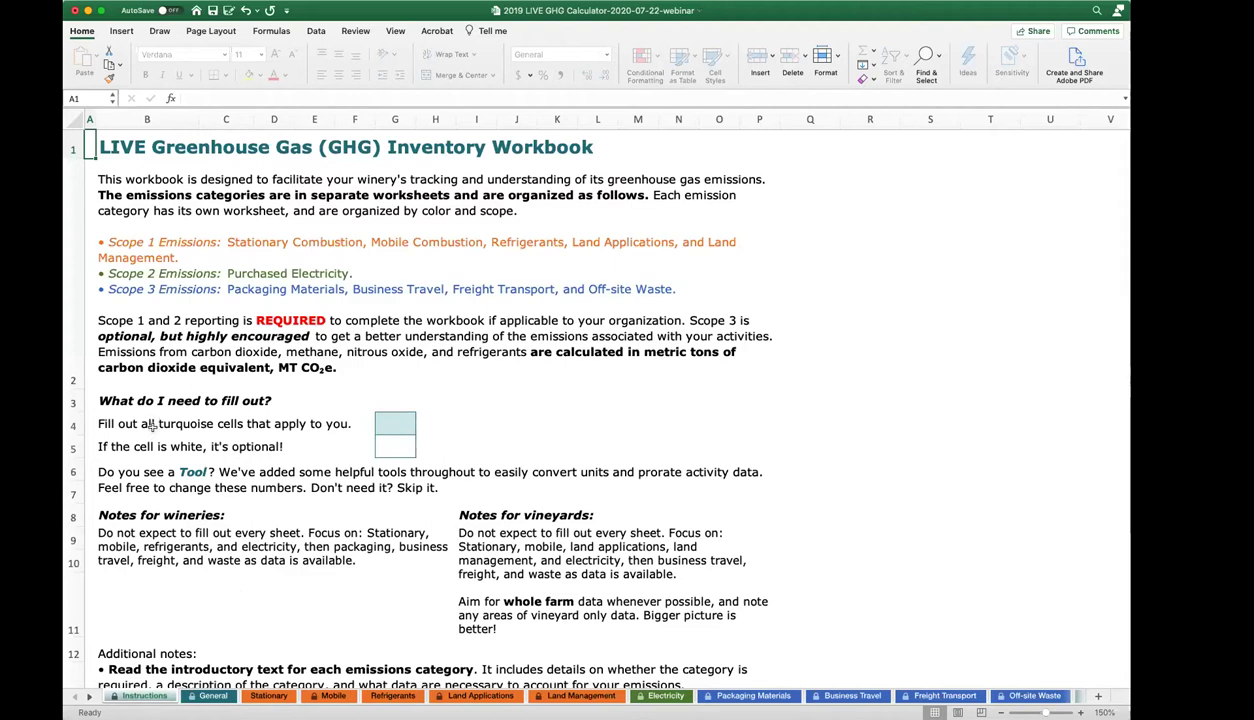
Review the Instructions sheet's introduction on Scope 1, 2 and 3 emissions and look through the workbook's sheets up to Report.
left_click(153, 244)
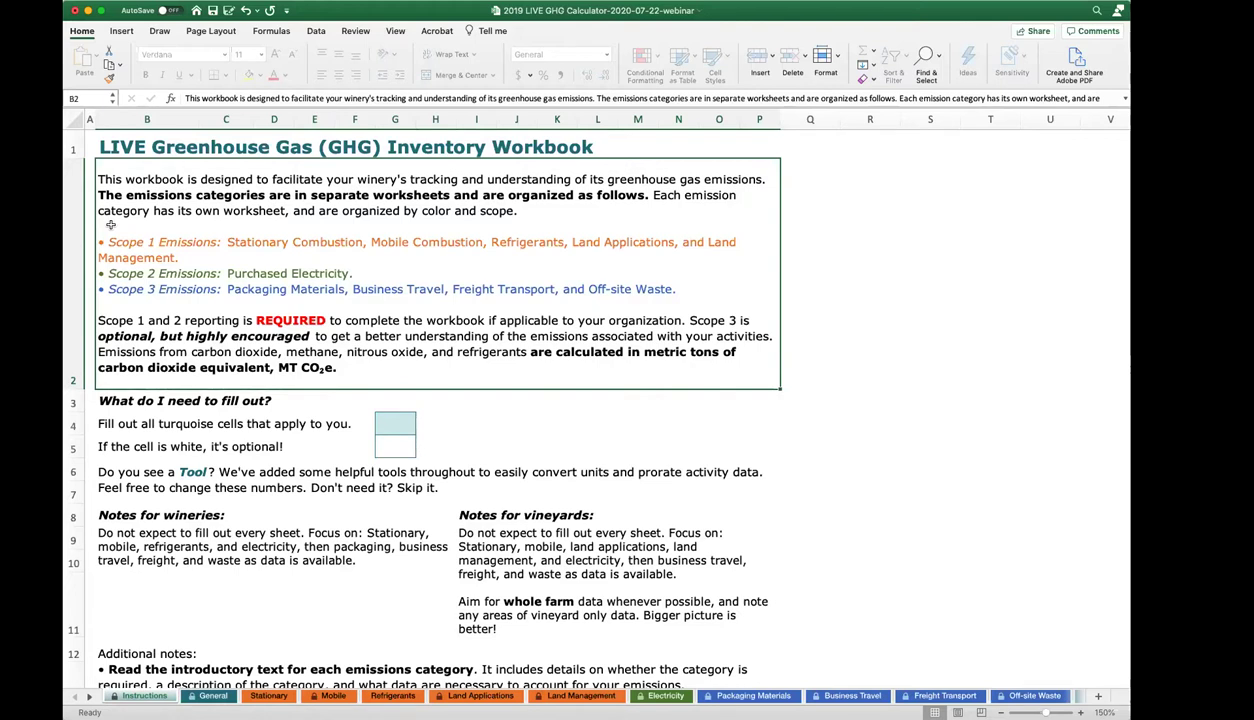
scroll(110, 225, "down", 3)
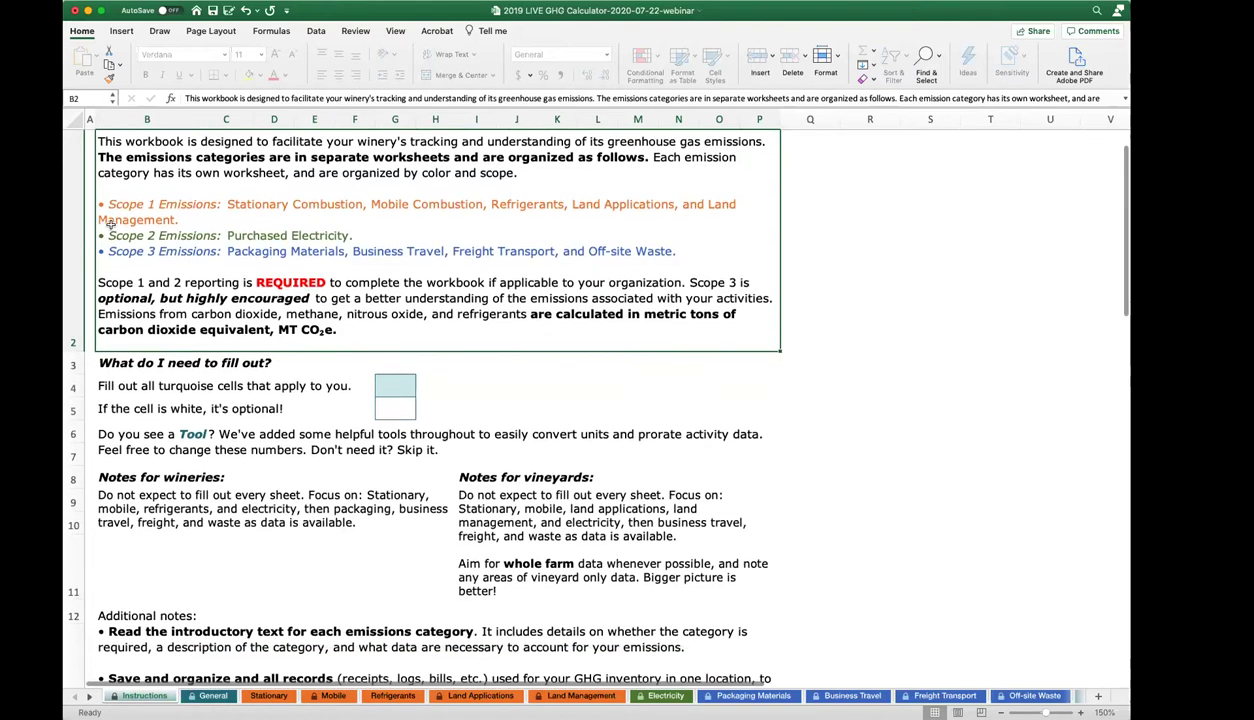
scroll(110, 225, "down", 1)
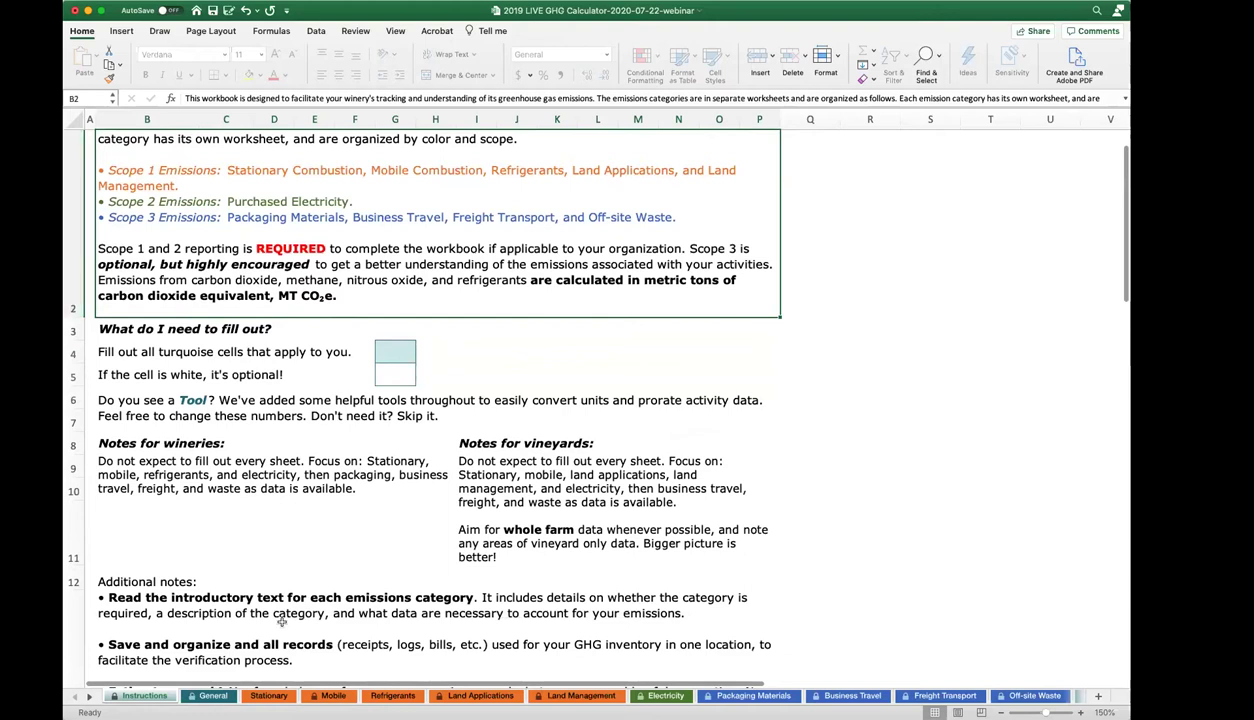
scroll(1036, 702, "right", 2)
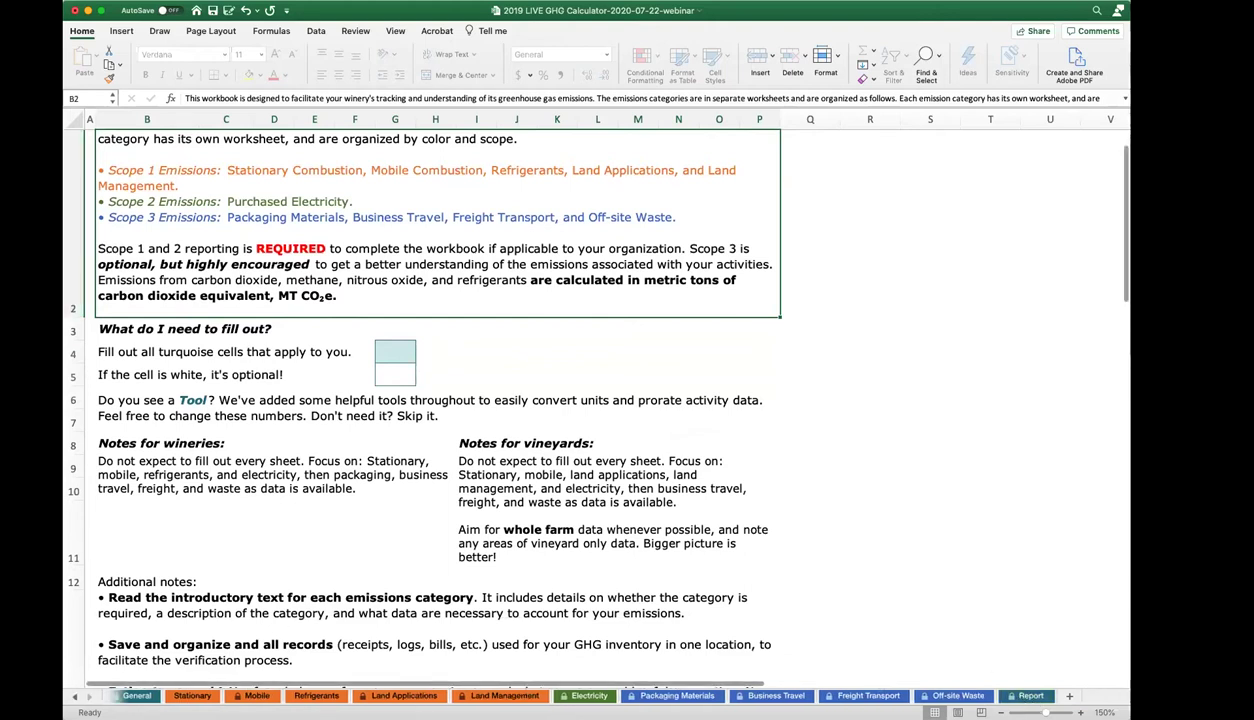
left_click(75, 695)
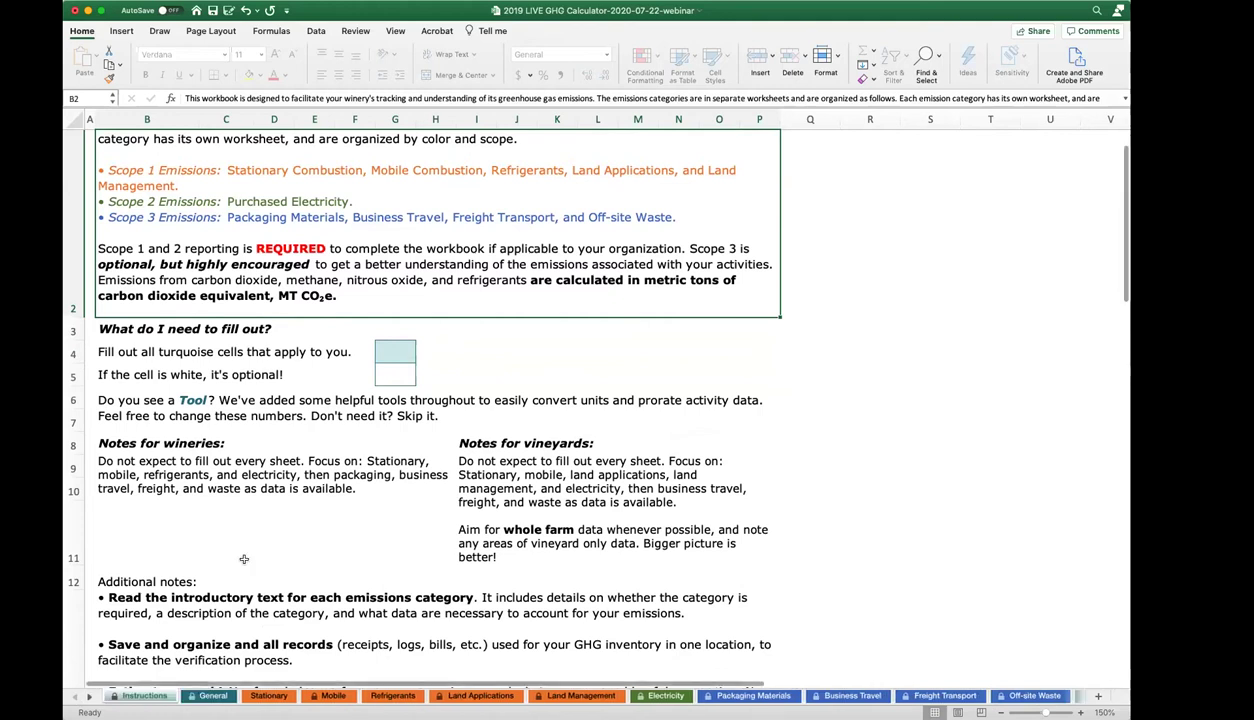
Examine the fill-out key on the Instructions sheet, checking the turquoise sample cell and the optional white cell.
scroll(264, 521, "down", 1)
scroll(264, 521, "down", 3)
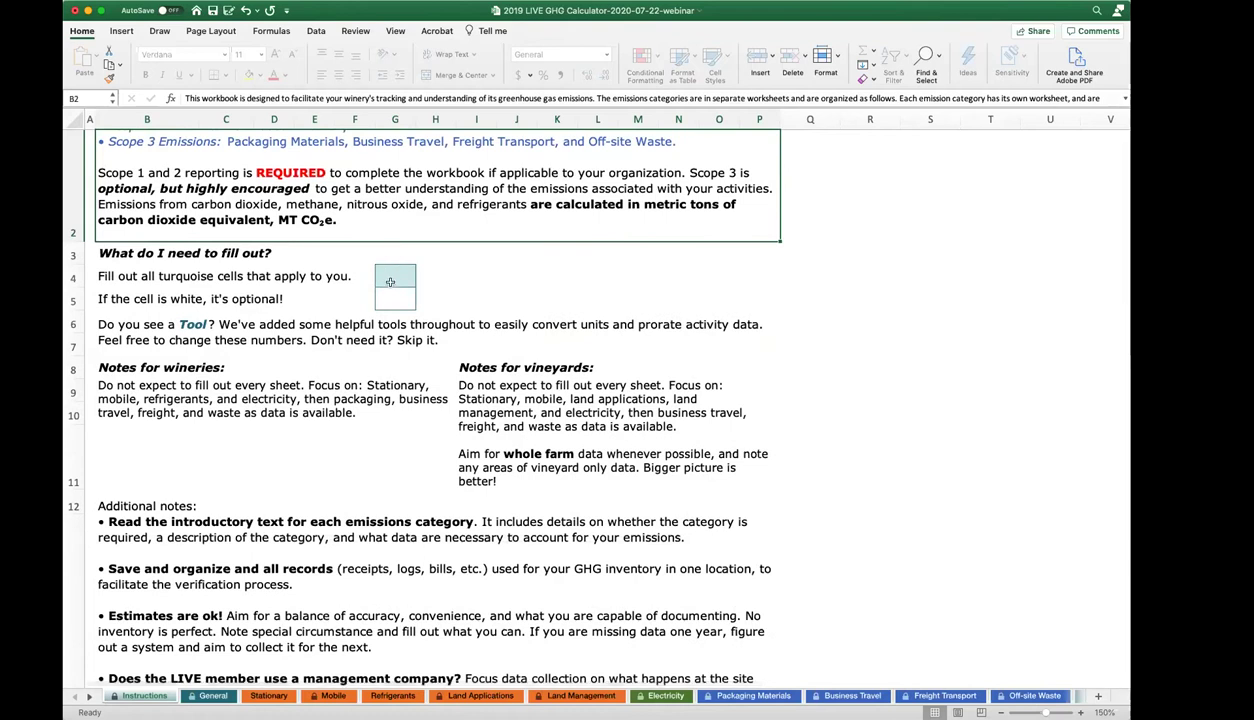
left_click(390, 282)
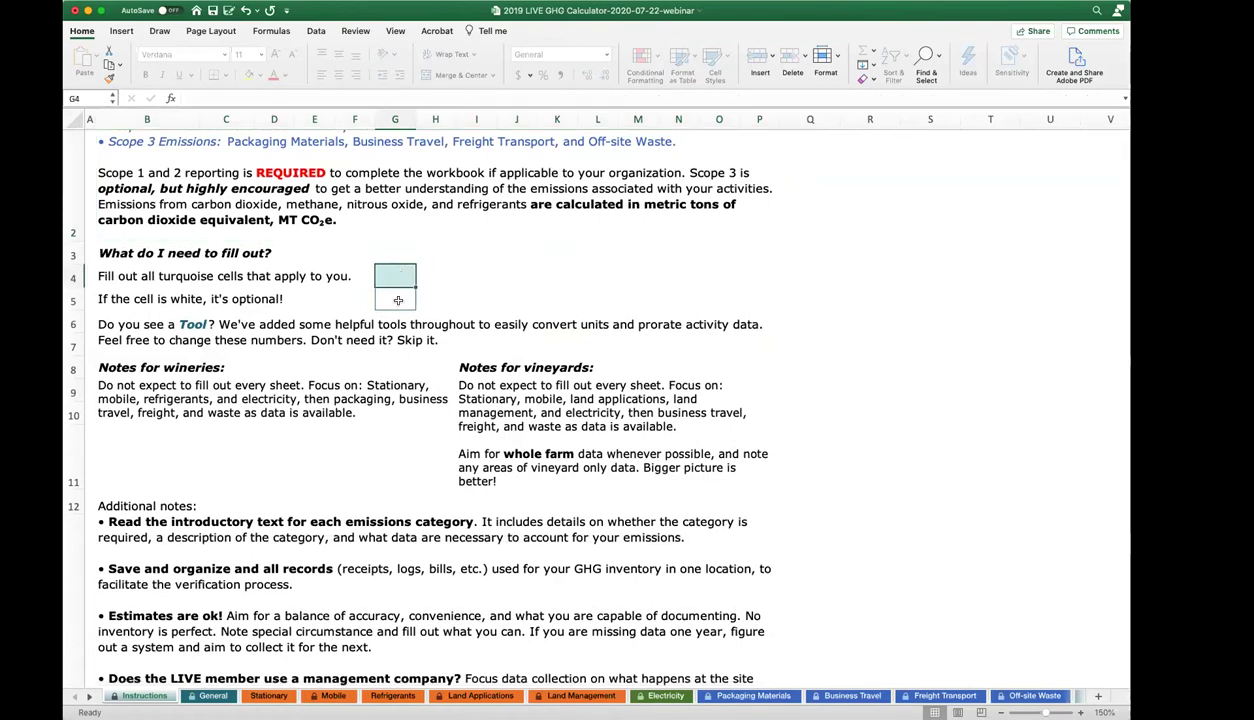
left_click(404, 299)
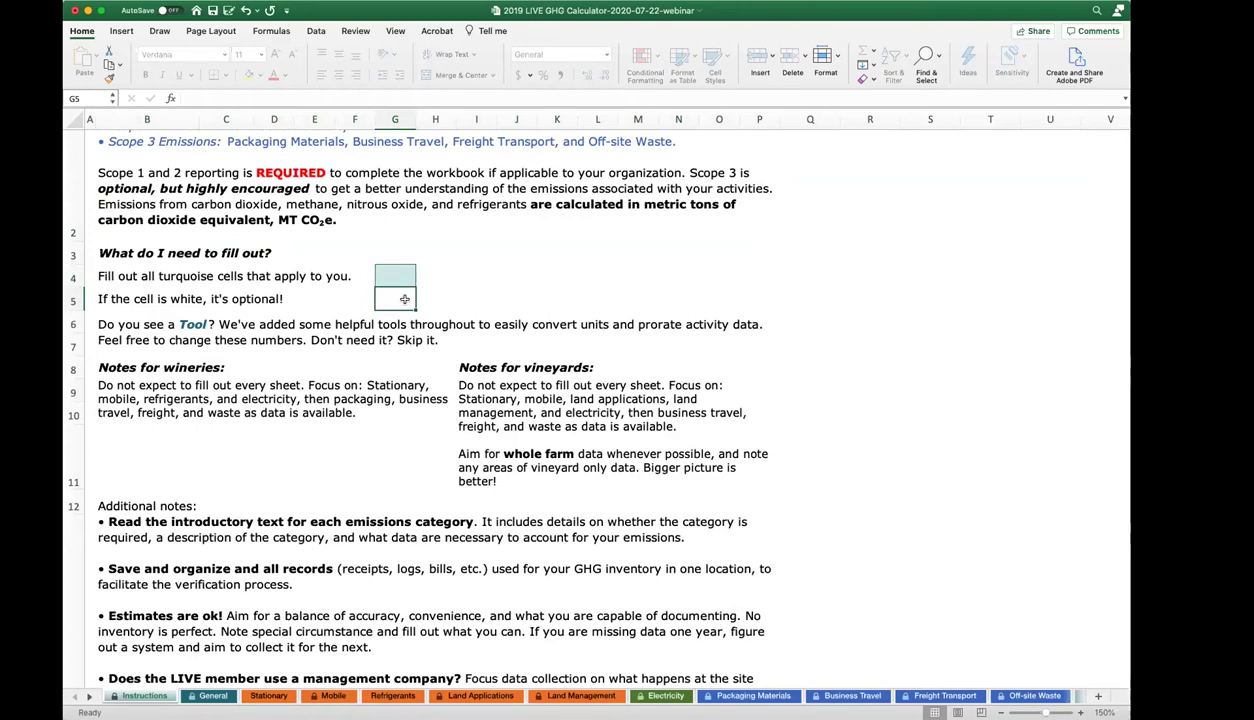
Read the notes for wineries and the notes for vineyards on the Instructions sheet.
scroll(404, 299, "down", 3)
left_click(372, 316)
left_click(130, 316)
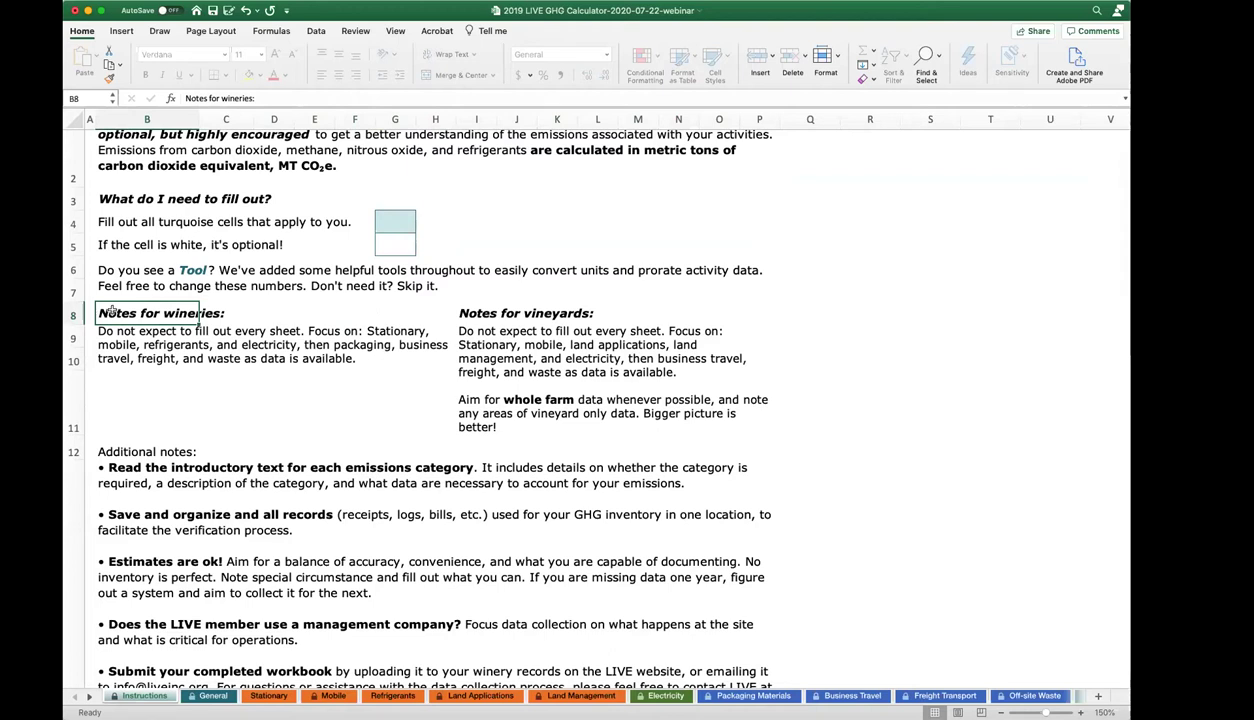
left_click(119, 344)
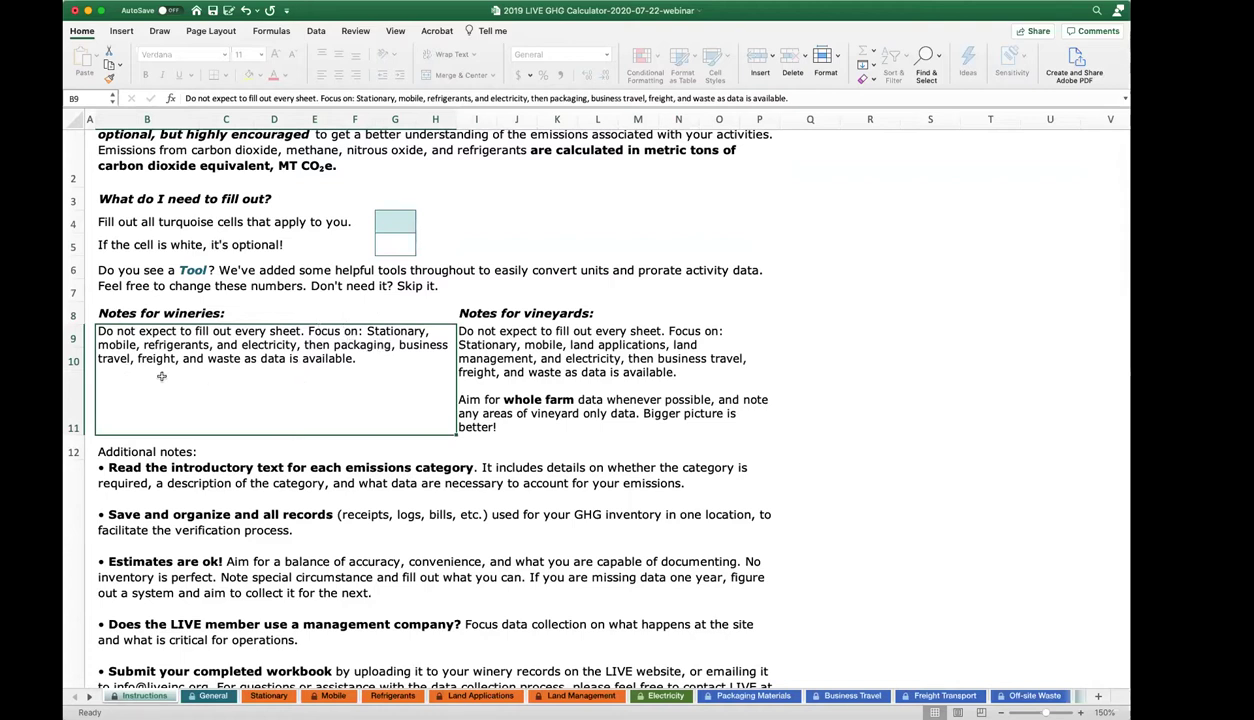
left_click(514, 342)
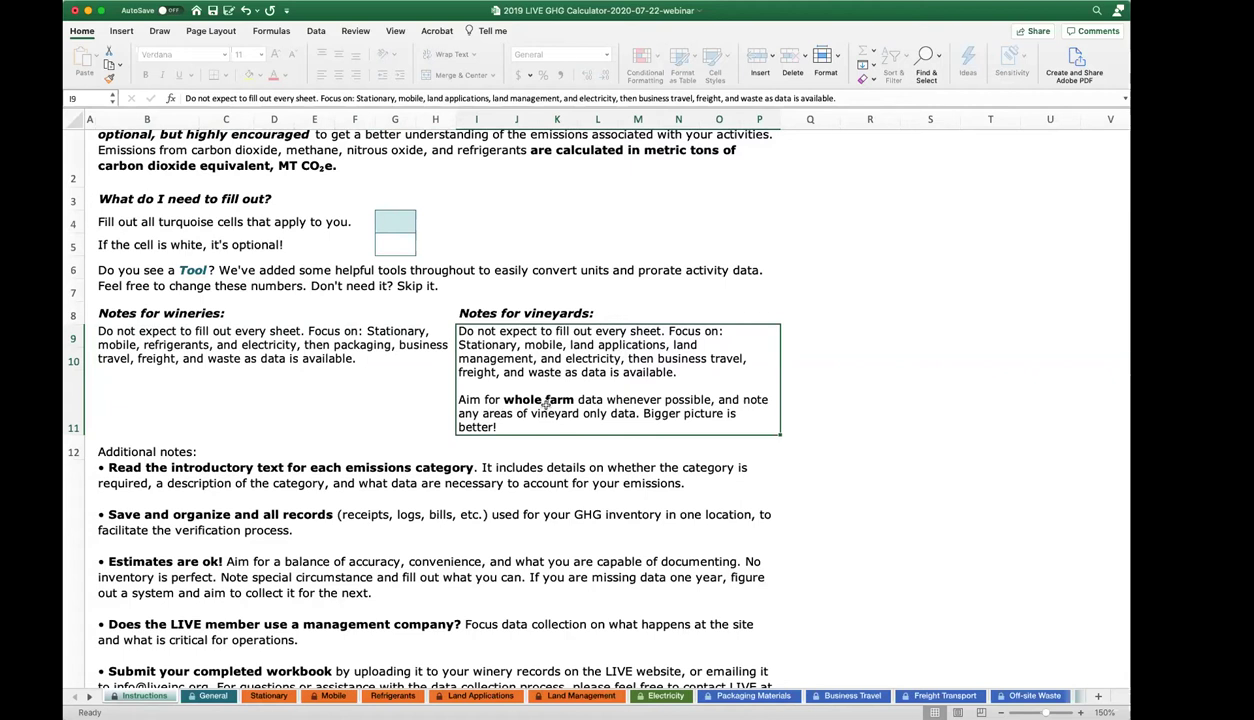
Read the additional notes on record keeping, estimates, management companies and submitting the completed workbook.
scroll(546, 402, "down", 3)
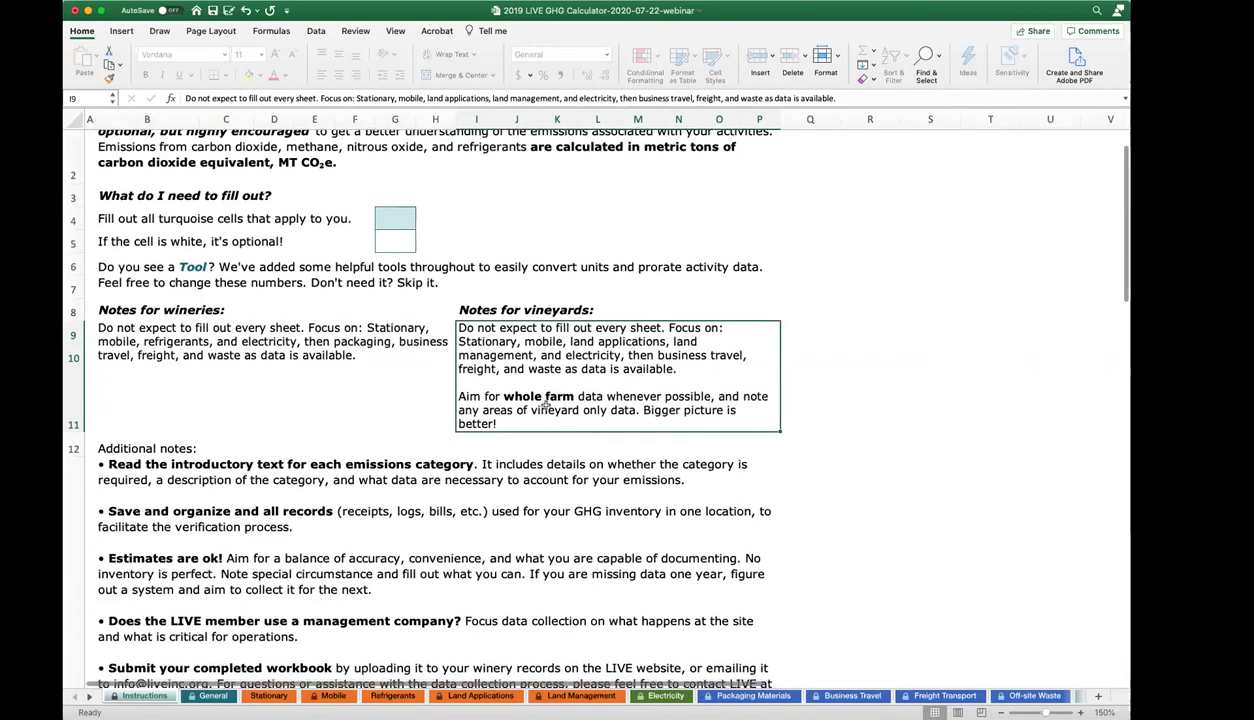
left_click(144, 407)
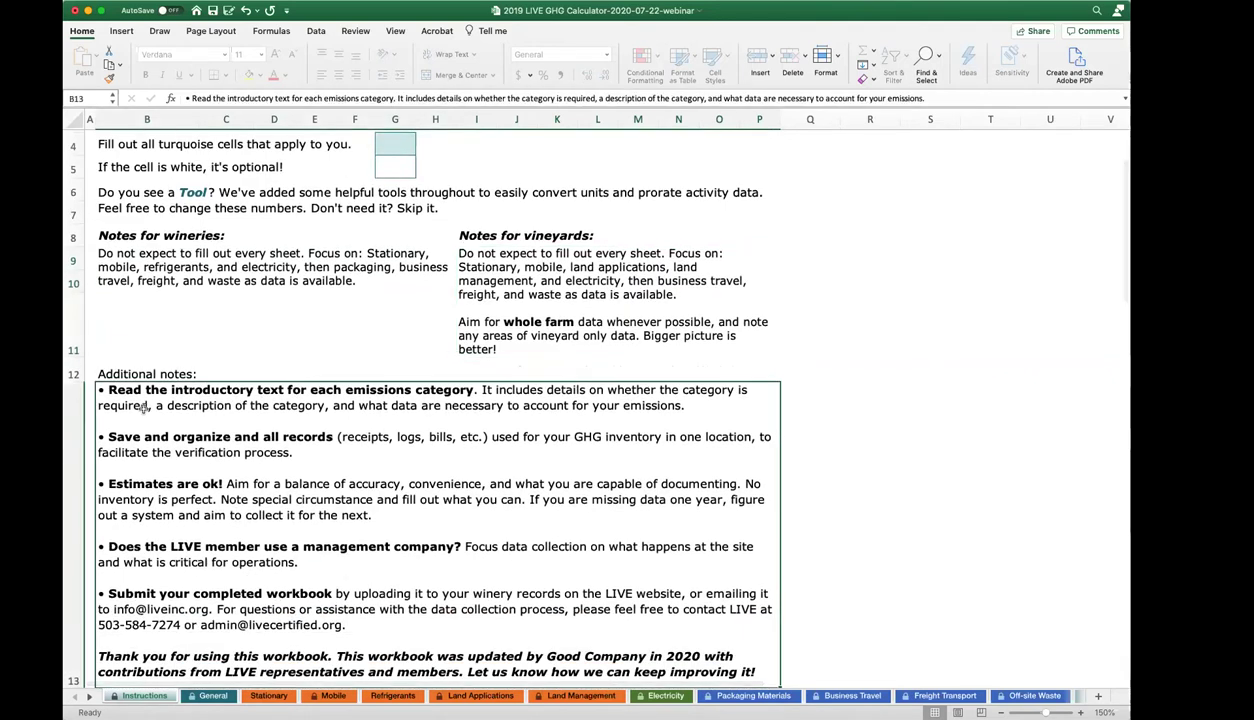
scroll(130, 400, "down", 1)
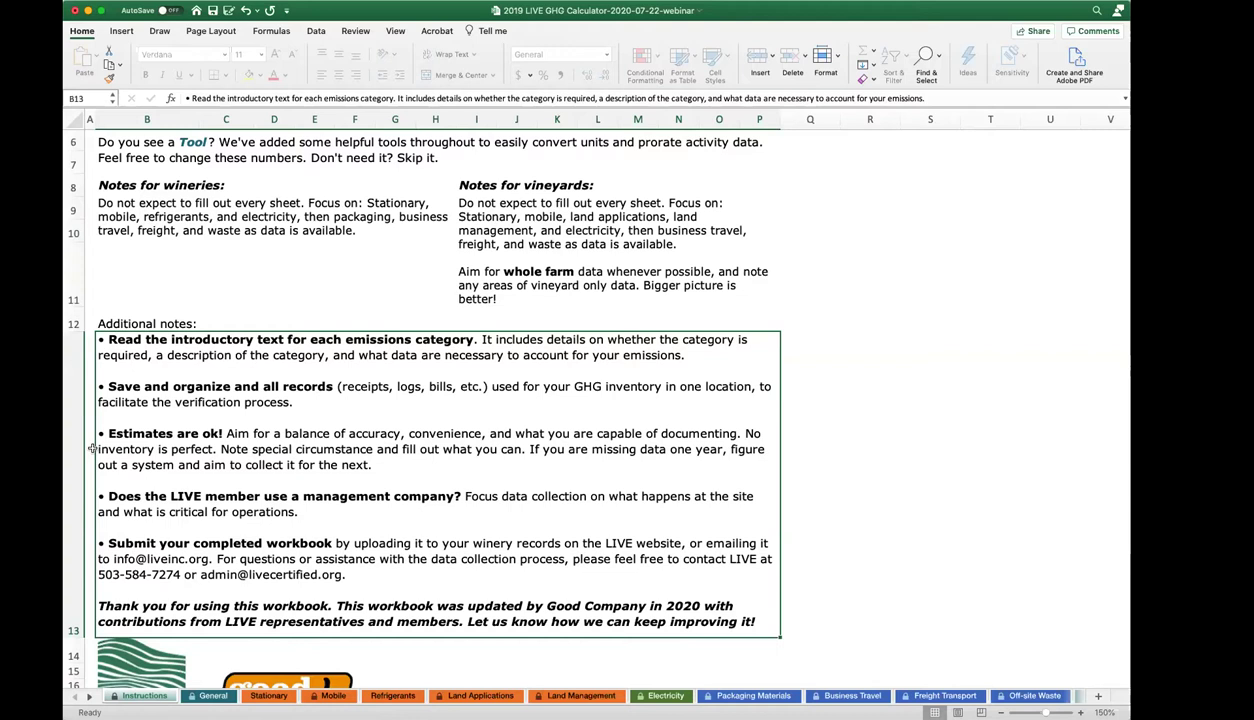
scroll(372, 449, "down", 1)
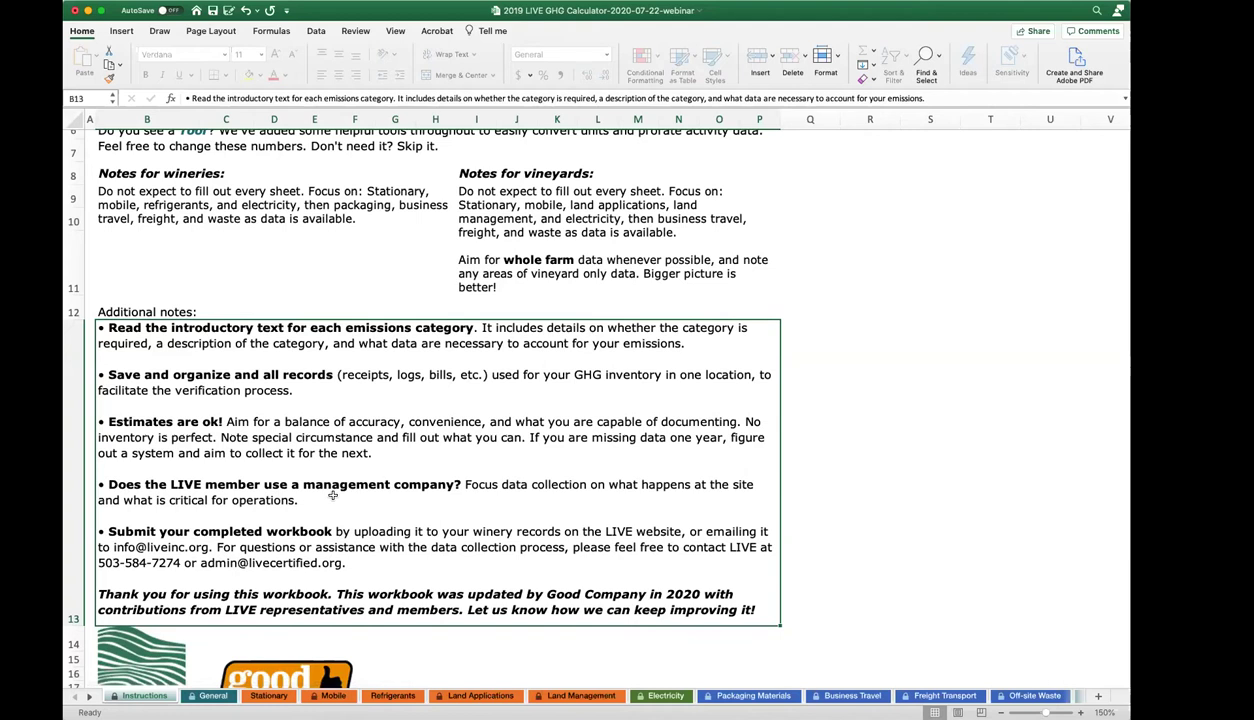
scroll(320, 484, "down", 1)
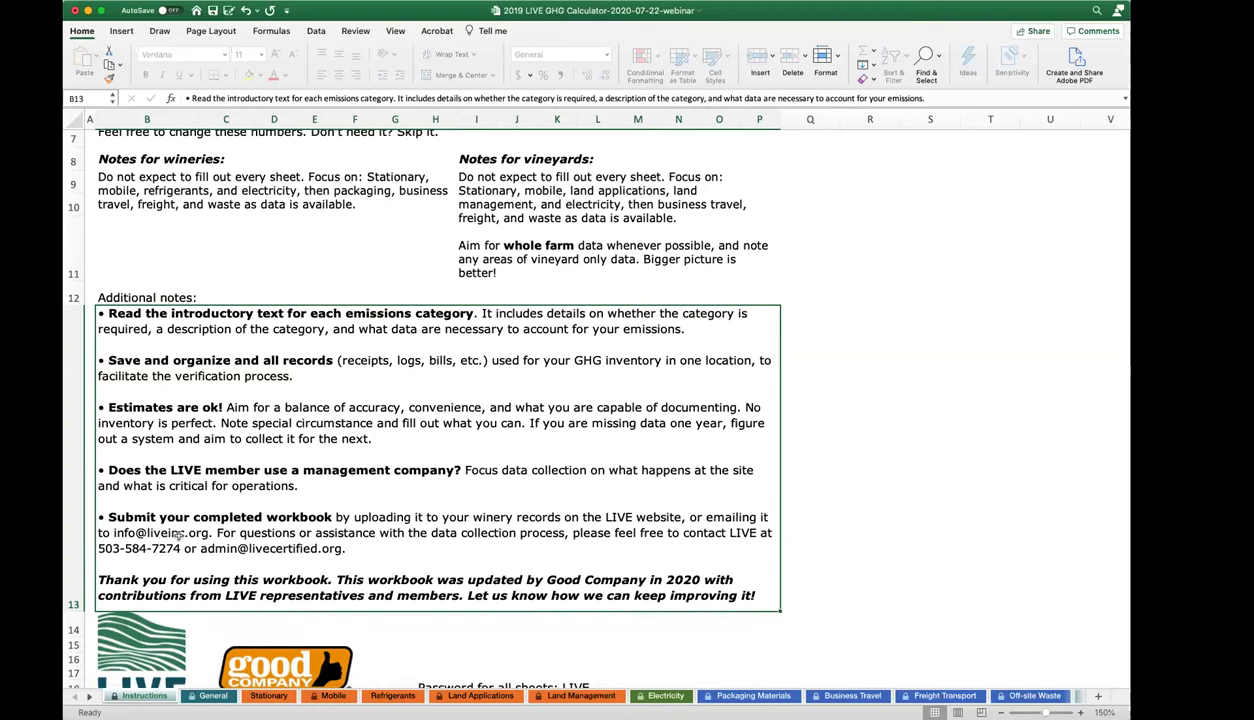
scroll(190, 535, "down", 3)
scroll(205, 543, "up", 10)
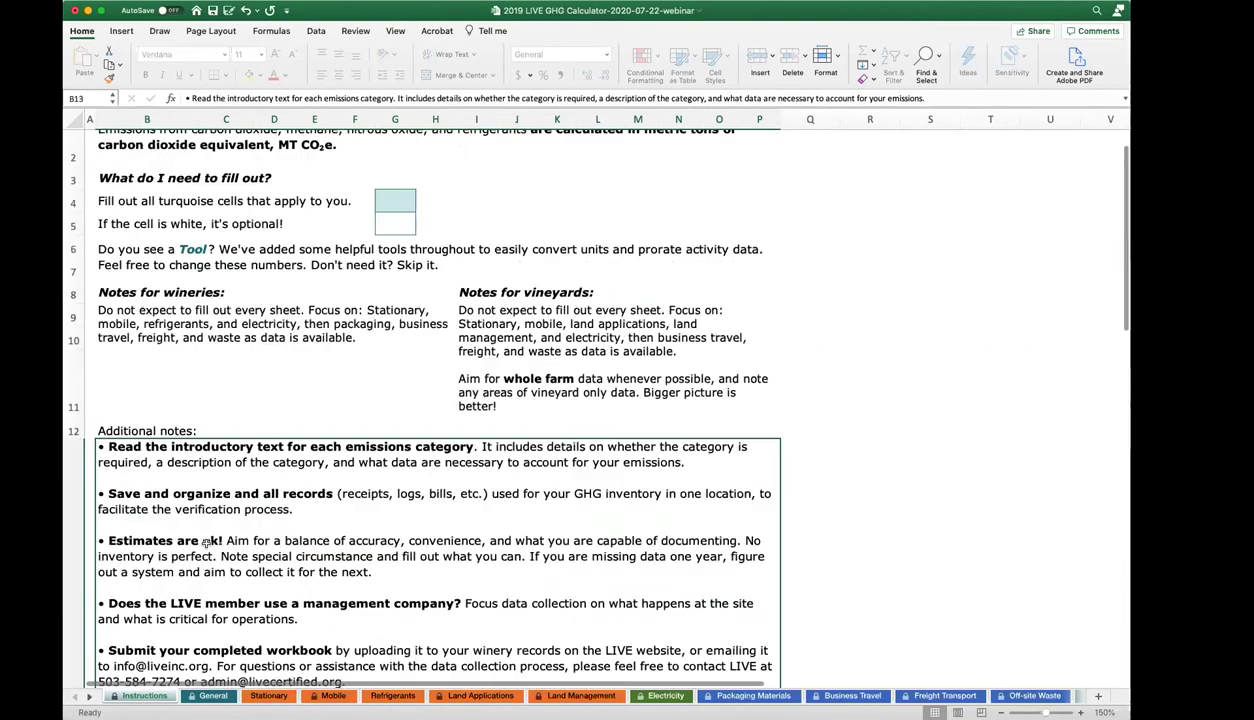
Open the General sheet and review the winery or vineyard name, report year and processes entries.
left_click(200, 698)
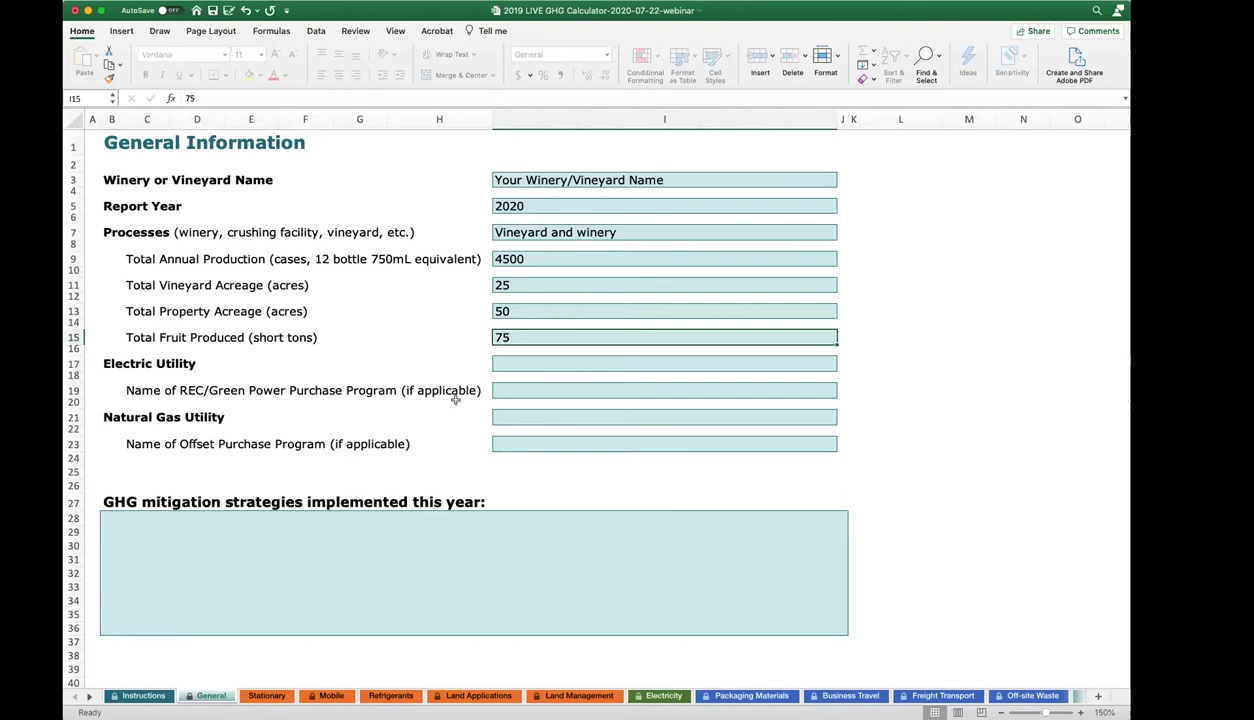
left_click(521, 177)
left_click(515, 205)
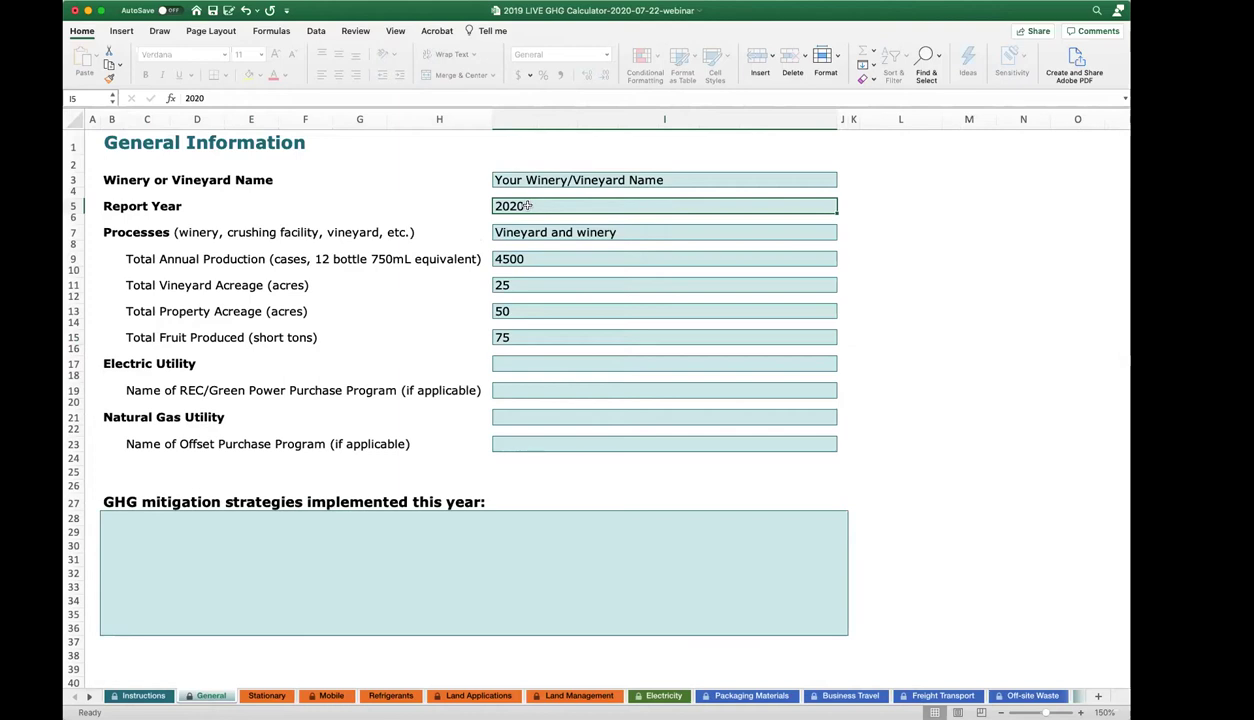
left_click(517, 226)
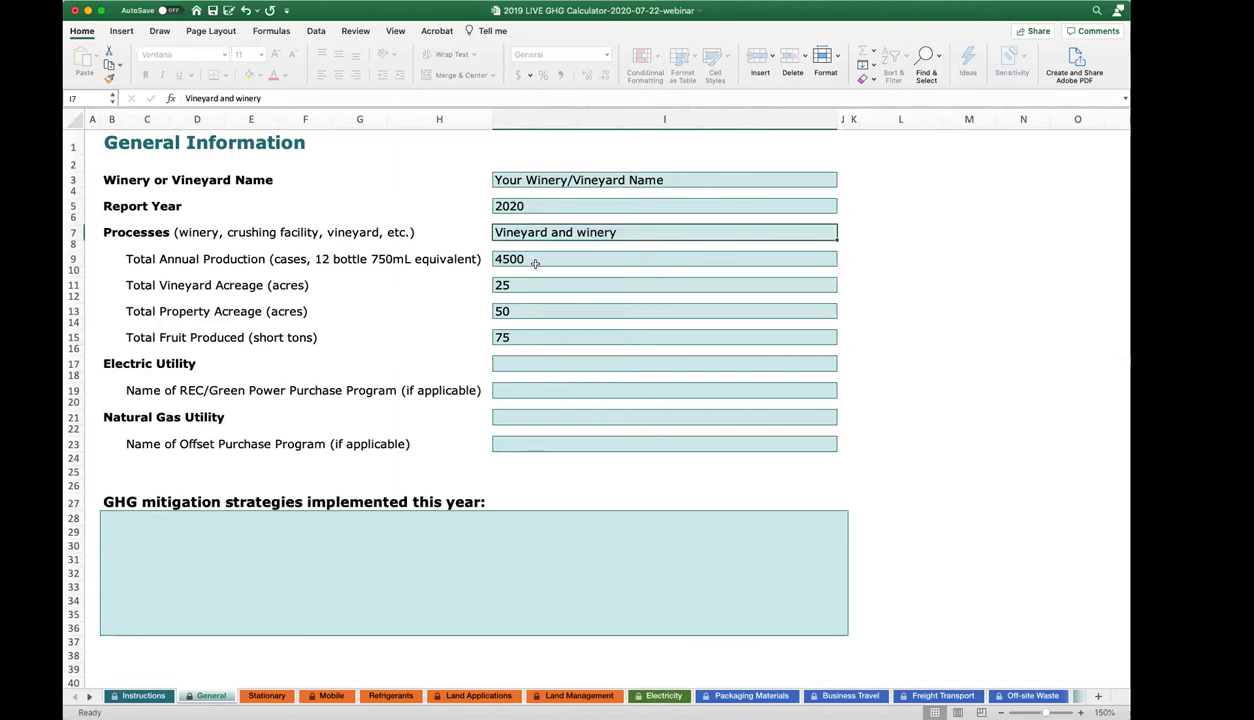
Examine the General sheet's annual production, acreage and fruit entries, and its electric and natural gas utility fields.
left_click_drag(535, 263, 531, 337)
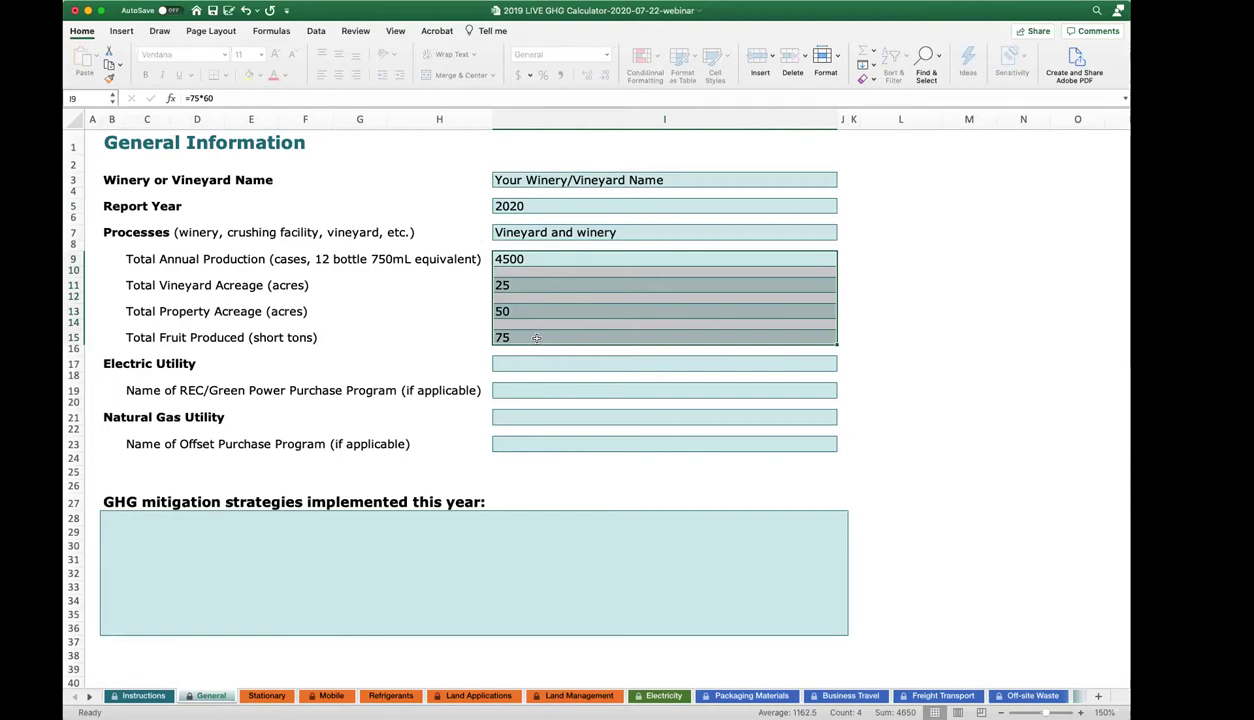
left_click(522, 260)
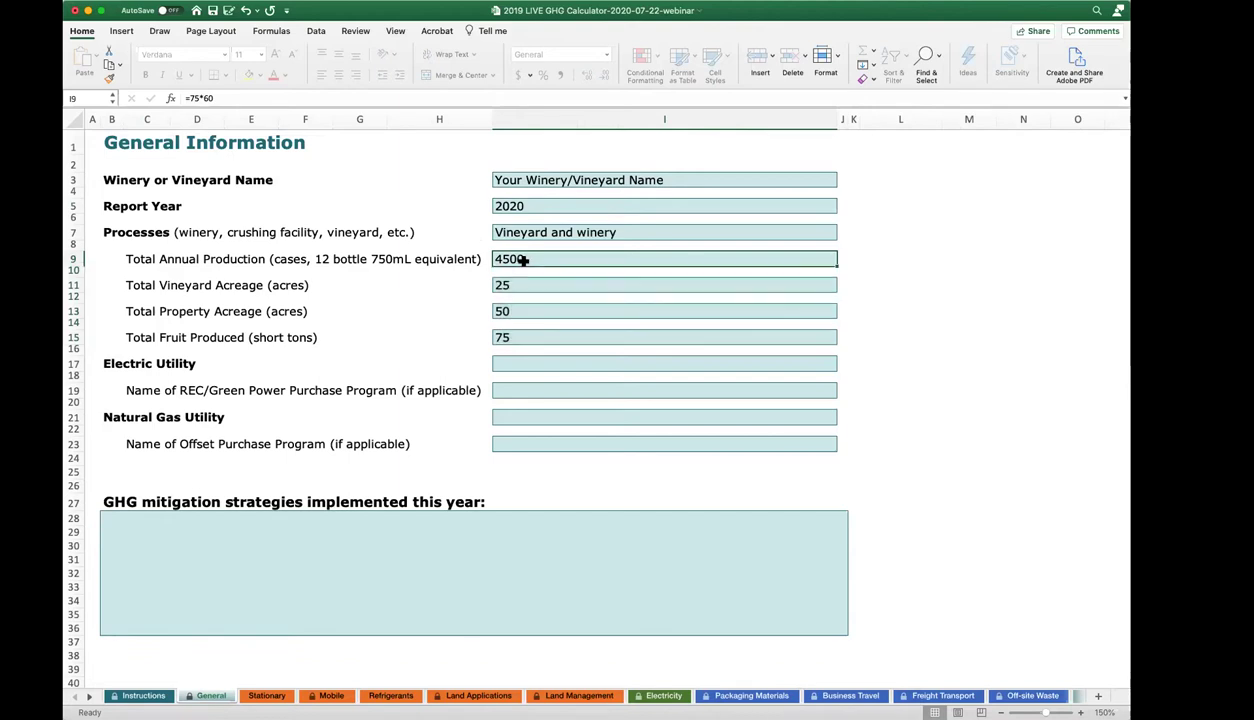
left_click(143, 259)
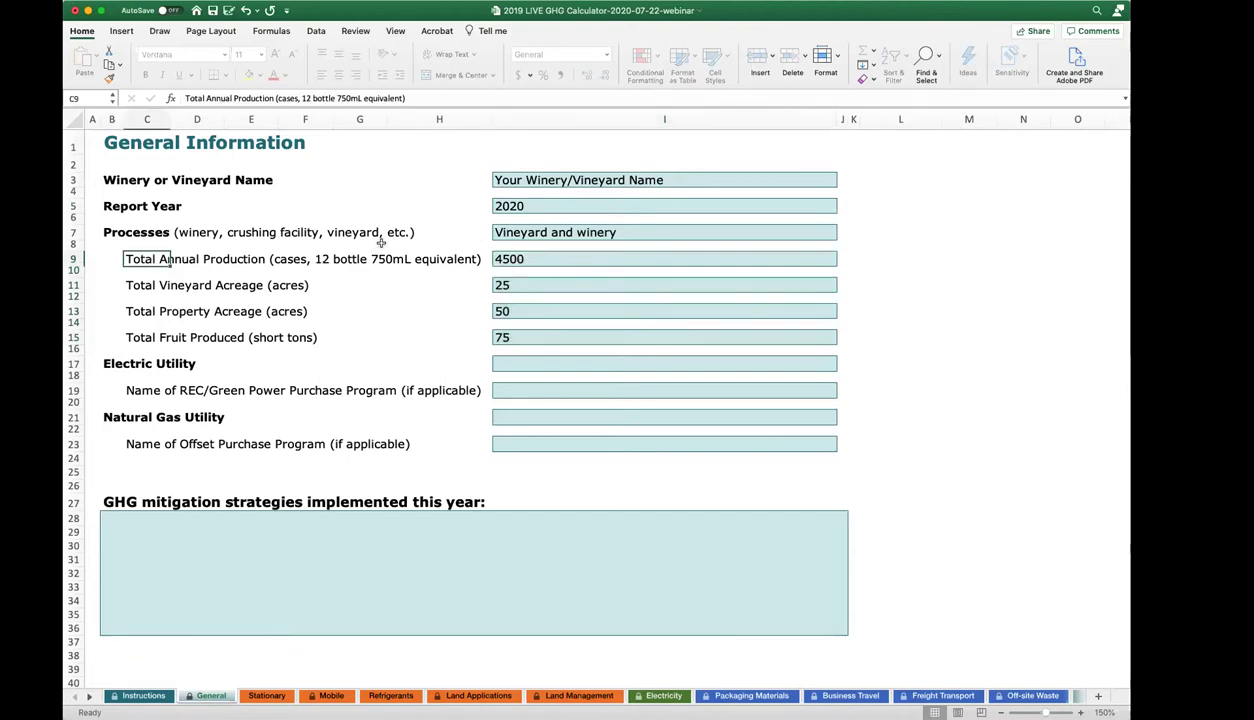
left_click(510, 284)
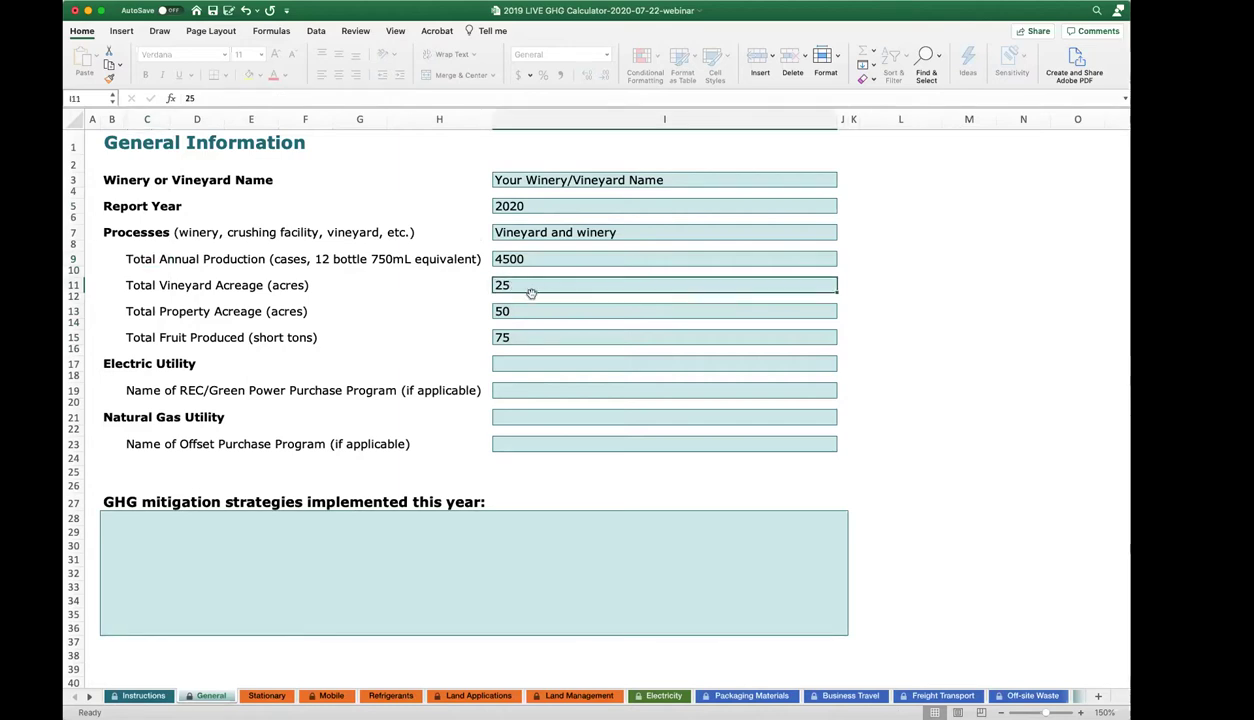
left_click(523, 310)
left_click(518, 337)
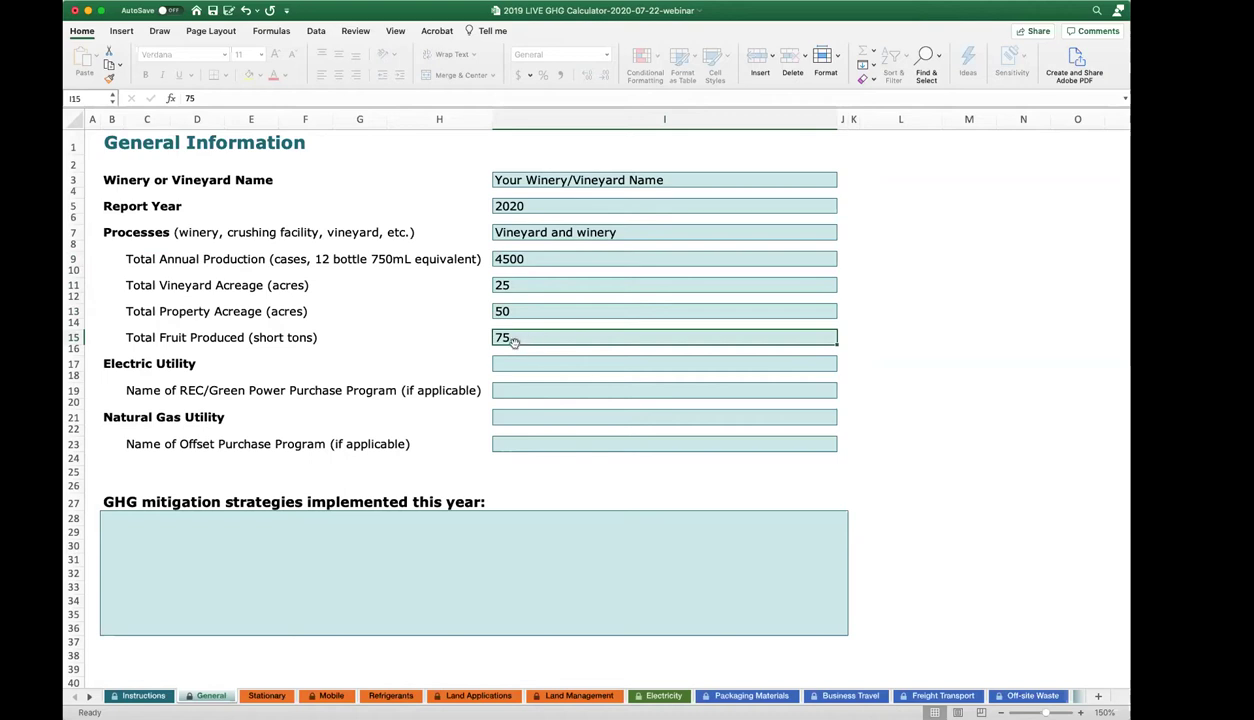
left_click(519, 370)
left_click_drag(519, 372, 508, 442)
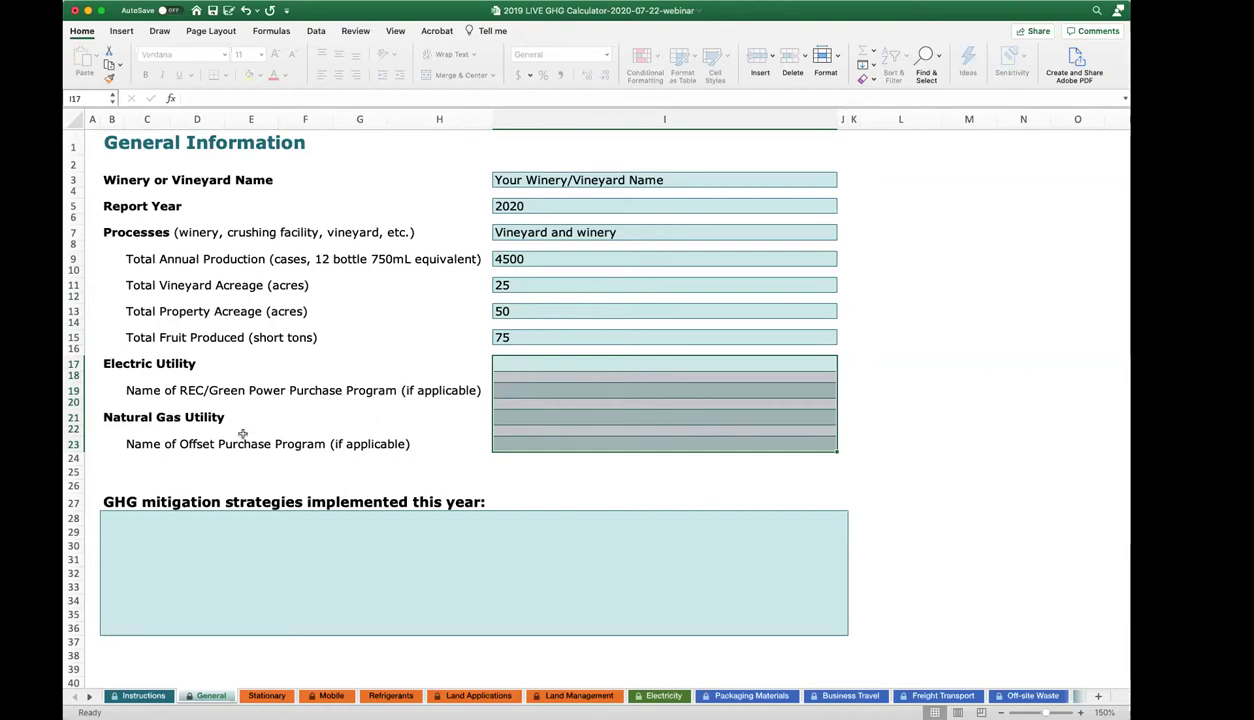
Open the Stationary sheet and look over its natural gas, carbon offset and other fuels sections, including the common fossil fuels list.
left_click(267, 695)
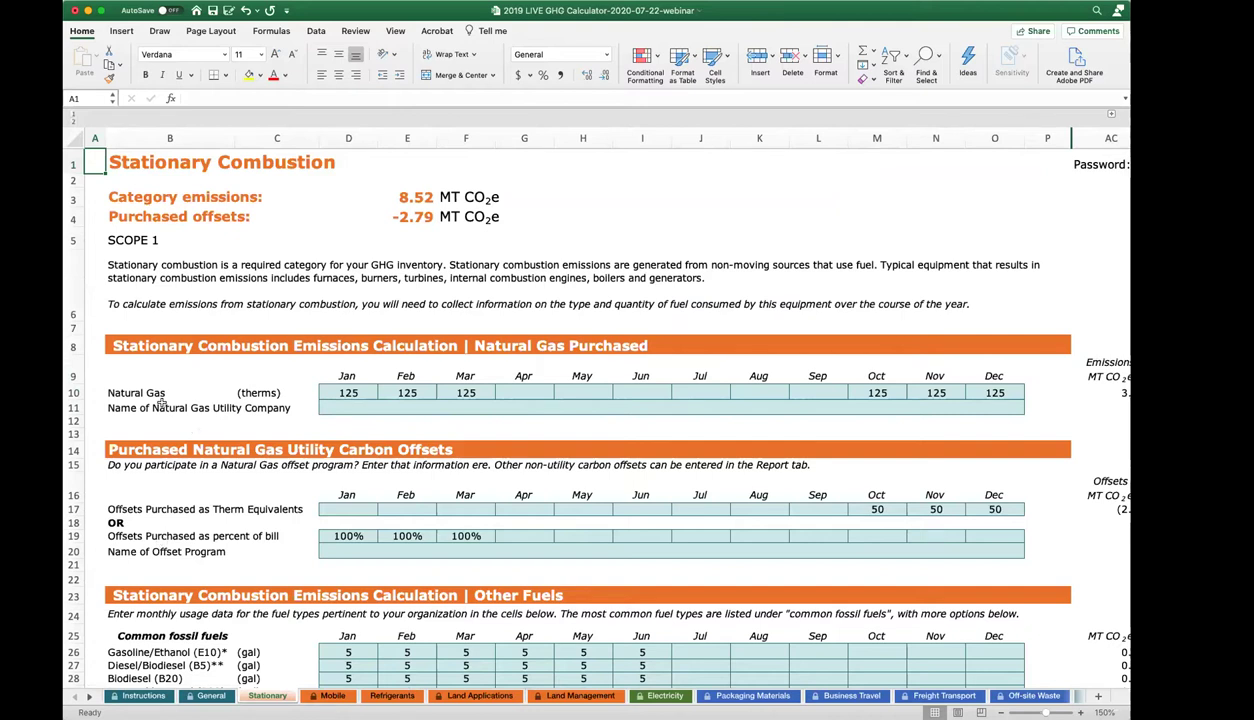
scroll(145, 388, "down", 4)
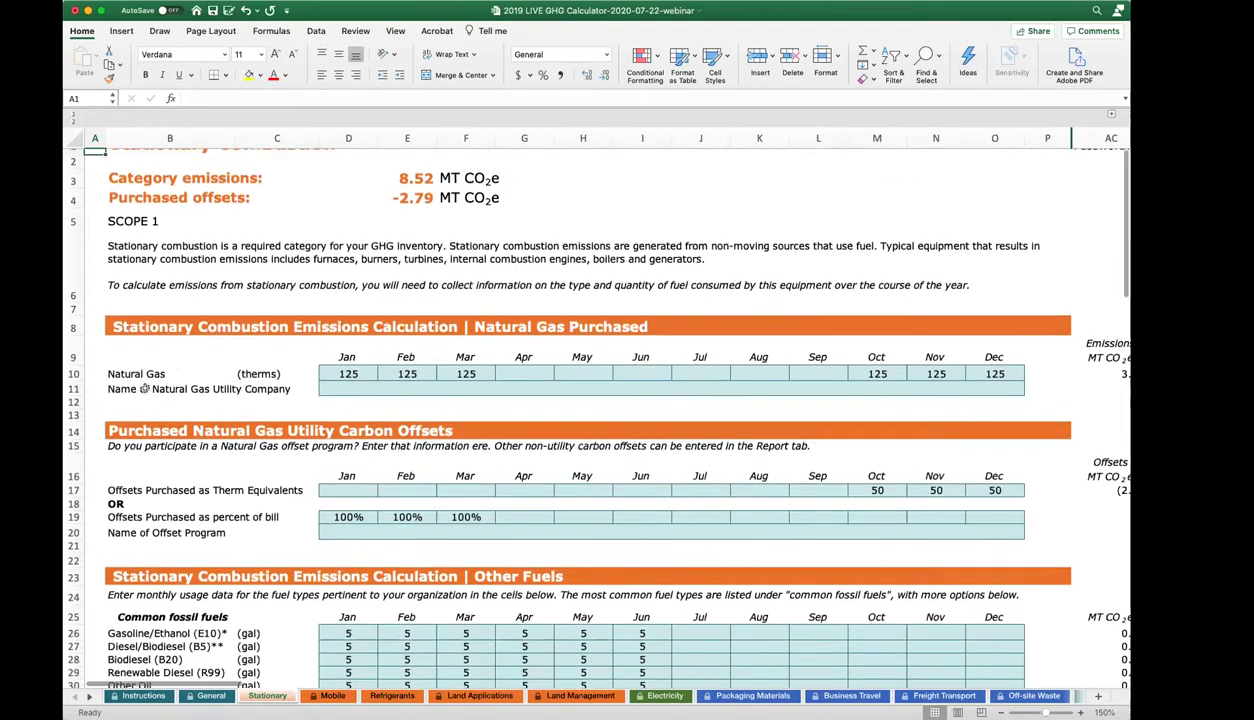
scroll(145, 388, "down", 3)
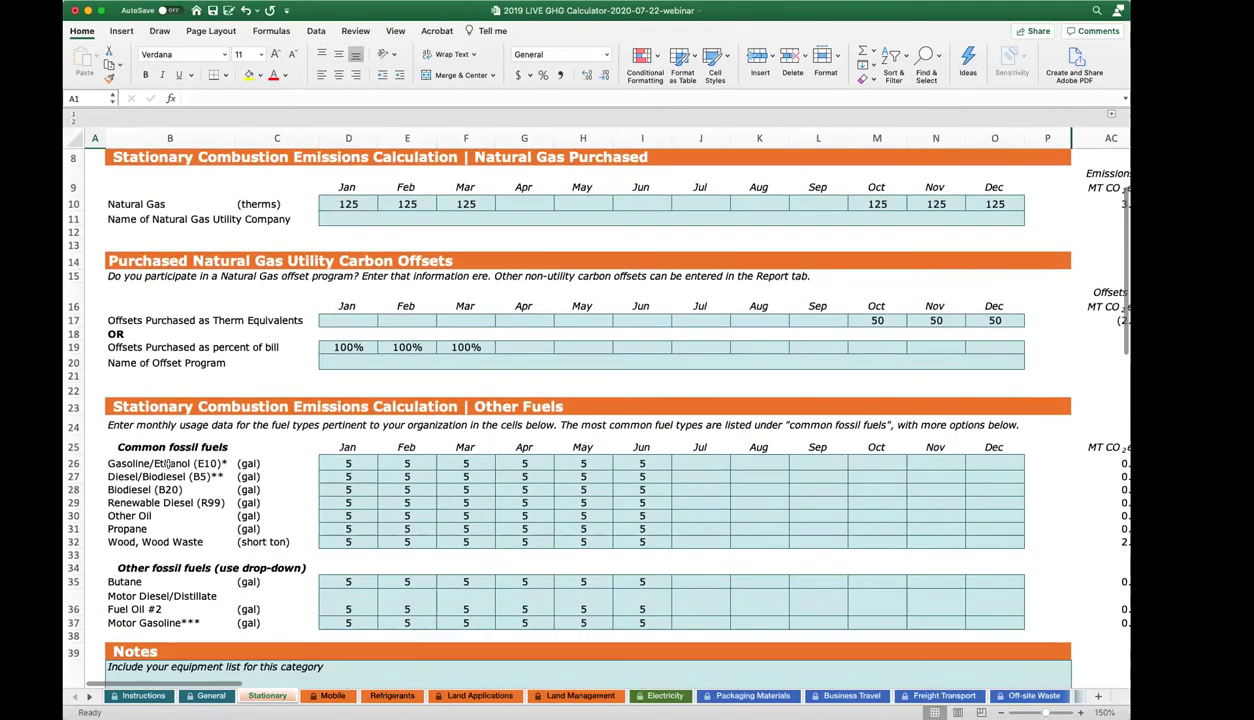
left_click_drag(166, 463, 168, 541)
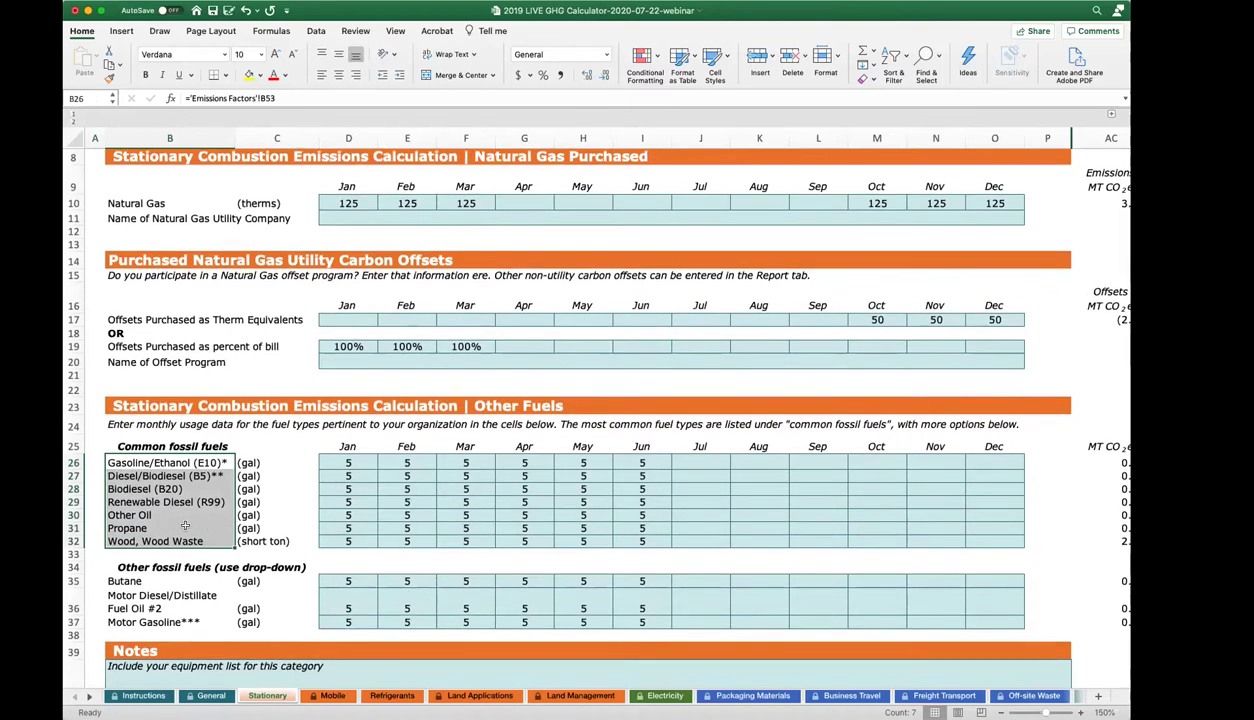
scroll(190, 517, "down", 2)
left_click(224, 478)
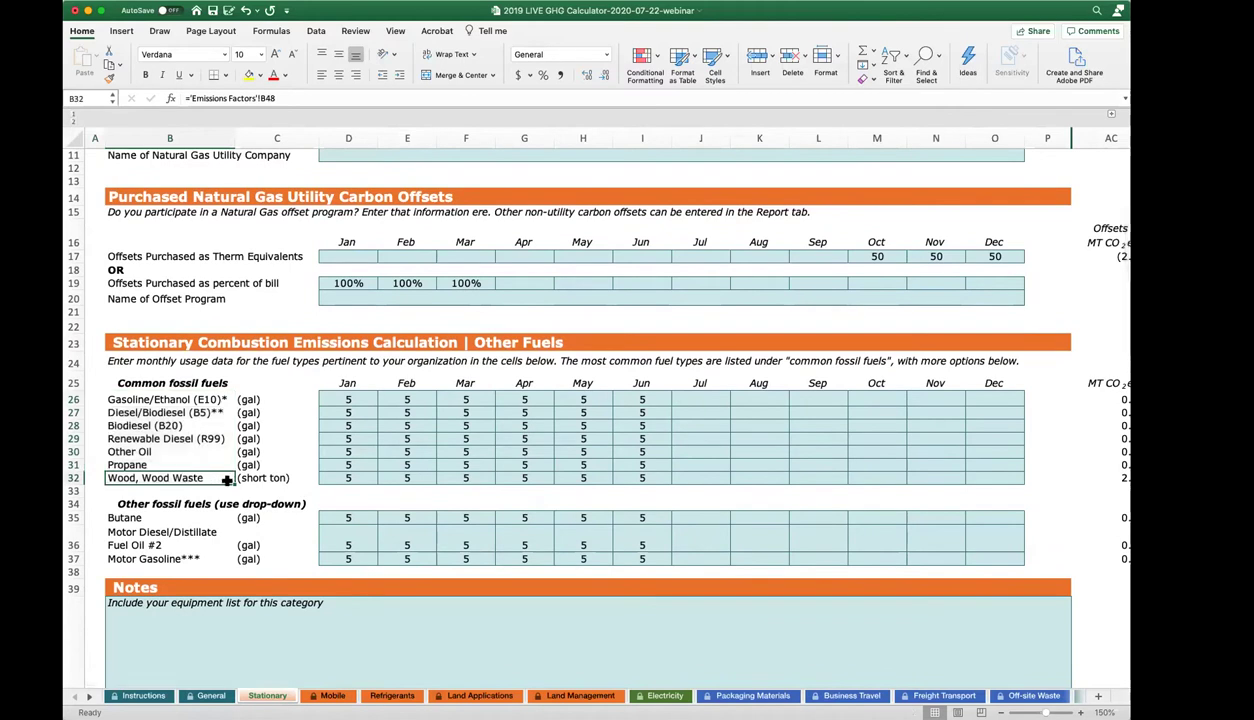
scroll(212, 495, "up", 5)
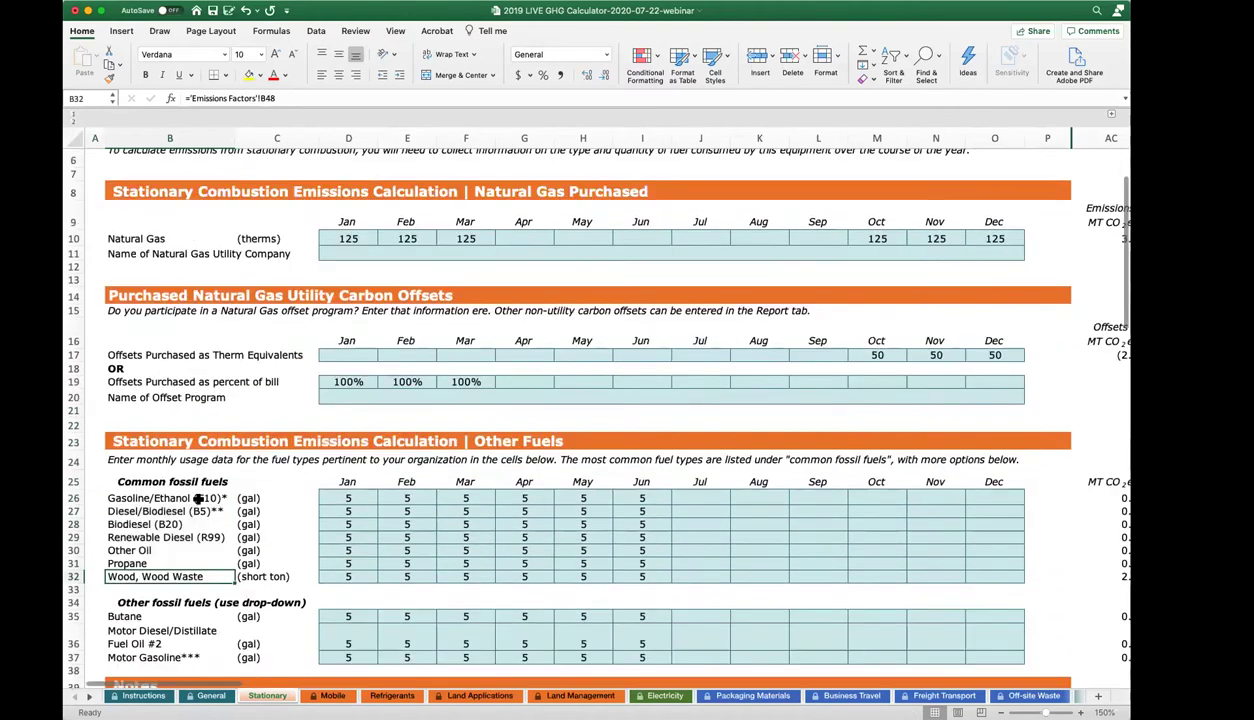
Examine the January to December natural gas therms entries and the resulting natural gas emissions cell.
left_click(338, 393)
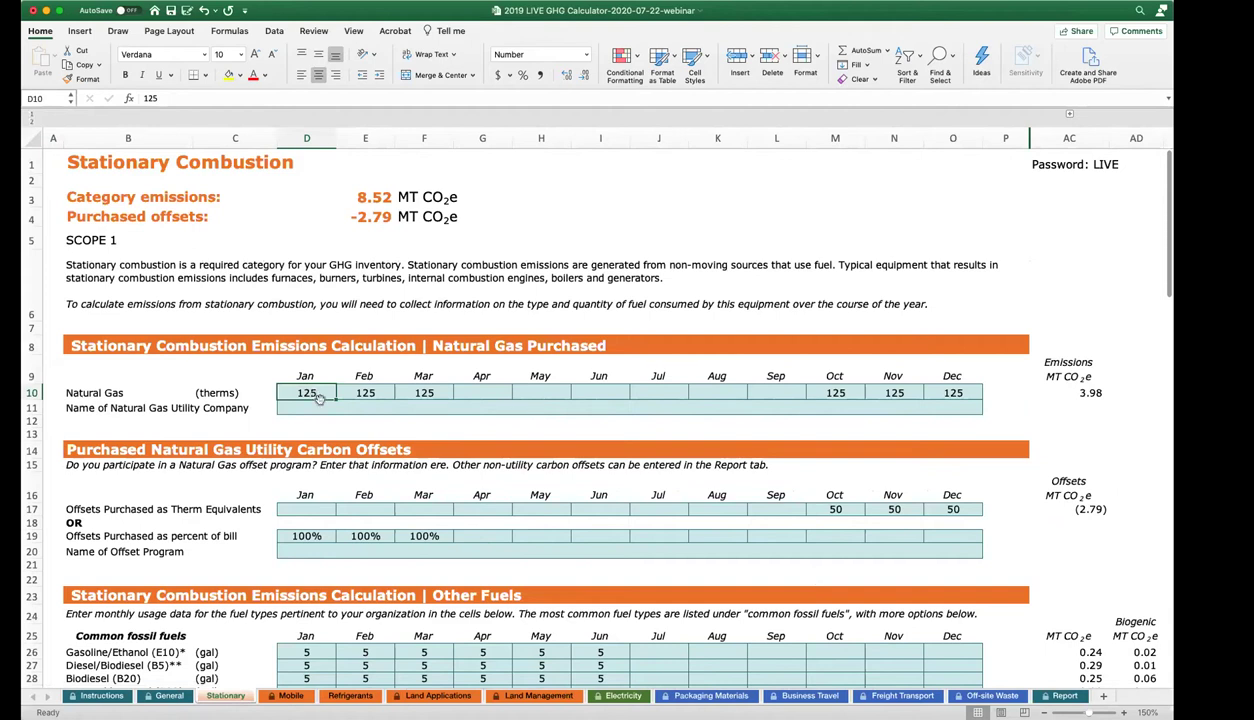
left_click(1071, 393)
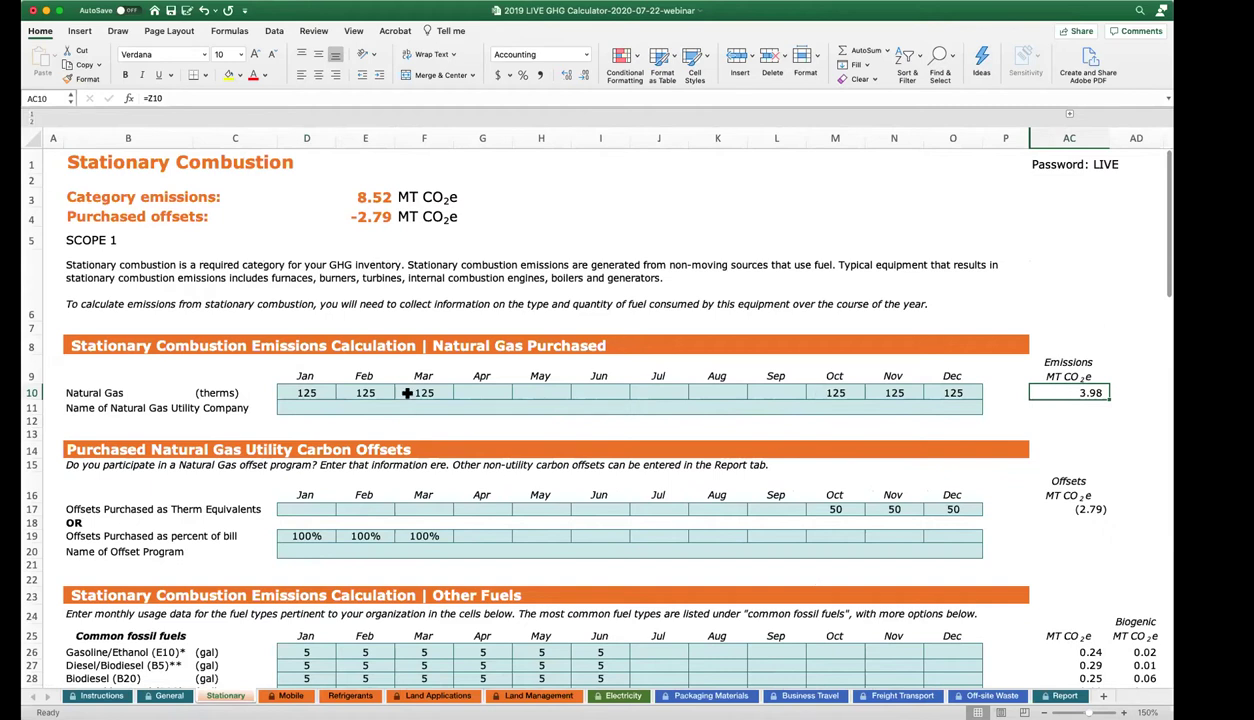
left_click_drag(300, 392, 955, 395)
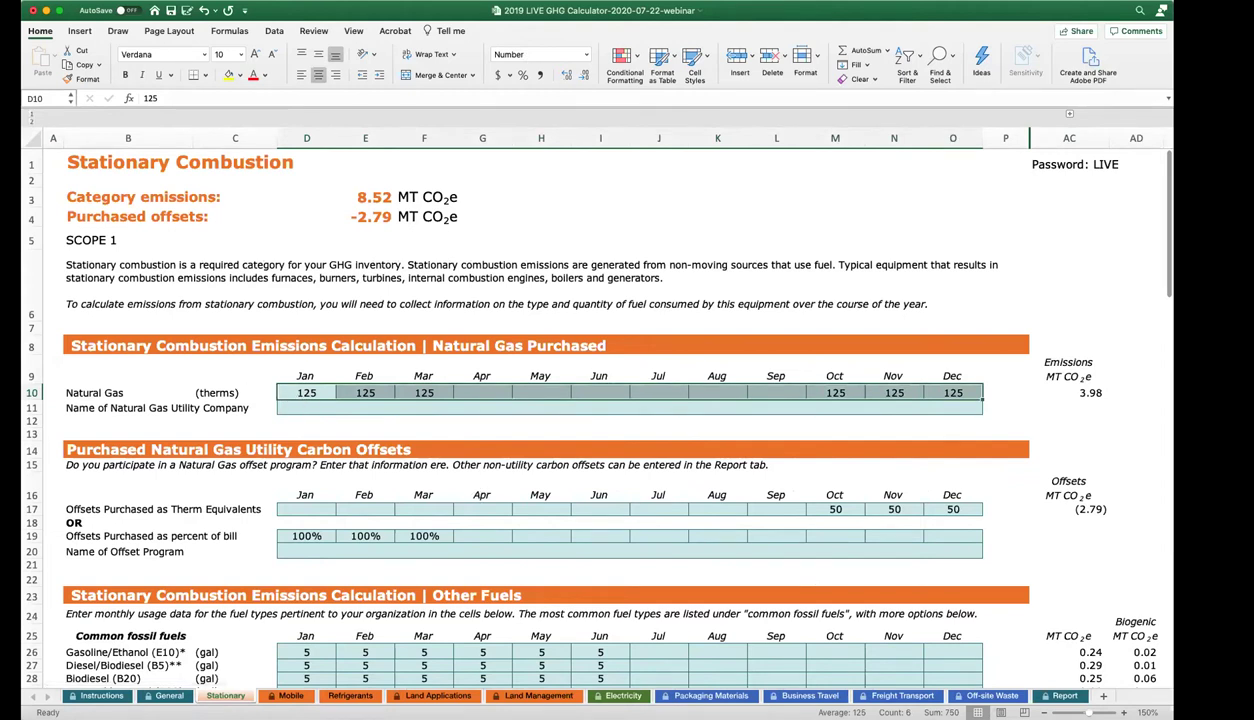
Check the natural gas emissions formula against the January therms entry in the natural gas row.
left_click(1010, 393)
left_click(1045, 393)
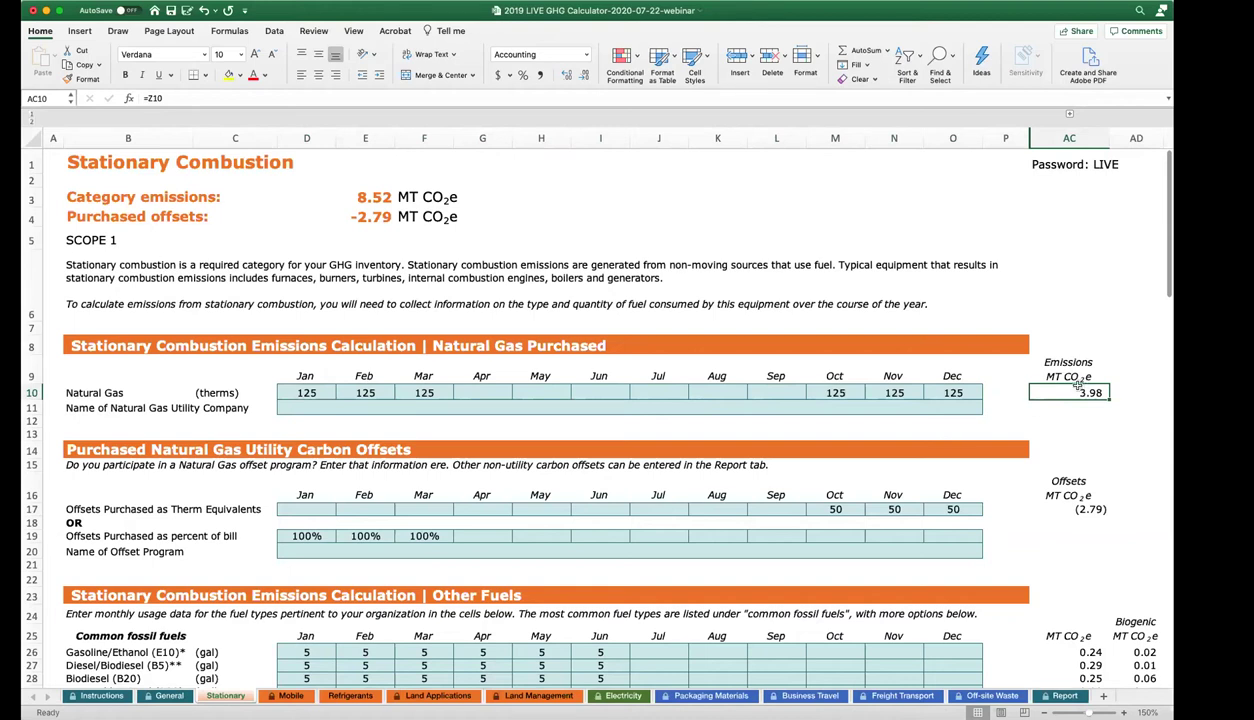
left_click(285, 391)
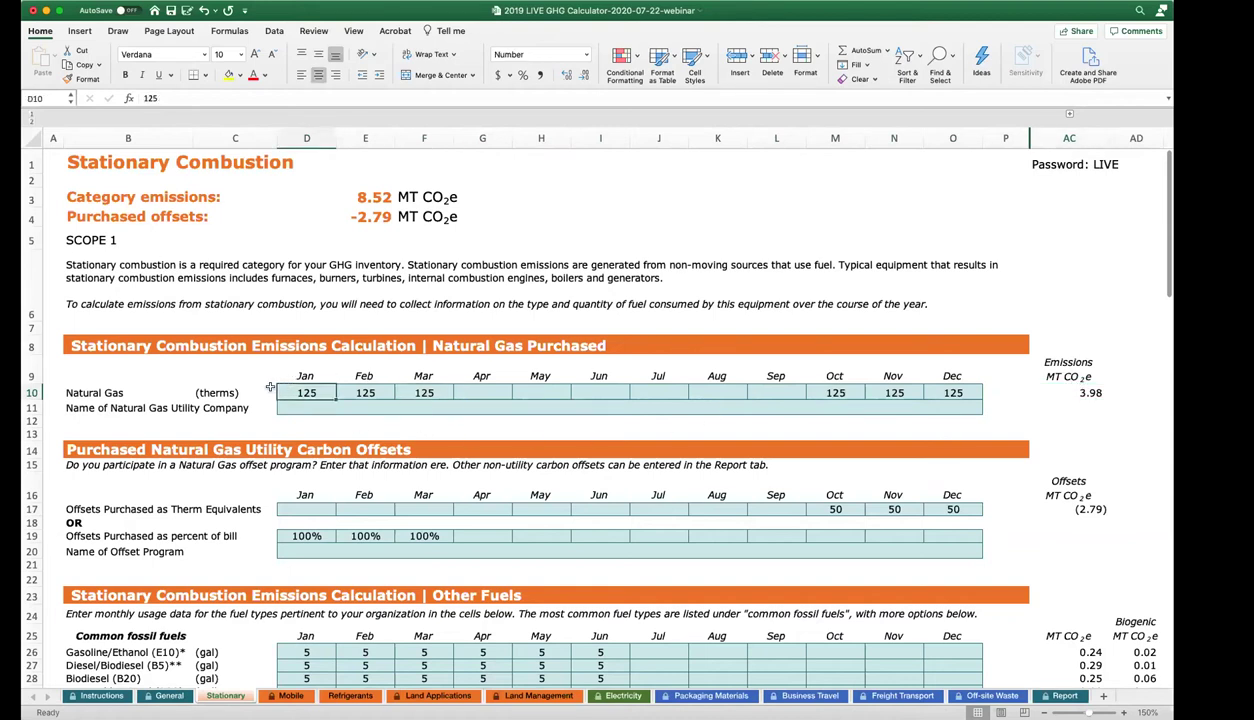
Examine the carbon offset entries, covering January to March as percent of bill and October to December as therm equivalents.
scroll(270, 387, "down", 3)
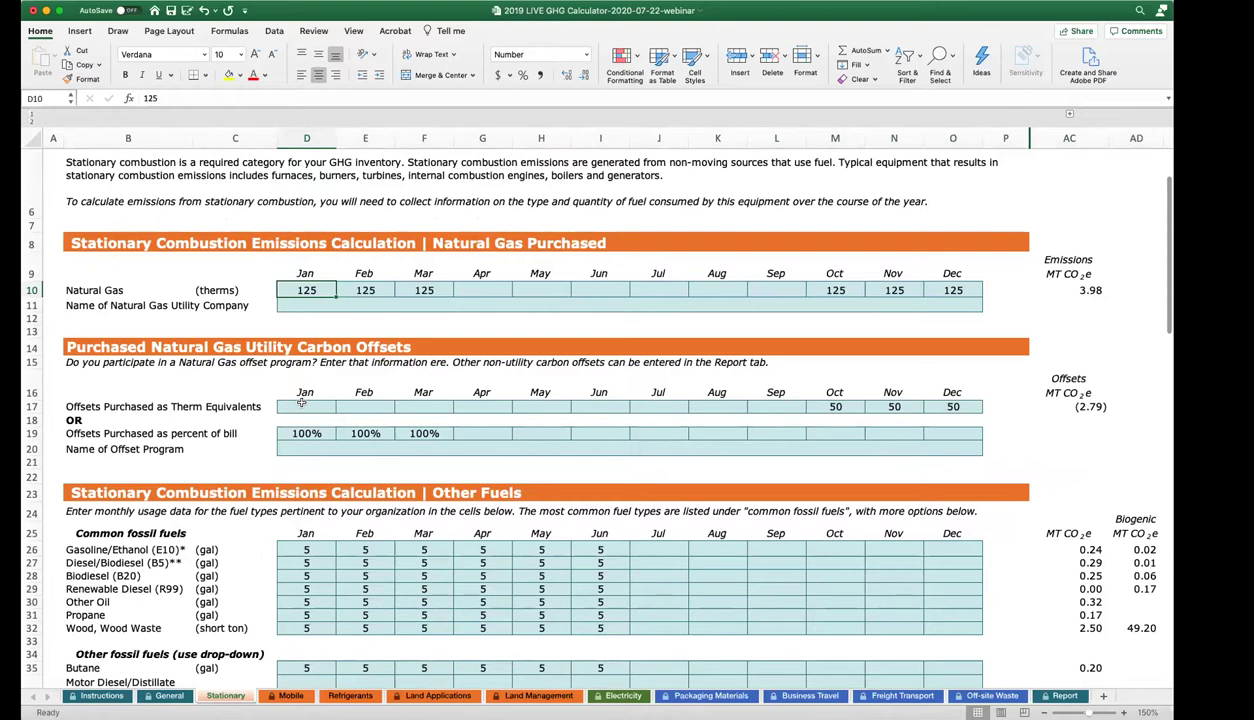
scroll(301, 402, "down", 1)
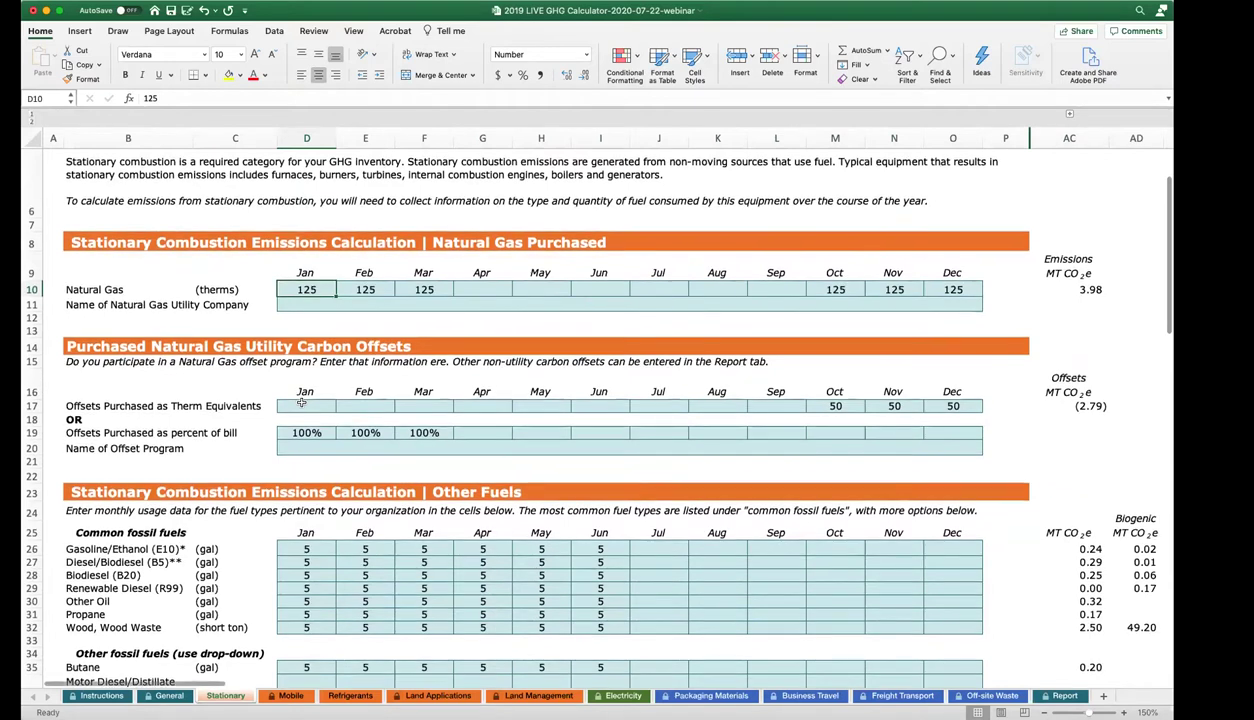
left_click_drag(306, 431, 422, 431)
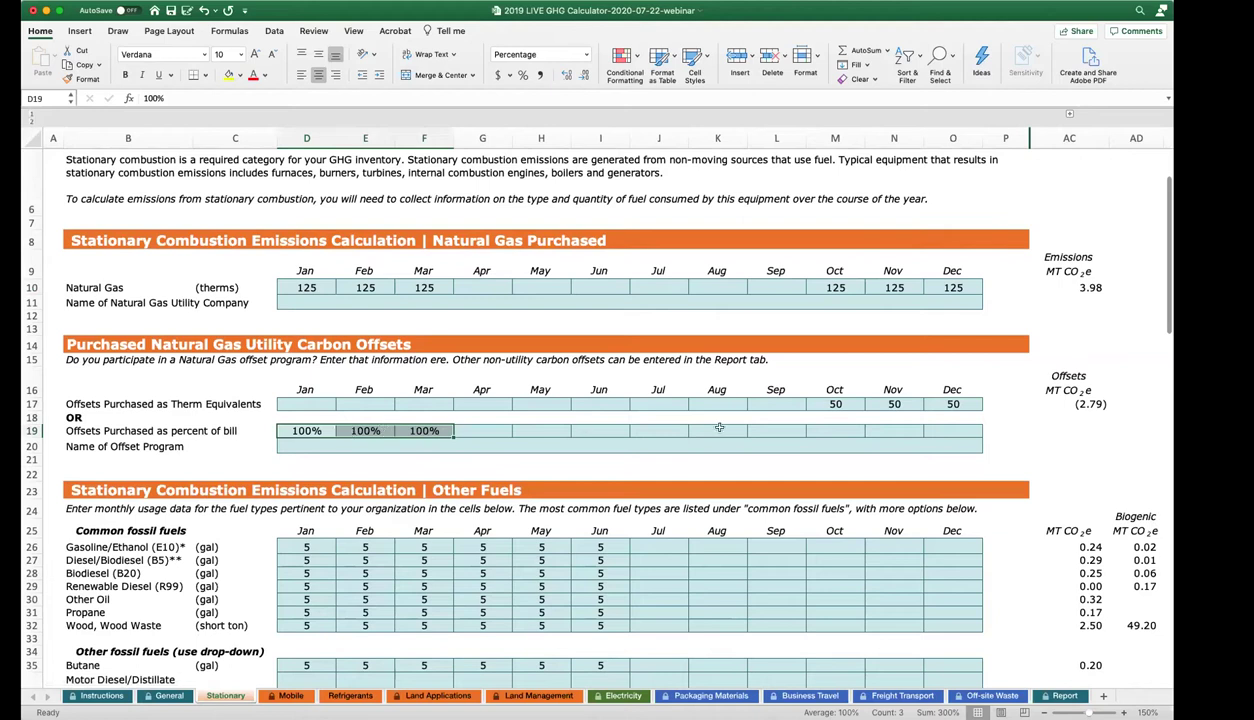
left_click(820, 401)
left_click_drag(851, 402, 998, 406)
left_click(998, 406)
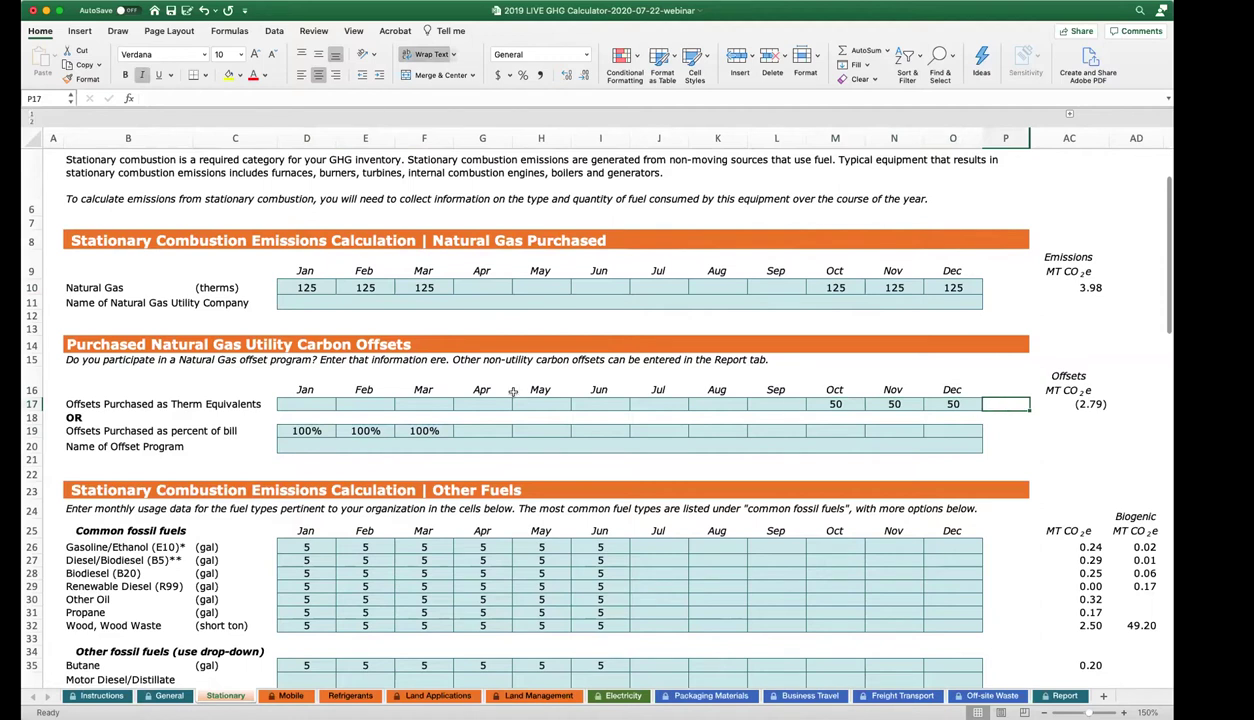
Compare the natural gas emissions cell with the January to March percent offsets and the offsets total cell.
left_click(307, 285)
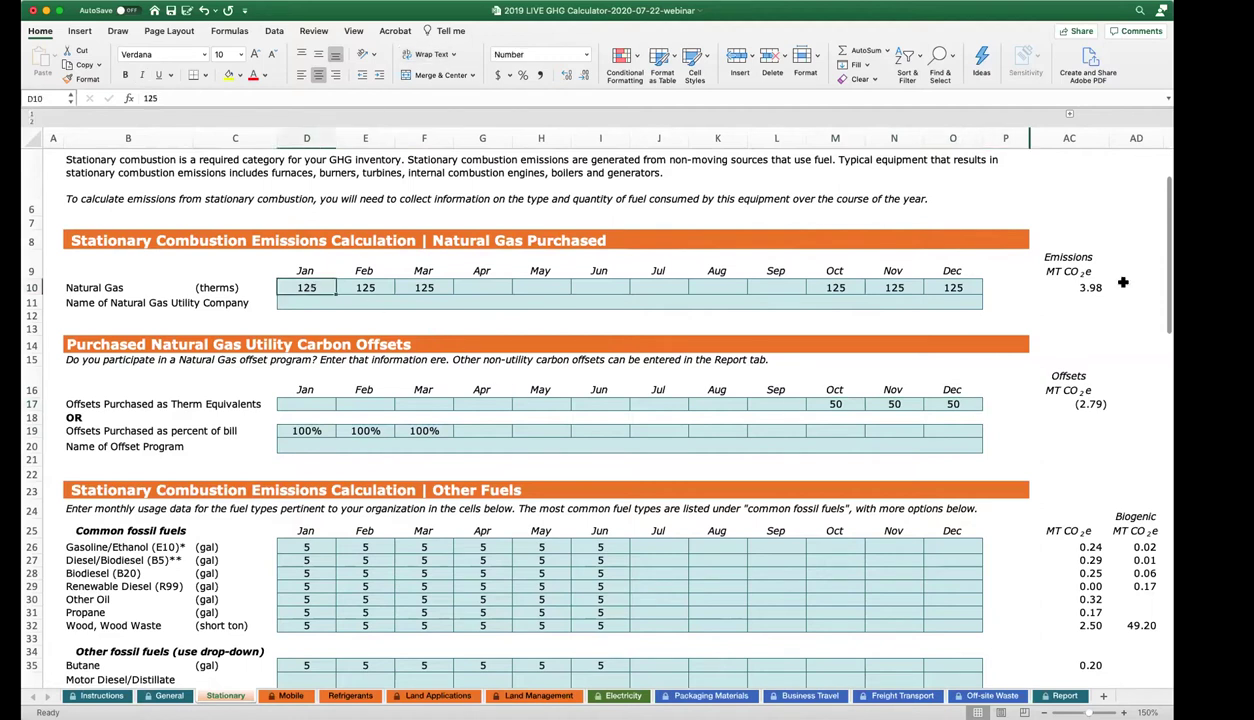
left_click(1070, 287)
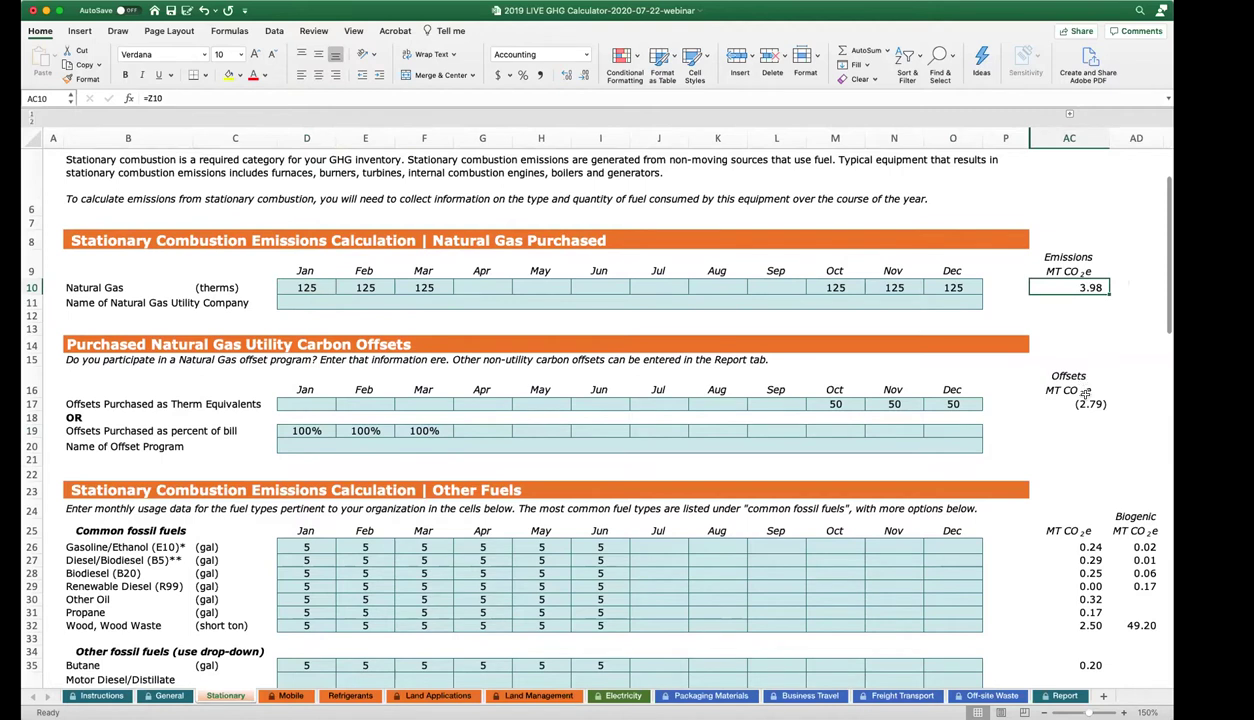
left_click(303, 424)
left_click_drag(394, 430, 424, 430)
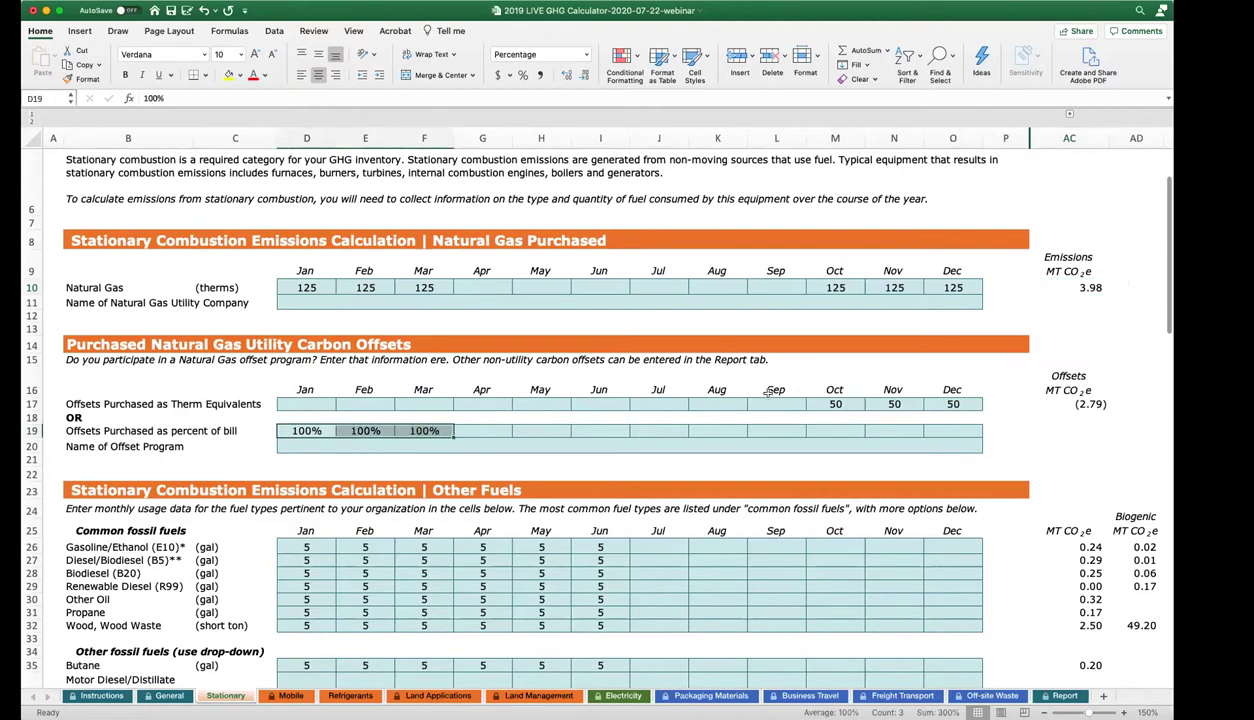
left_click(1062, 400)
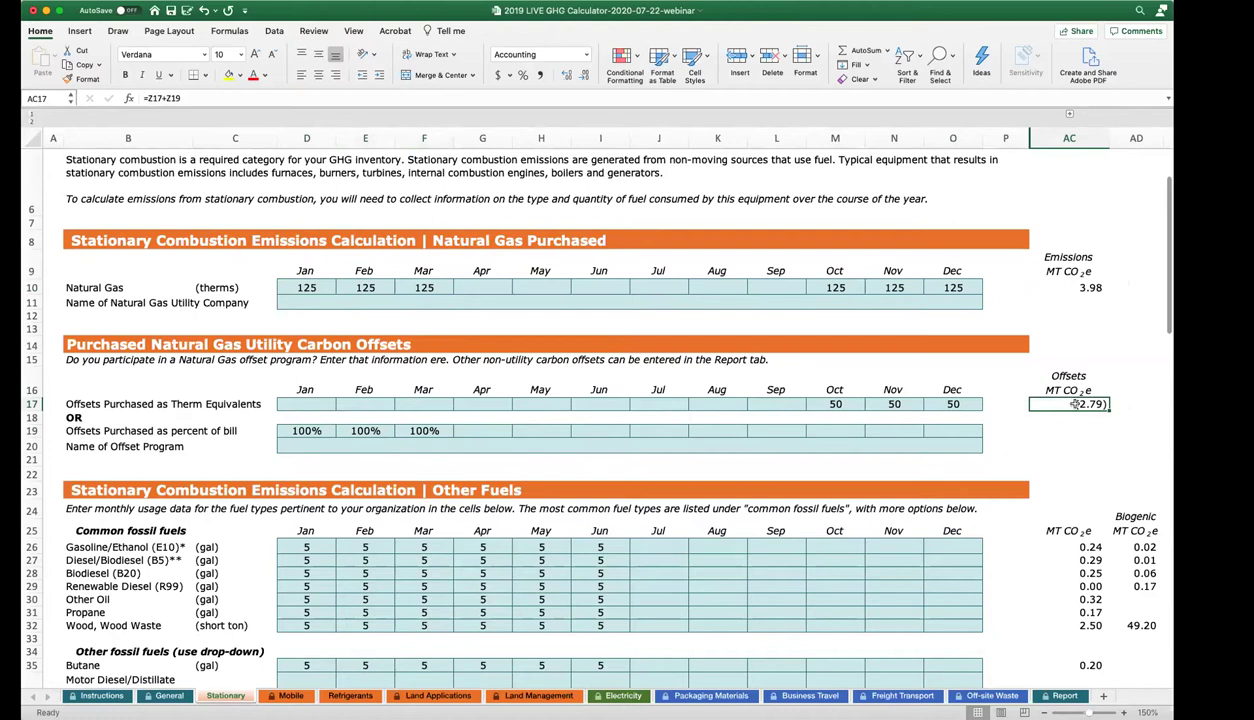
Review the Other Fuels section, including the monthly common fossil fuel entries and their MT CO2e results.
scroll(425, 347, "down", 5)
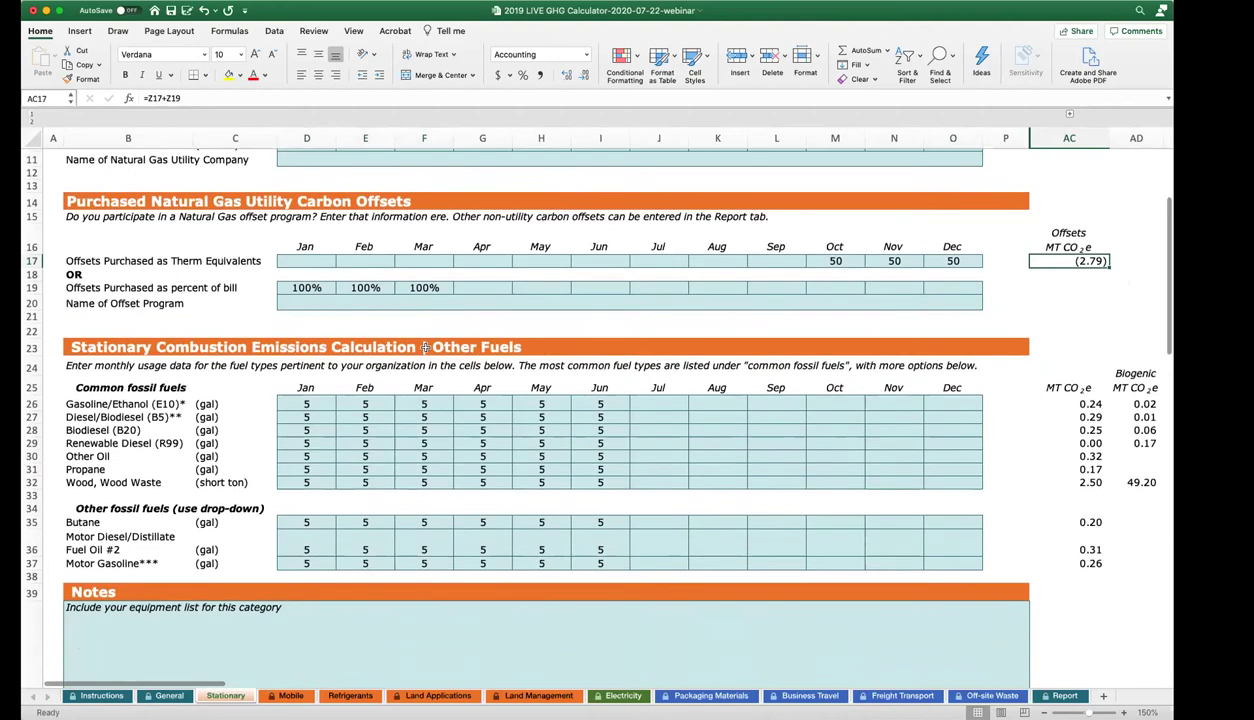
left_click(126, 347)
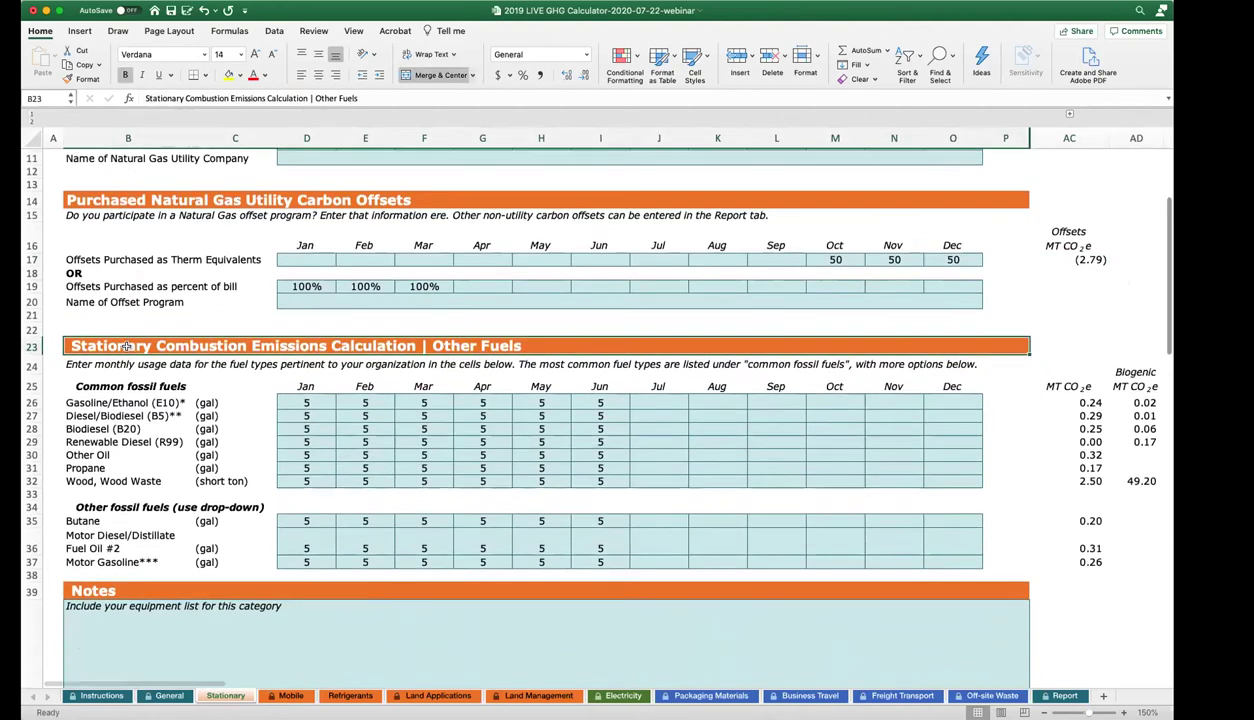
scroll(310, 390, "down", 1)
left_click_drag(309, 393, 605, 472)
left_click(321, 393)
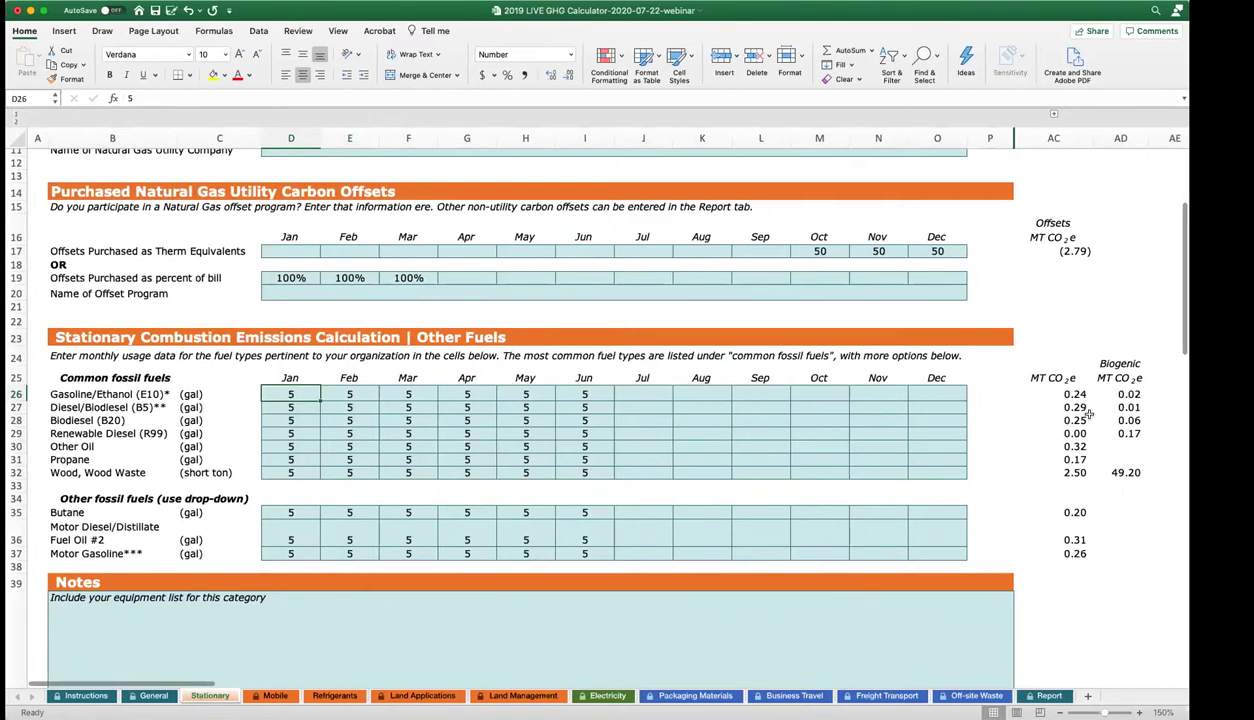
left_click_drag(1069, 394, 1070, 474)
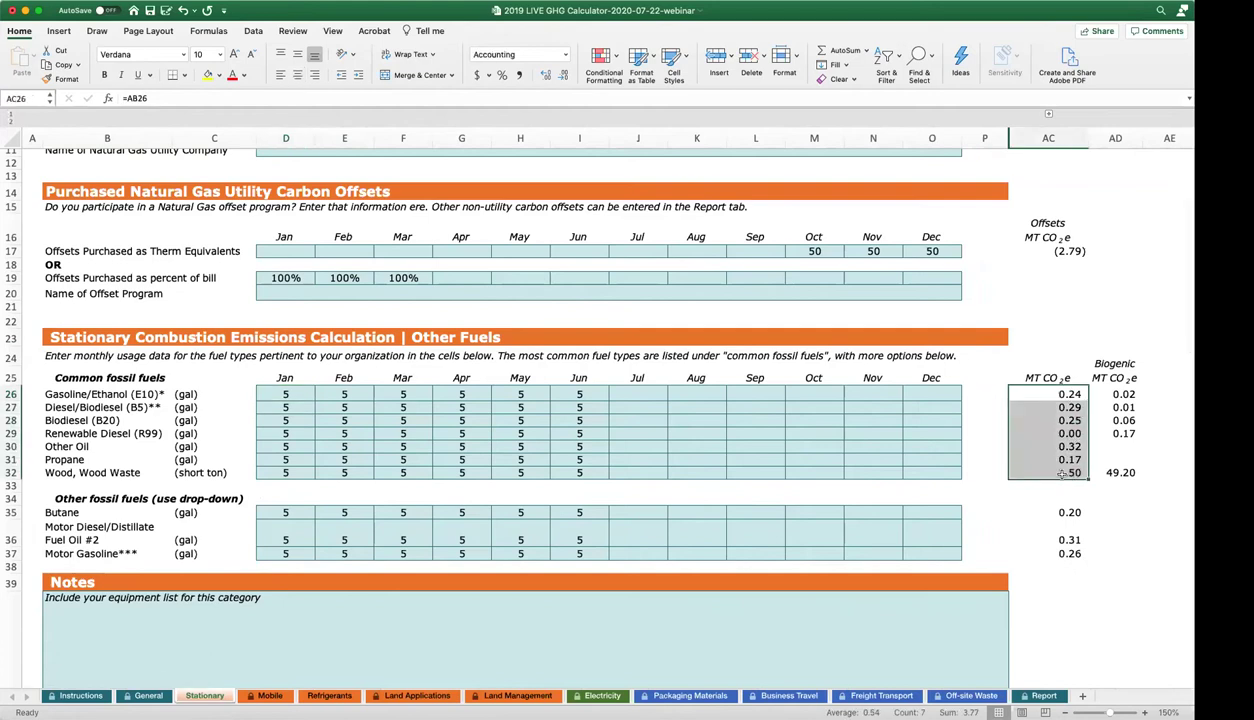
Compare the MT CO2e and Biogenic MT CO2e columns across the fuel rows in the Other Fuels section.
left_click(1052, 377)
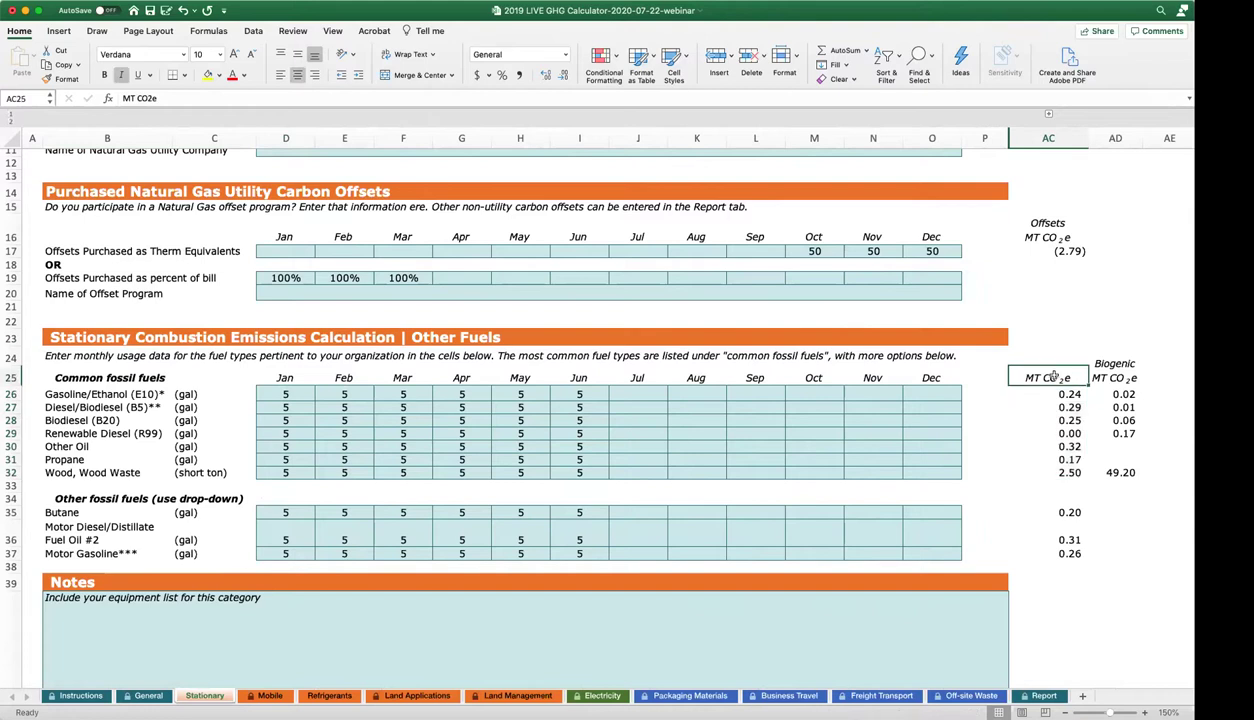
left_click(1110, 372)
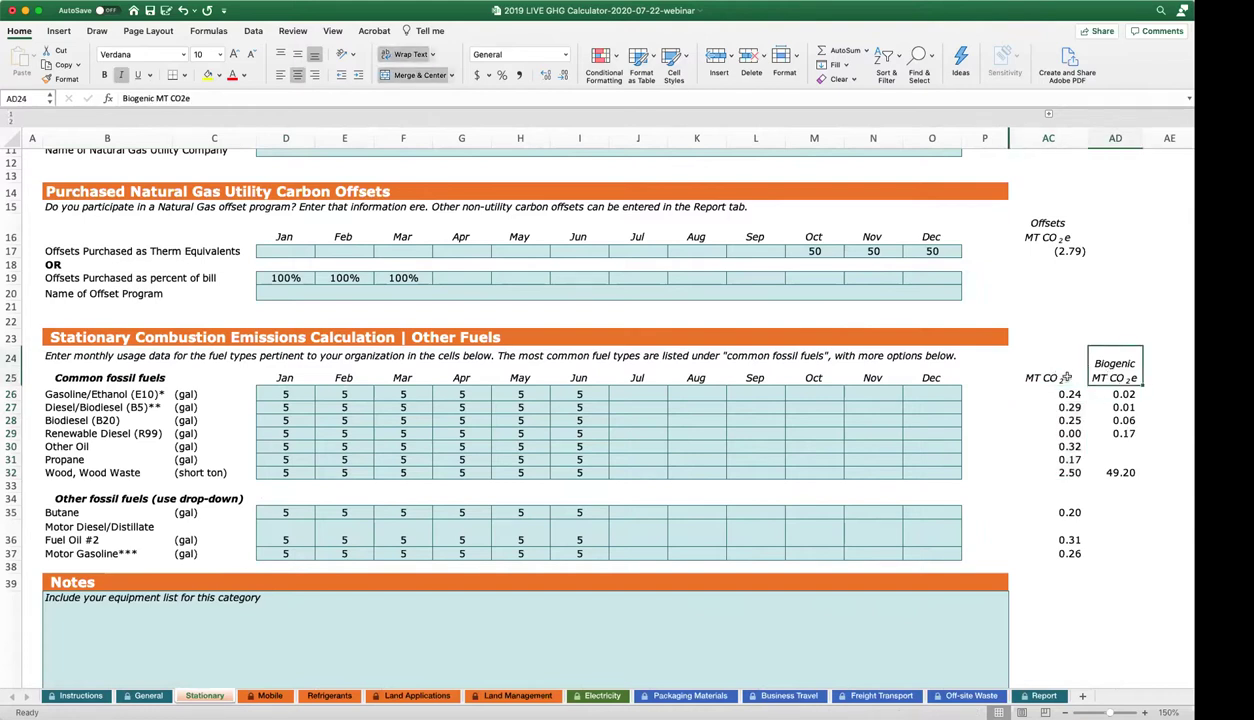
left_click_drag(1046, 394, 1053, 554)
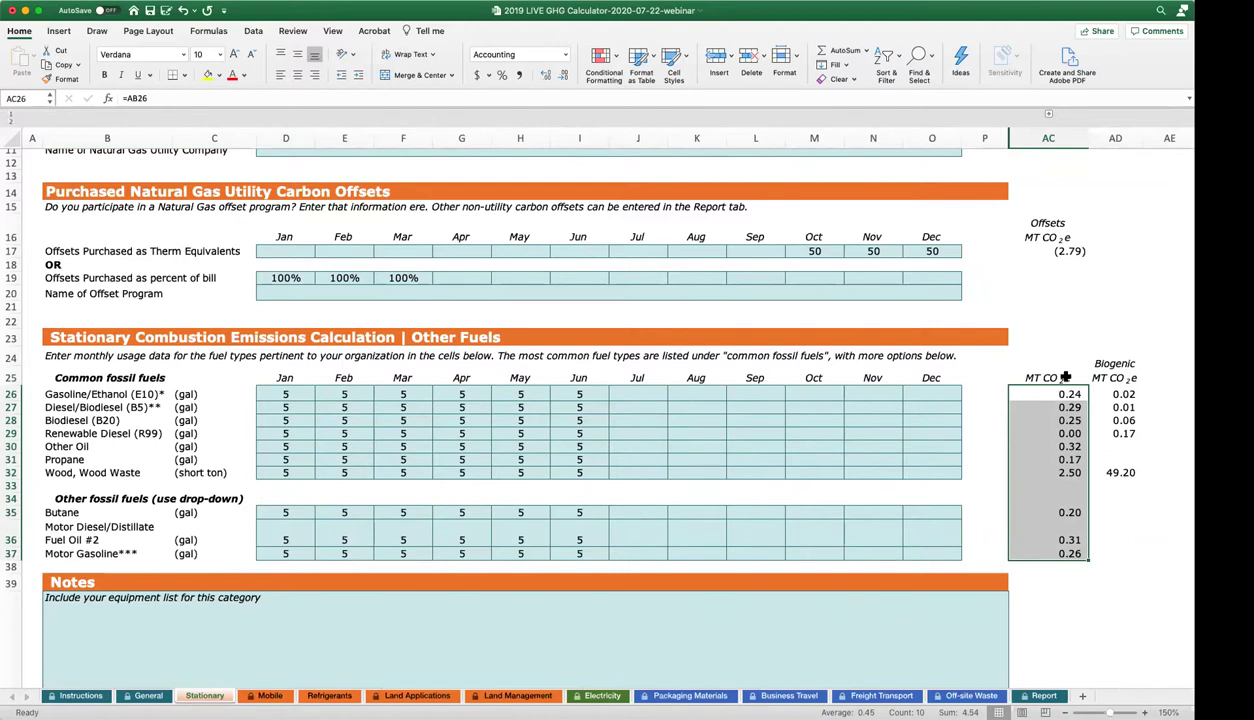
left_click(1066, 377)
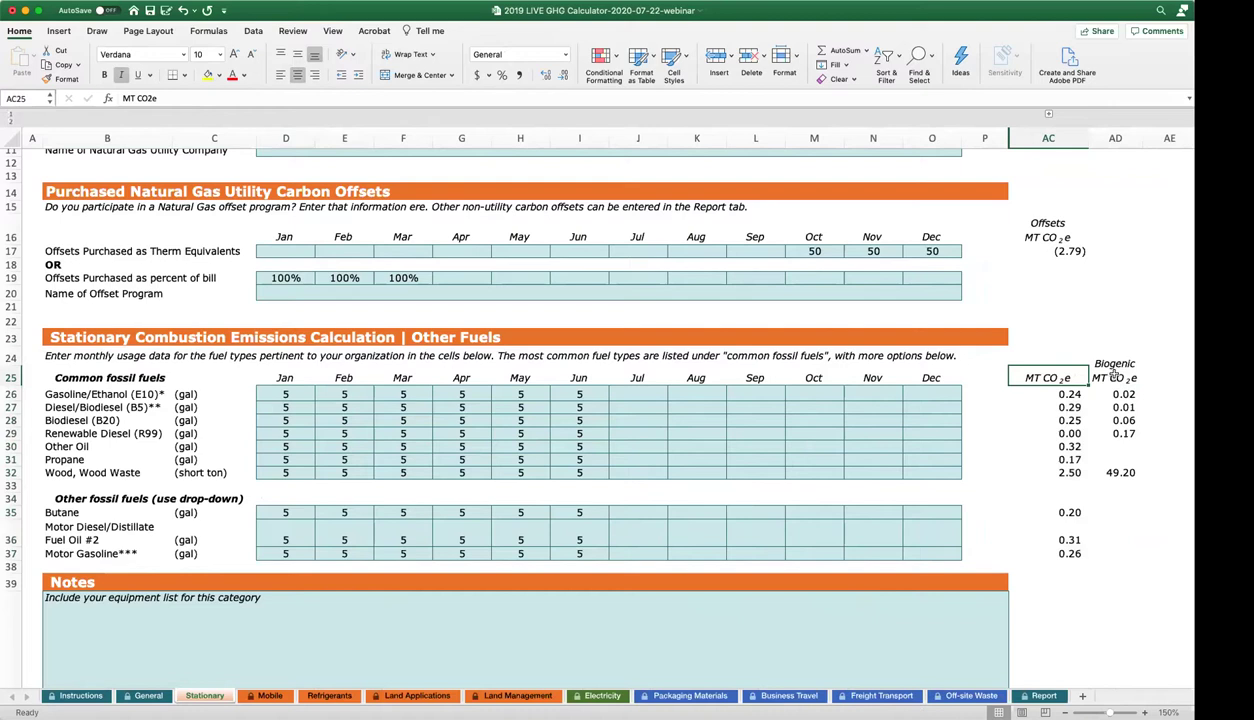
left_click(1115, 377)
left_click_drag(1115, 394, 1119, 476)
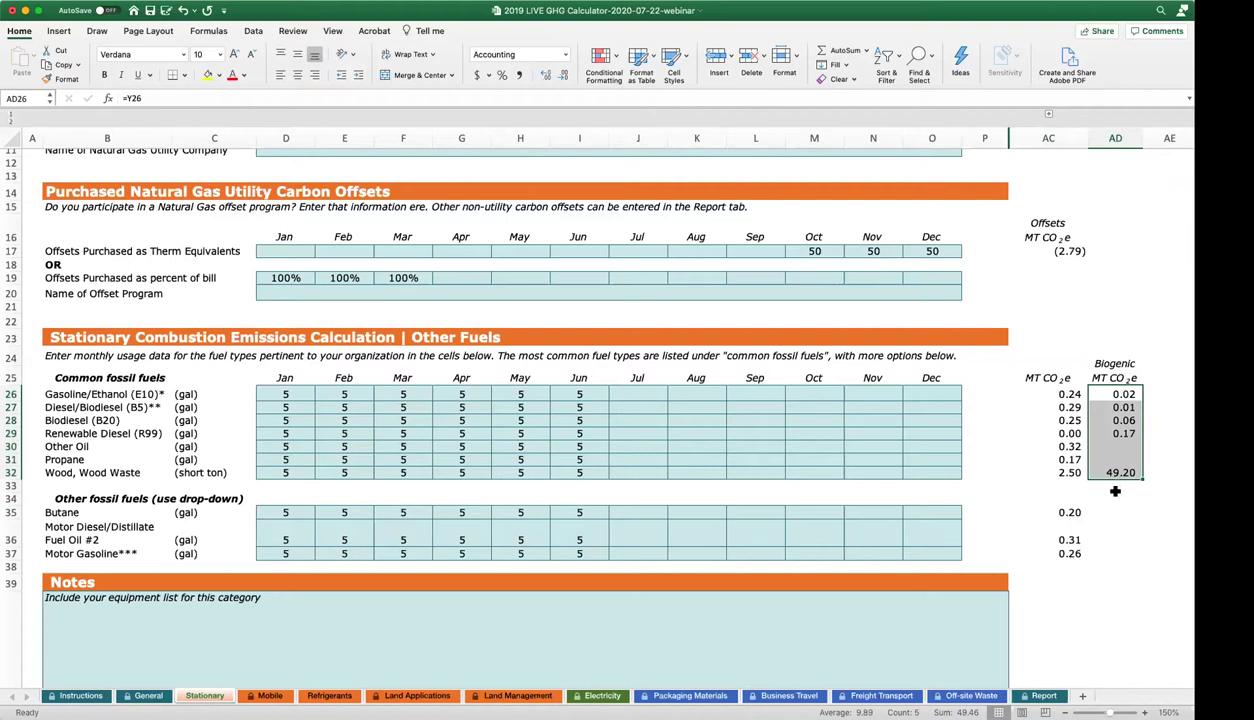
left_click(1115, 496)
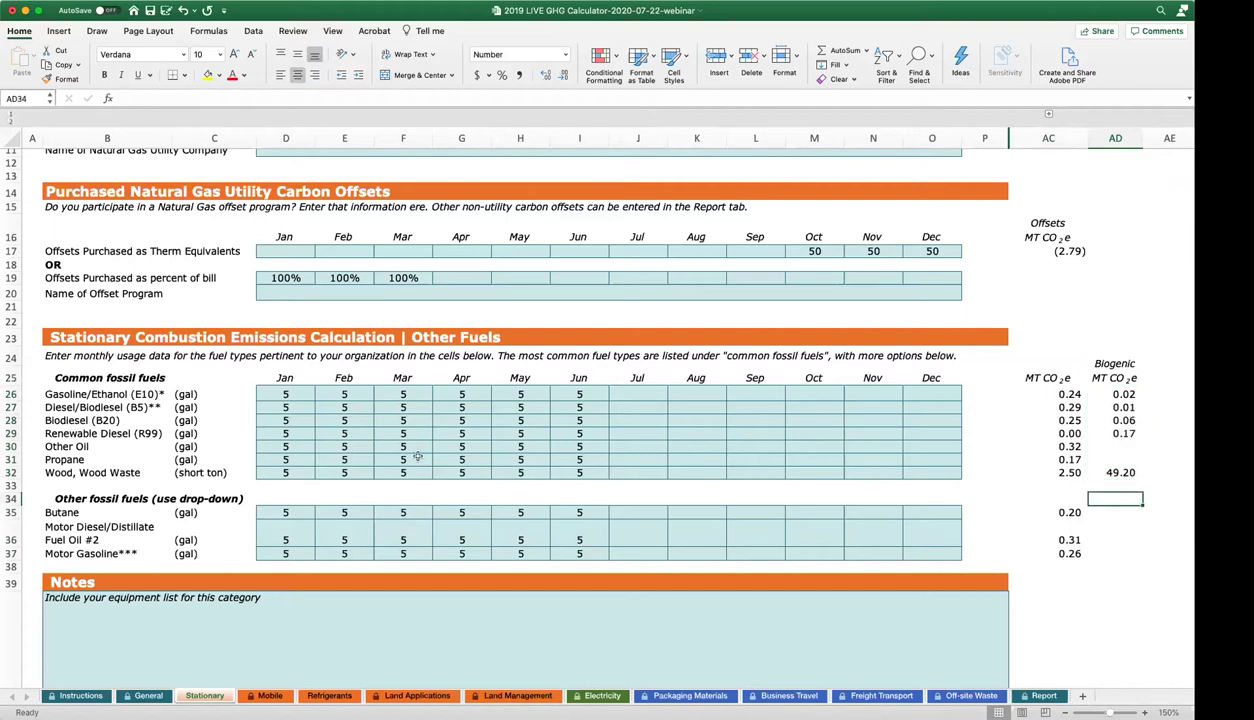
Reset the first other fossil fuel, Butane, to the "Select from drop-down" placeholder.
left_click(120, 511)
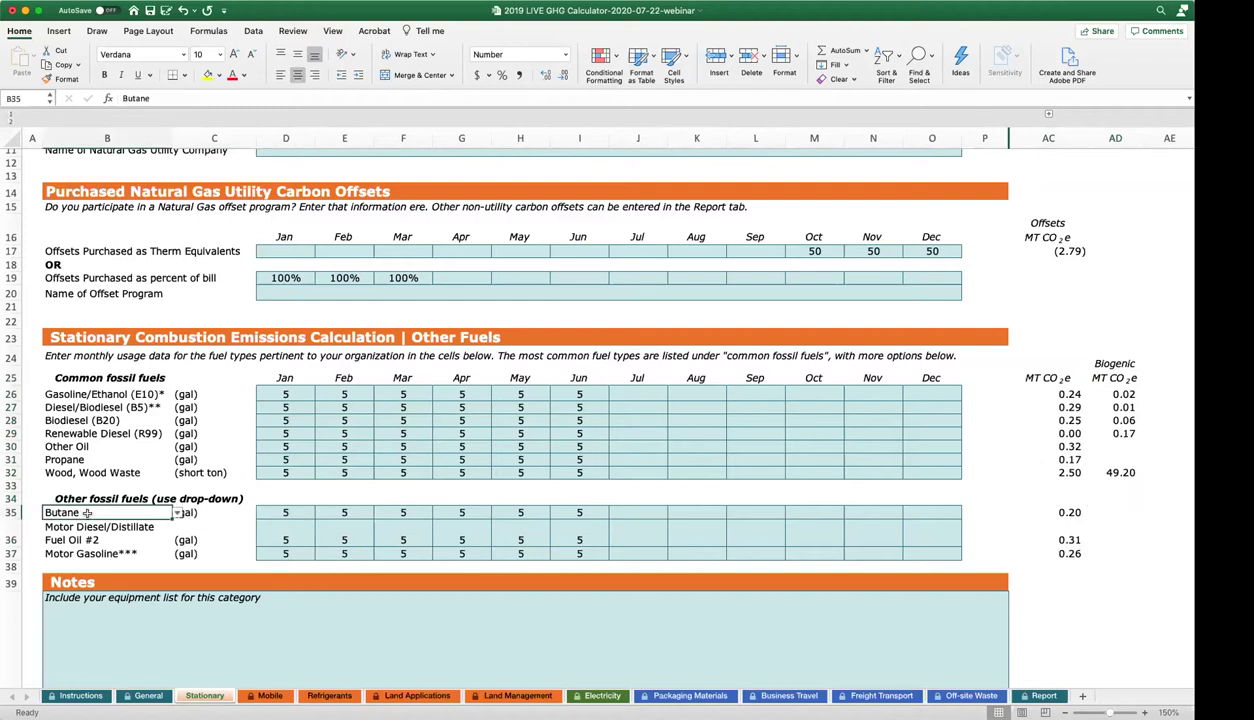
left_click(175, 512)
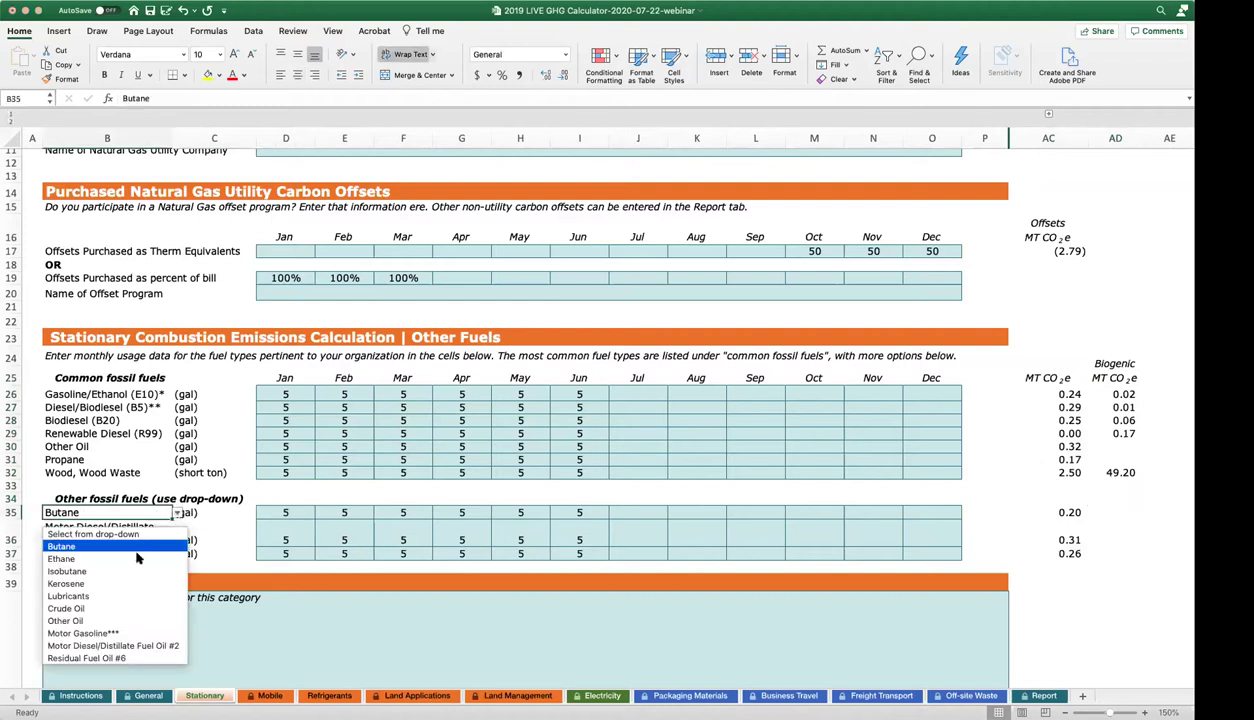
key("Escape")
key("ctrl+z")
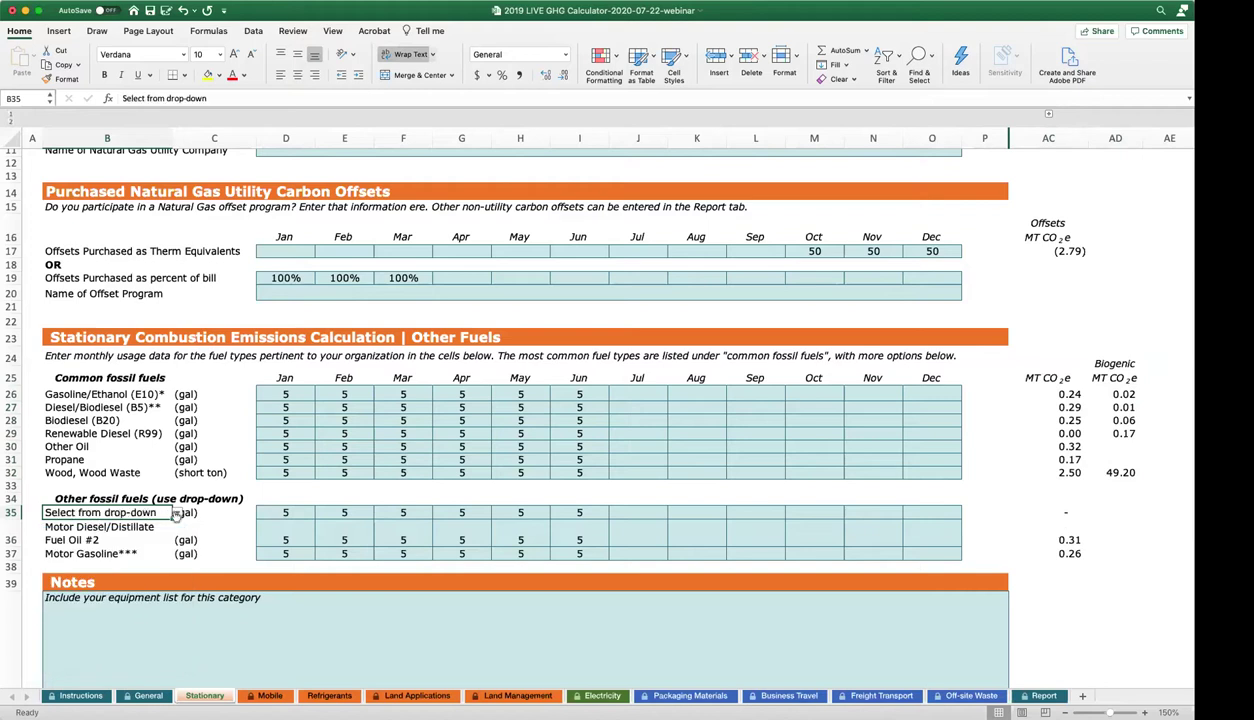
Choose Butane as the first other fossil fuel and look over the available fuel options and its unit cell.
left_click(175, 512)
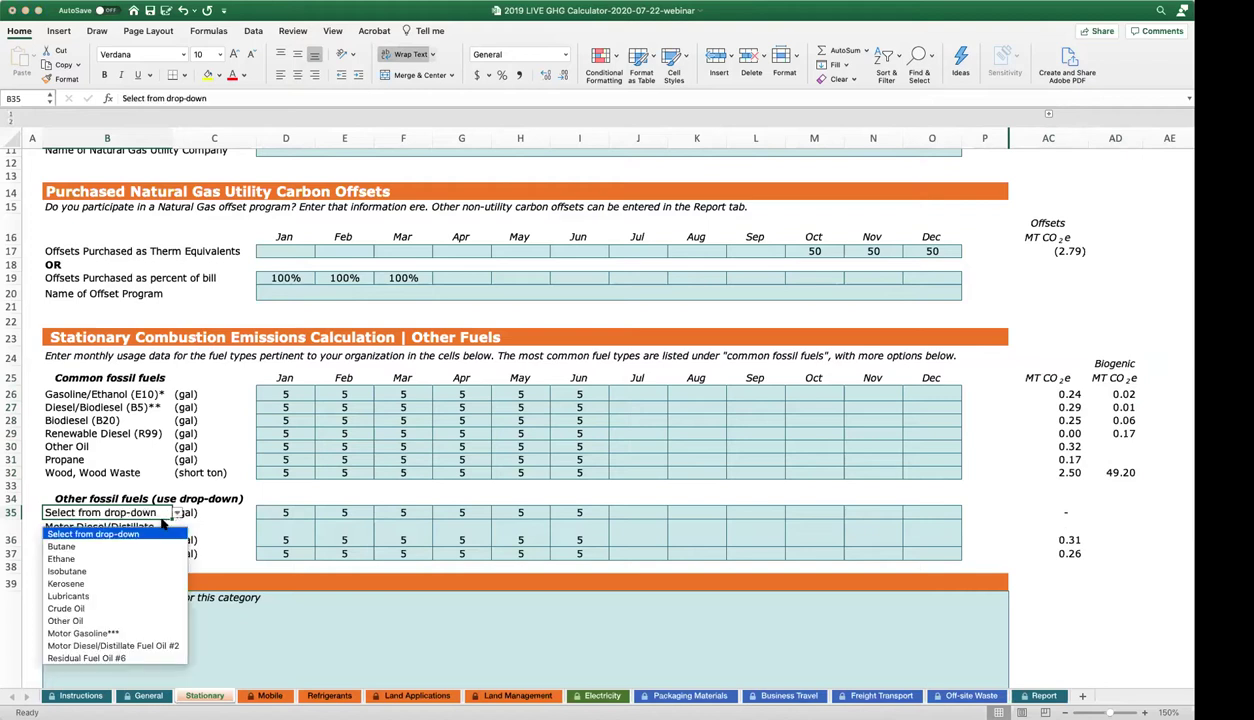
left_click(129, 547)
left_click(177, 512)
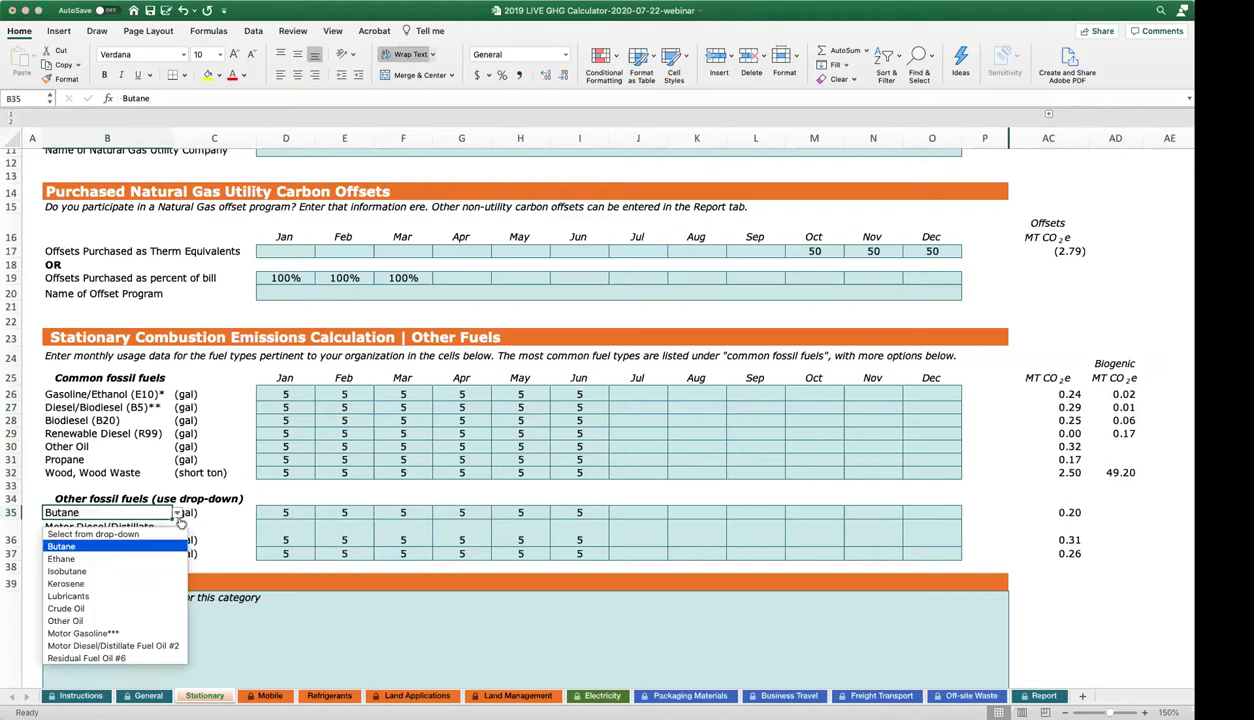
left_click(196, 508)
left_click(198, 512)
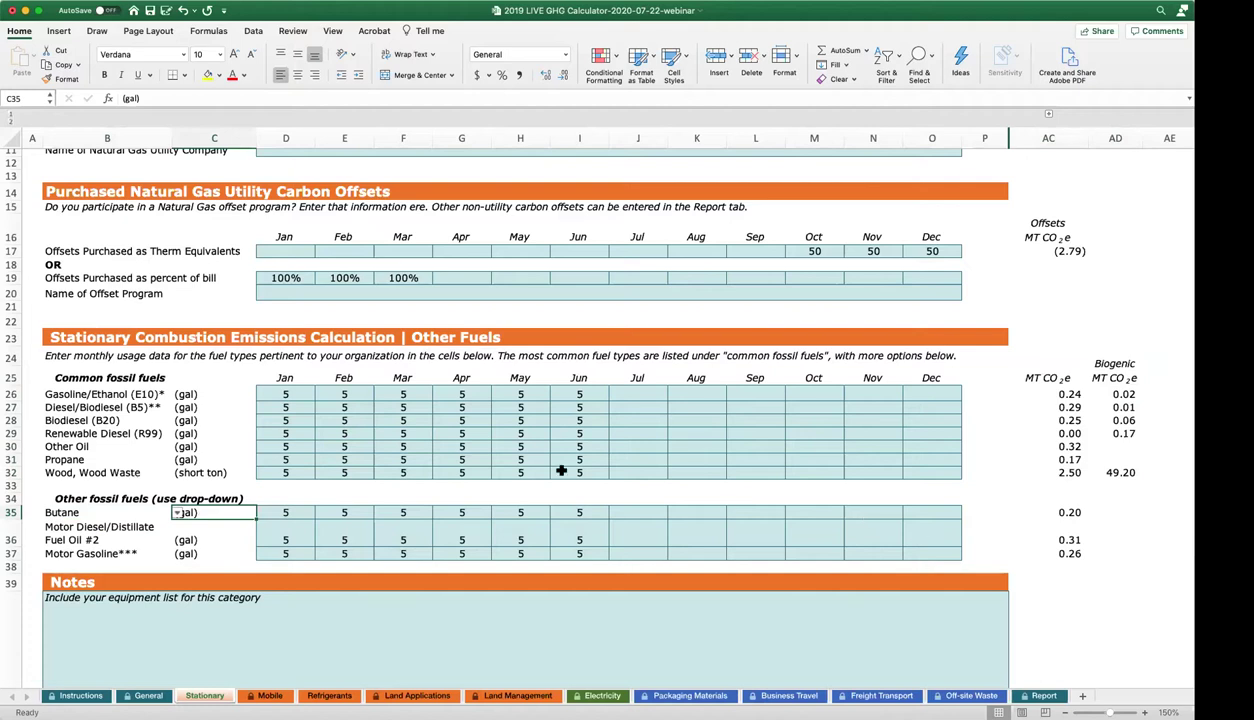
Trace the January gasoline/ethanol entry to its emissions result and examine the sheet's category emissions and purchased offsets summary.
left_click(285, 394)
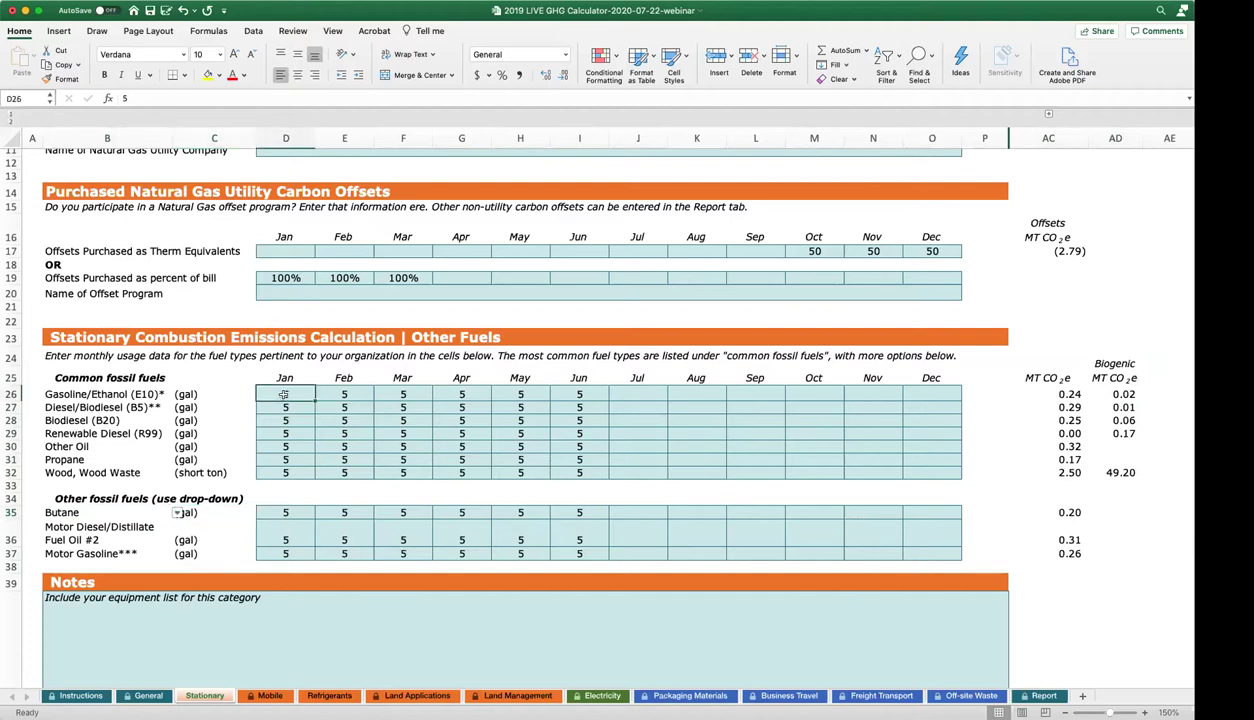
left_click(1060, 394)
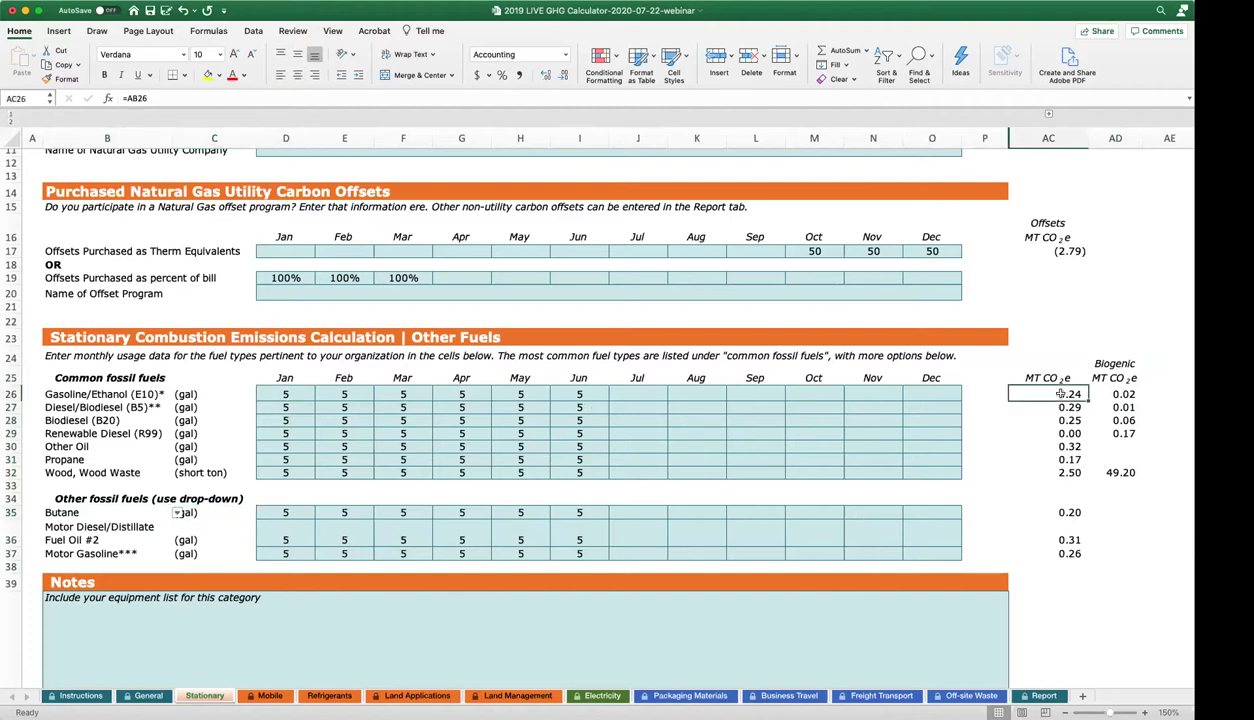
scroll(1060, 394, "up", 10)
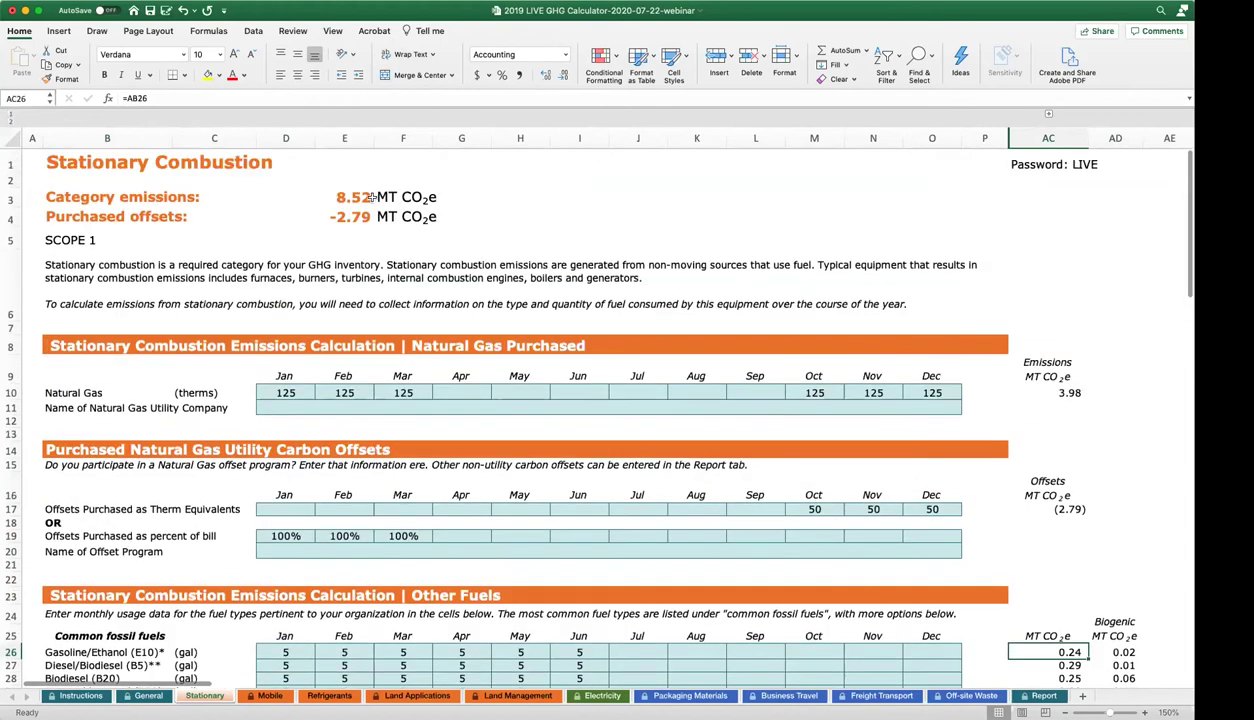
left_click(341, 197)
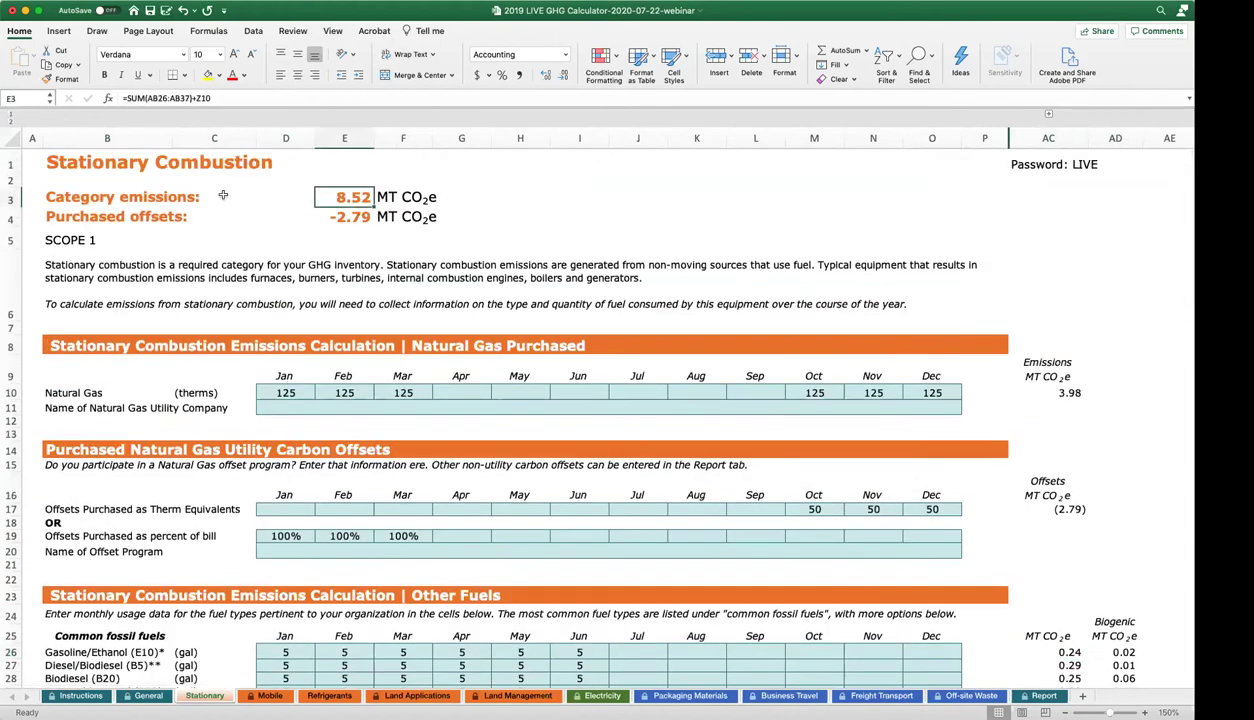
left_click(64, 198)
left_click(64, 217)
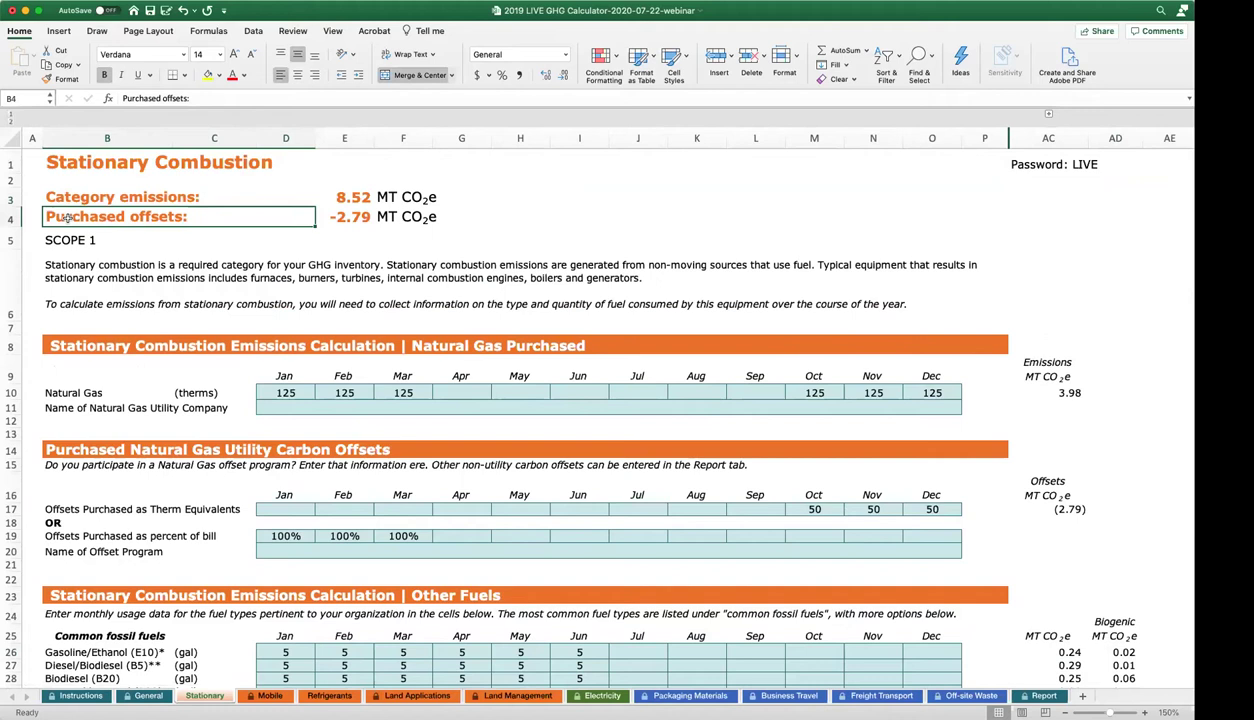
left_click(367, 199)
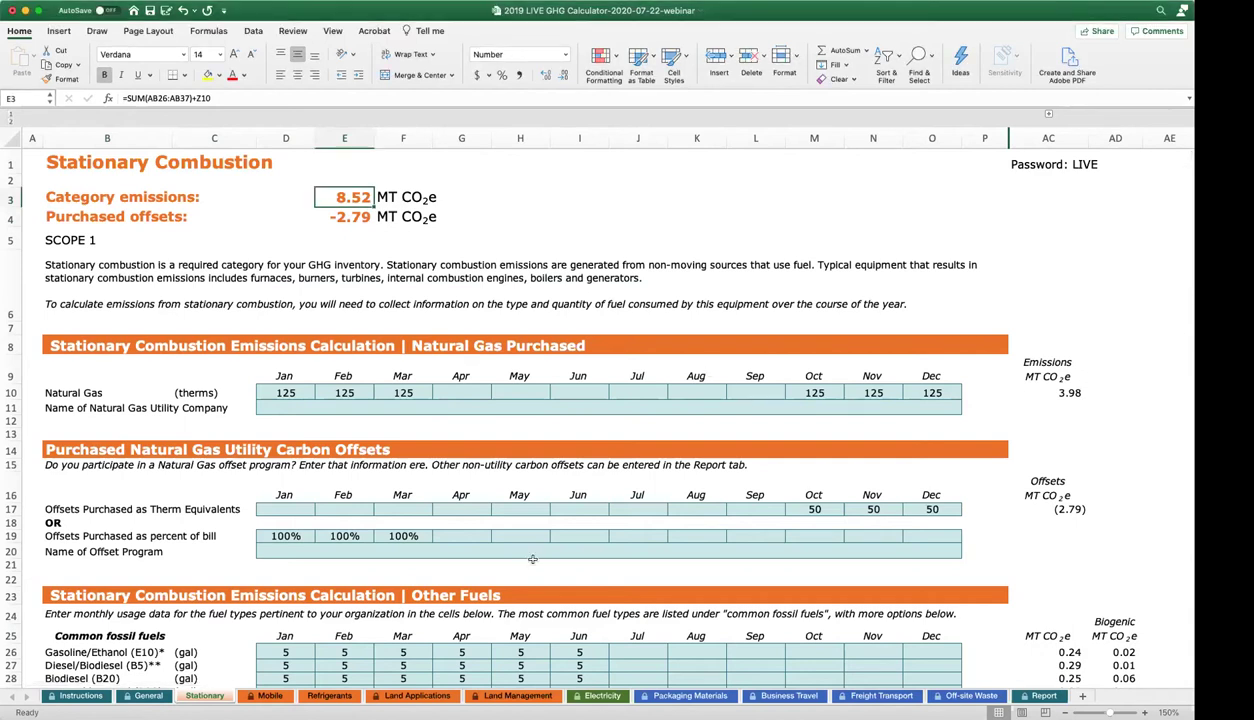
Open the Mobile sheet and look over its introduction, management company activity estimator and Option A fuel use table.
left_click(270, 695)
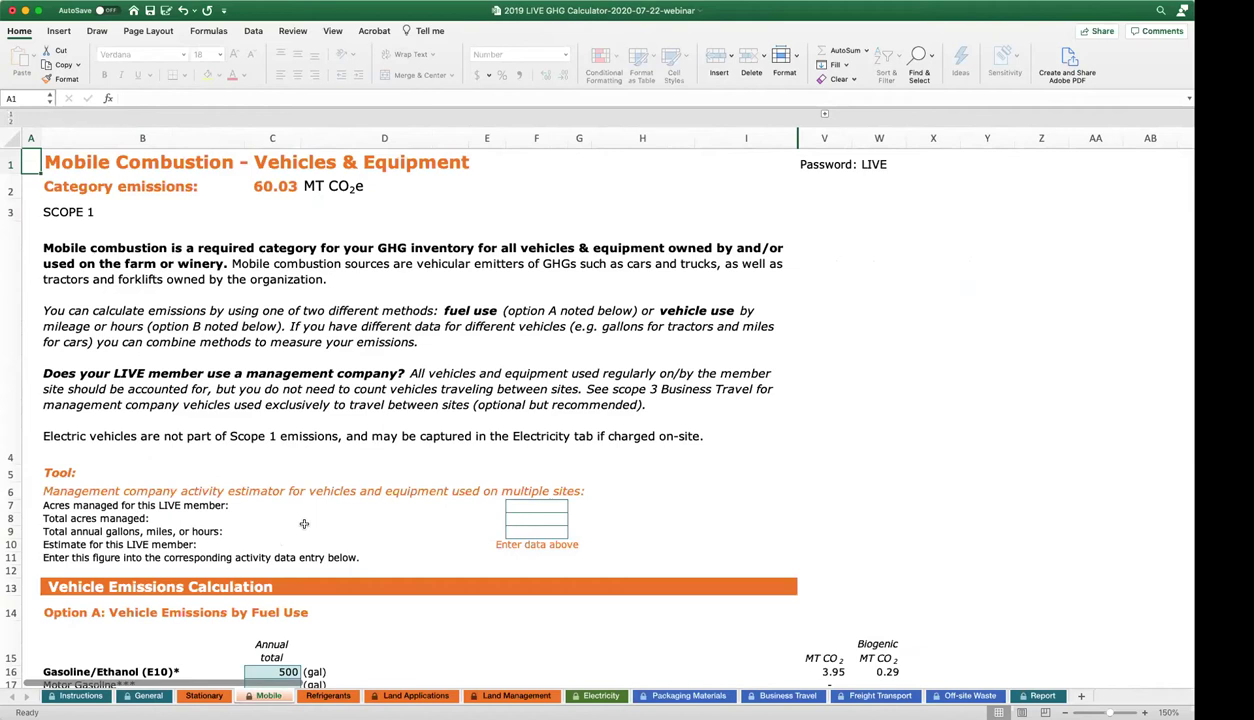
scroll(314, 481, "down", 6)
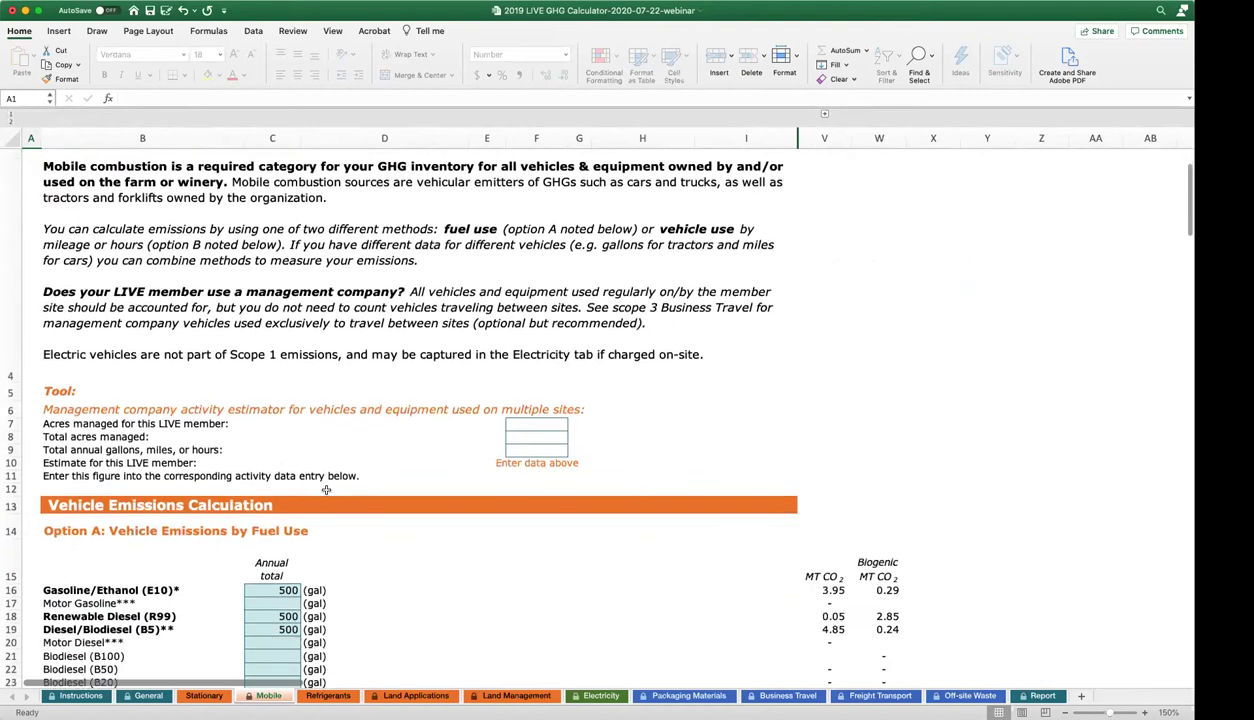
scroll(314, 481, "down", 2)
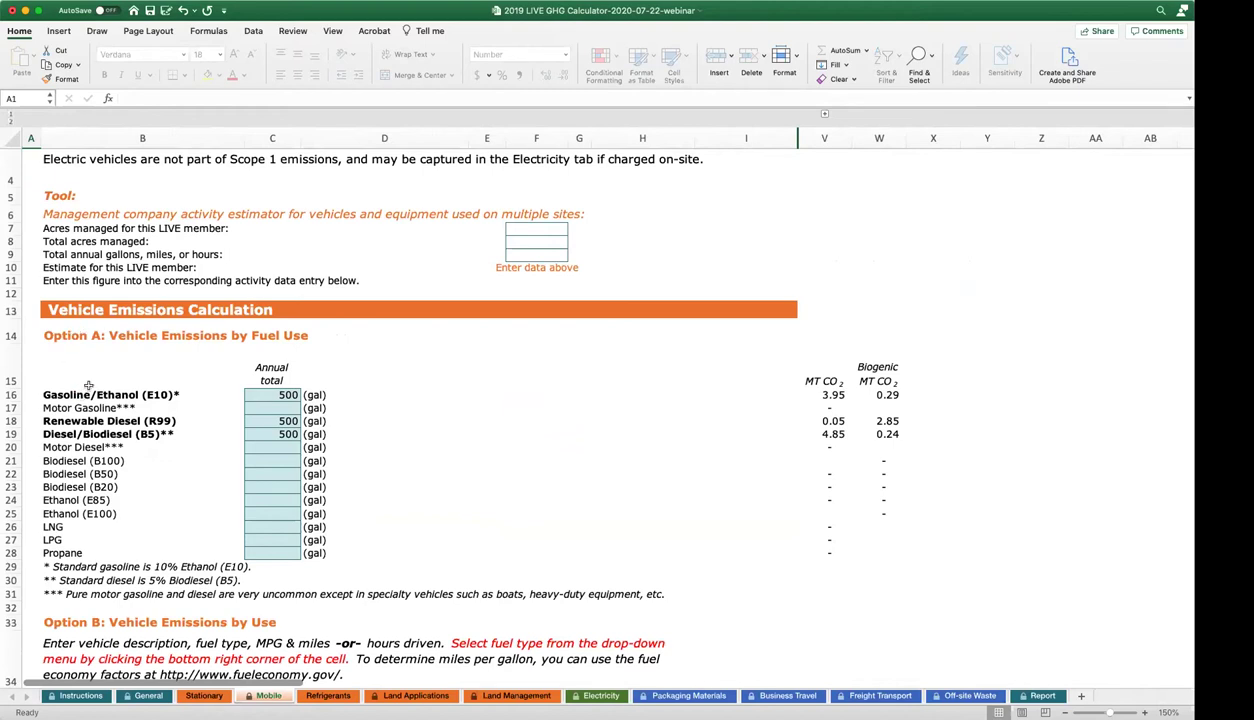
Look over the vehicle emissions section, from Option A's fuel list to Option B's on-road and non-road vehicle tables.
left_click(70, 305)
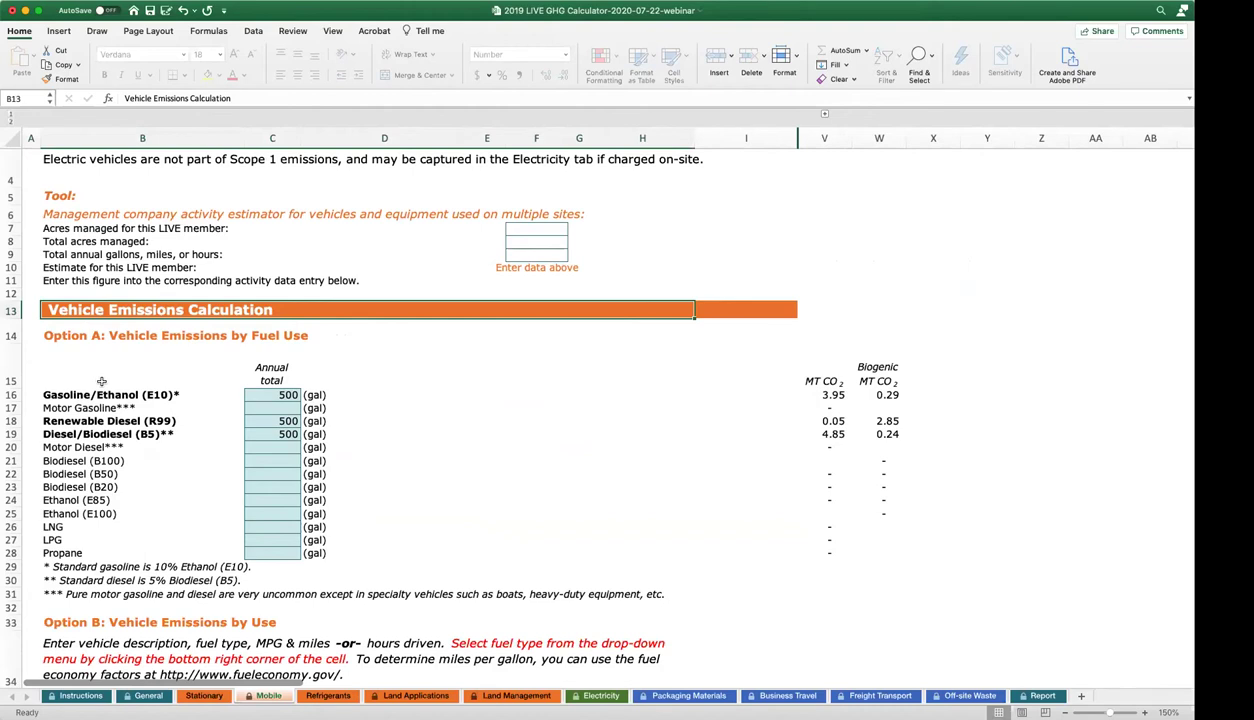
left_click_drag(311, 391, 313, 546)
left_click(56, 308)
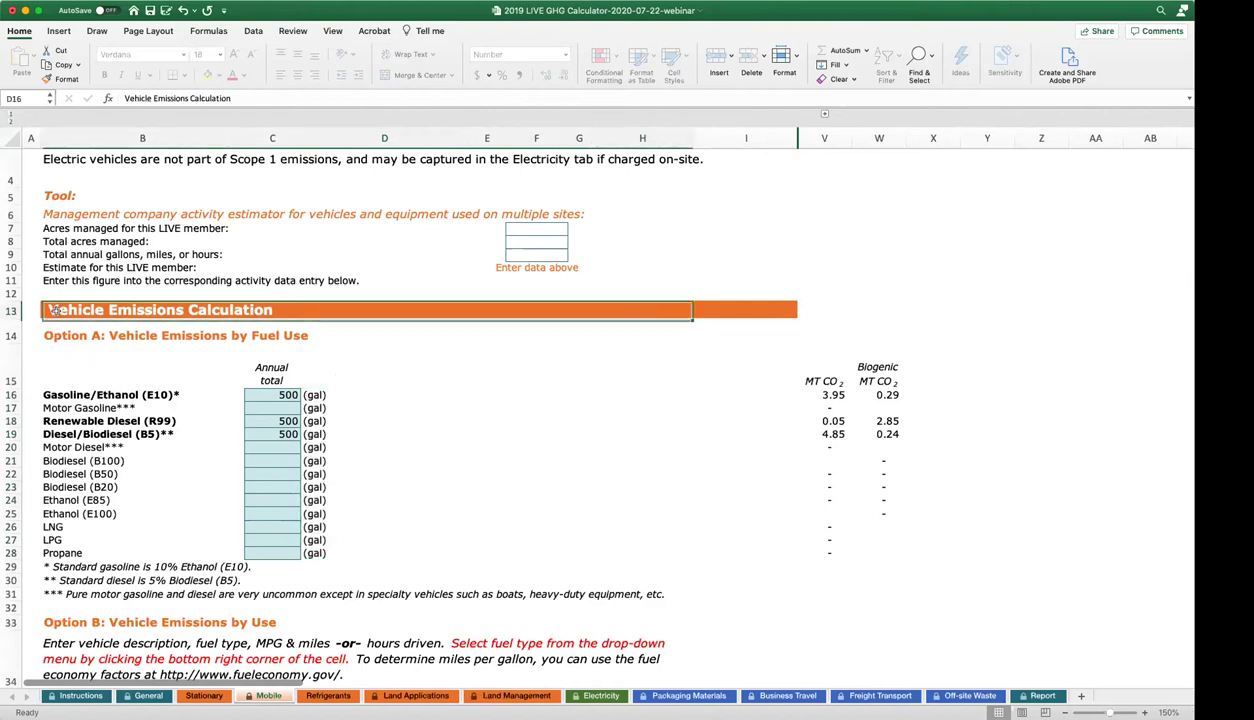
scroll(151, 388, "down", 10)
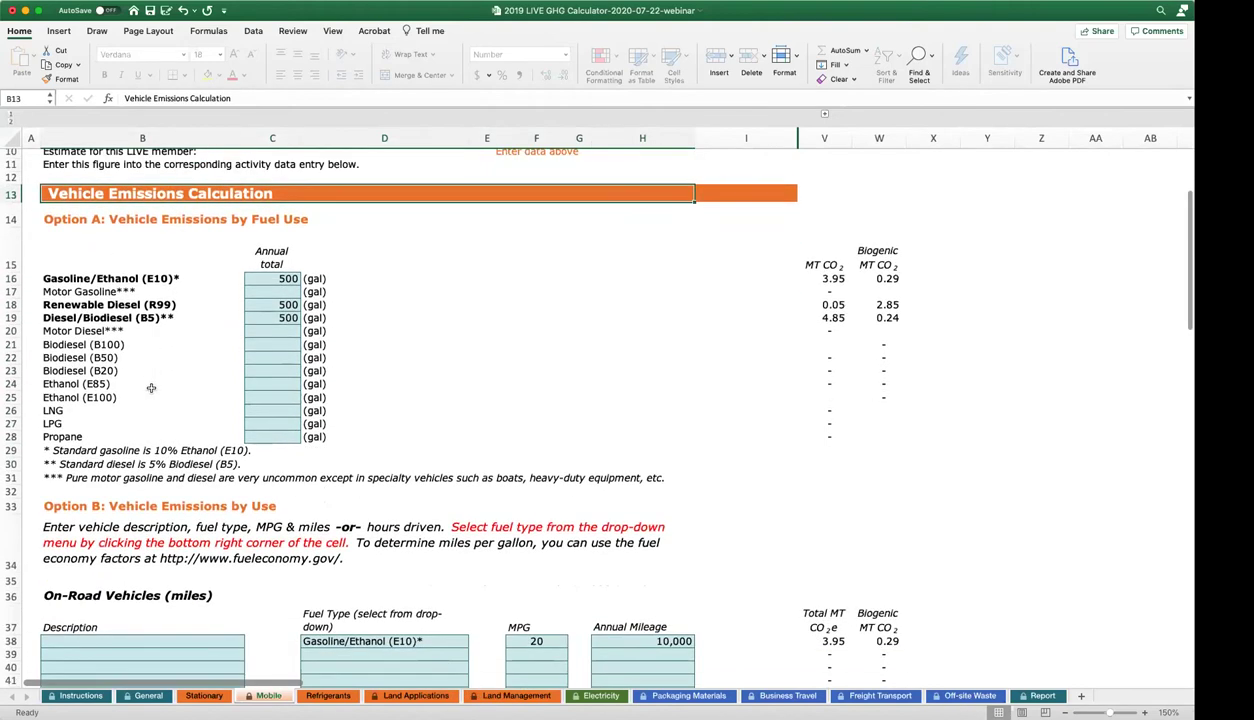
scroll(165, 382, "down", 2)
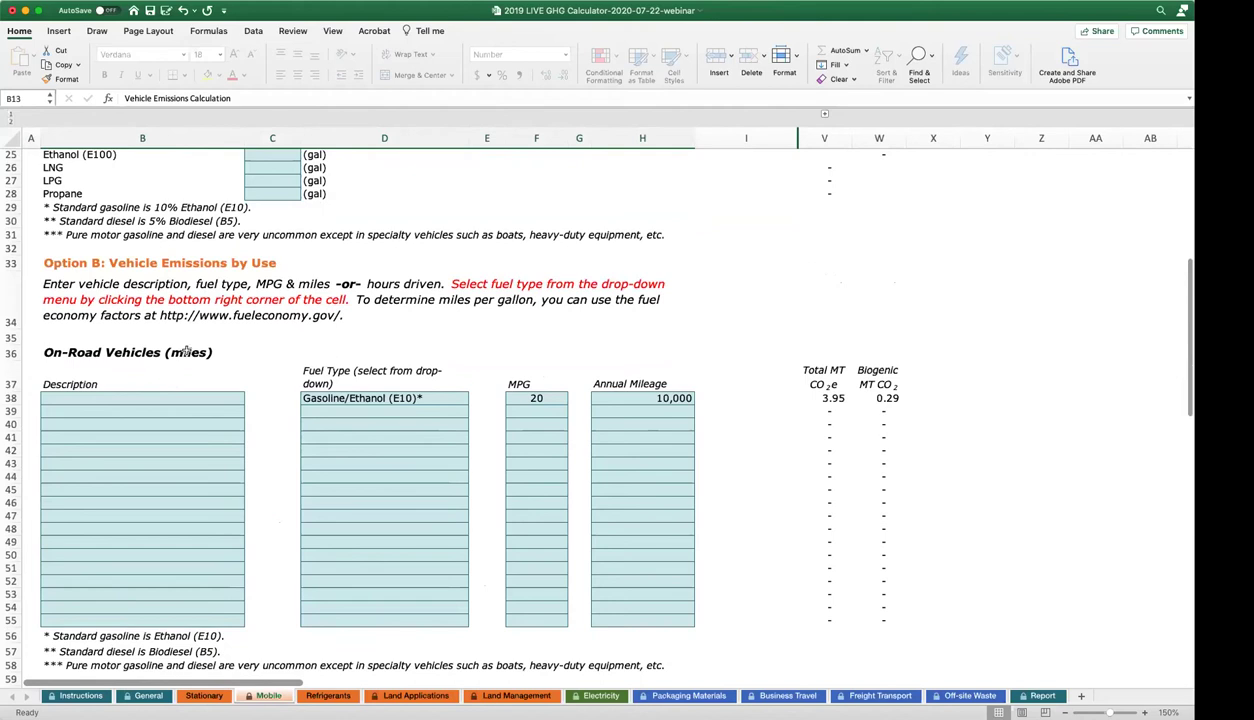
scroll(186, 348, "down", 2)
scroll(186, 350, "down", 4)
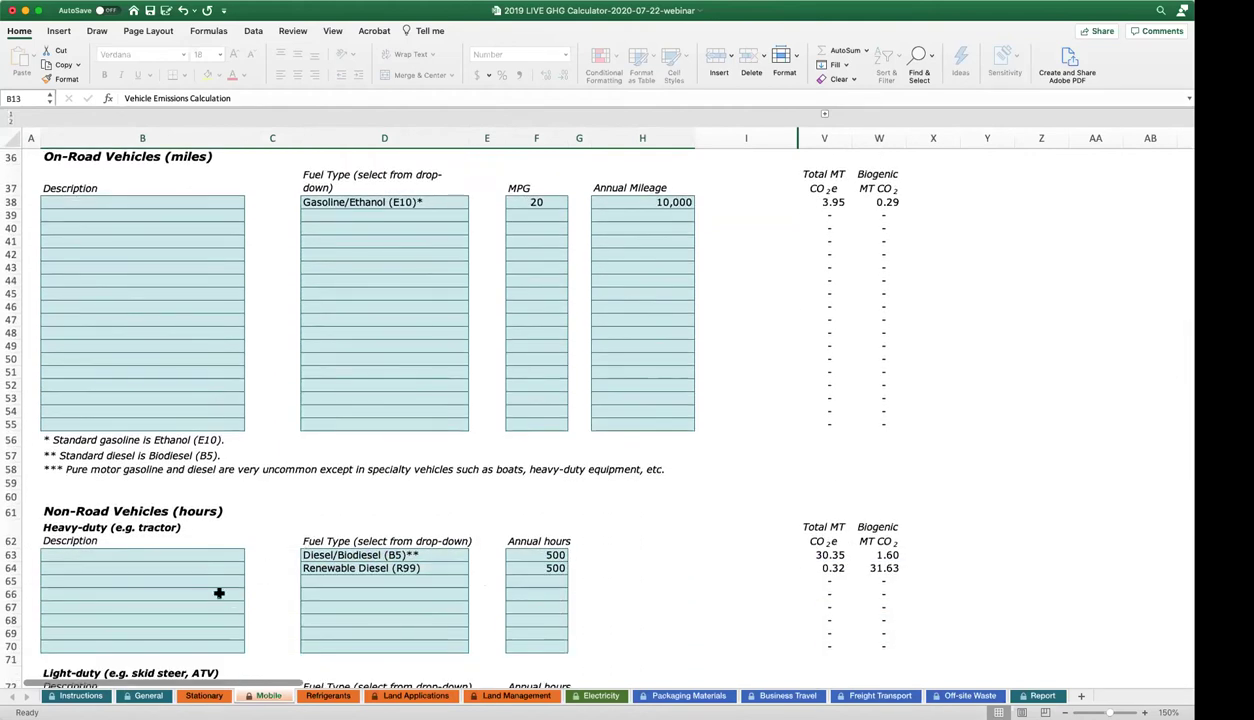
left_click(195, 512)
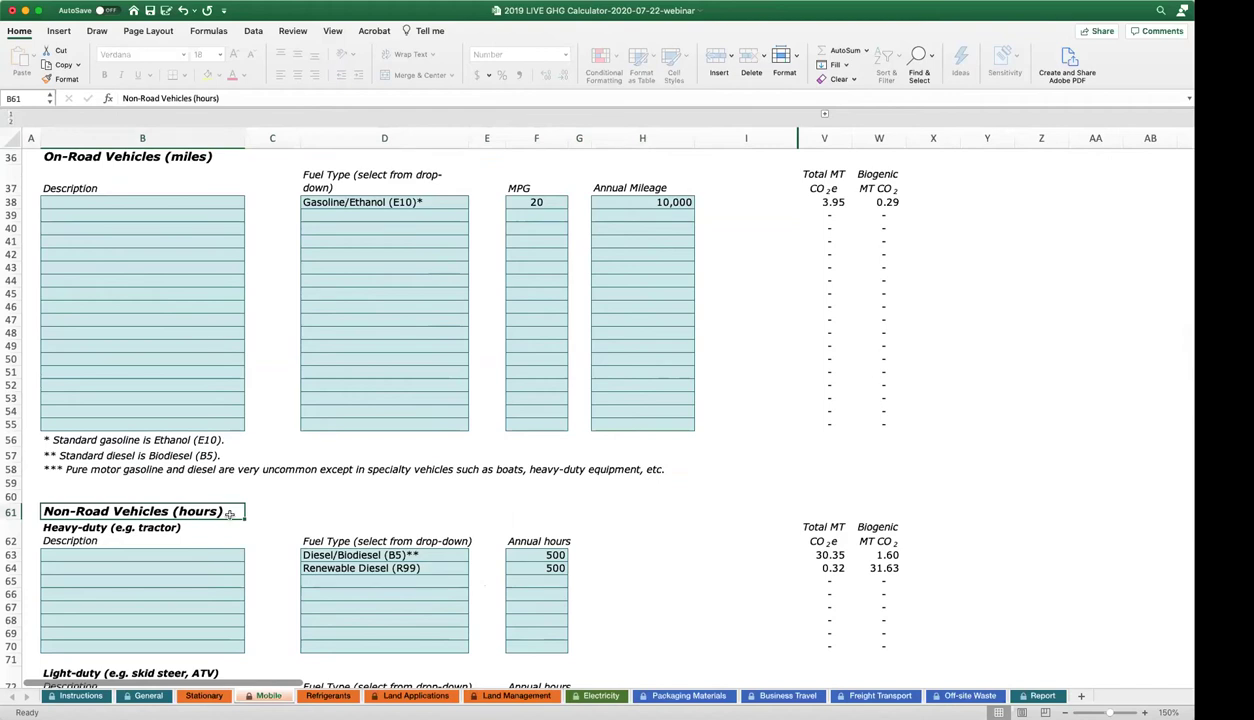
scroll(229, 514, "down", 3)
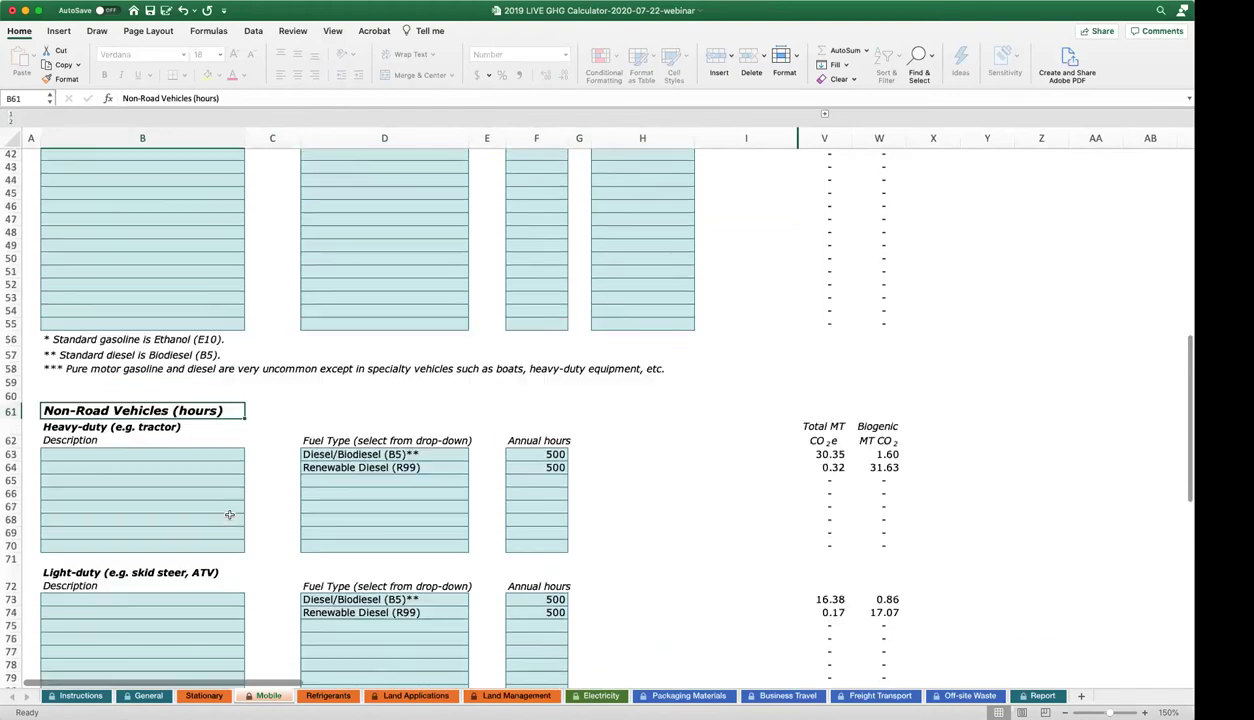
Examine Option A's gasoline/ethanol entry, the MT CO2 and biogenic MT CO2 columns, and the Mobile sheet's category emissions total.
scroll(229, 514, "up", 15)
left_click(277, 523)
scroll(275, 521, "down", 1)
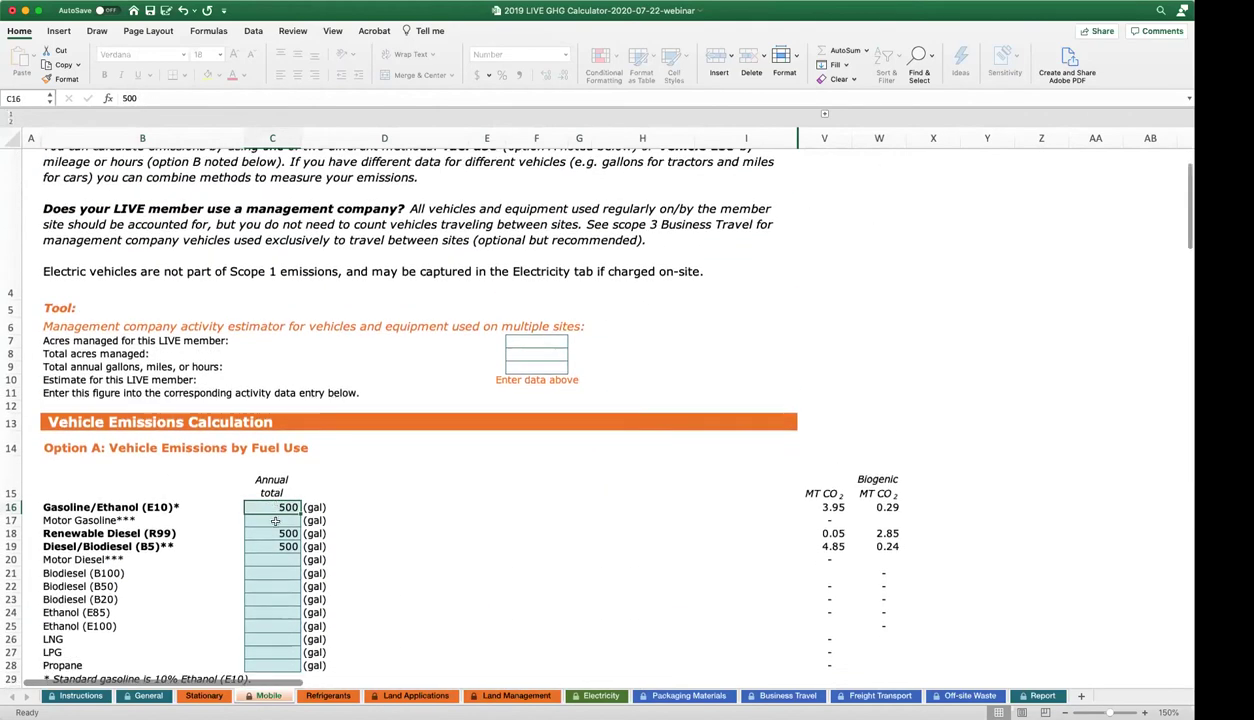
scroll(275, 521, "down", 2)
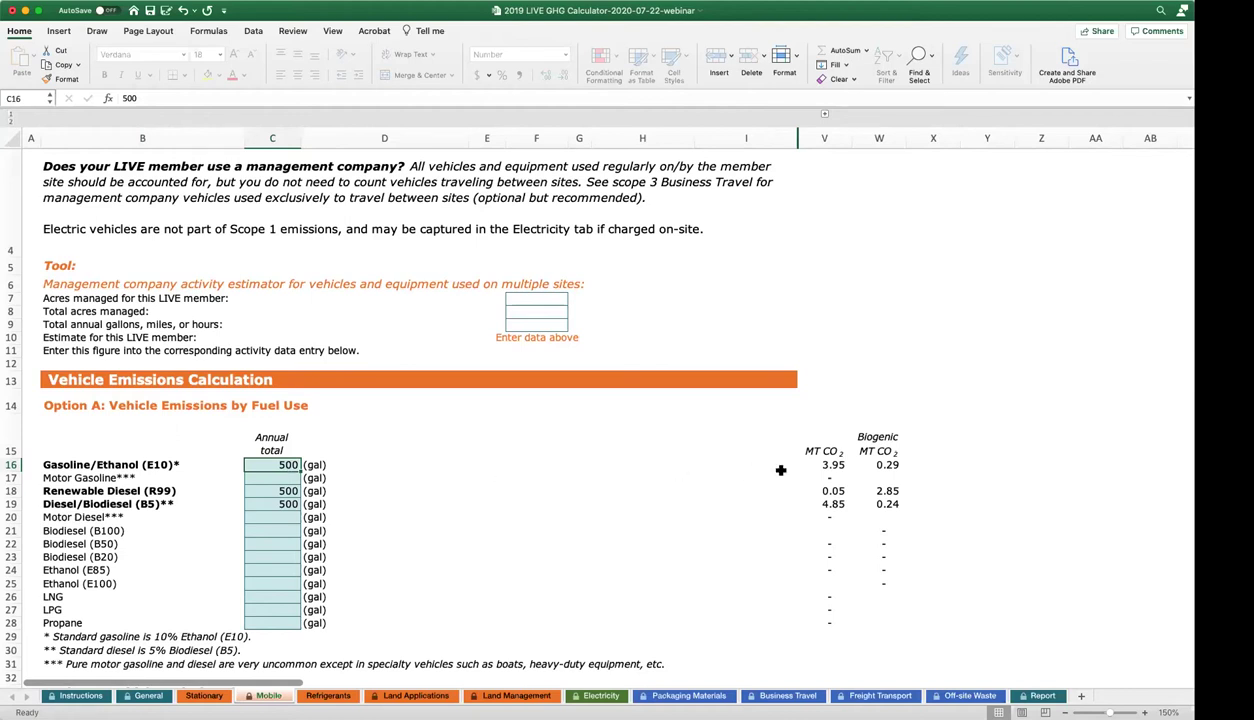
left_click_drag(830, 464, 832, 620)
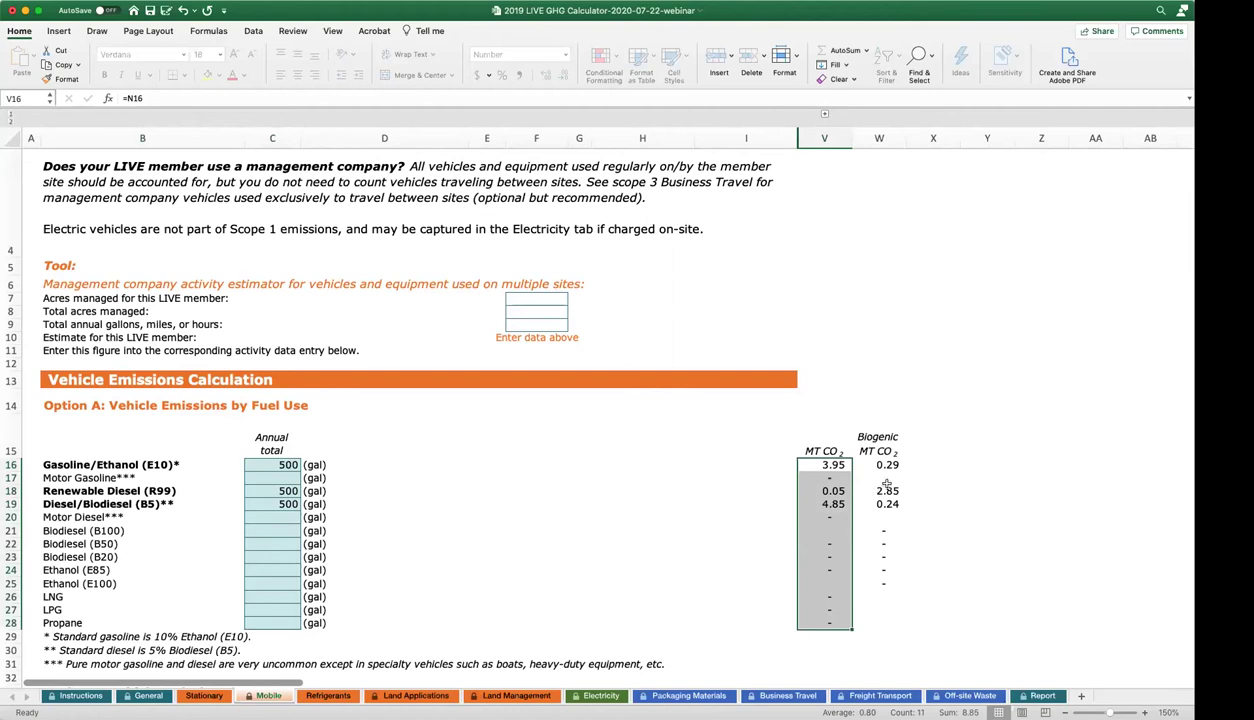
left_click_drag(878, 465, 890, 622)
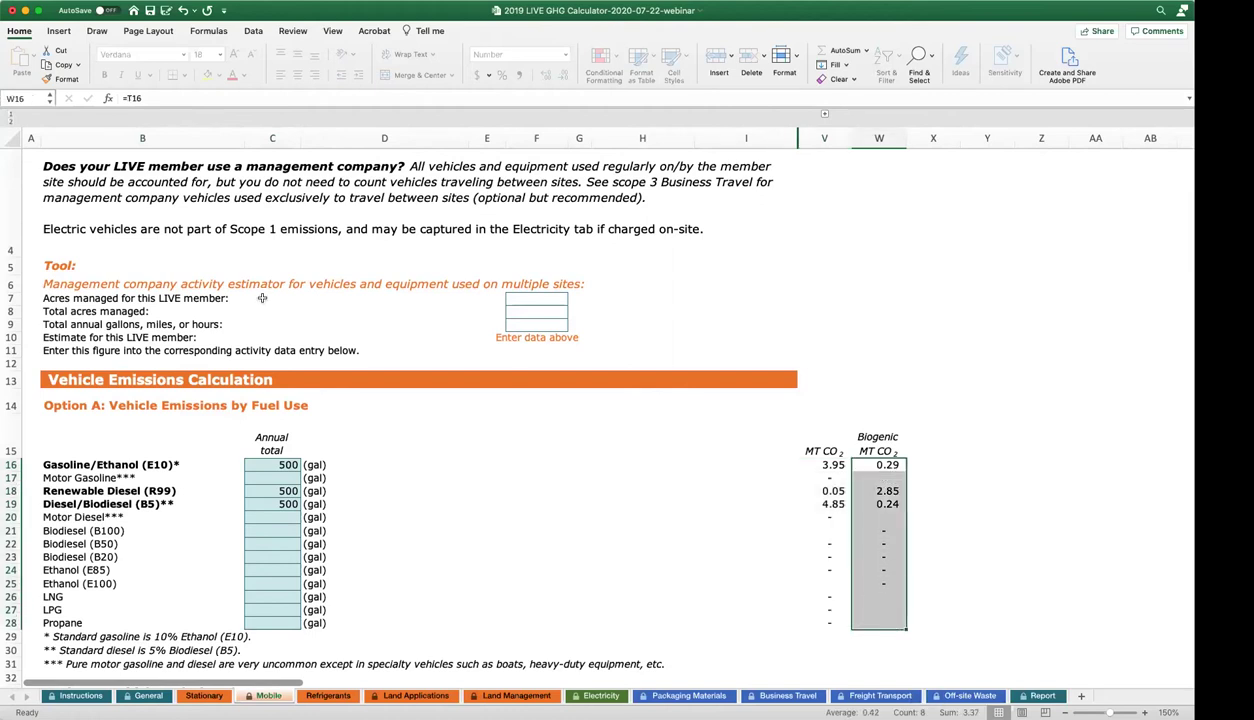
scroll(266, 298, "up", 5)
left_click(273, 190)
scroll(415, 330, "down", 3)
scroll(380, 290, "up", 3)
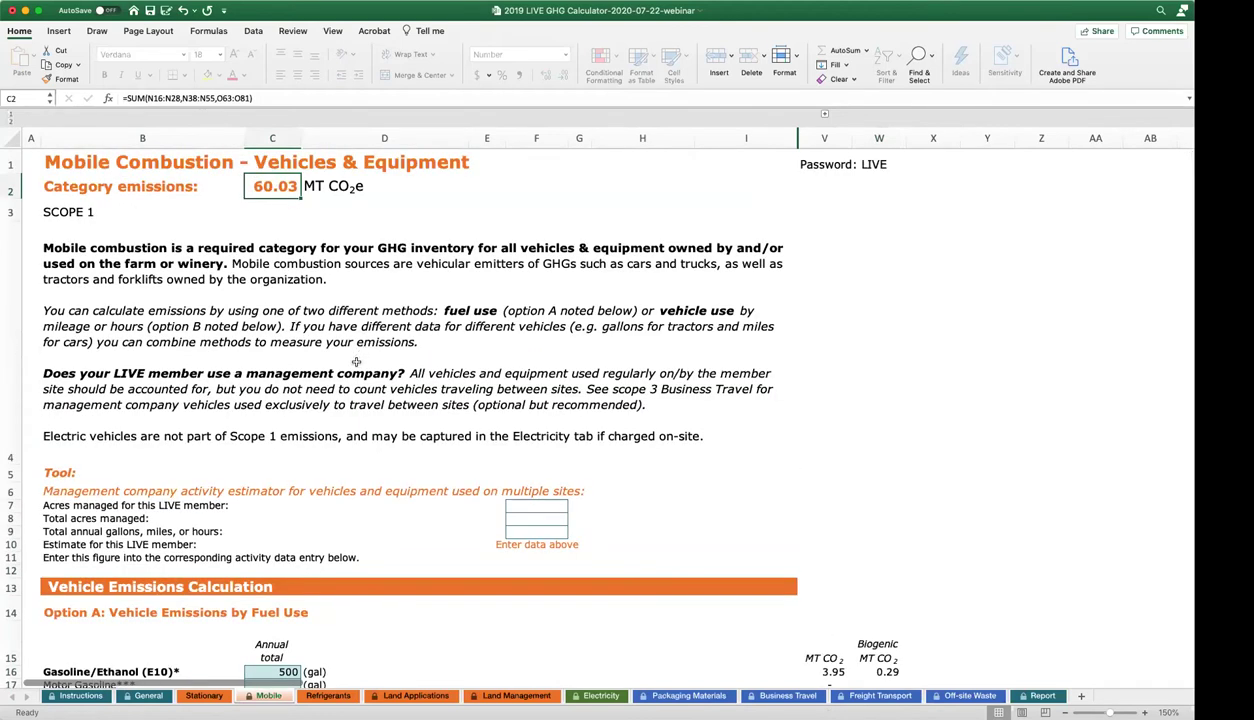
Fill the 500-gallon gasoline/ethanol value down the Option A annual totals for every fuel through Propane.
scroll(370, 420, "down", 3)
left_click(287, 634)
scroll(295, 620, "down", 5)
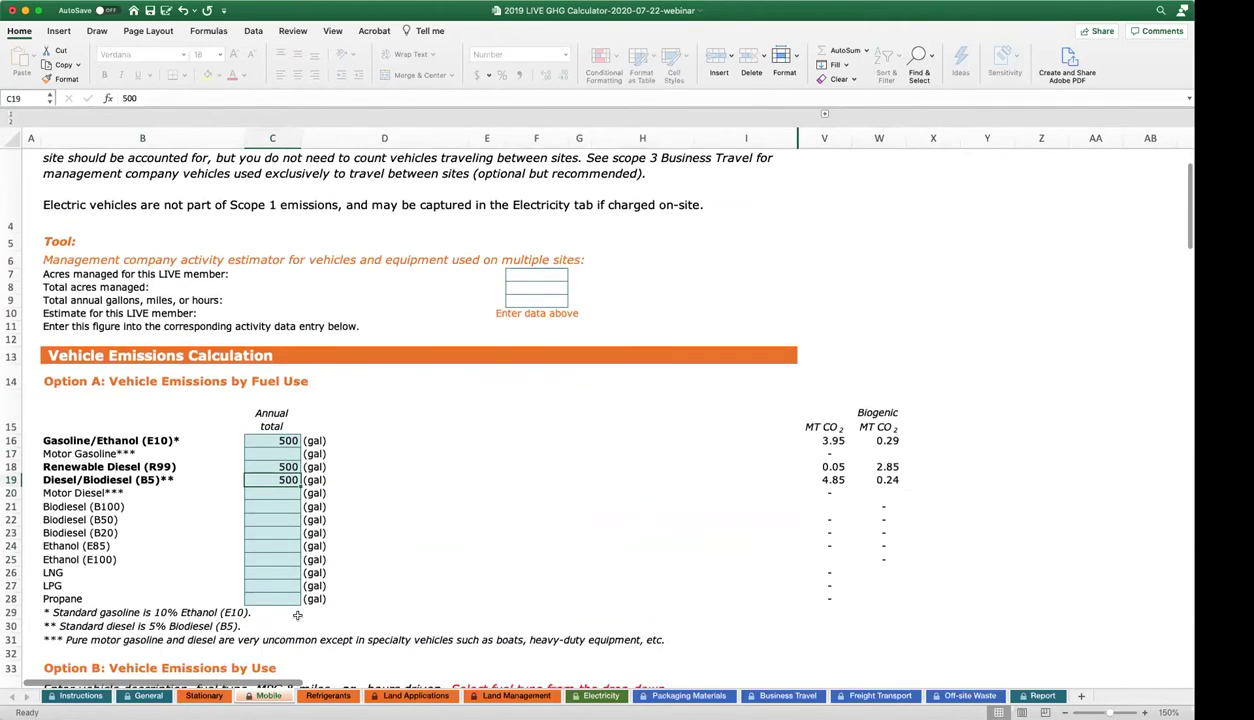
left_click(267, 507)
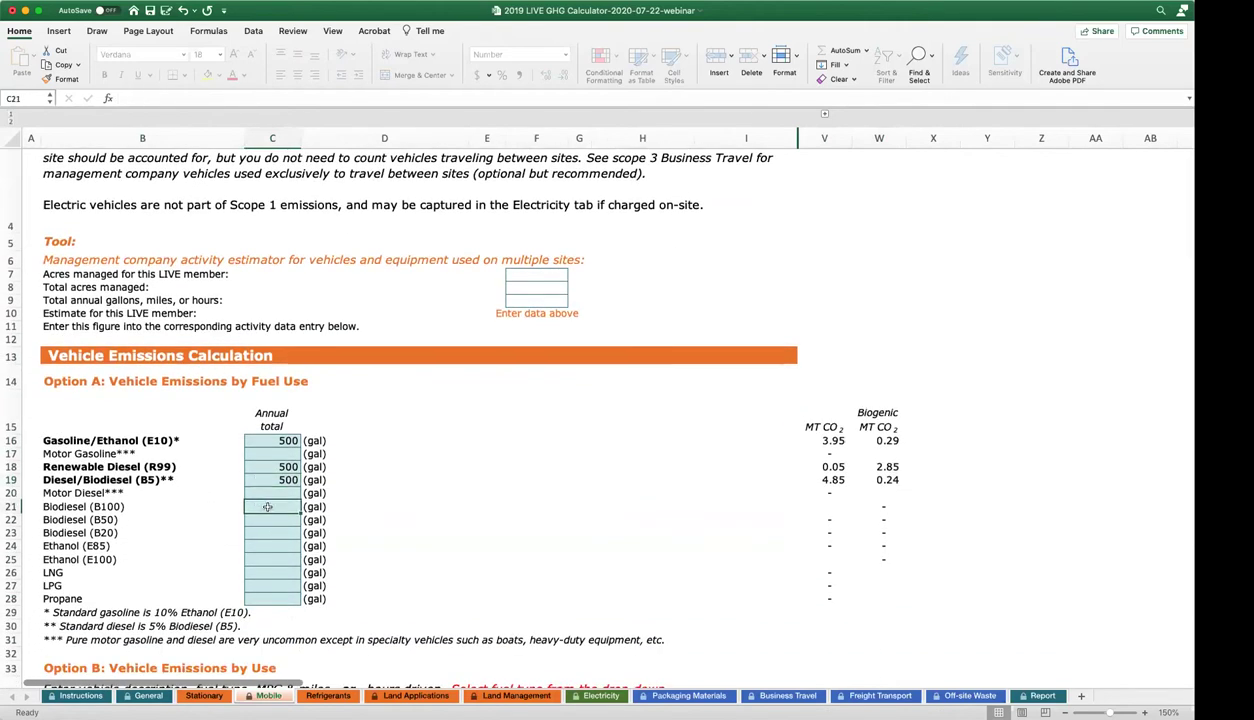
left_click(290, 442)
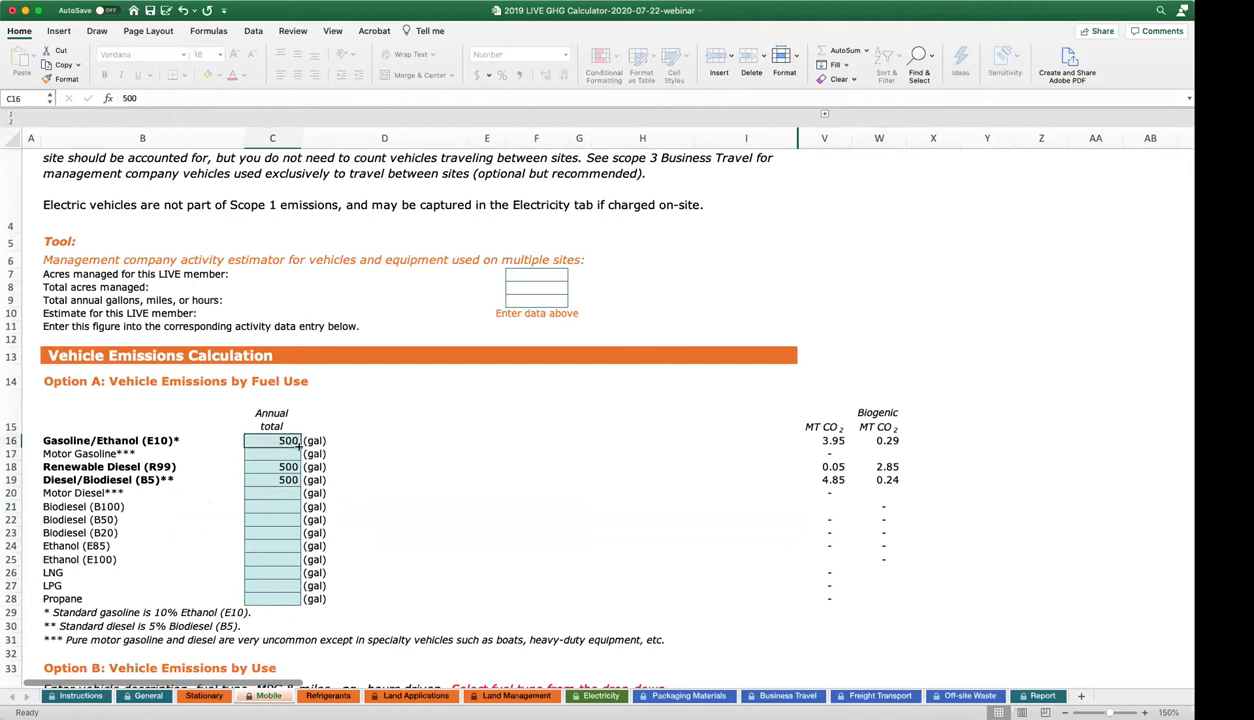
left_click_drag(300, 448, 276, 604)
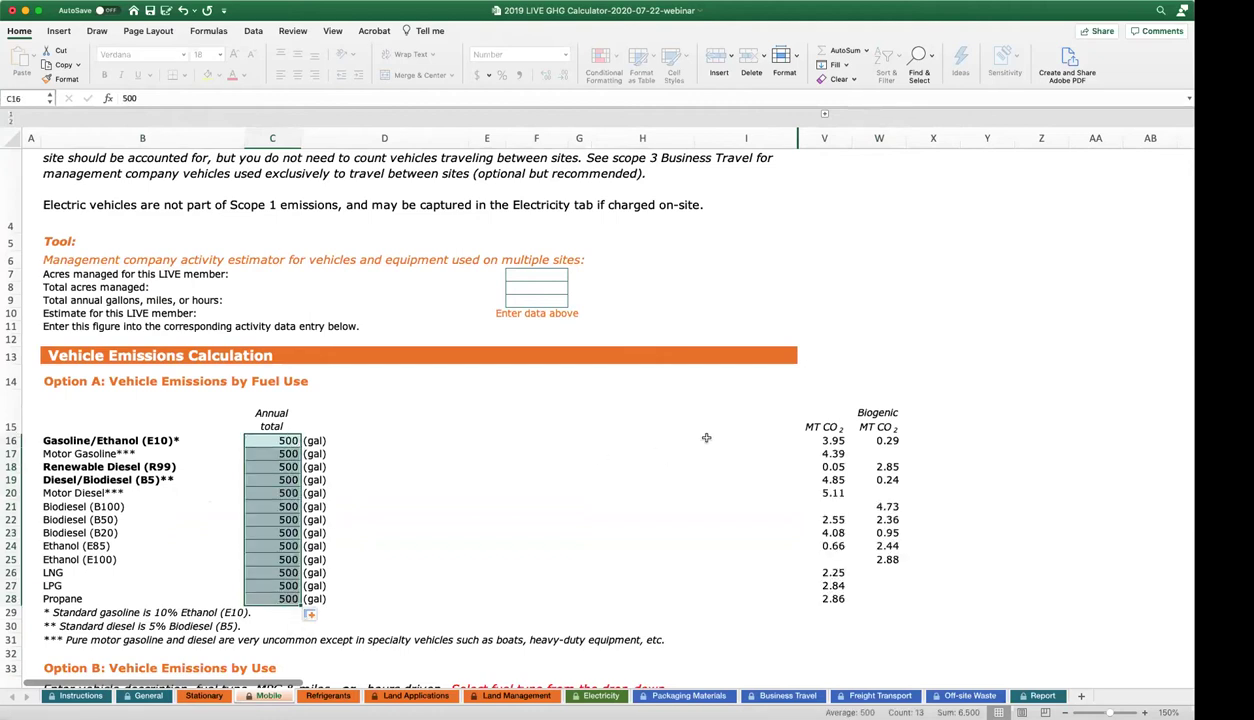
Compare the emissions results of gasoline/ethanol, motor gasoline, and the renewable, B5 and motor diesel rows in Option A.
left_click(818, 440)
left_click(830, 455)
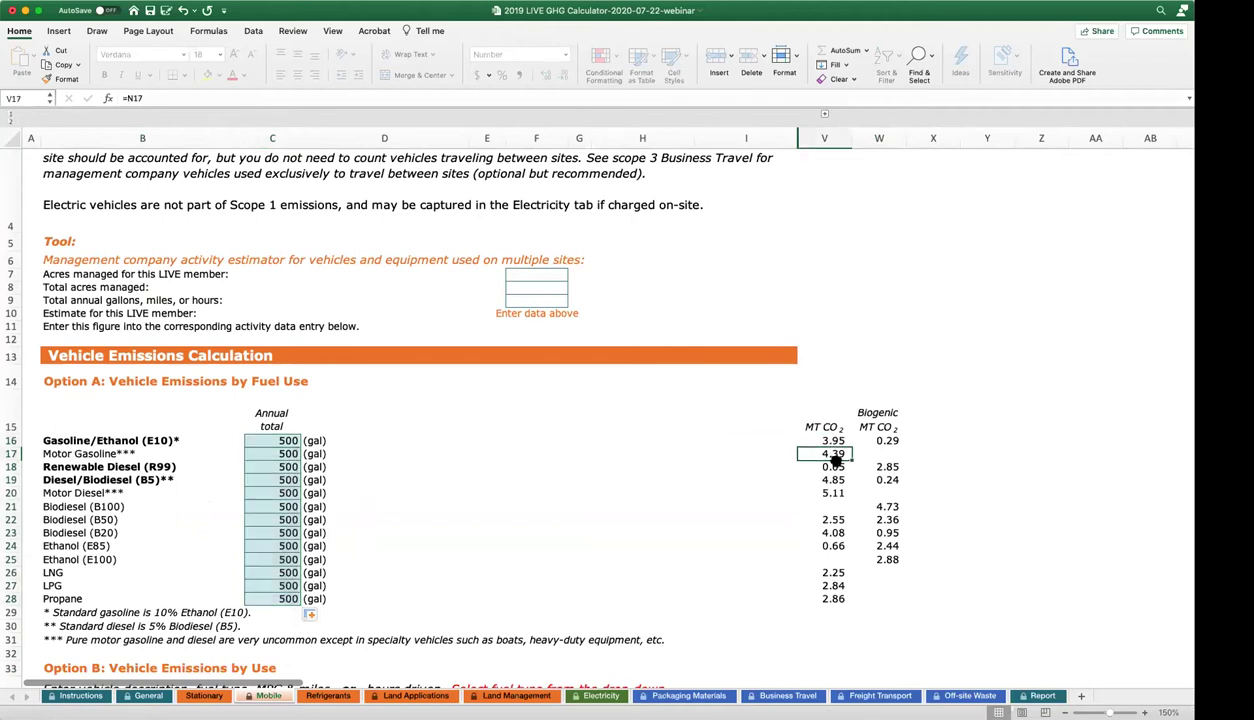
left_click(835, 467)
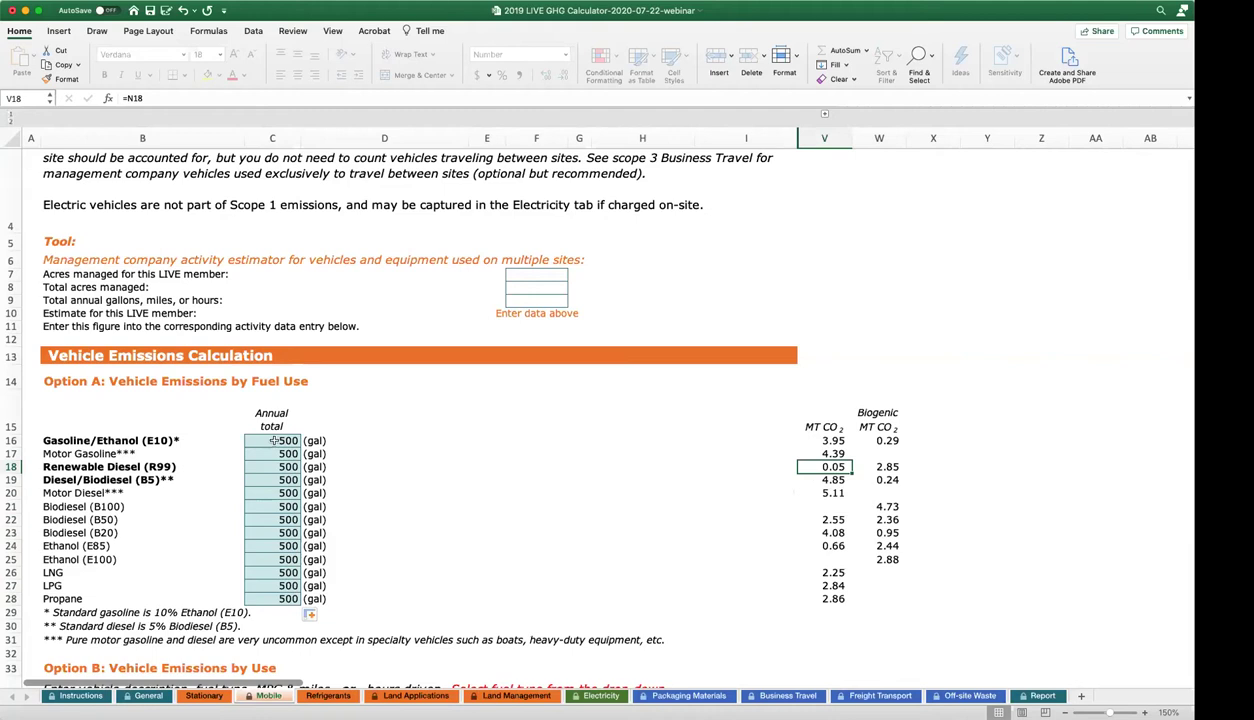
left_click(10, 467)
left_click_drag(10, 485, 10, 493)
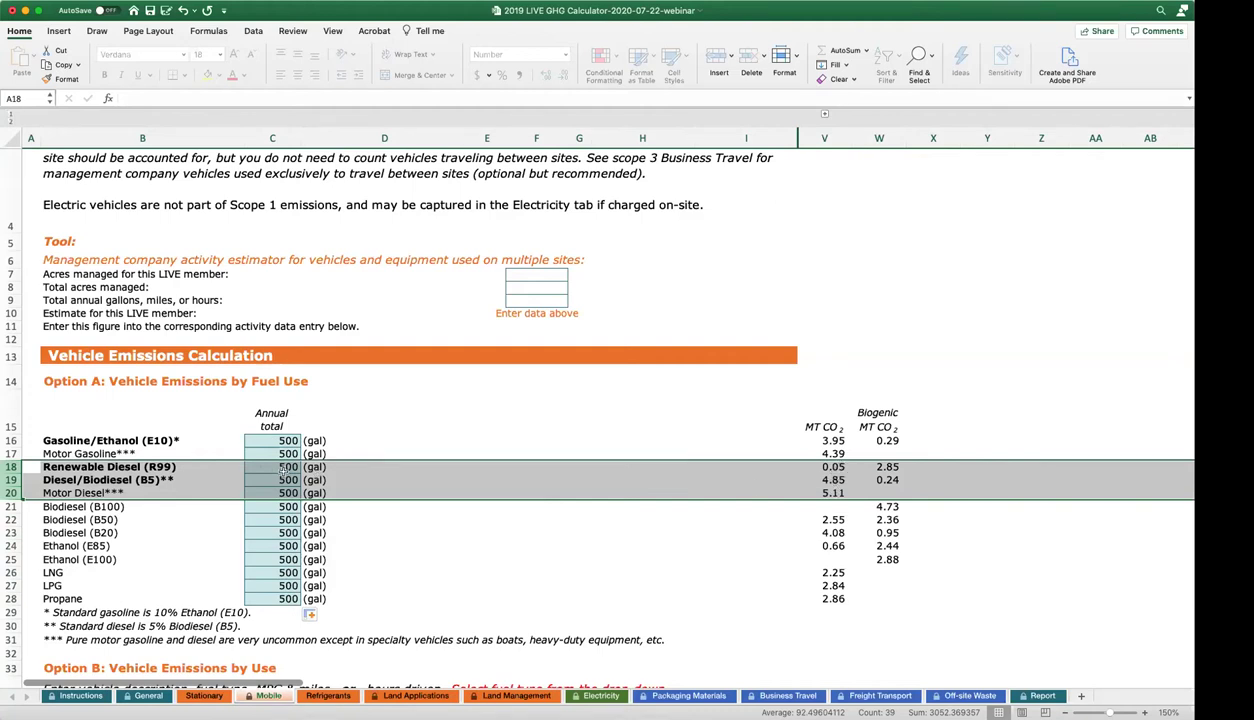
left_click(276, 440)
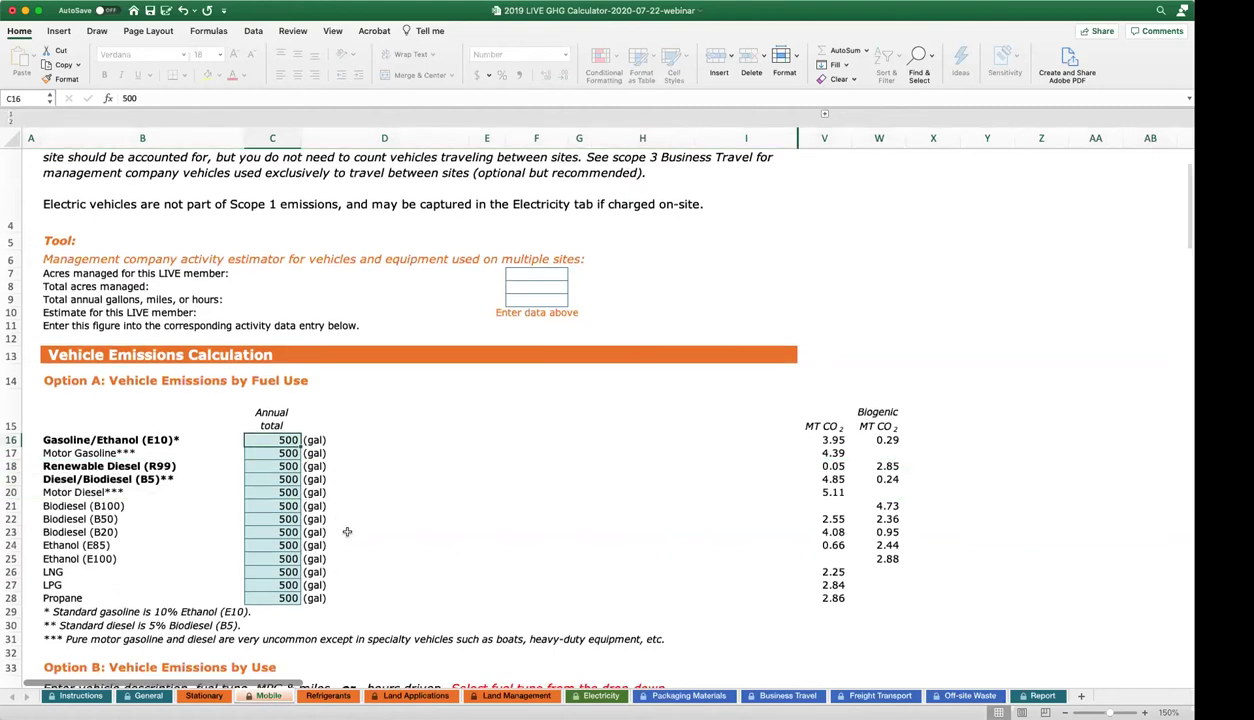
Describe the first on-road vehicle in Option B as "On farm pickup".
scroll(340, 520, "down", 5)
scroll(347, 532, "down", 3)
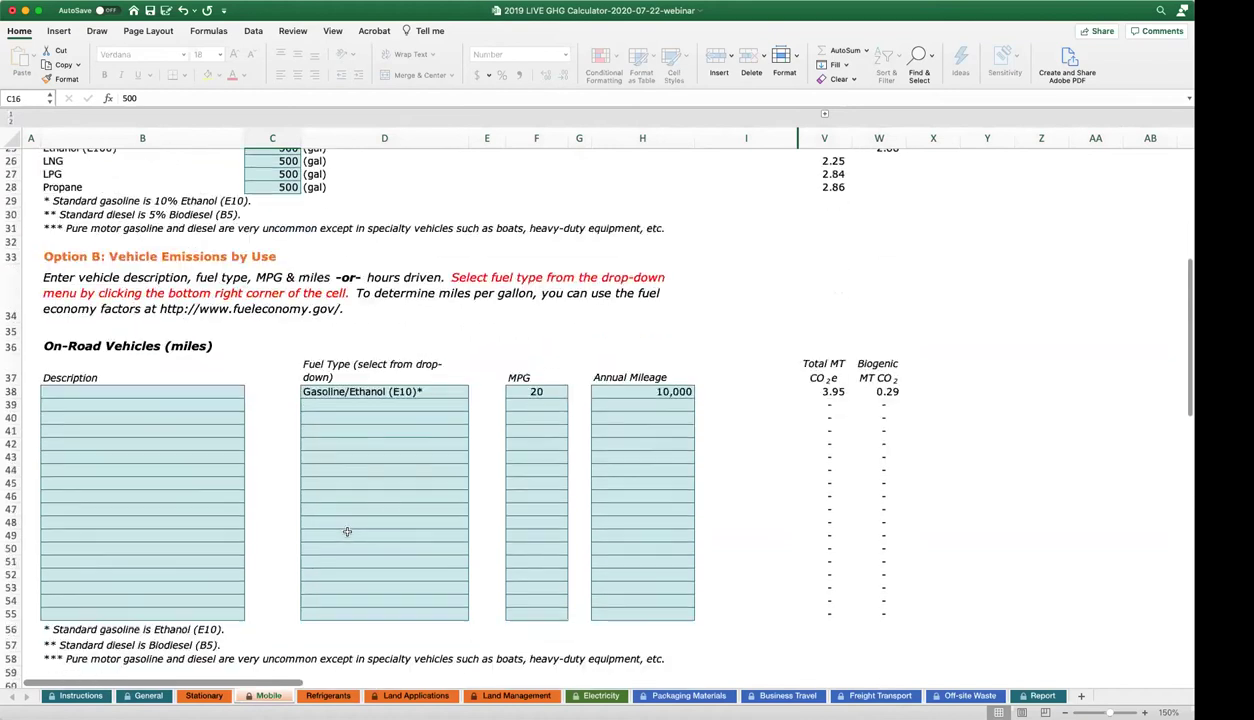
left_click(68, 256)
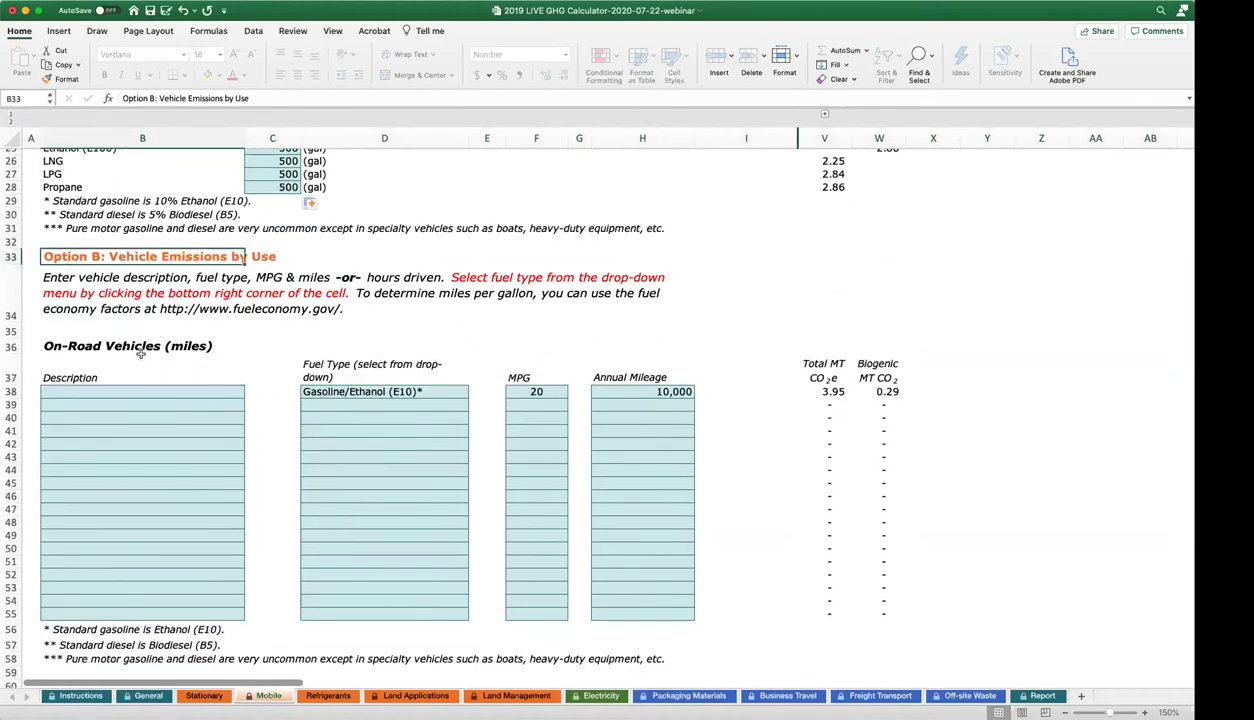
left_click(184, 392)
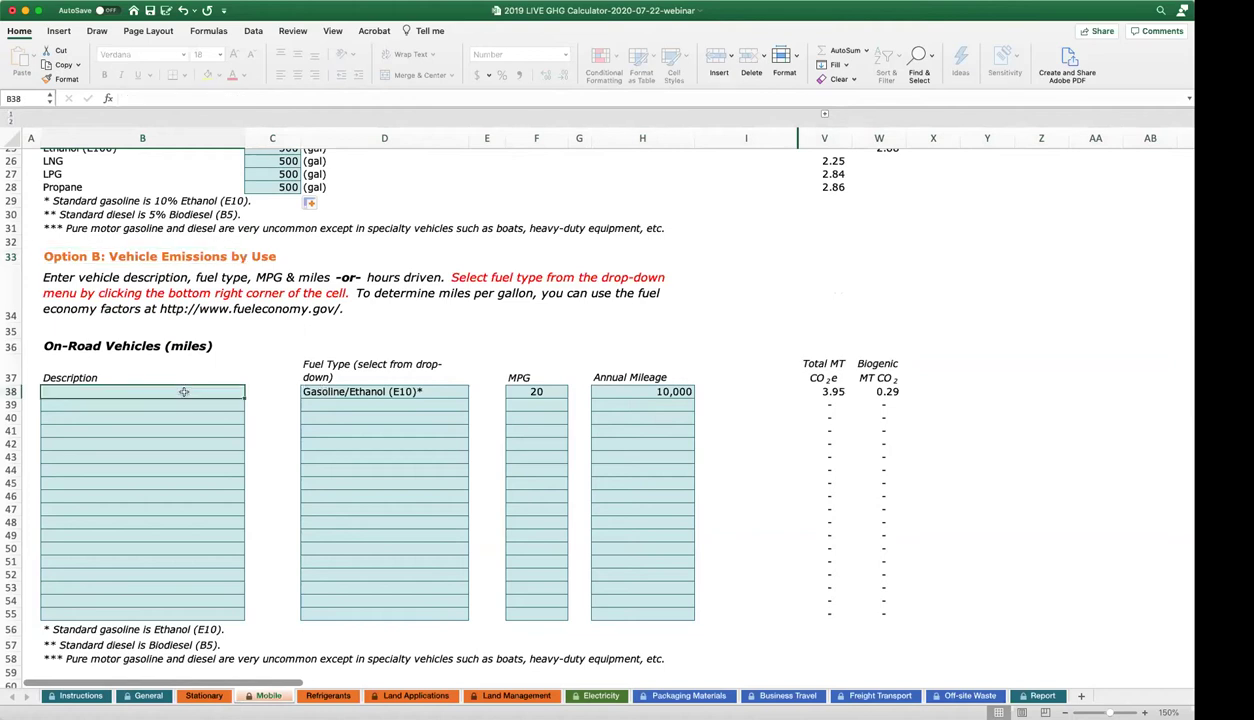
type("On f")
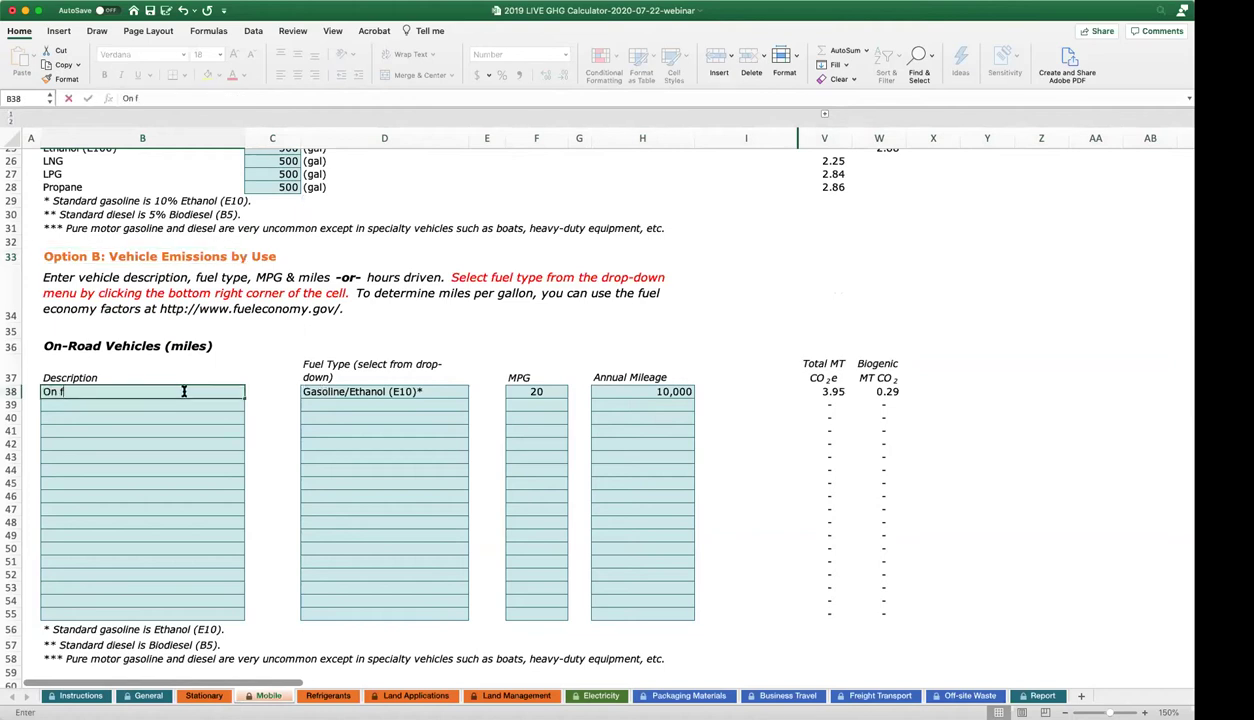
type("arm pickup")
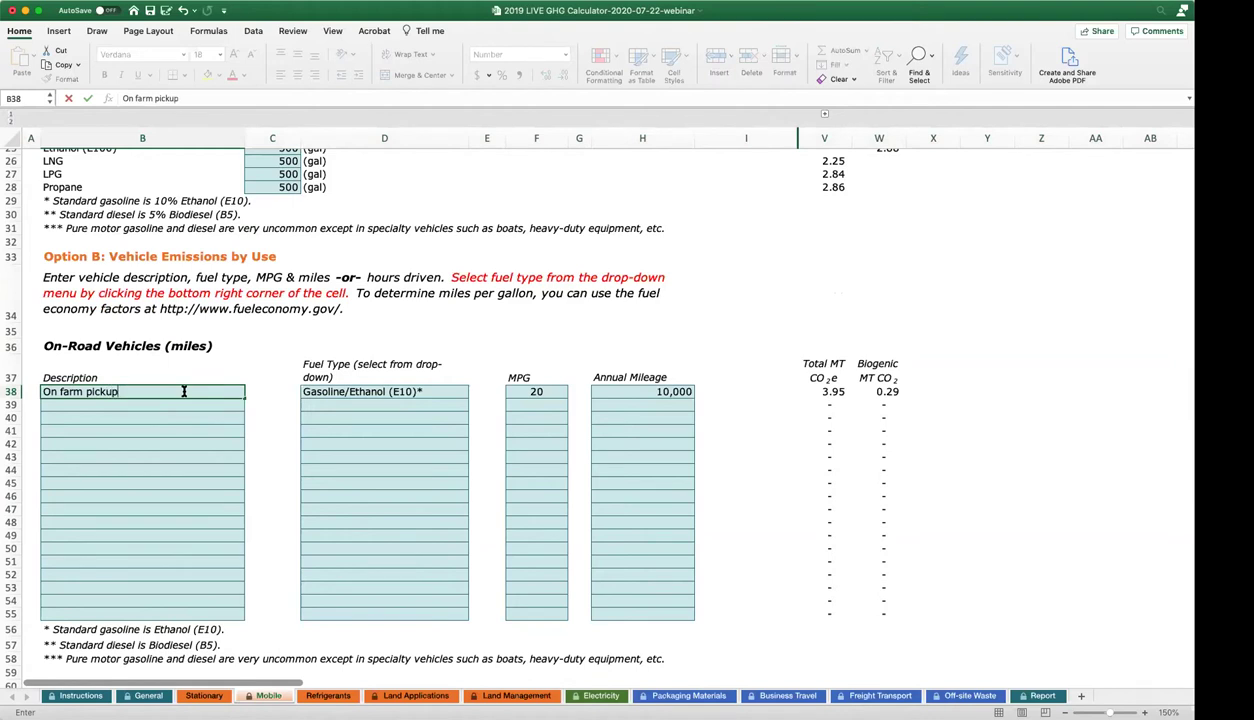
key("Return")
Review the farm pickup's fuel type, MPG and annual mileage entries and its total emissions result.
left_click(383, 392)
left_click(530, 390)
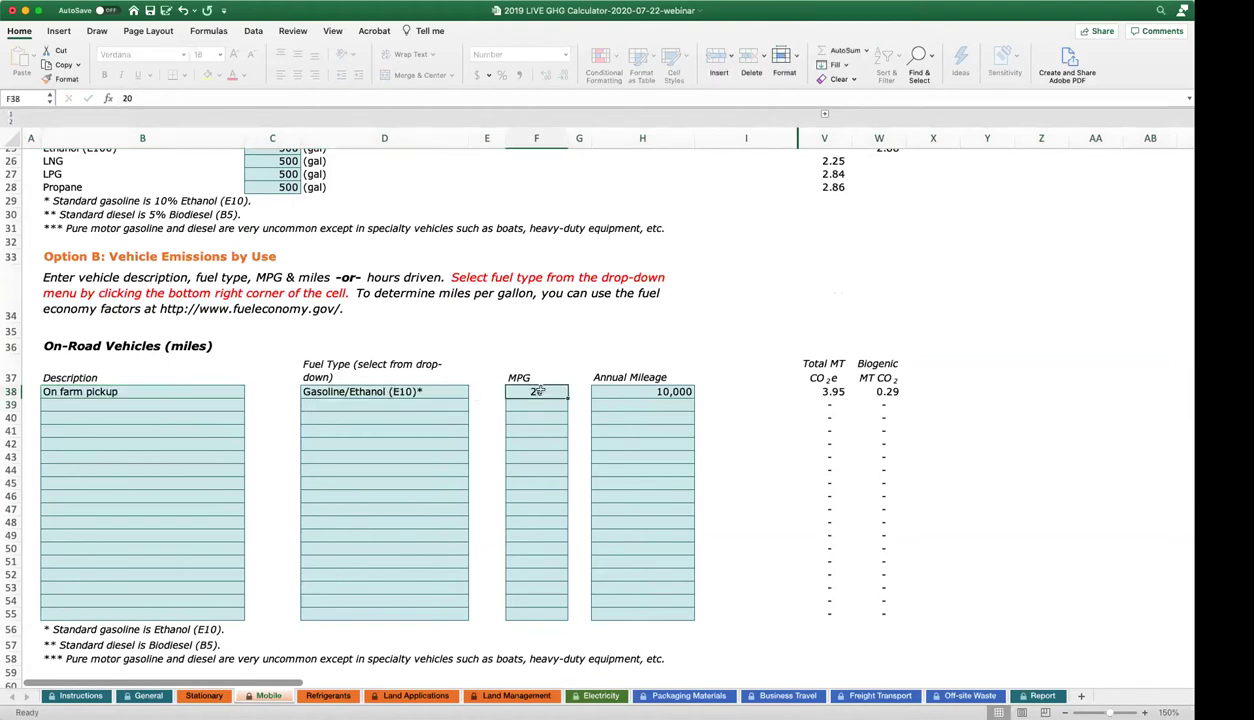
left_click(635, 391)
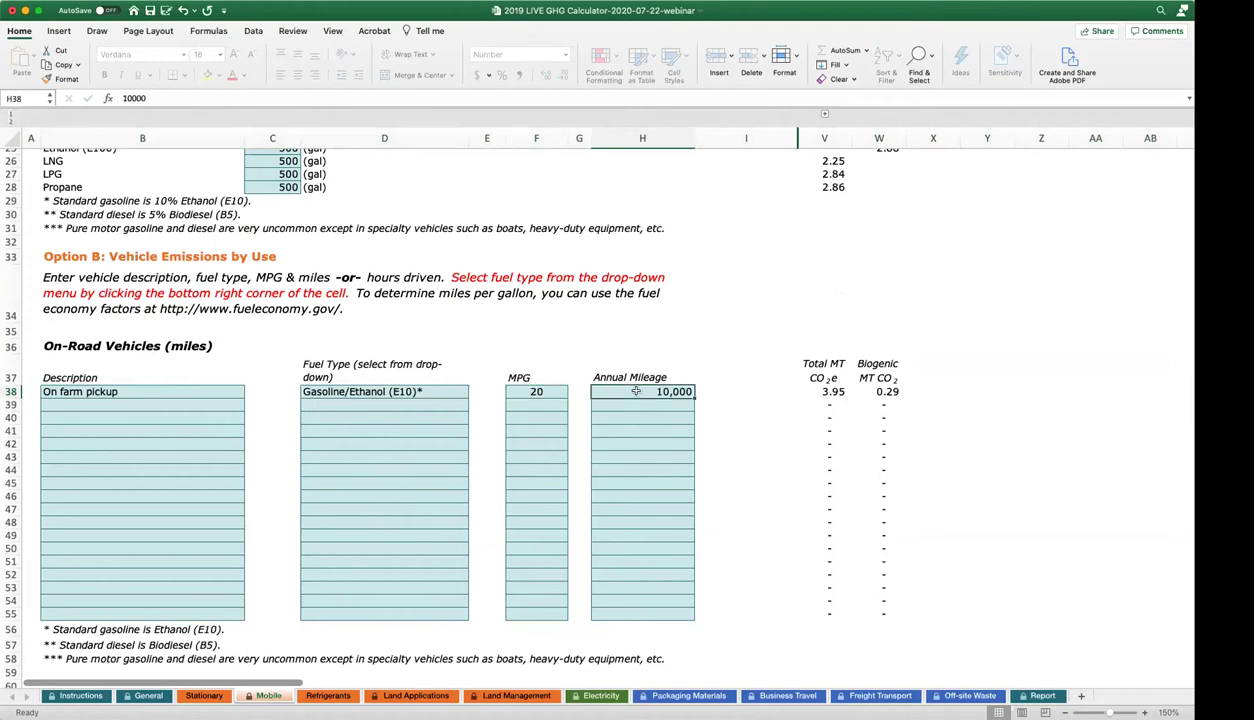
left_click(818, 391)
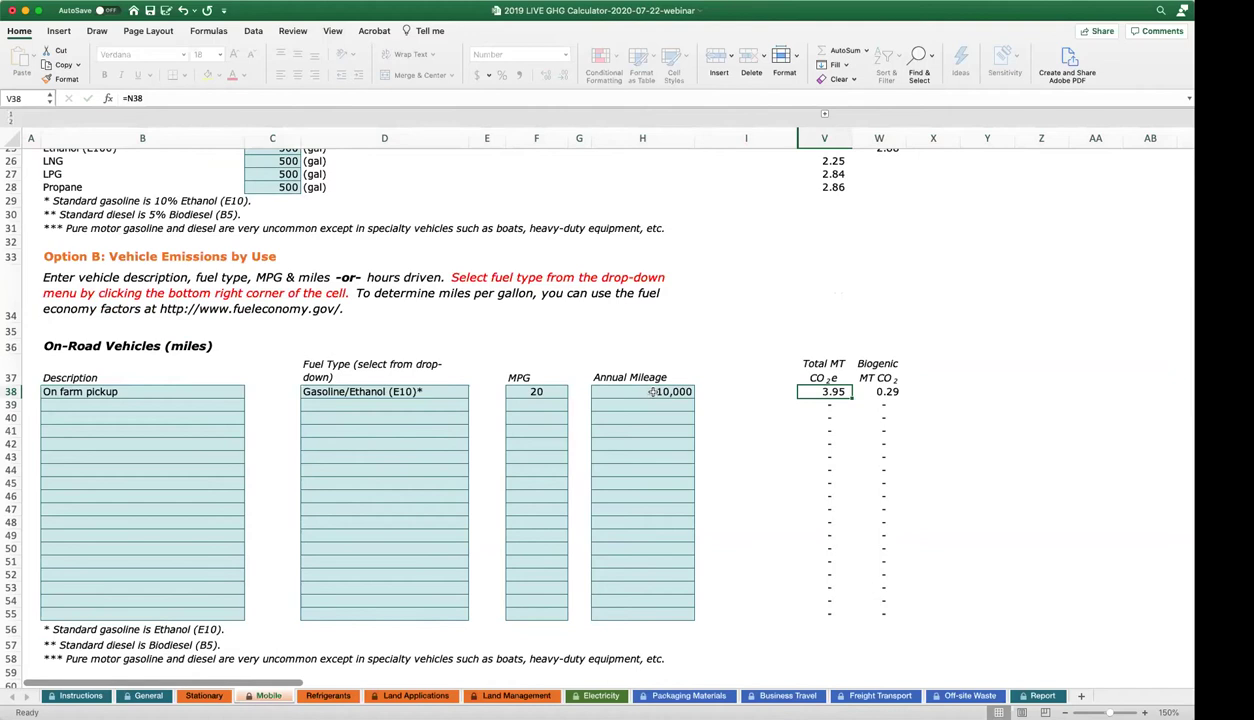
Describe the first two heavy-duty non-road vehicles as "Tractor 1" and "Blue tractor".
scroll(650, 391, "down", 3)
scroll(650, 391, "down", 10)
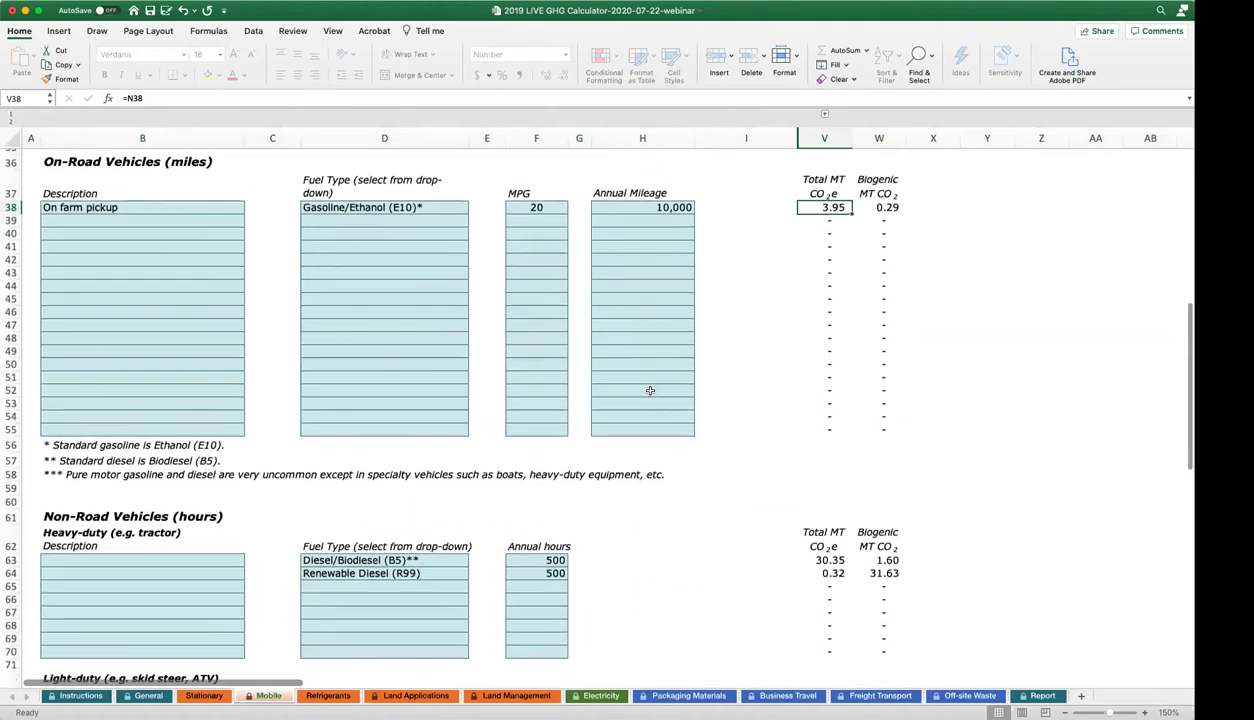
scroll(650, 391, "down", 3)
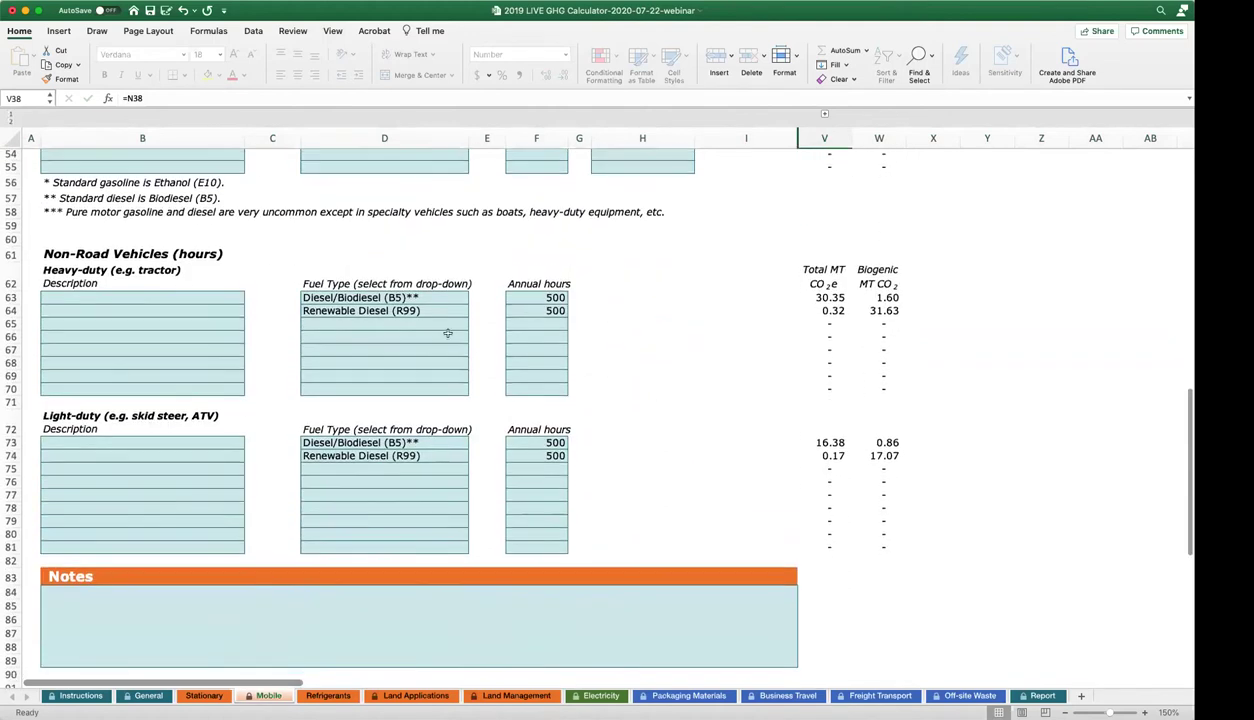
left_click(174, 294)
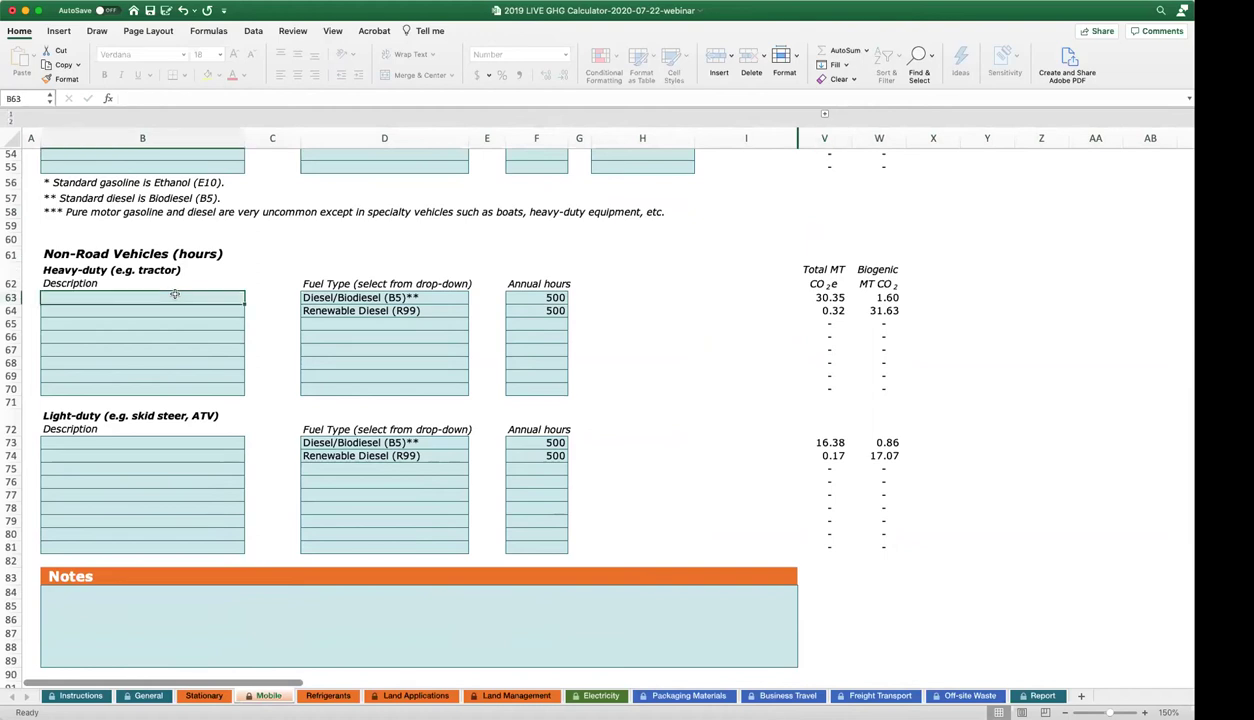
type("Tractor ")
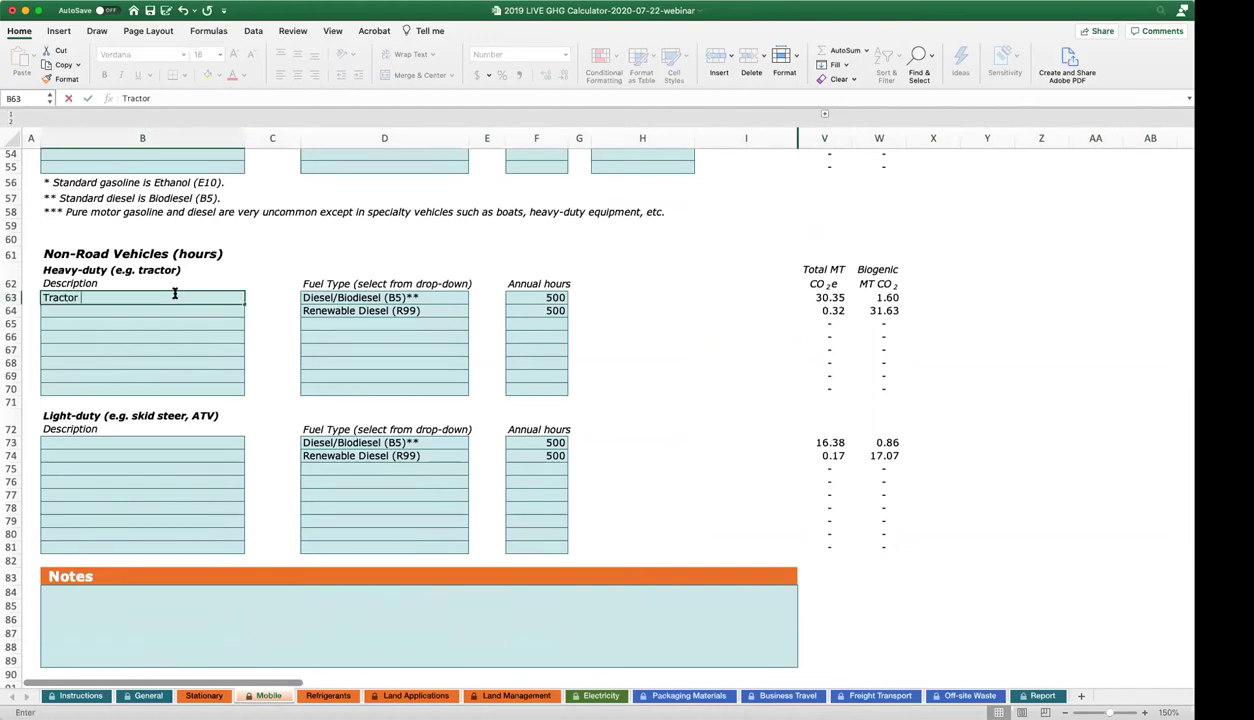
type("1")
key("Return")
type("Blue tractor")
key("Return")
Review the fuel types and annual hours entered for the two heavy-duty tractors.
left_click(92, 270)
left_click(452, 292)
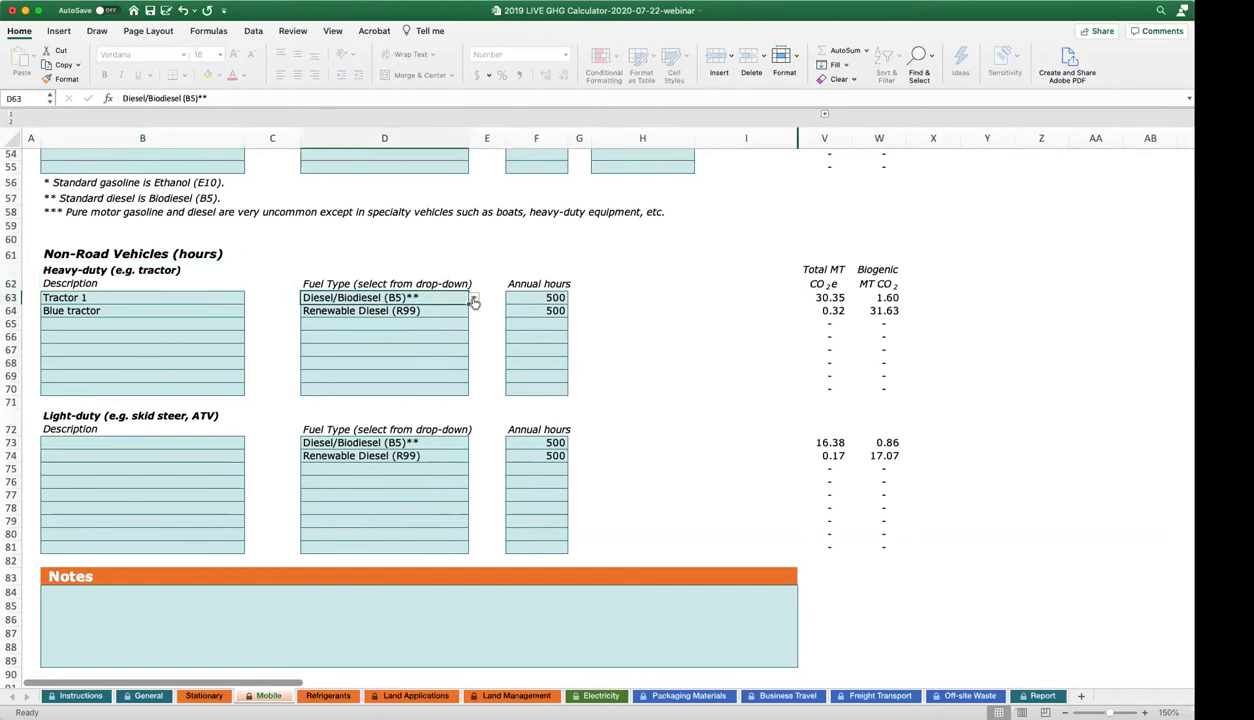
left_click(462, 310)
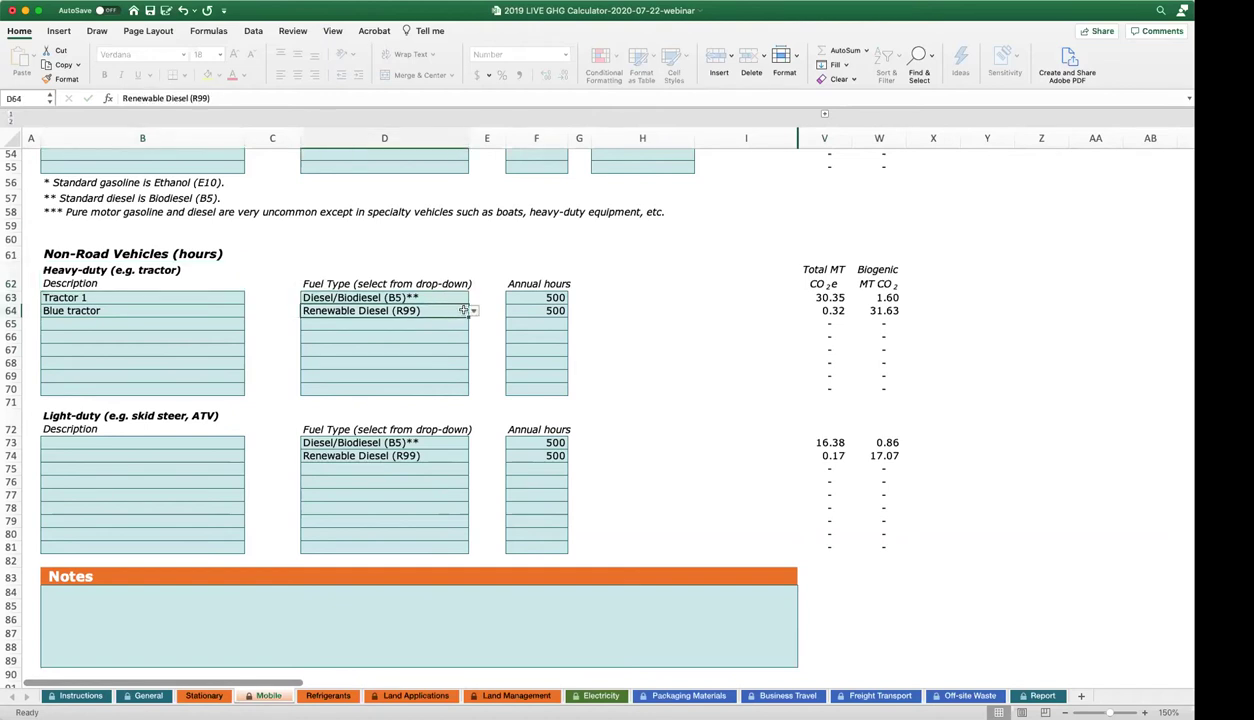
left_click_drag(527, 297, 538, 308)
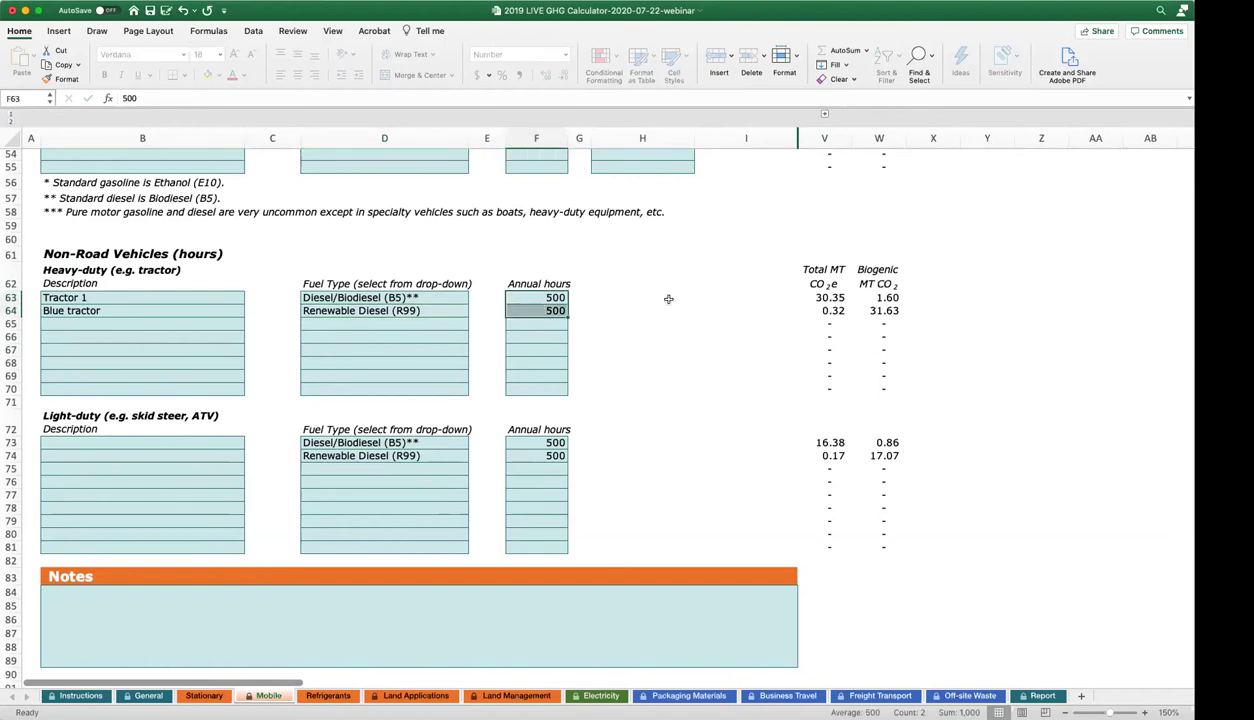
Describe the first two light-duty non-road vehicles as "ATV 1" and "ATV 2".
left_click_drag(831, 297, 835, 309)
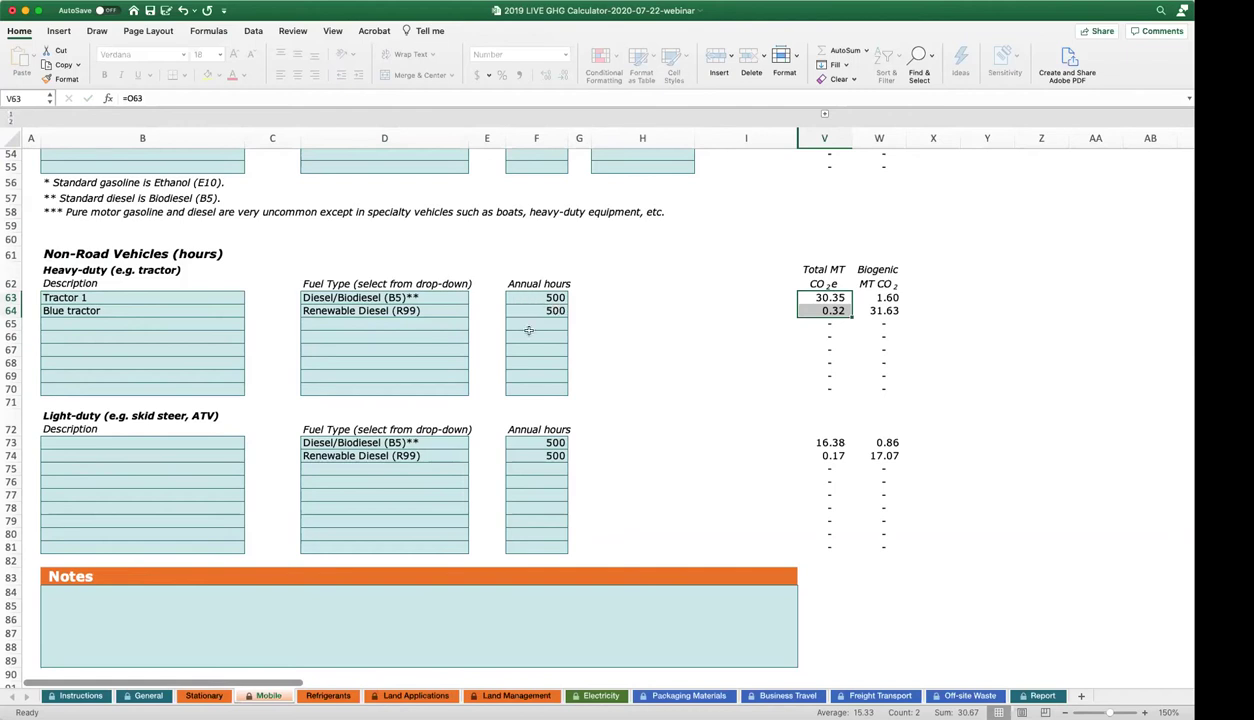
left_click(229, 443)
type("ATV ")
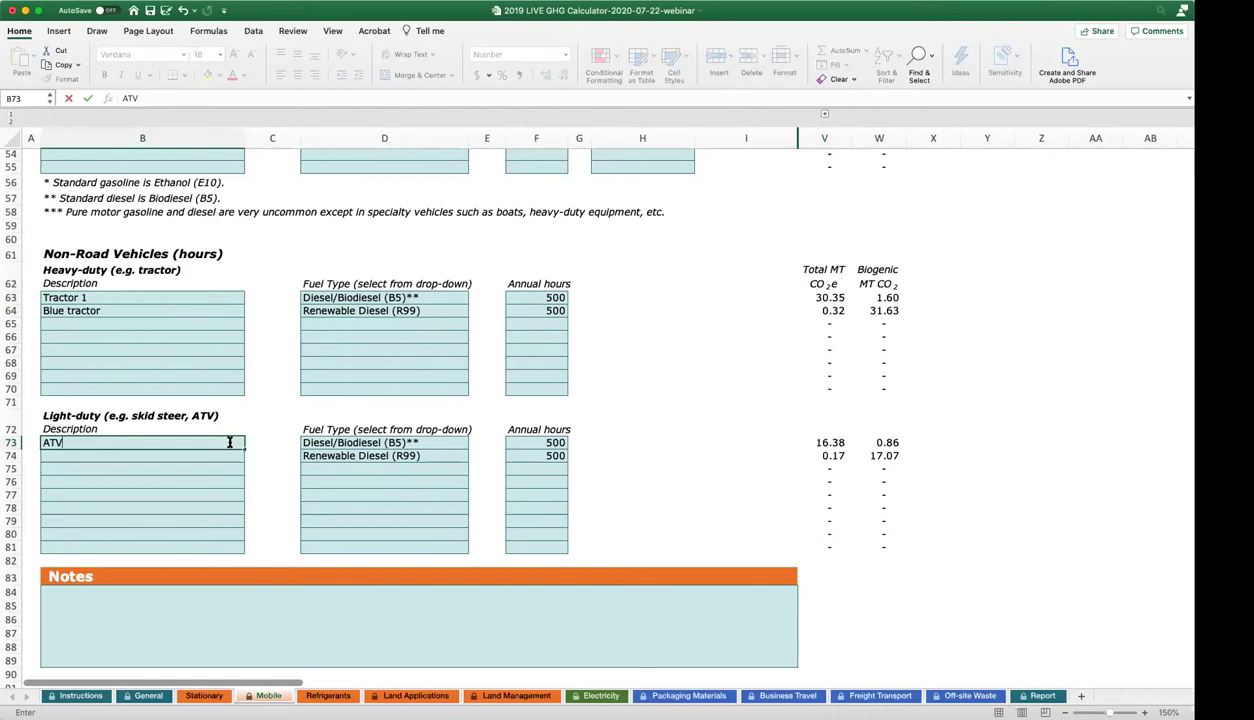
type("1")
key("Return")
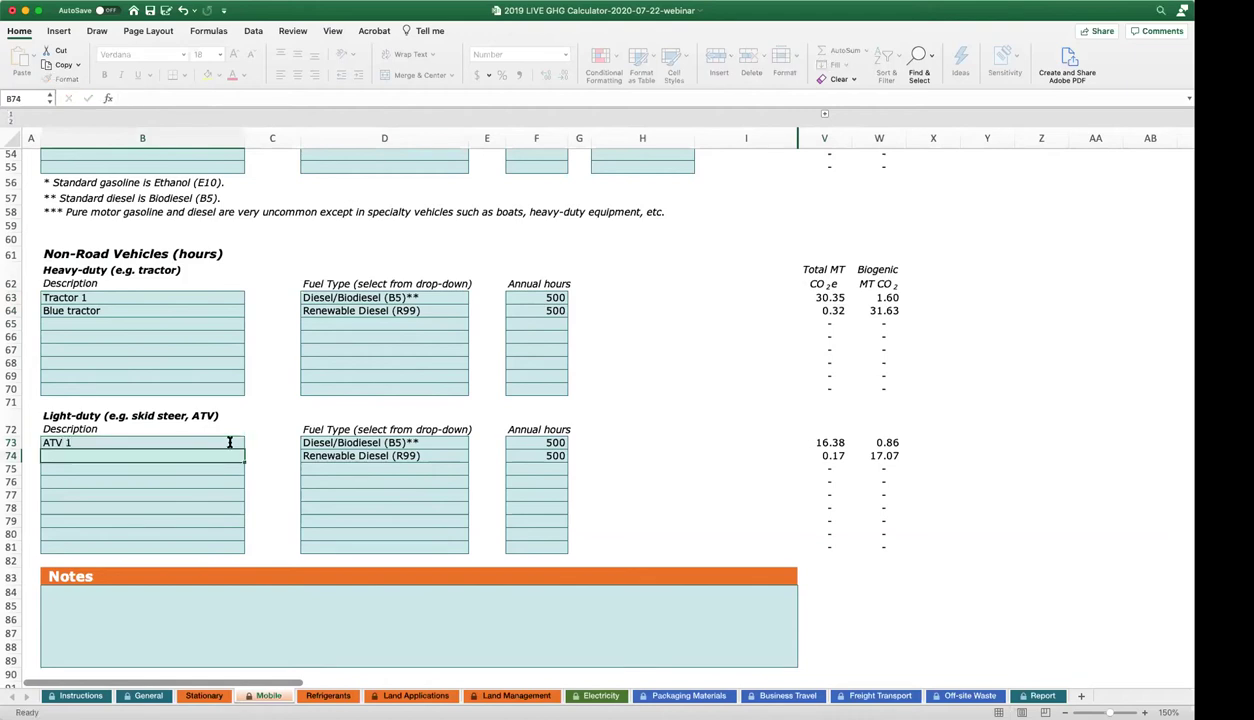
type("ATV 2")
key("Return")
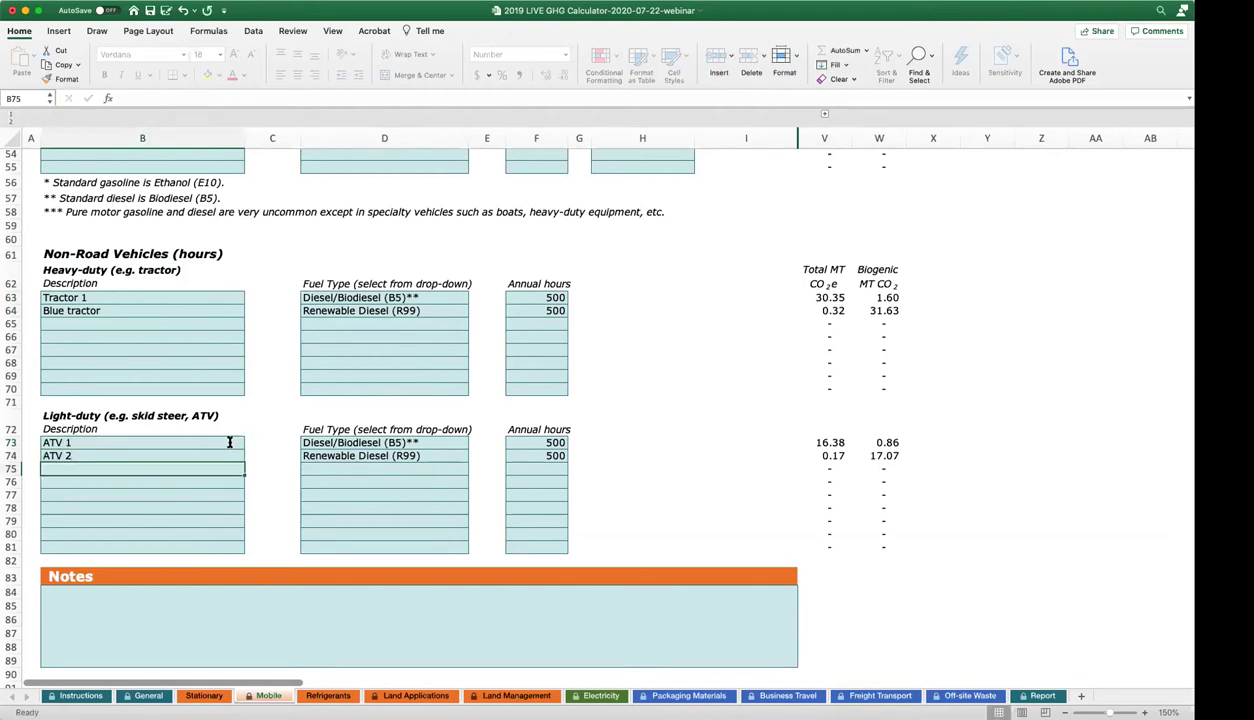
Review the annual hours entered for the two ATVs and their total emissions results.
left_click_drag(553, 442, 550, 456)
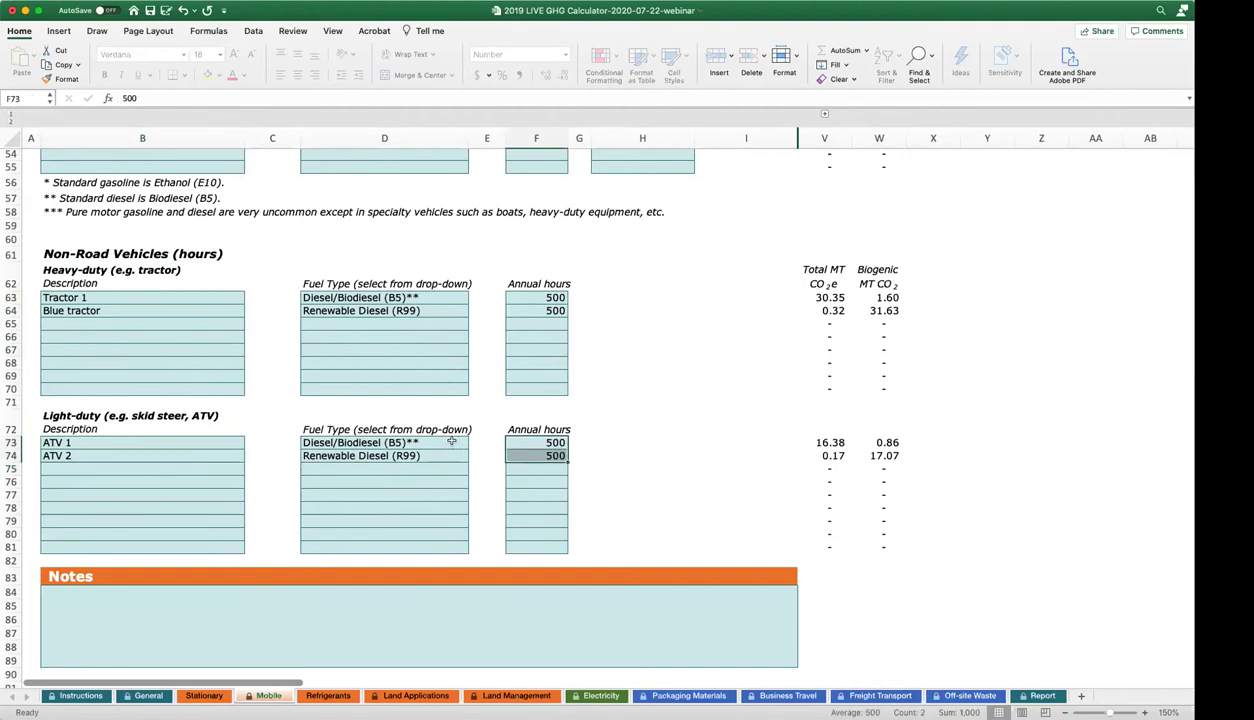
left_click_drag(831, 441, 831, 455)
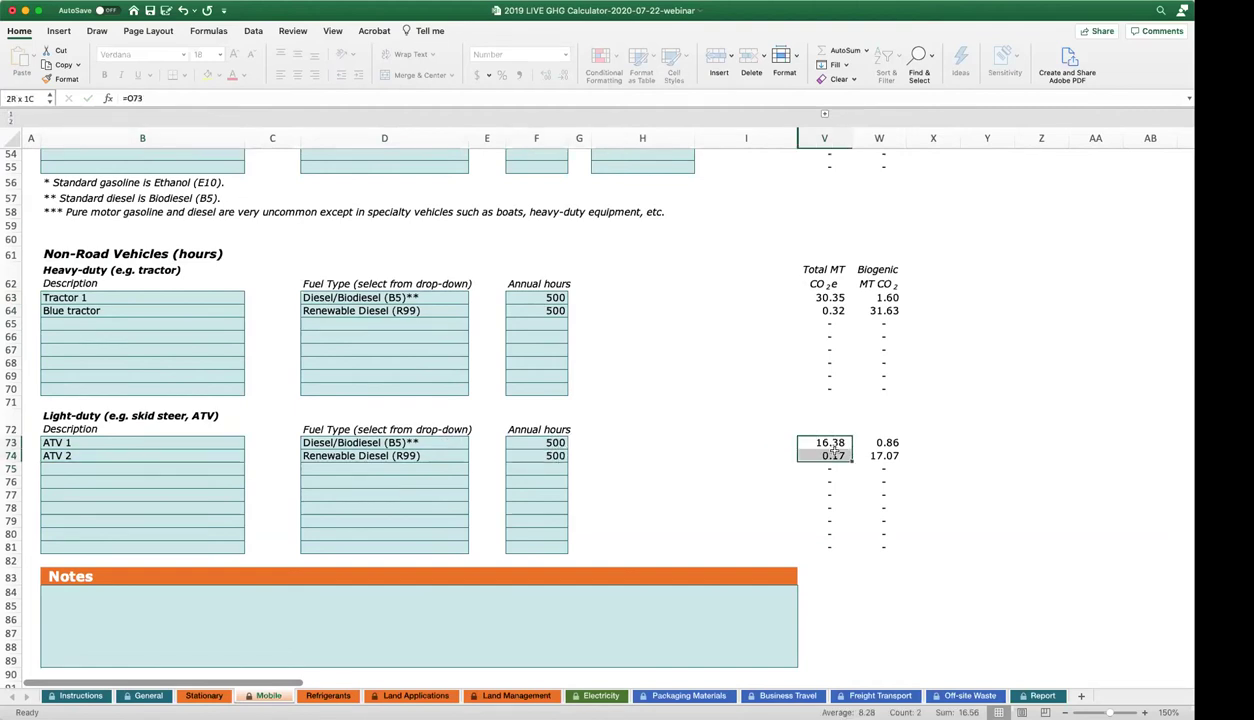
left_click(581, 456)
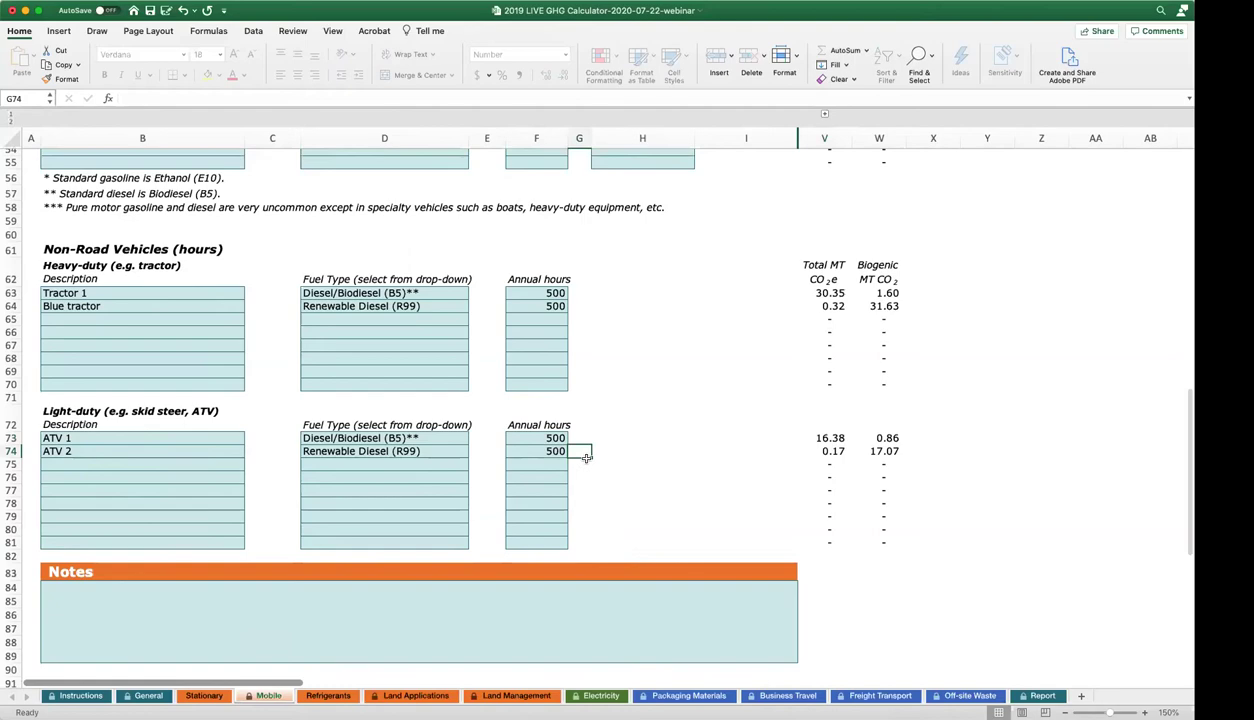
Clear the Option A annual fuel totals from Motor Diesel through Propane.
scroll(586, 458, "down", 3)
scroll(586, 458, "up", 6)
scroll(586, 458, "up", 10)
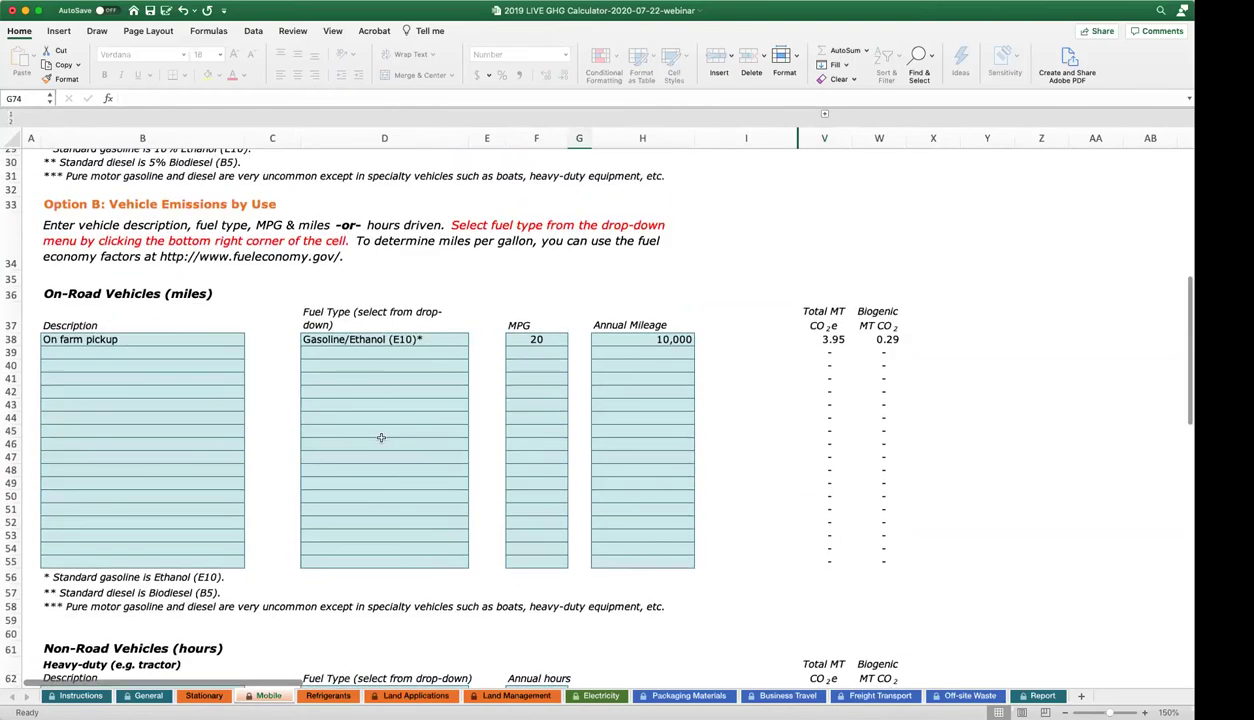
scroll(268, 475, "up", 1)
left_click_drag(266, 490, 261, 389)
right_click(261, 389)
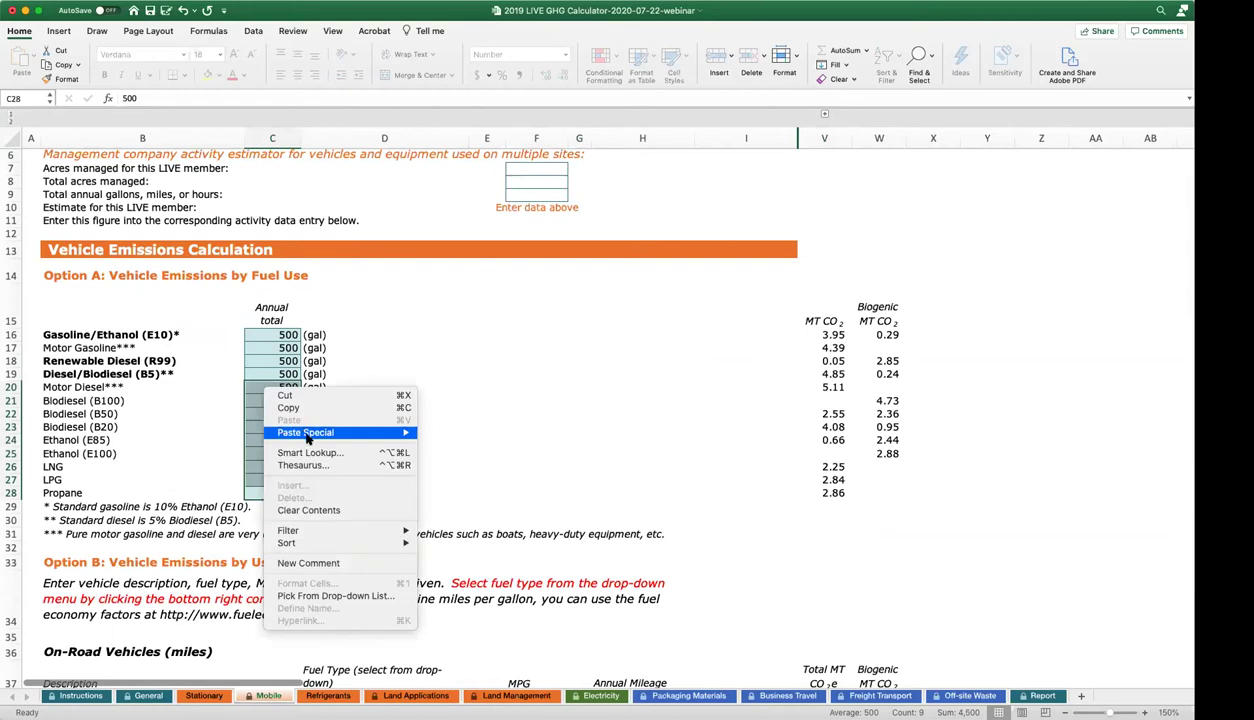
key("Escape")
key("Delete")
left_click(332, 490)
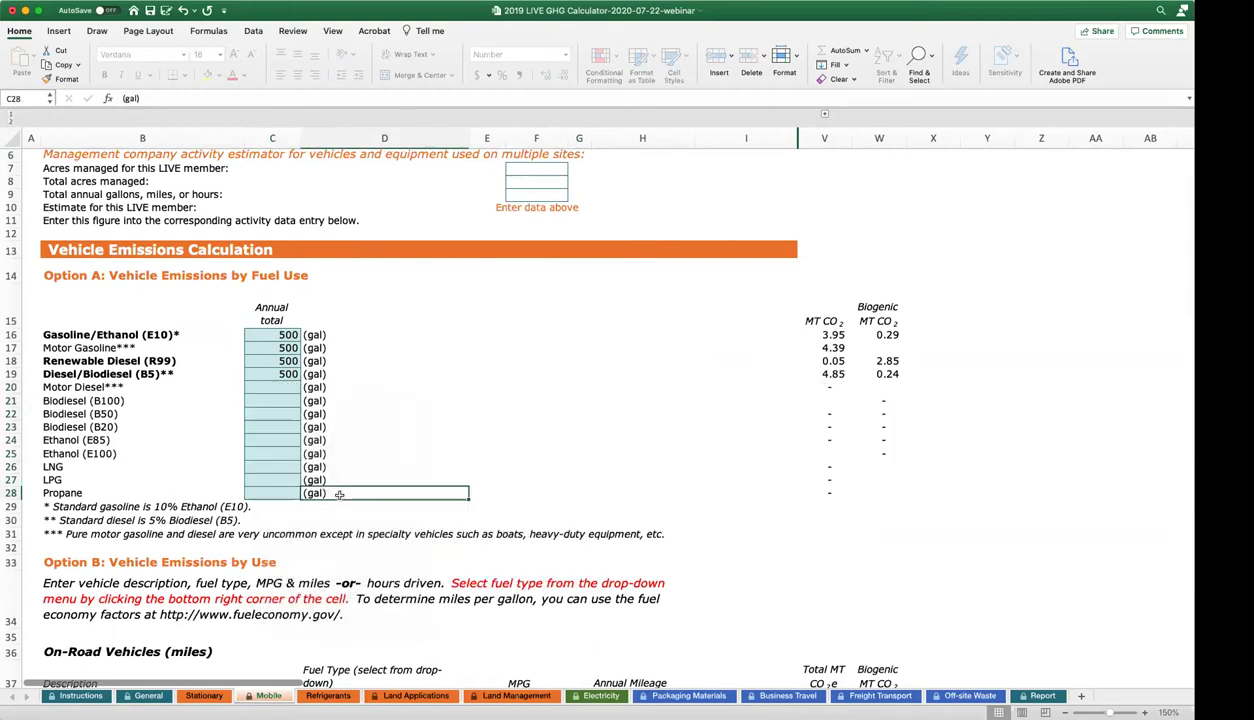
Check the category emissions total for Mobile Combustion and the formula behind it.
scroll(339, 495, "up", 5)
scroll(339, 495, "up", 3)
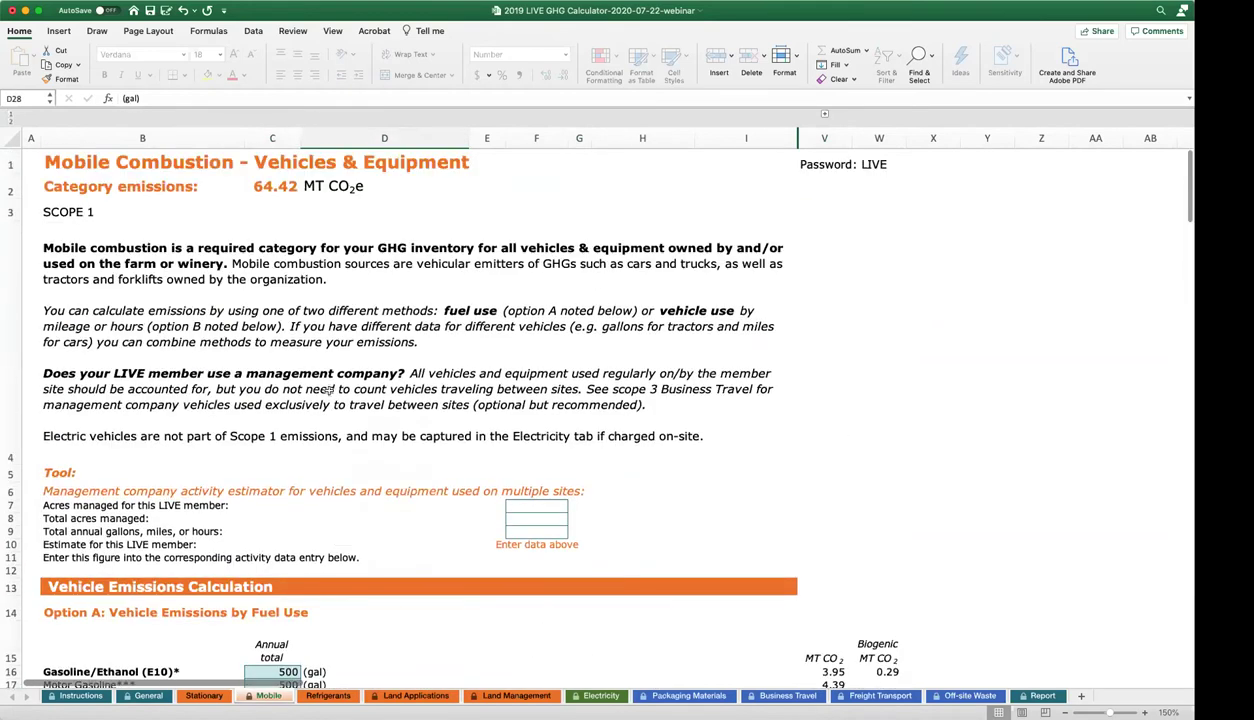
left_click(273, 181)
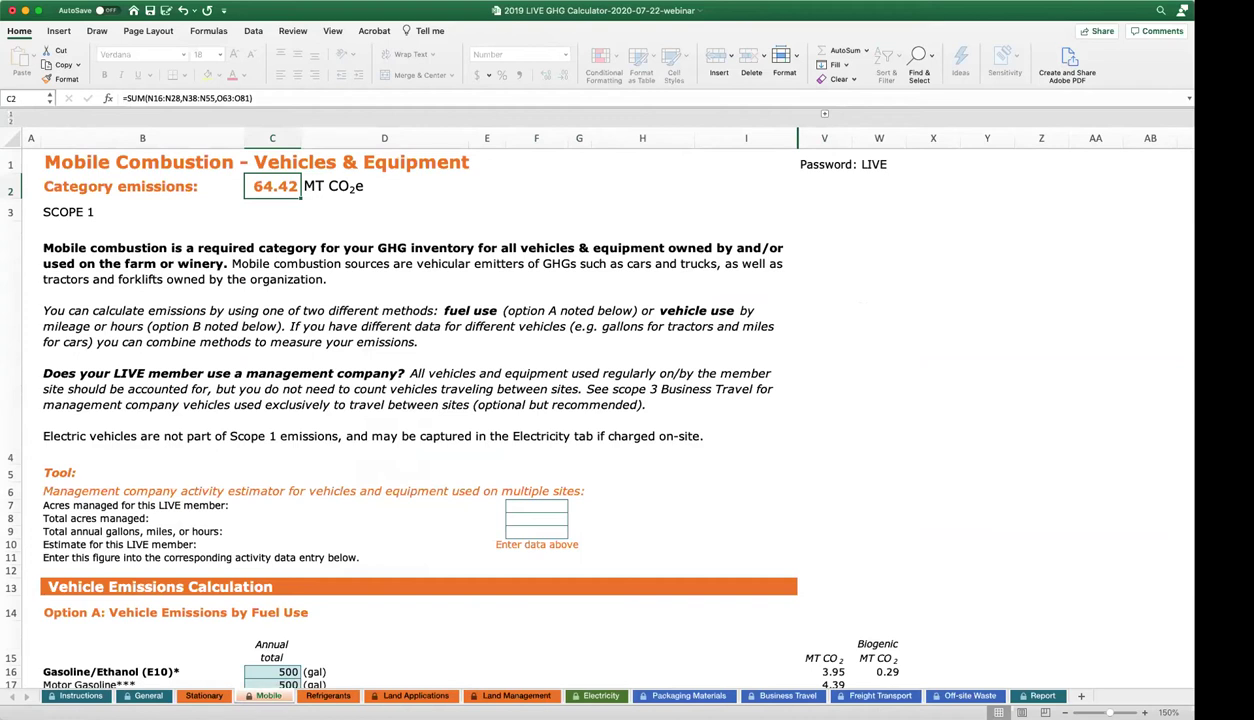
Switch to the Refrigerants sheet and look through the equipment types listed under the Option B default loss rate method.
key("ctrl+Page_Down")
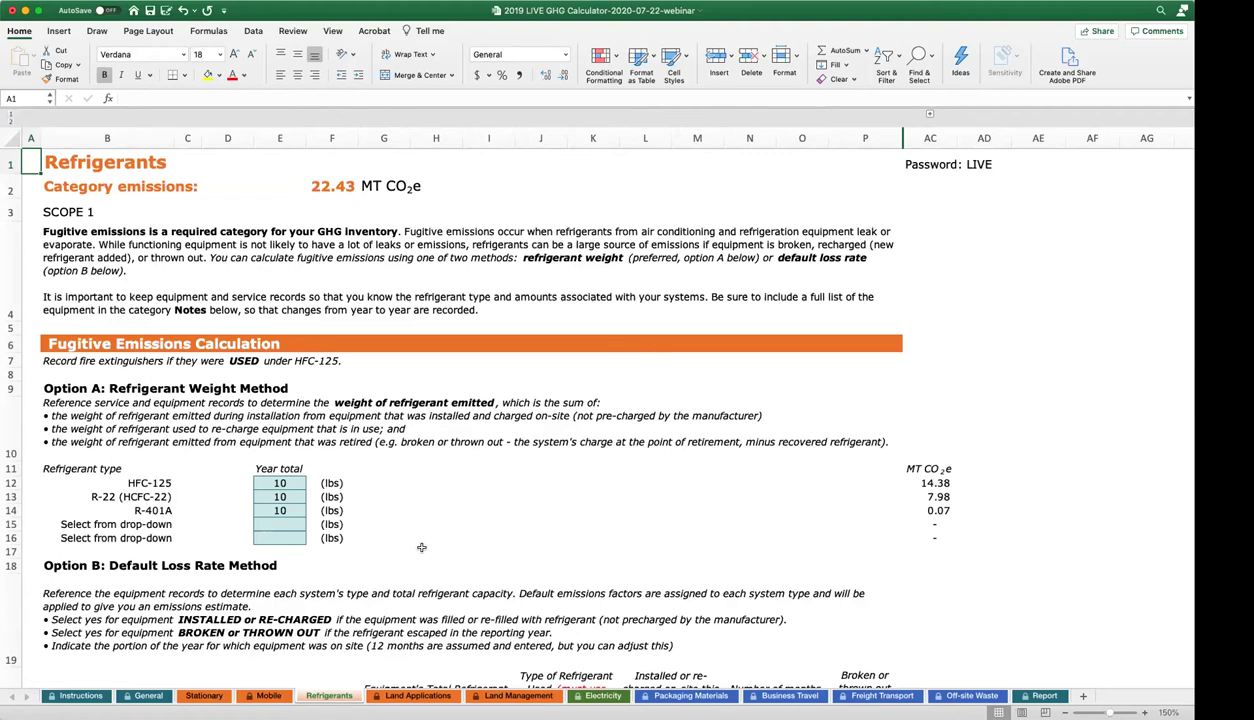
scroll(421, 547, "down", 5)
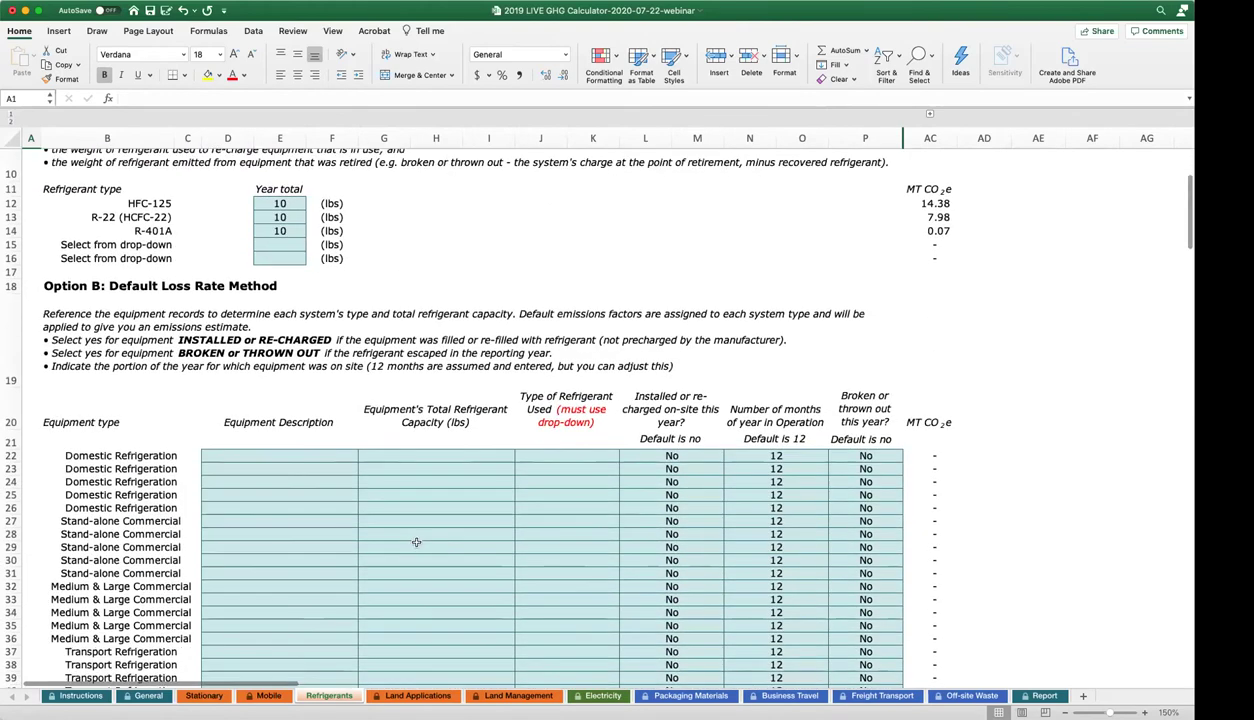
scroll(253, 483, "down", 3)
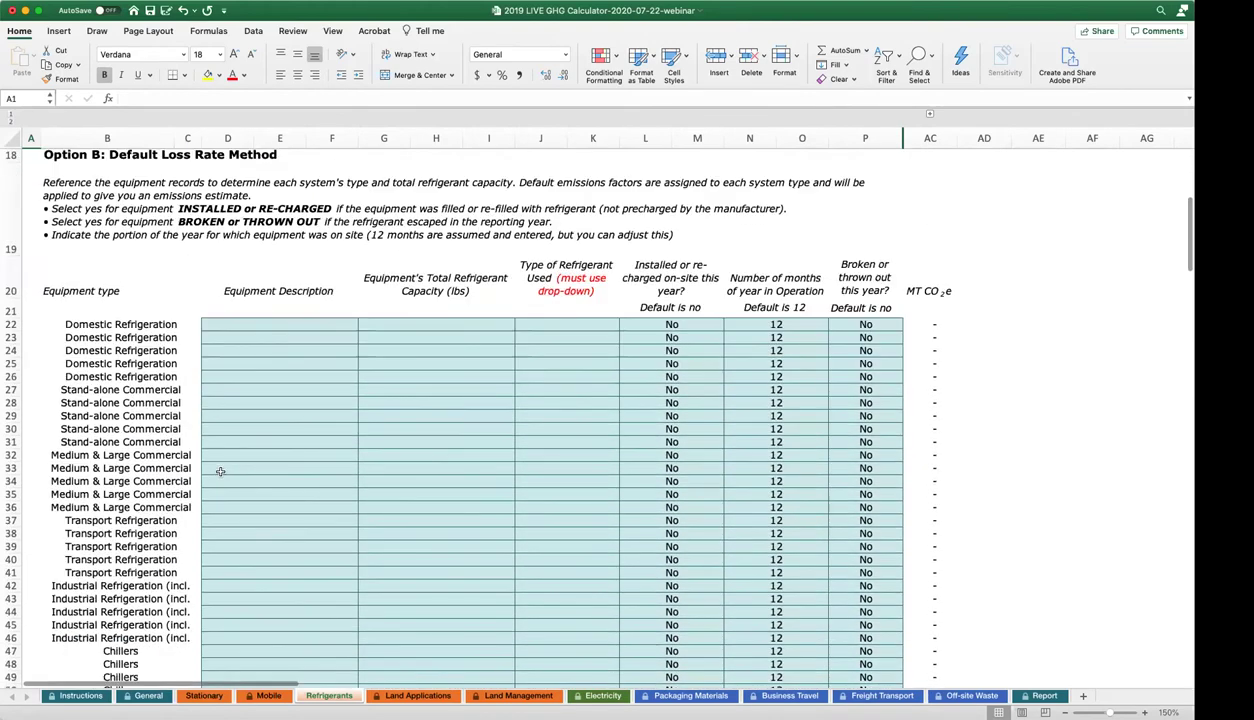
scroll(220, 471, "down", 4)
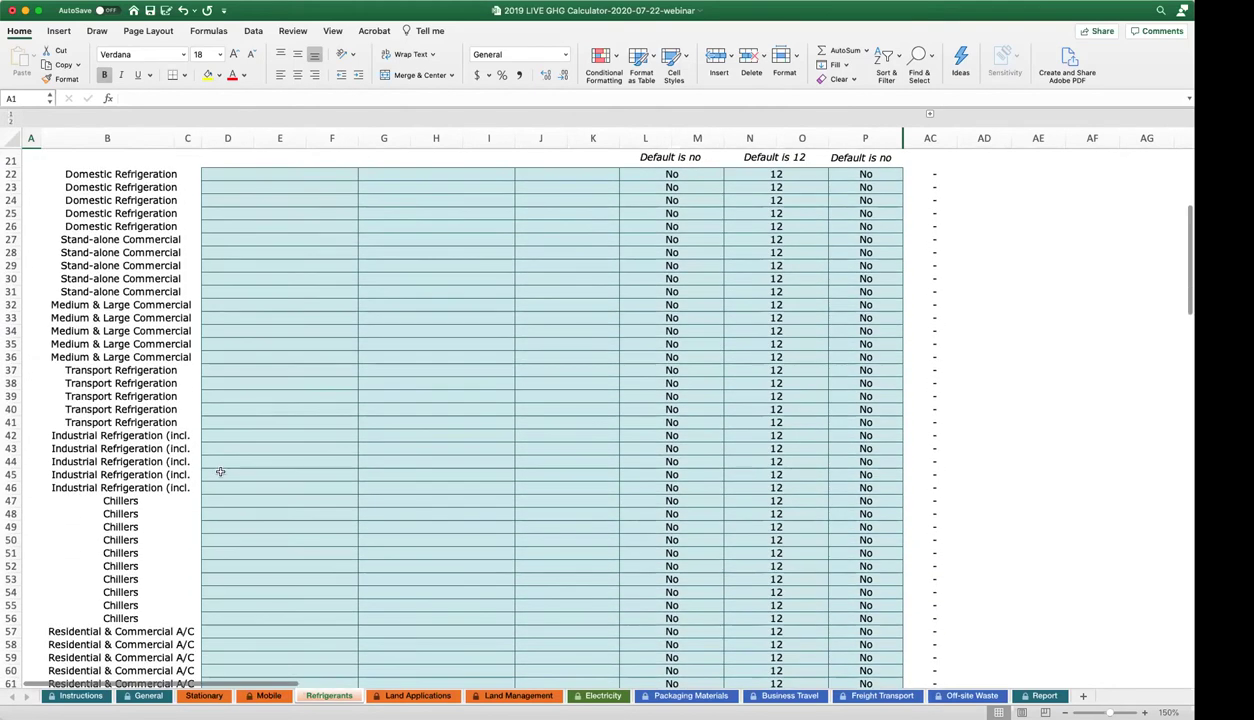
scroll(220, 471, "down", 3)
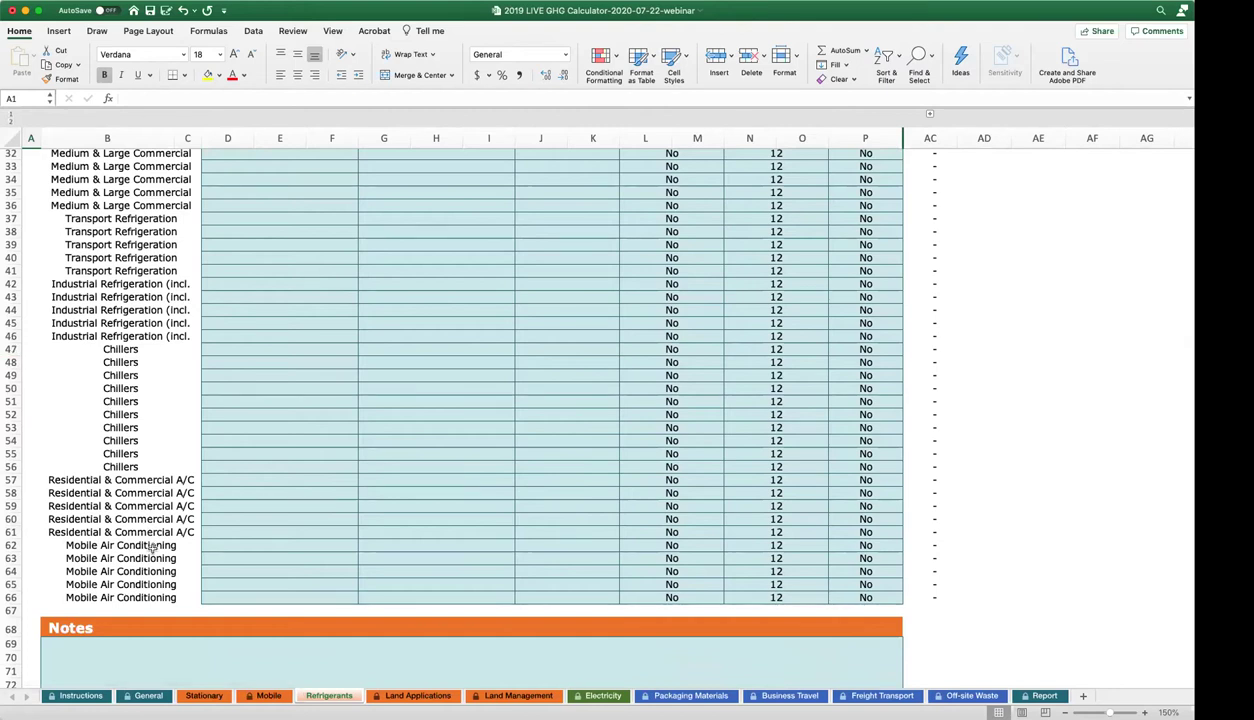
scroll(157, 517, "up", 1)
scroll(157, 517, "up", 5)
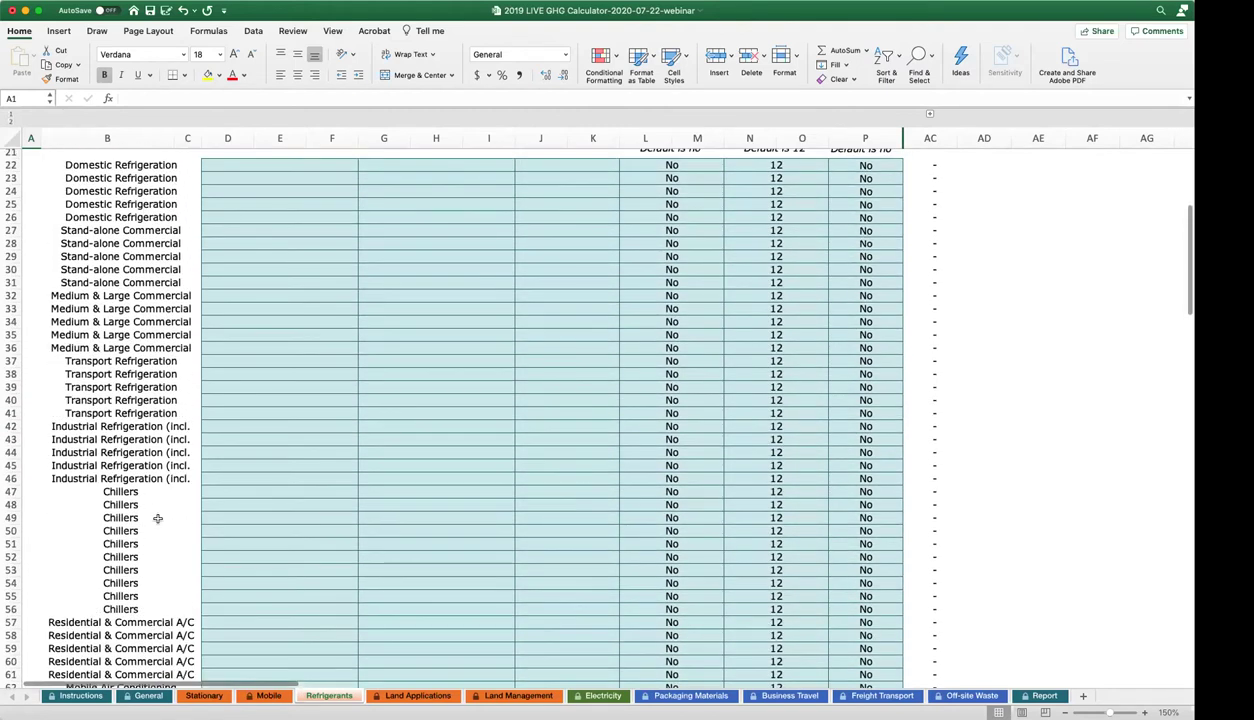
scroll(157, 518, "up", 7)
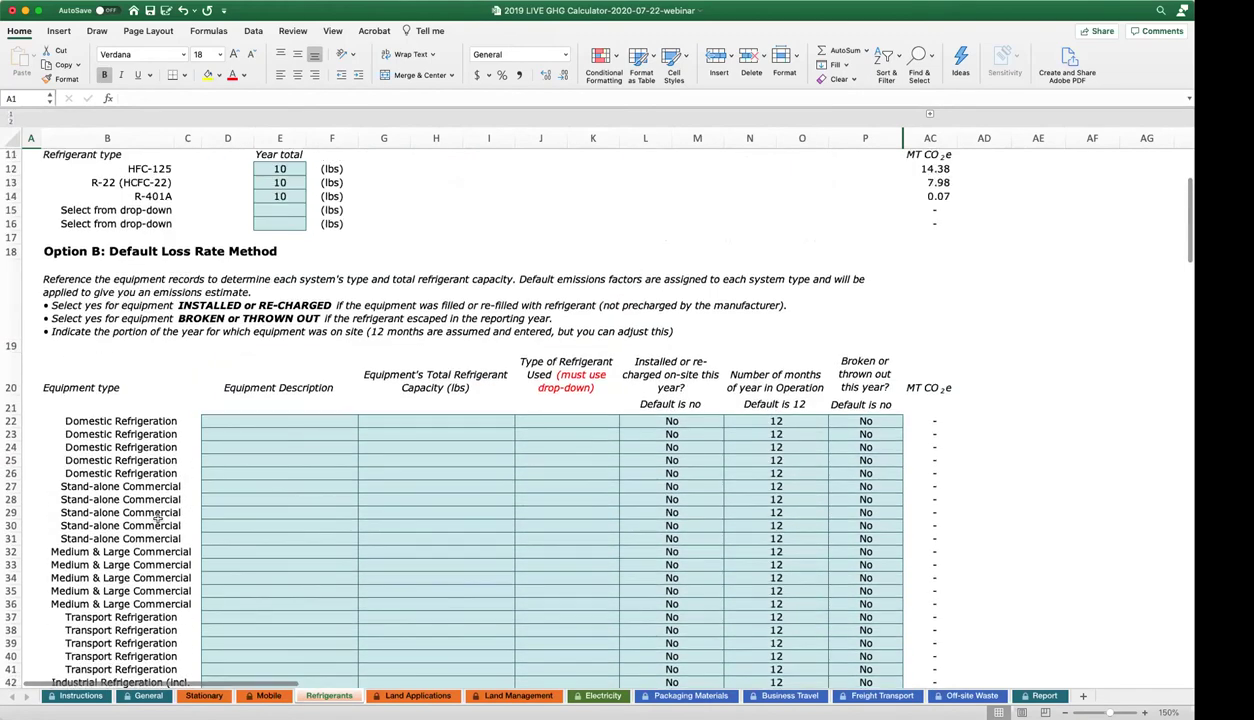
scroll(157, 518, "up", 2)
Review the Option A refrigerant types, their year totals in pounds and the resulting emissions.
left_click(280, 483)
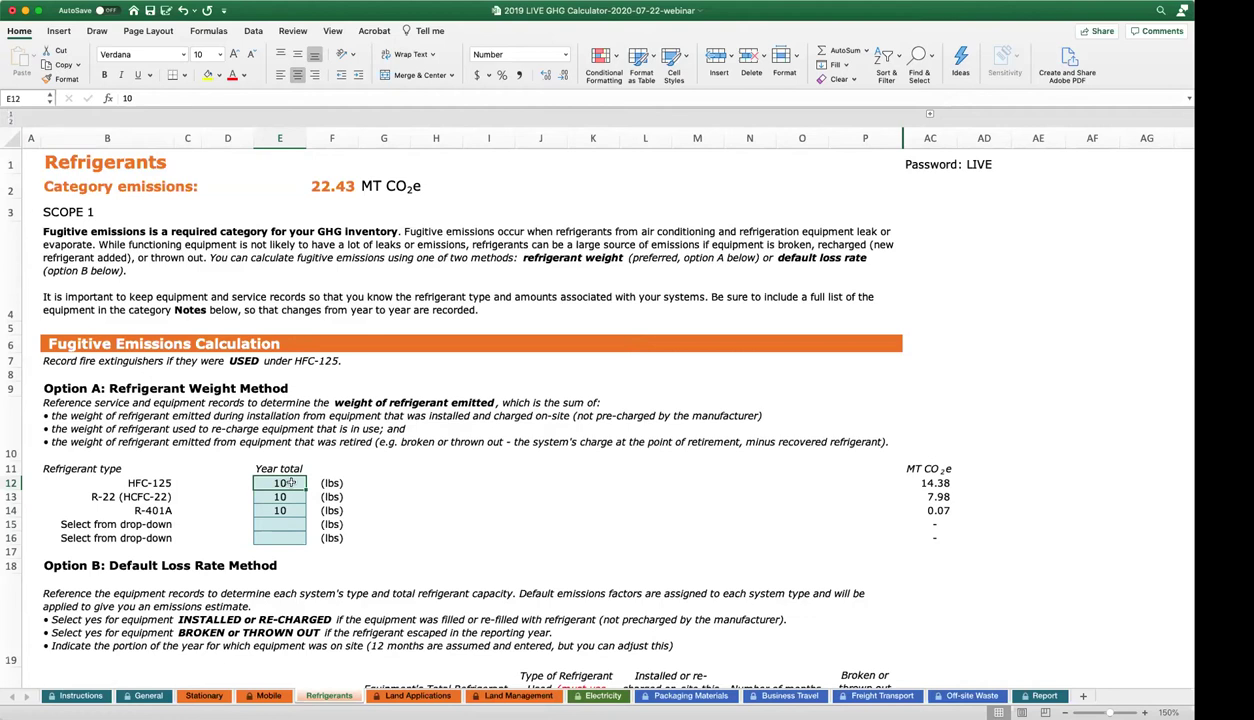
left_click_drag(291, 487, 296, 511)
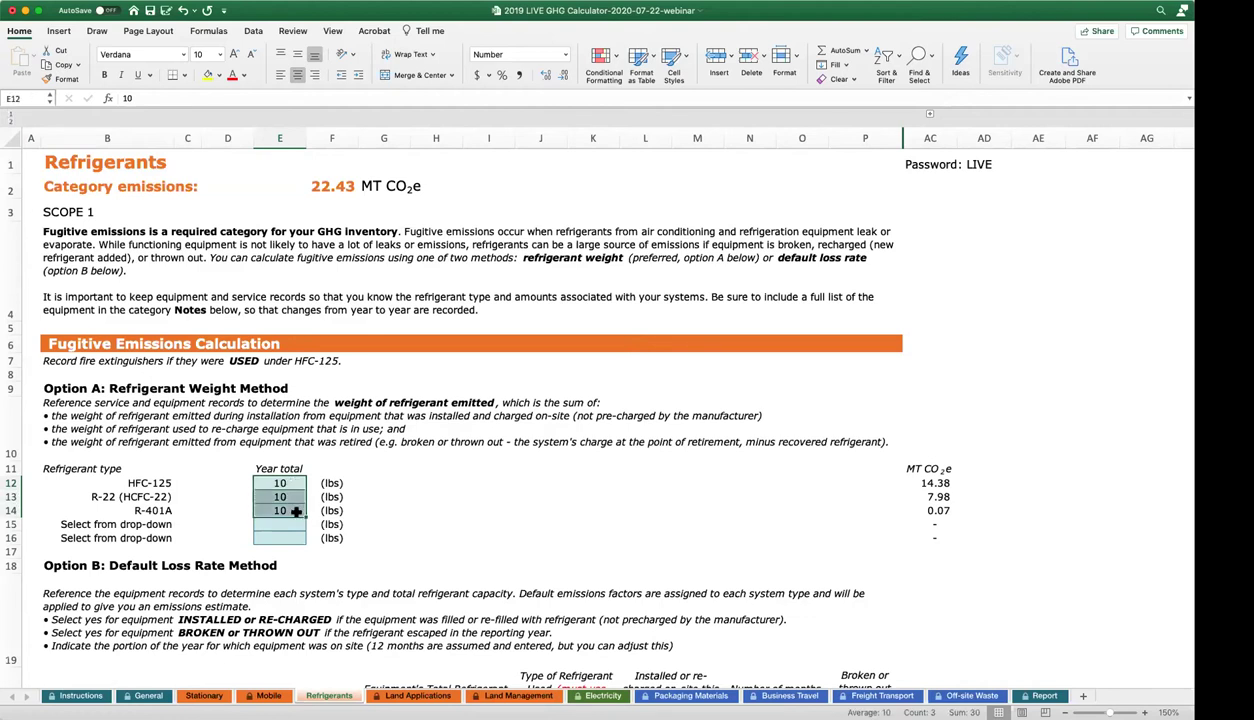
left_click(296, 511)
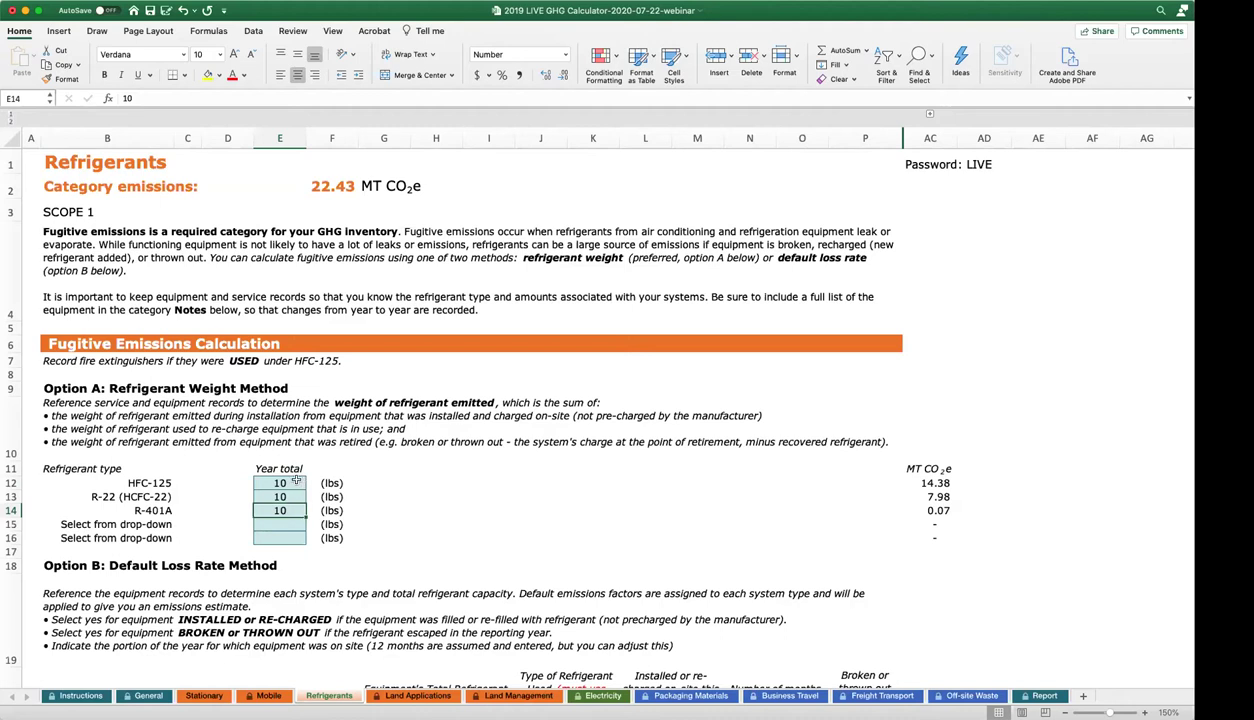
left_click_drag(155, 483, 155, 508)
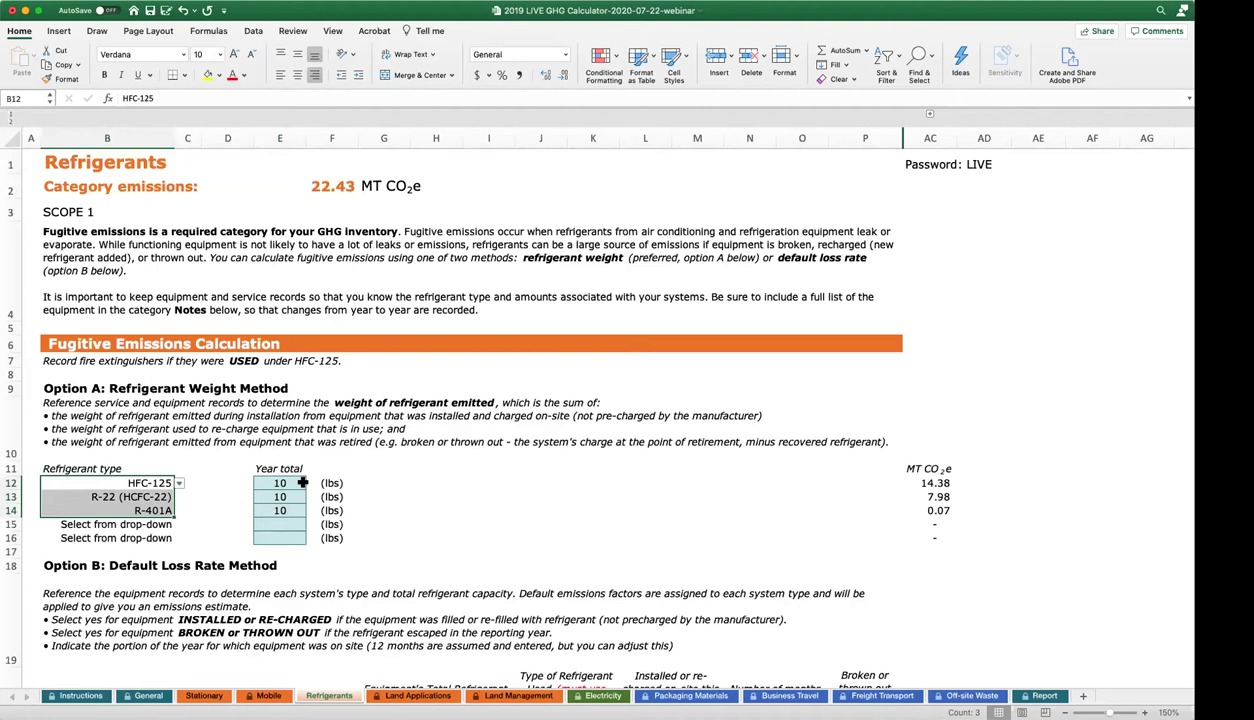
left_click_drag(282, 483, 299, 510)
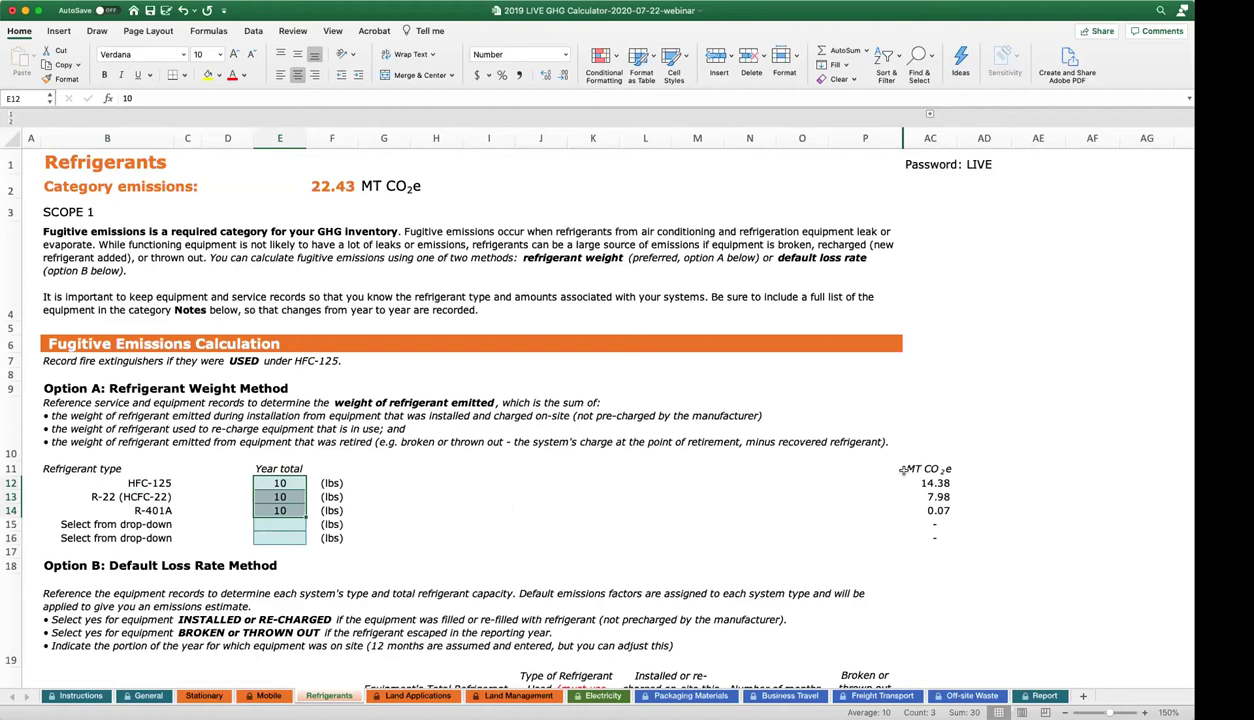
left_click_drag(930, 483, 935, 511)
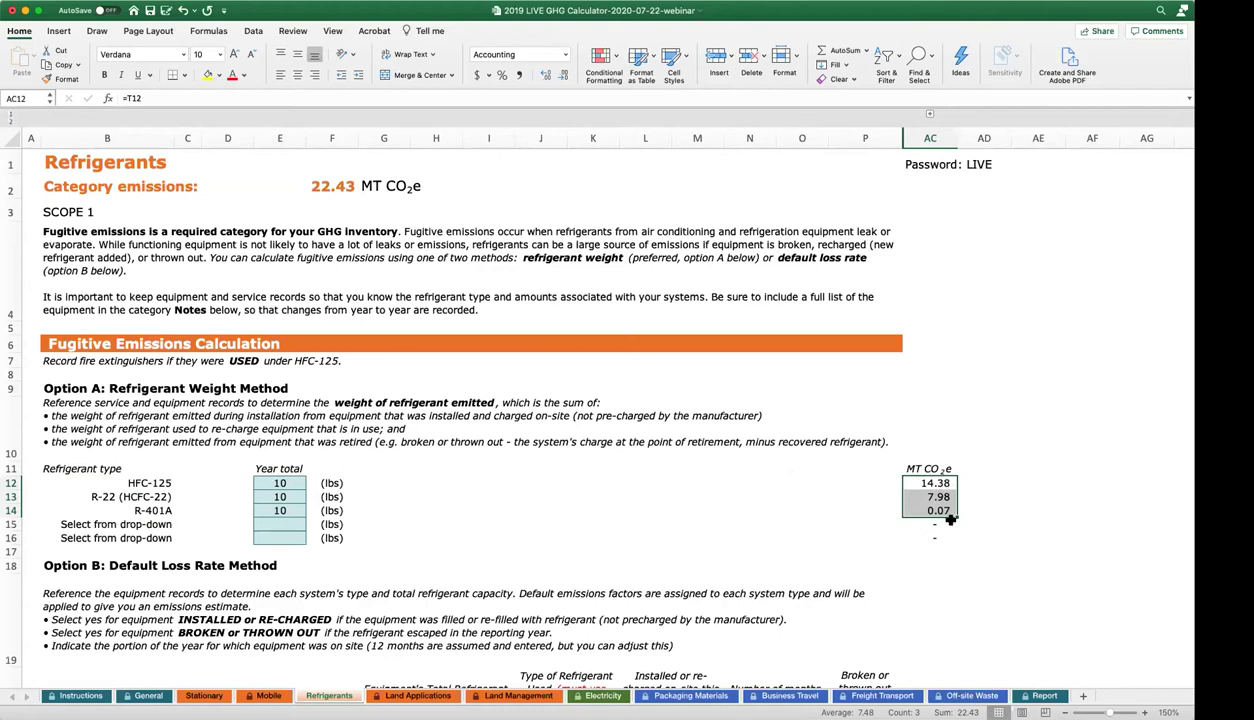
Describe the first Domestic Refrigeration entry in Option B as "Refrigerator 1".
scroll(521, 487, "down", 3)
scroll(400, 487, "down", 8)
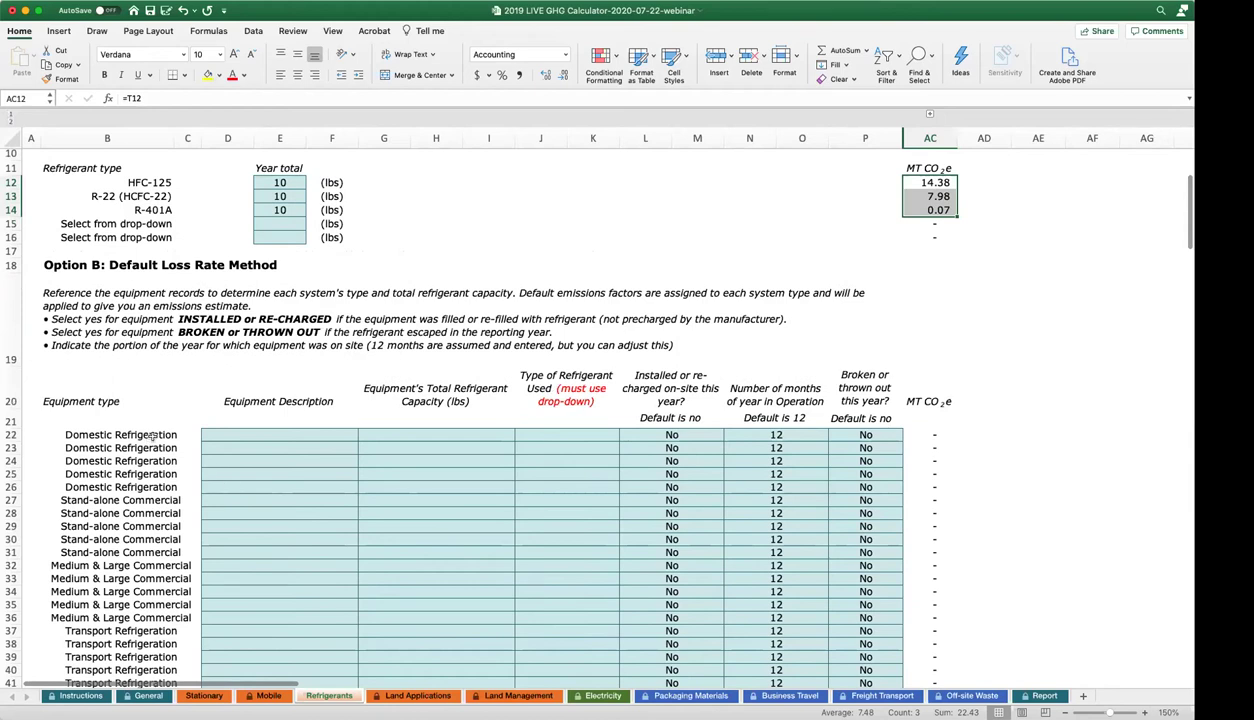
left_click(212, 434)
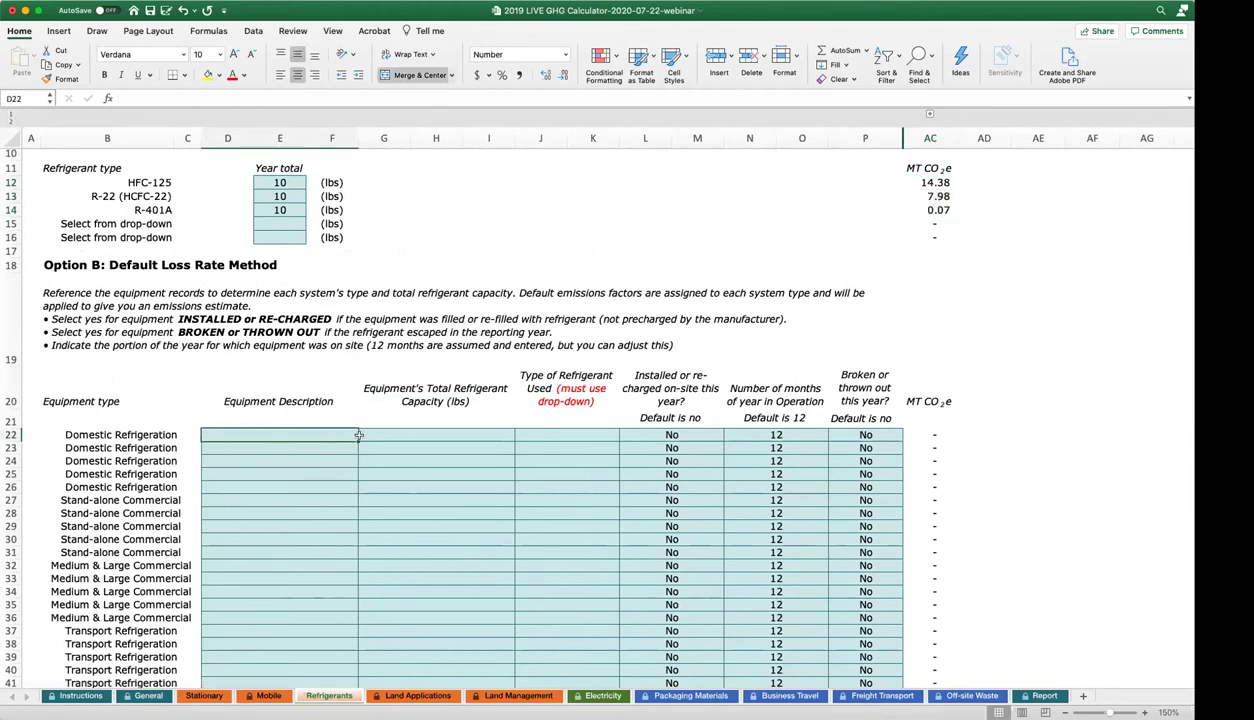
scroll(315, 433, "up", 5)
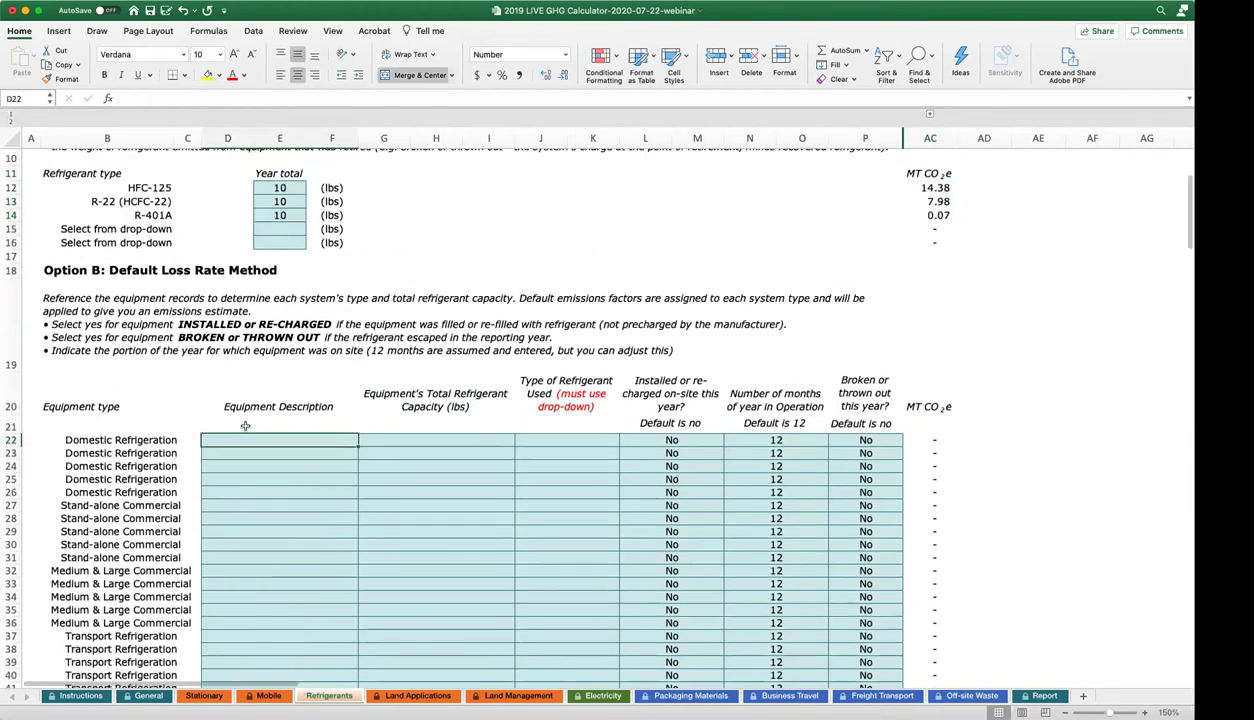
left_click(416, 549)
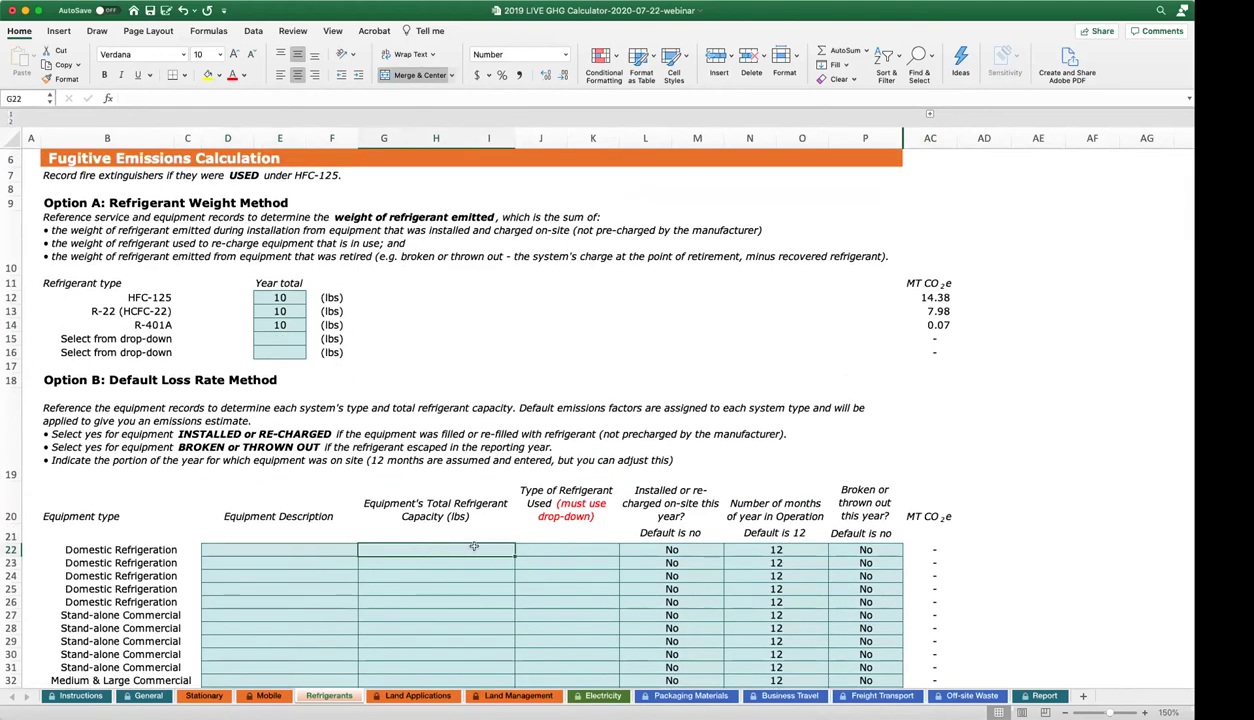
key("Left")
type("Refr")
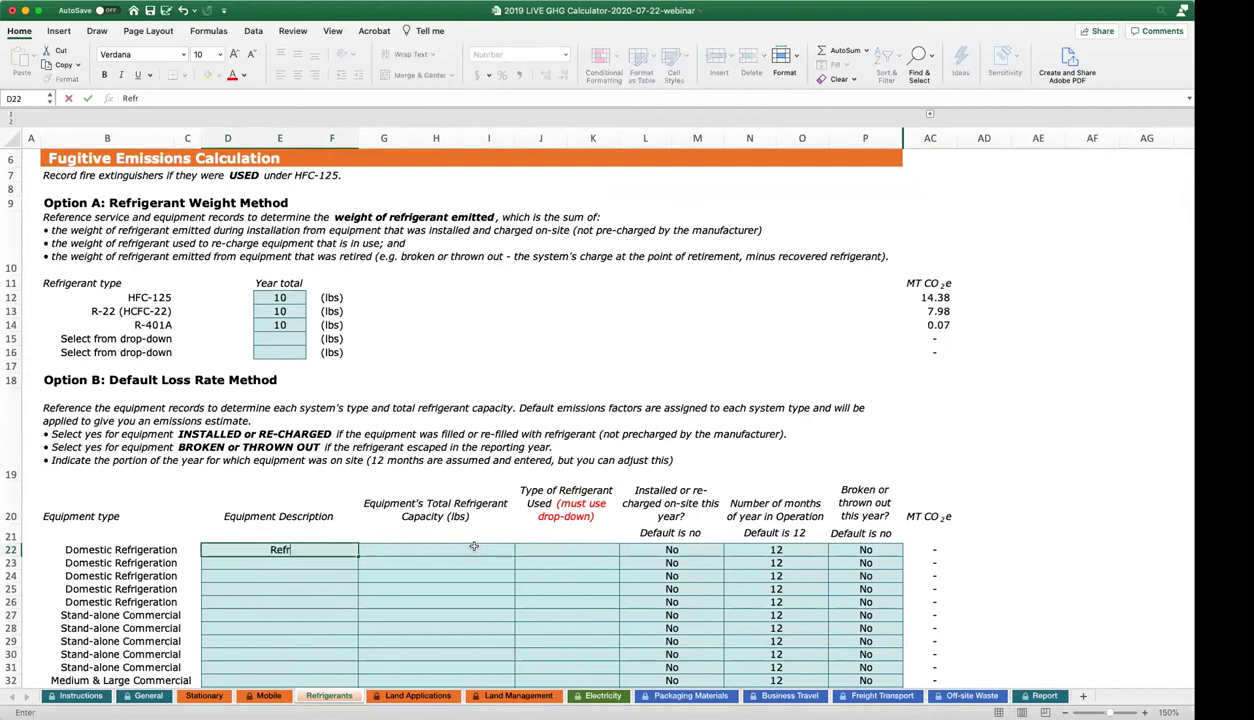
type("igerator 1")
Set Refrigerator 1's total refrigerant capacity to 10 lbs and its refrigerant type to HFC-125.
left_click(474, 548)
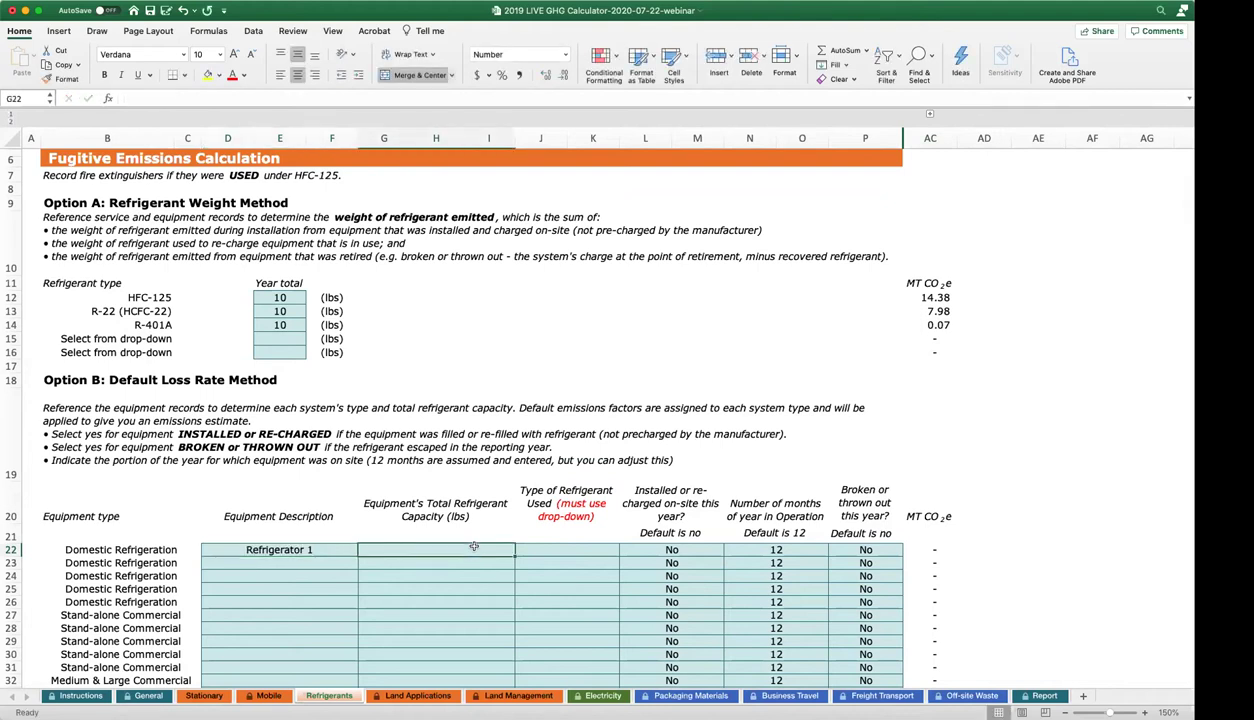
type("10")
left_click(568, 549)
left_click(620, 549)
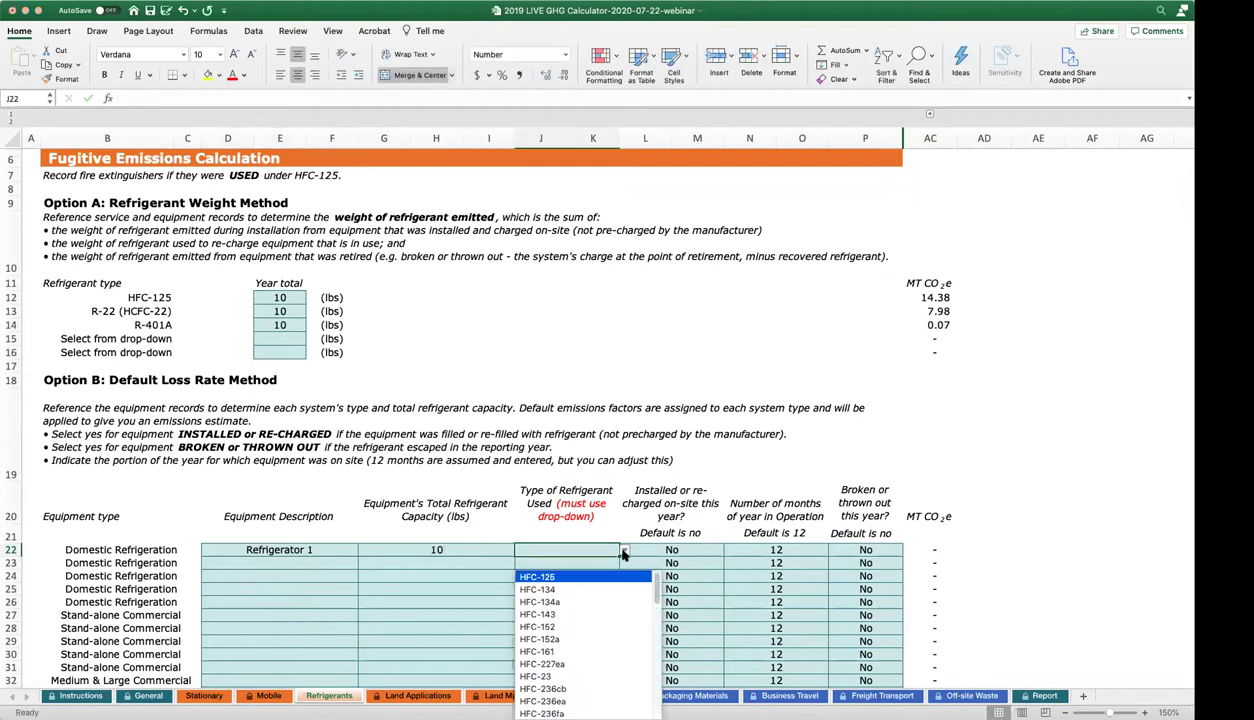
left_click(590, 577)
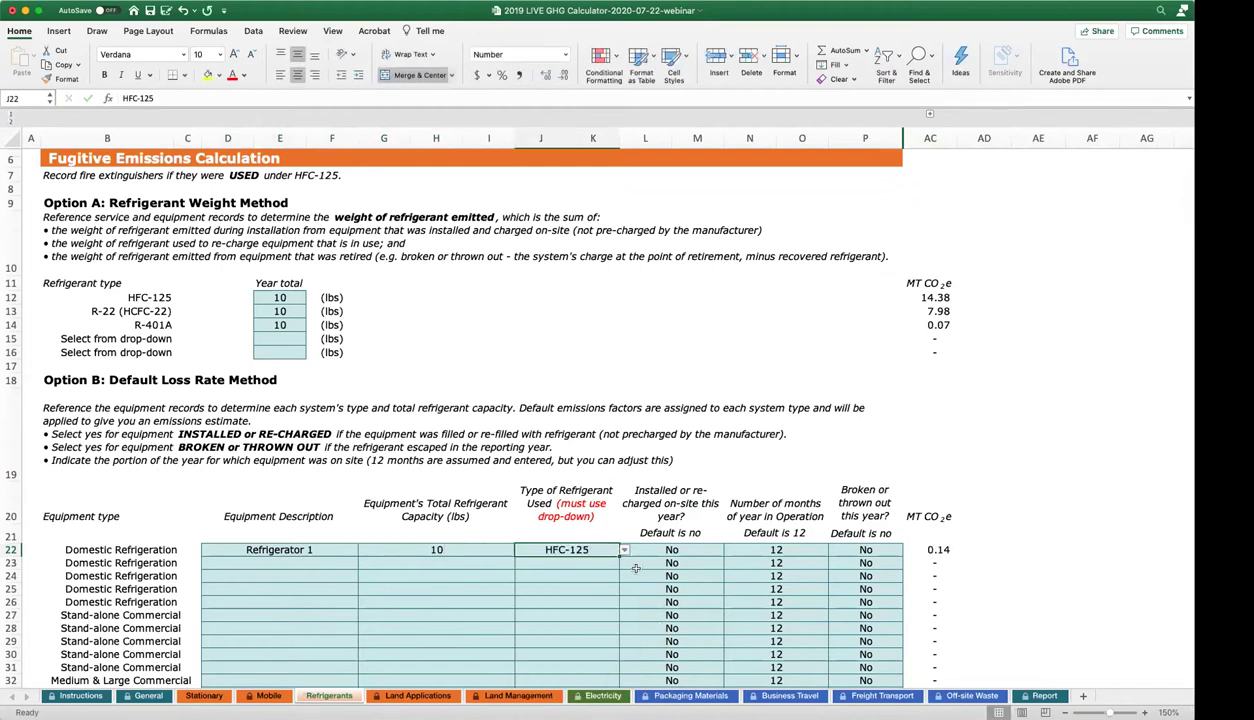
Mark Refrigerator 1 as installed or re-charged on-site this year and set its number of months in operation to 8.
left_click(685, 549)
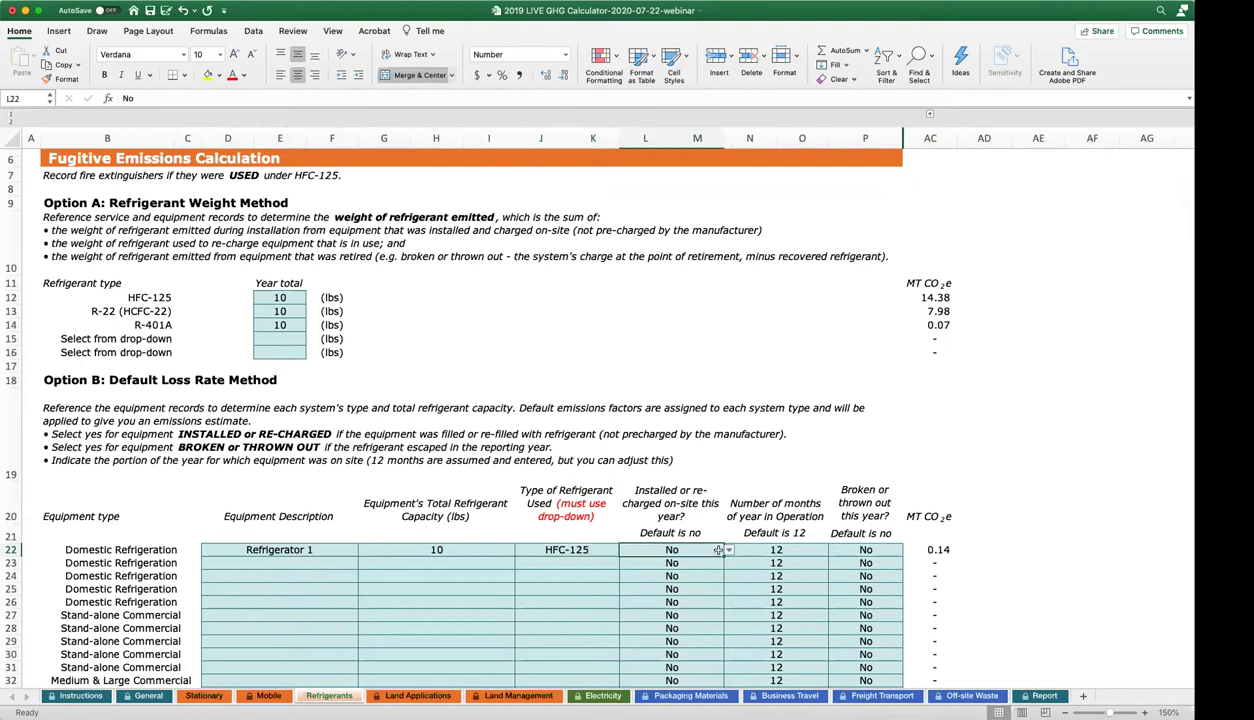
left_click(722, 549)
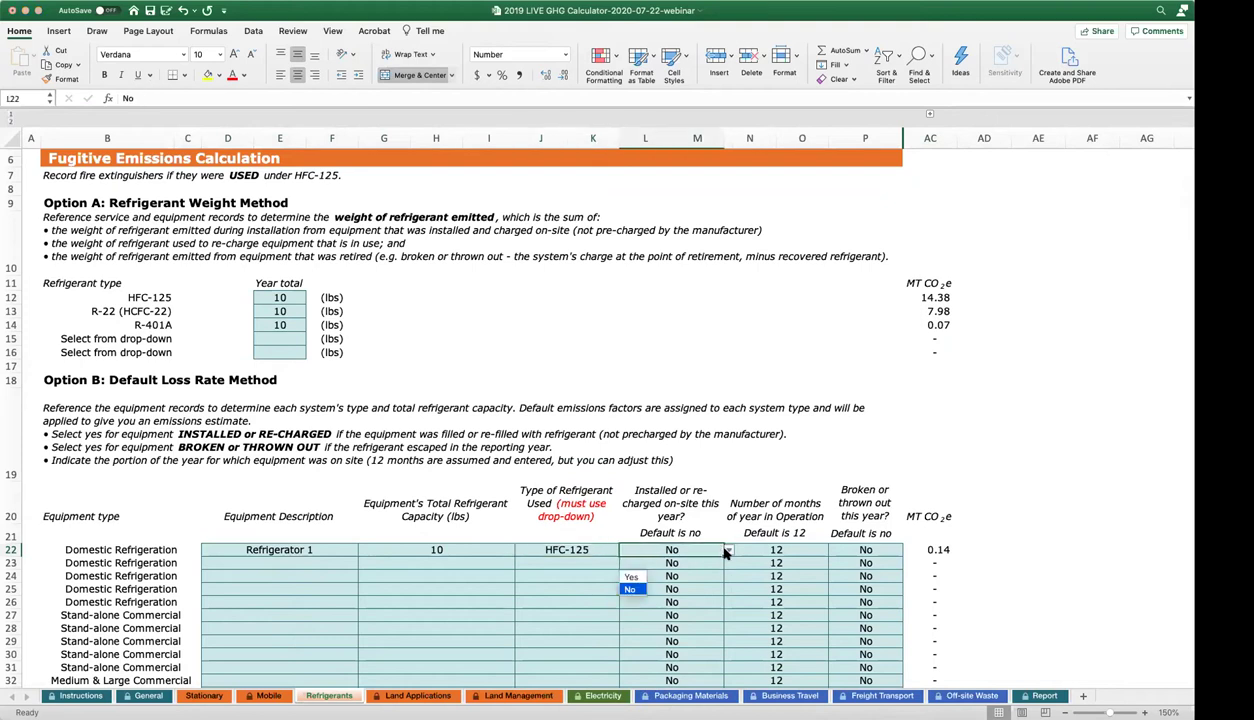
left_click(632, 578)
left_click(785, 550)
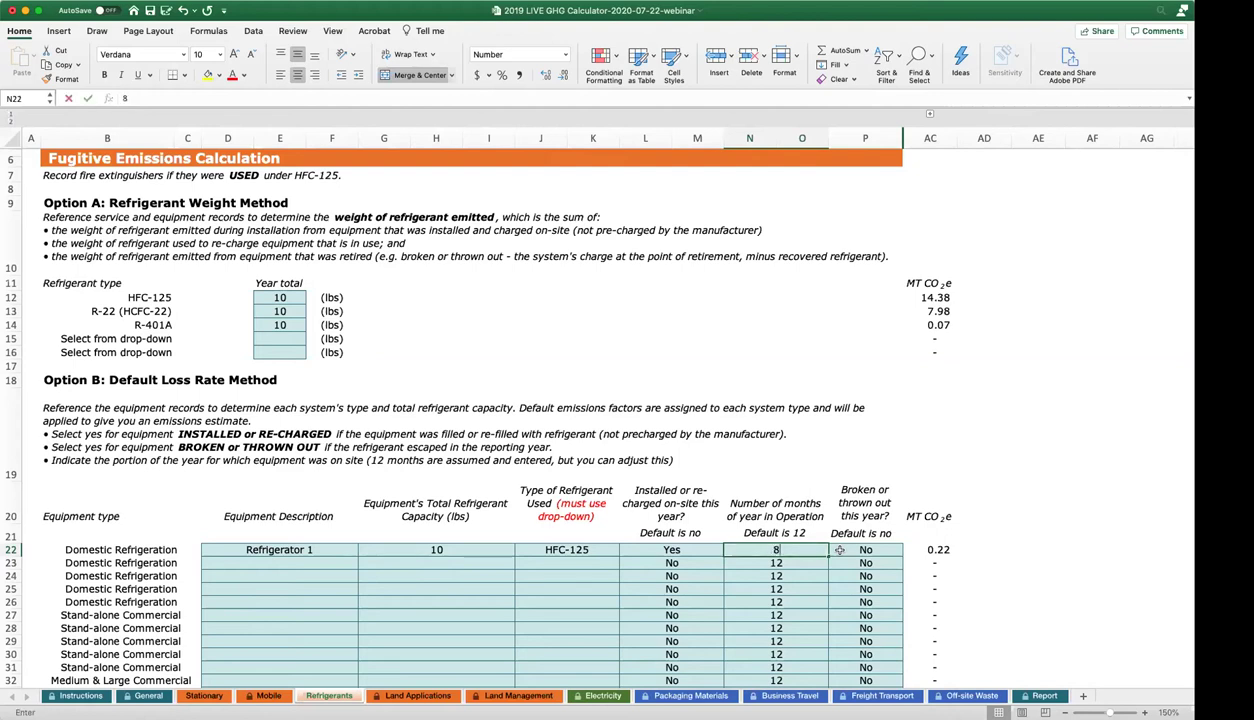
type("8")
left_click(839, 550)
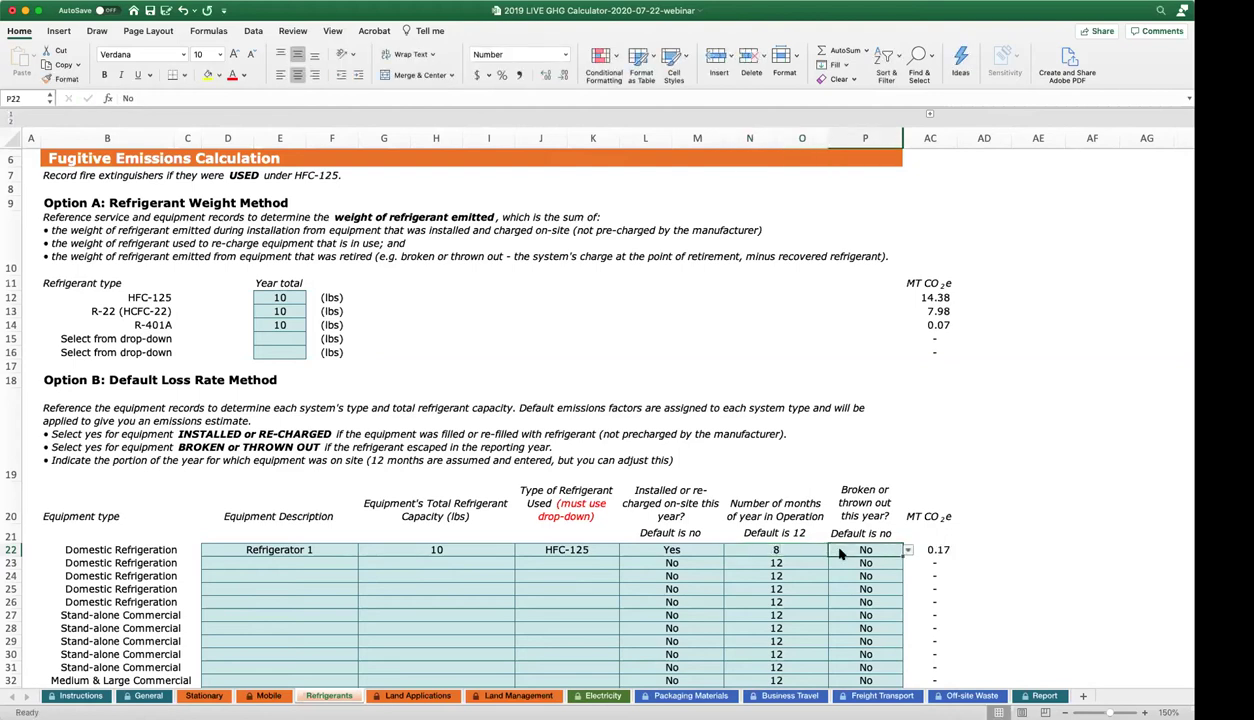
Review Refrigerator 1's resulting emissions, the Option A year totals and the Refrigerants category emissions total.
left_click(943, 549)
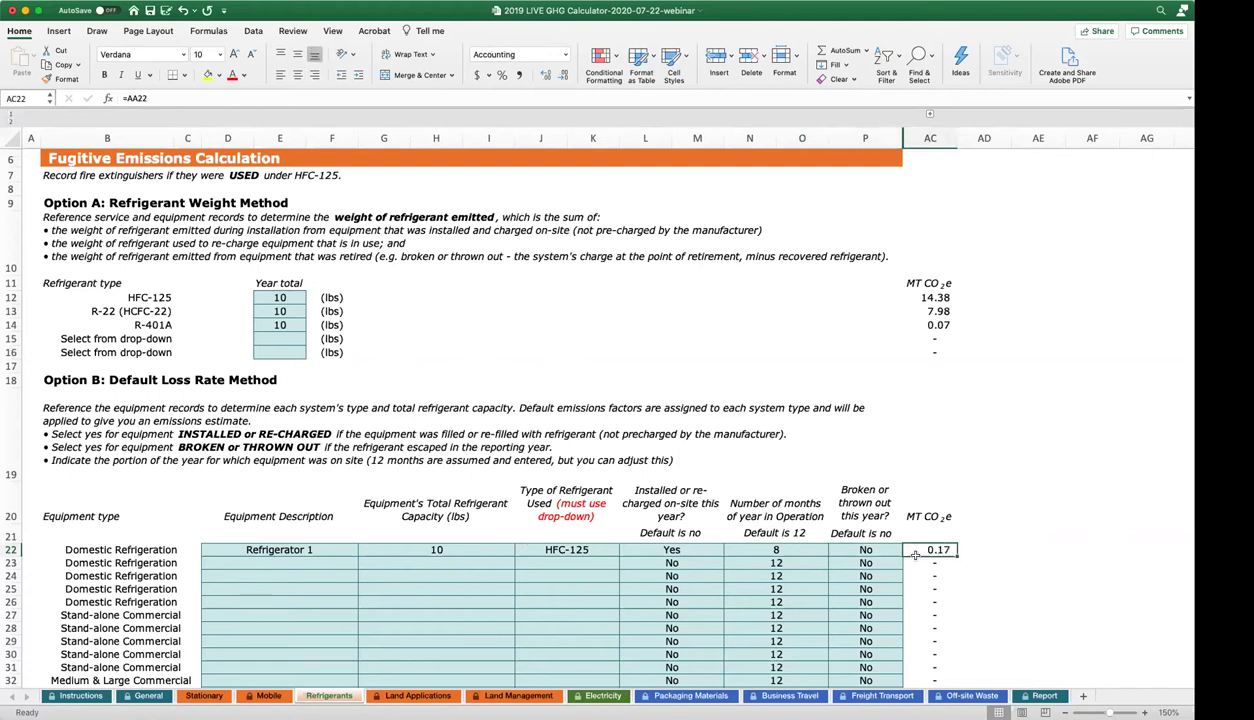
scroll(932, 548, "down", 3)
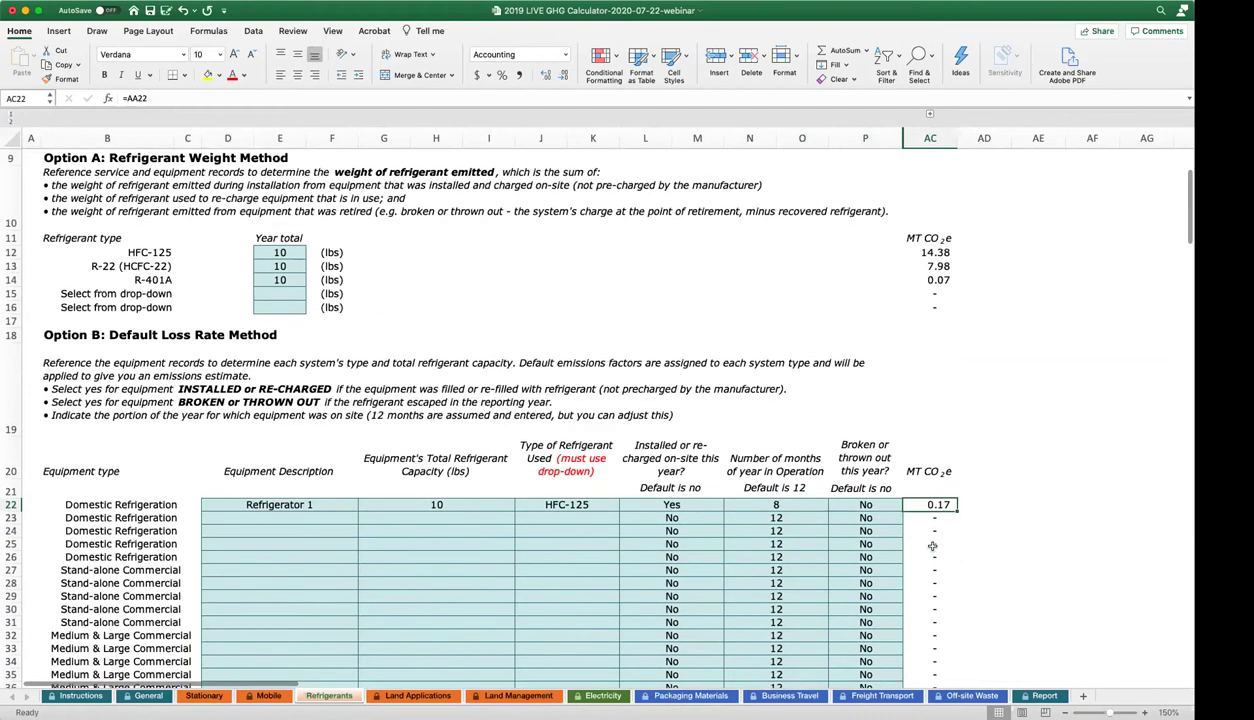
scroll(932, 546, "up", 6)
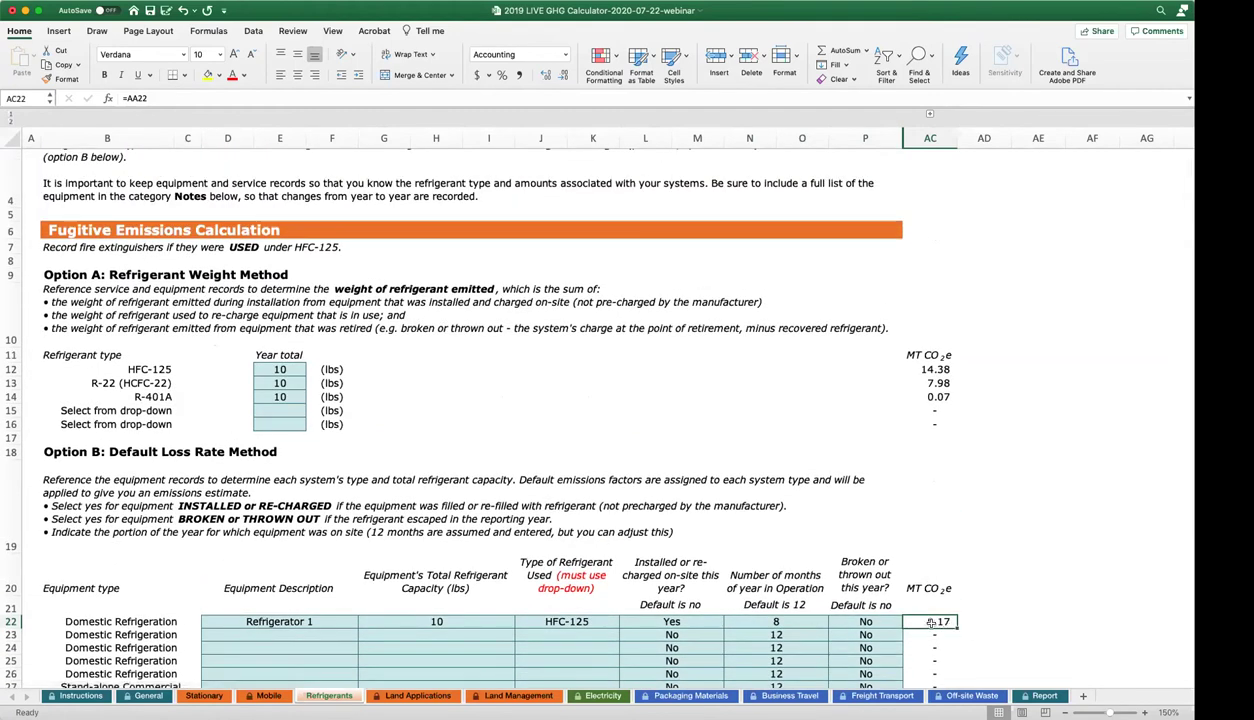
scroll(584, 622, "up", 3)
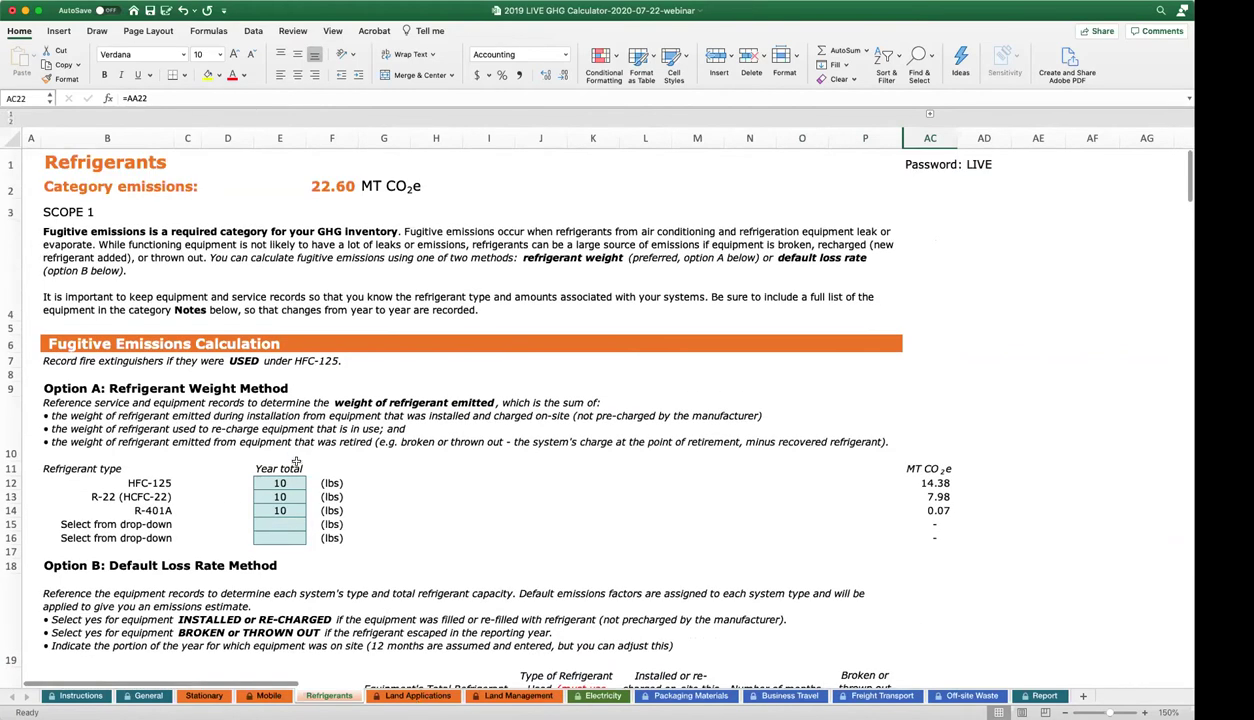
scroll(283, 477, "down", 5)
left_click_drag(281, 345, 295, 373)
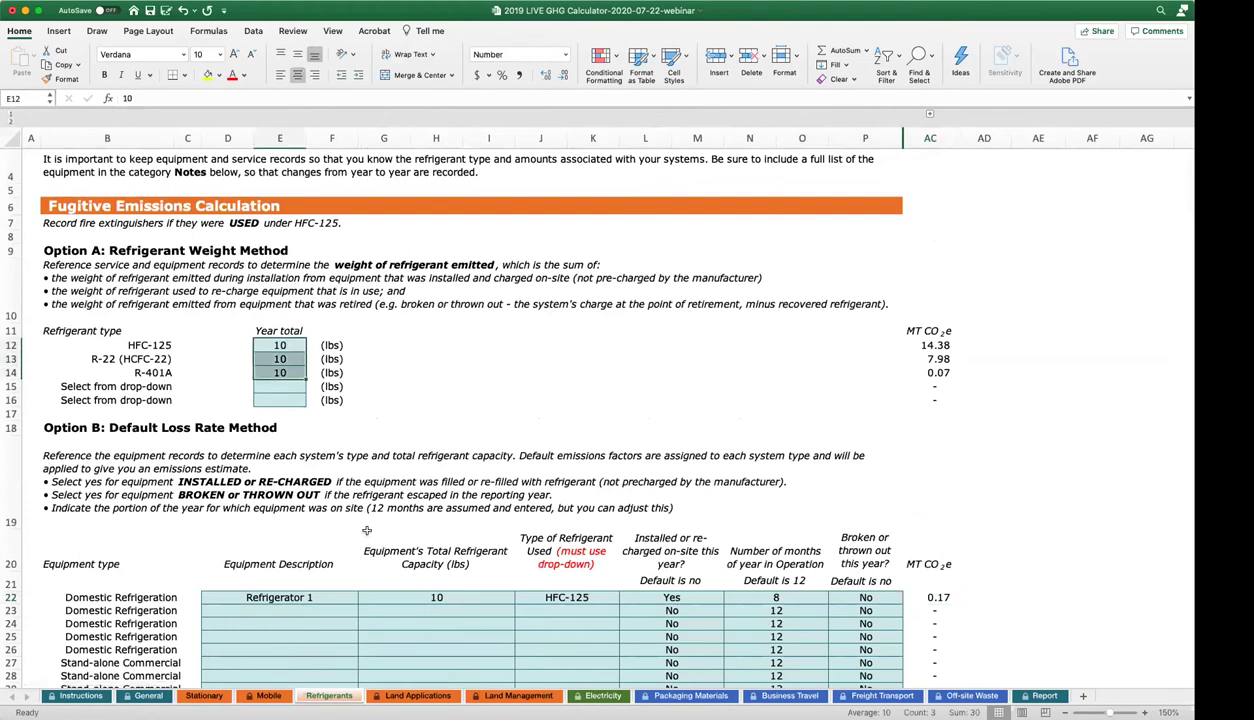
scroll(421, 584, "up", 5)
left_click(323, 189)
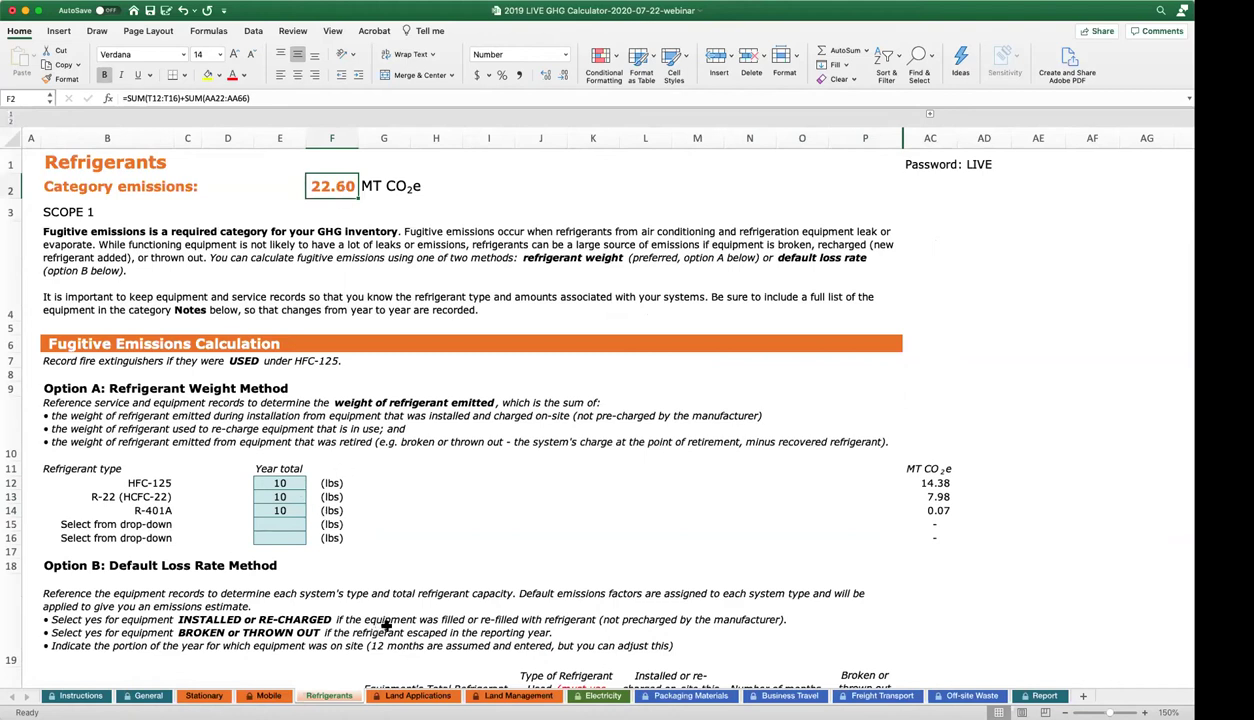
Switch to the Land Applications sheet and review the mulch, animal-derived amendments, mixed compost and biochar entries under Regenerative activities and inputs.
left_click(396, 700)
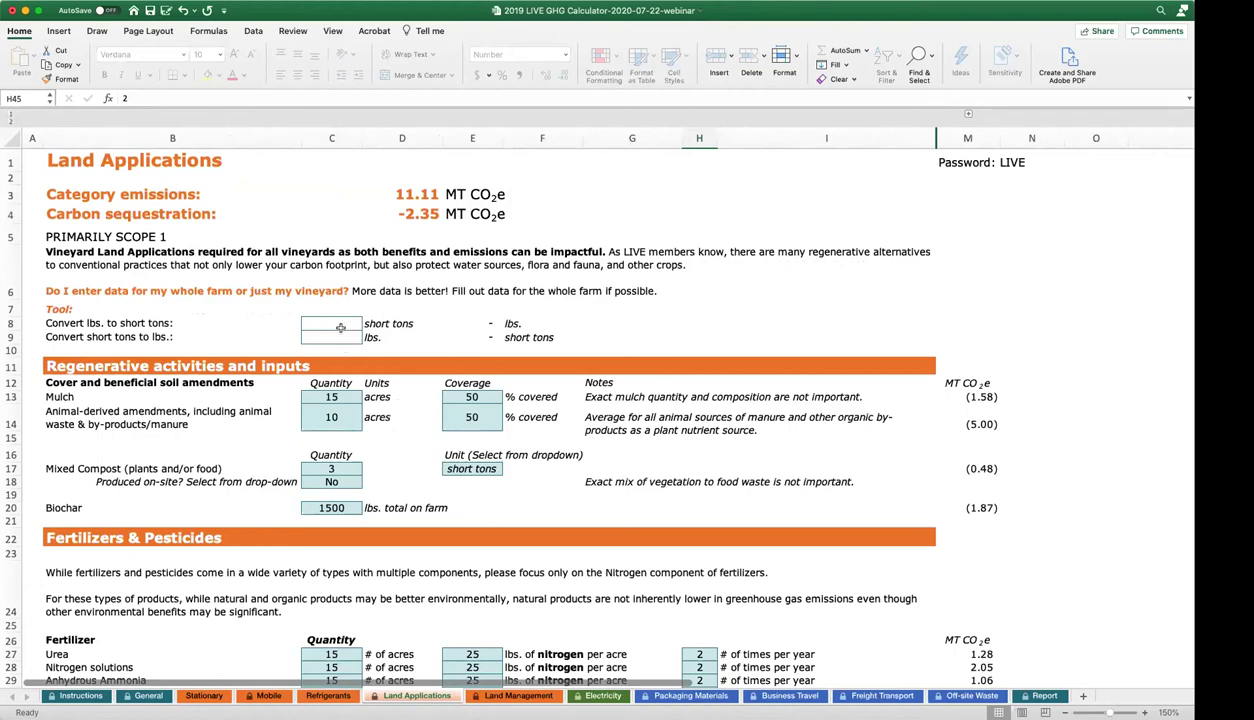
left_click(347, 397)
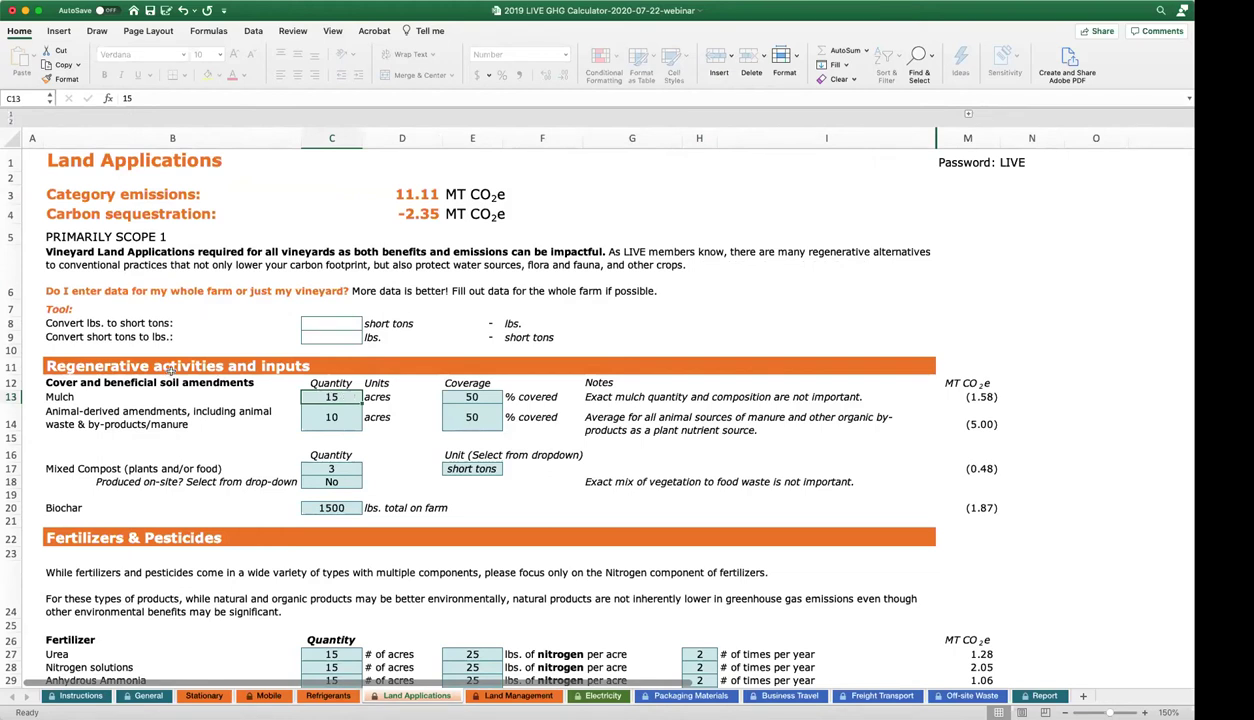
left_click(88, 366)
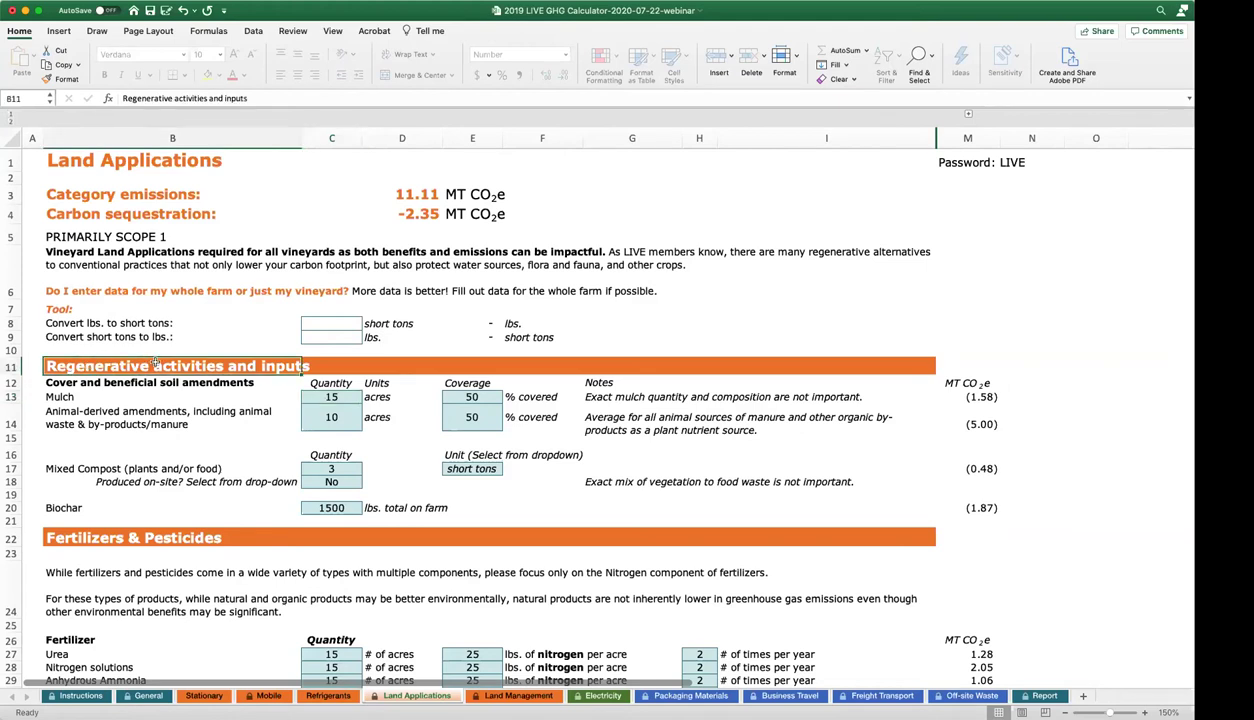
left_click(351, 397)
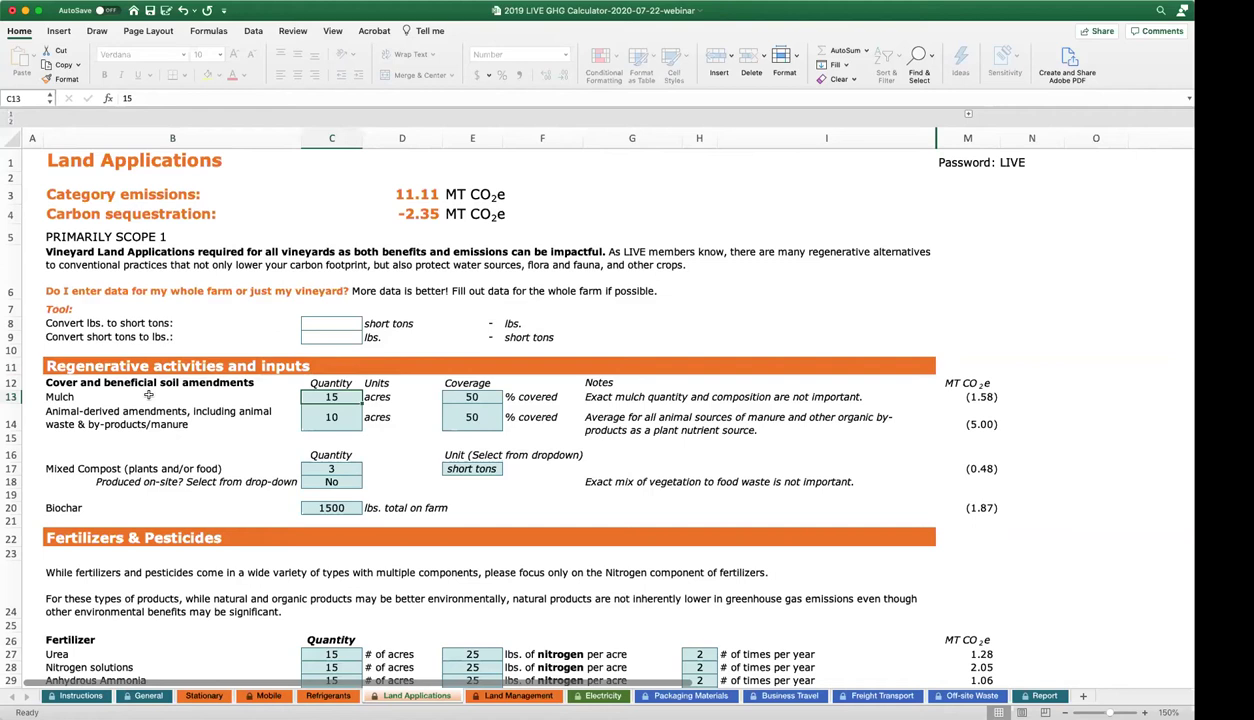
left_click(100, 398)
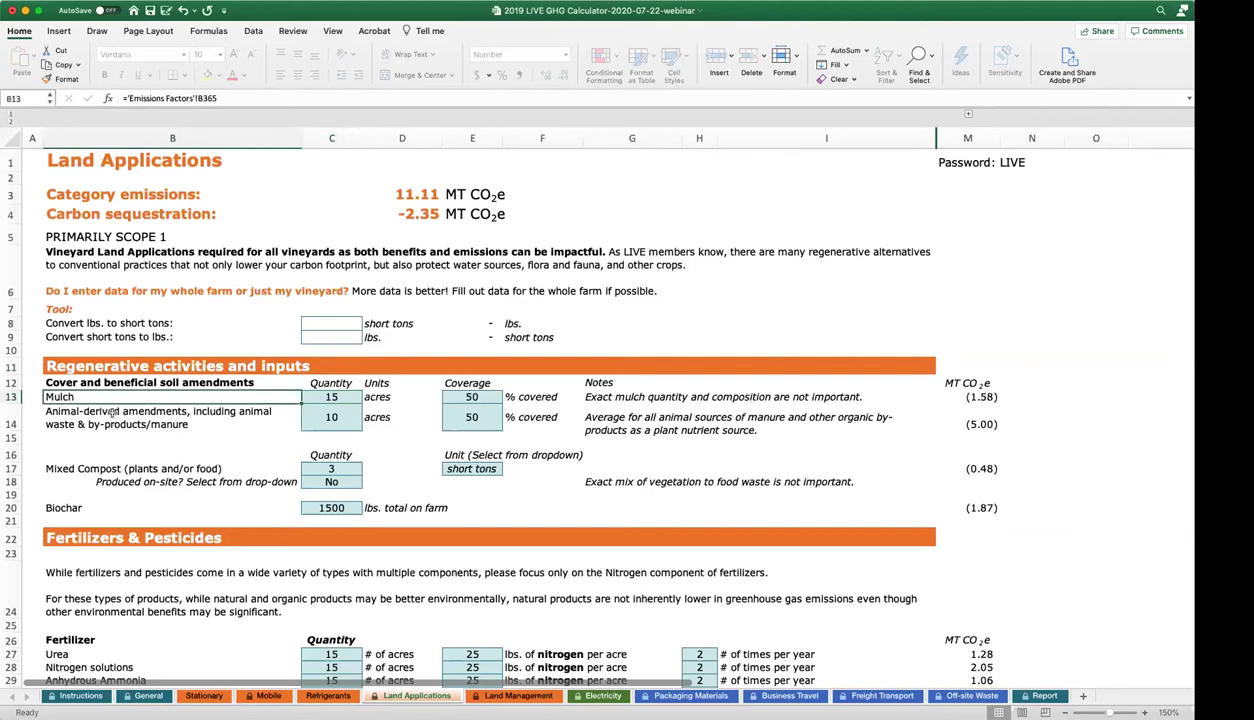
left_click(115, 411)
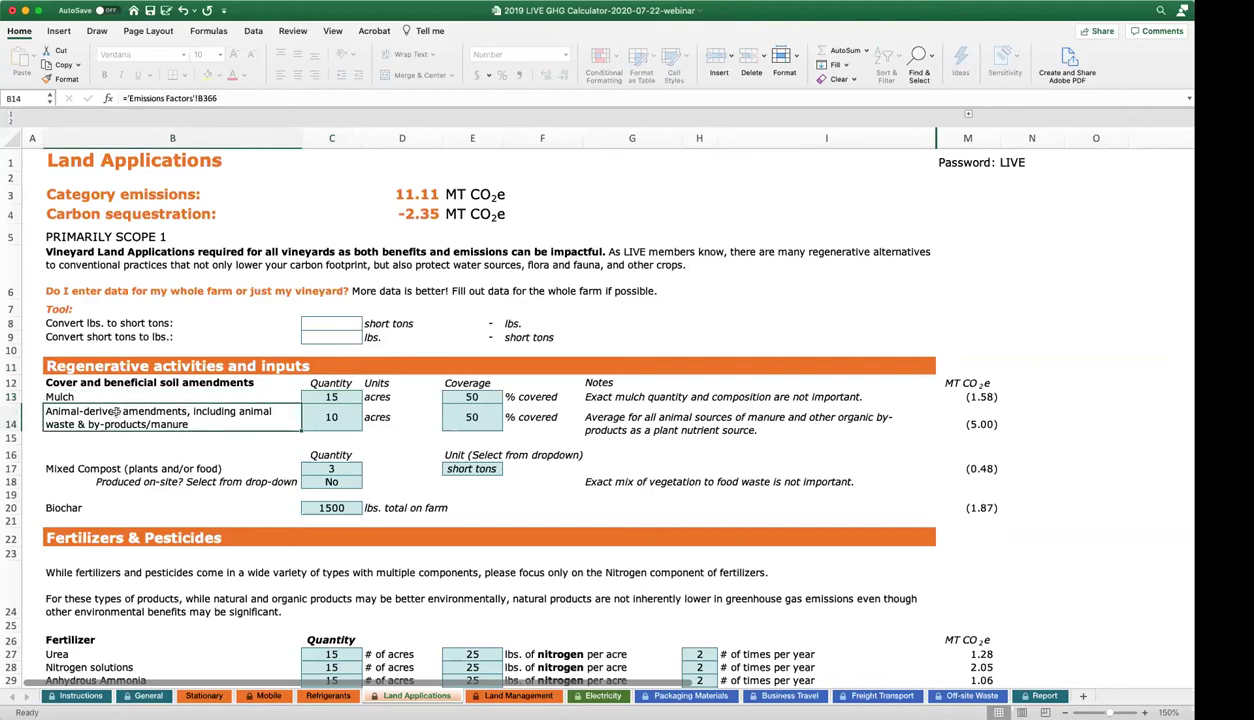
left_click(146, 467)
left_click(102, 508)
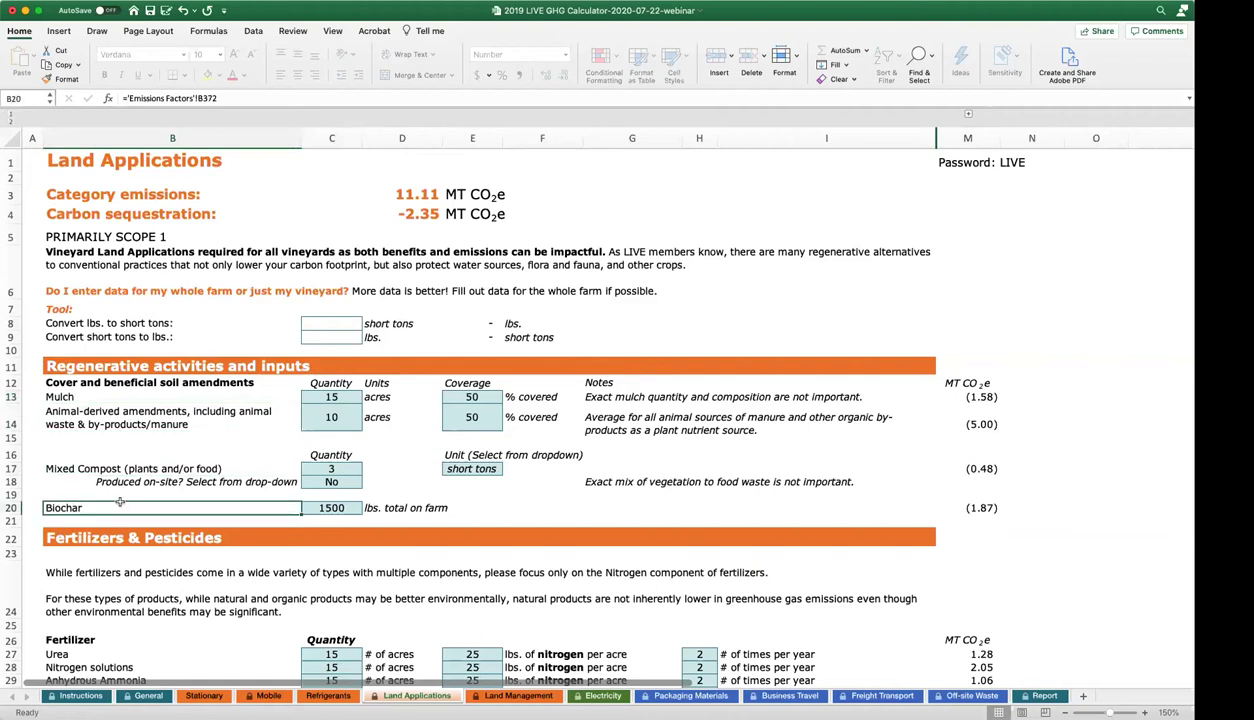
Set the mulch coverage to 100% covered.
left_click(345, 397)
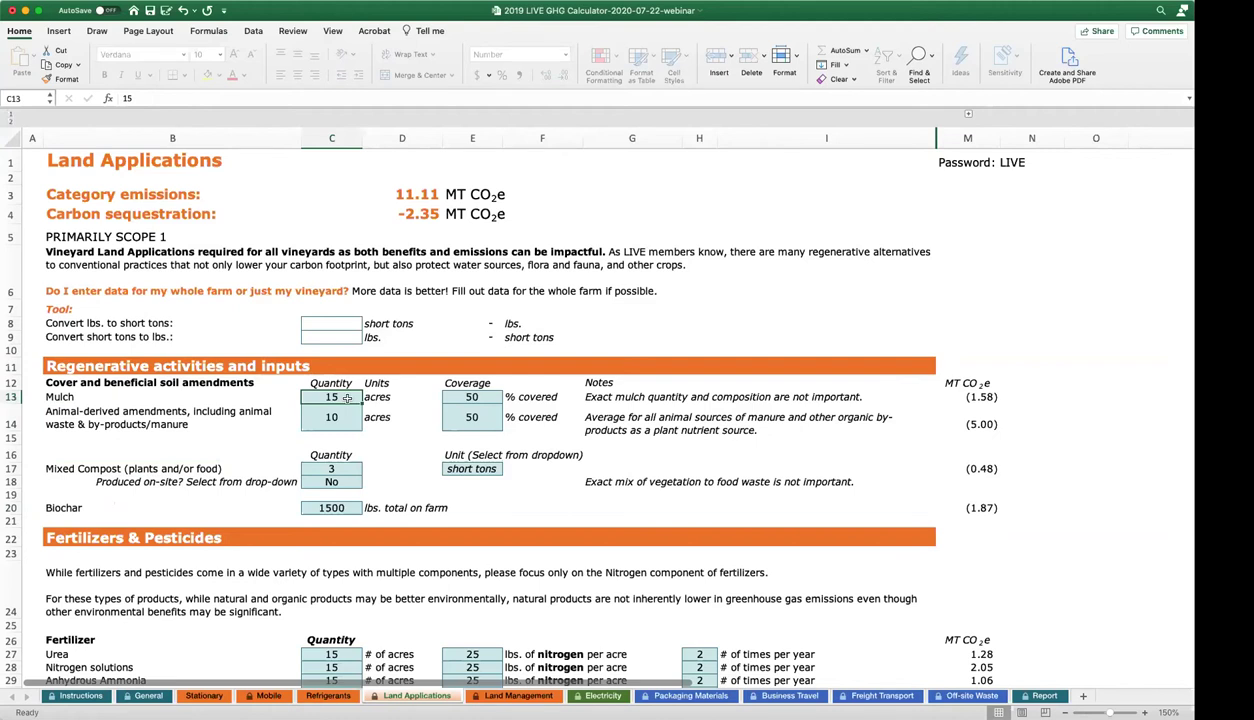
left_click(493, 396)
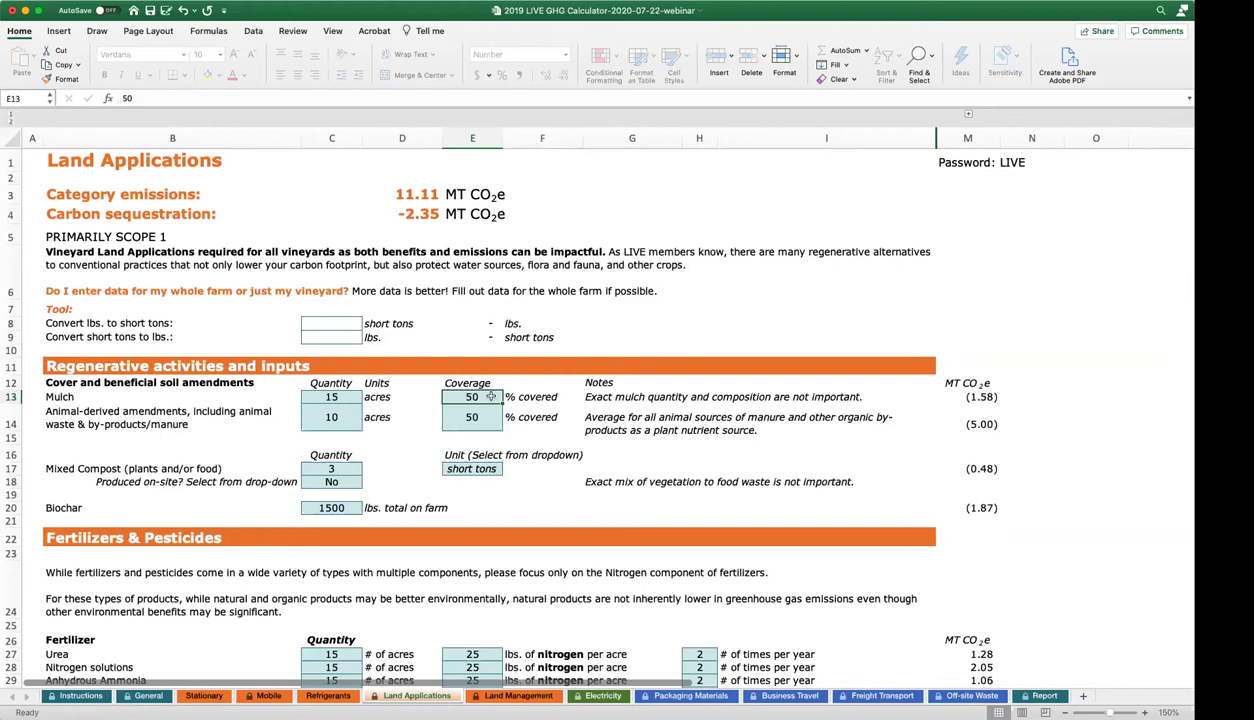
type("100")
key("Return")
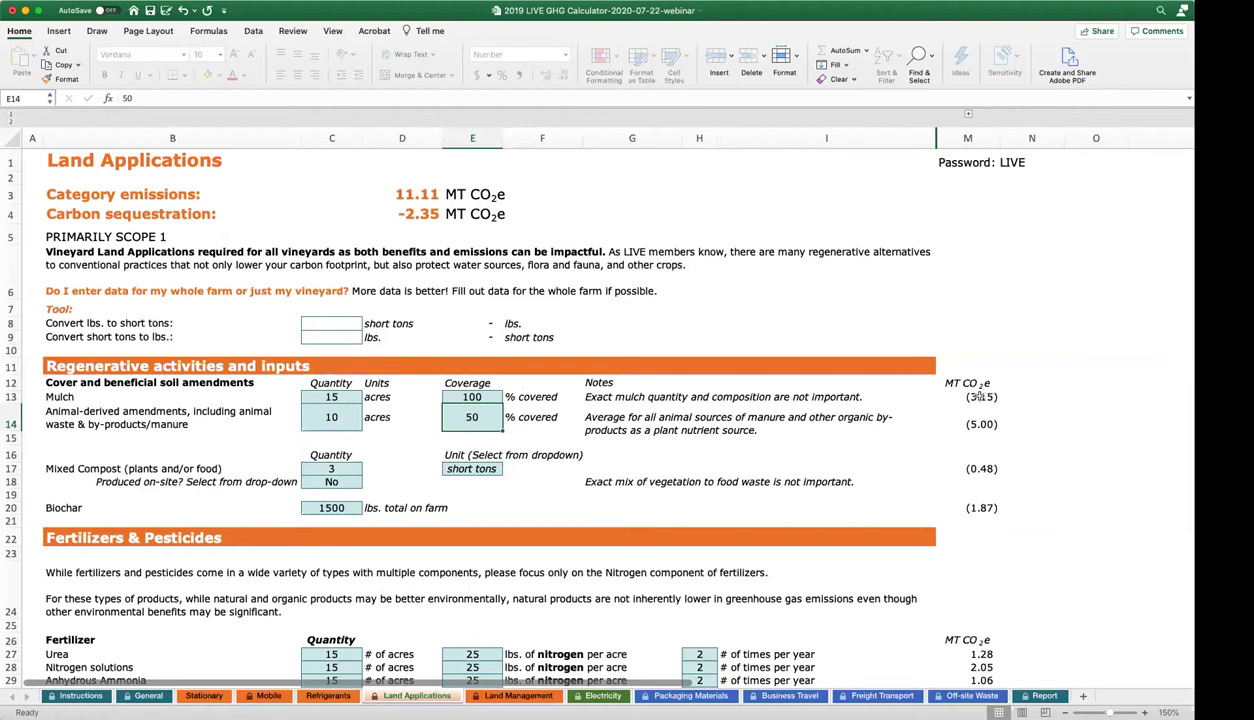
Review the emissions values of the soil amendments and the sheet's carbon sequestration total.
left_click_drag(980, 396, 989, 509)
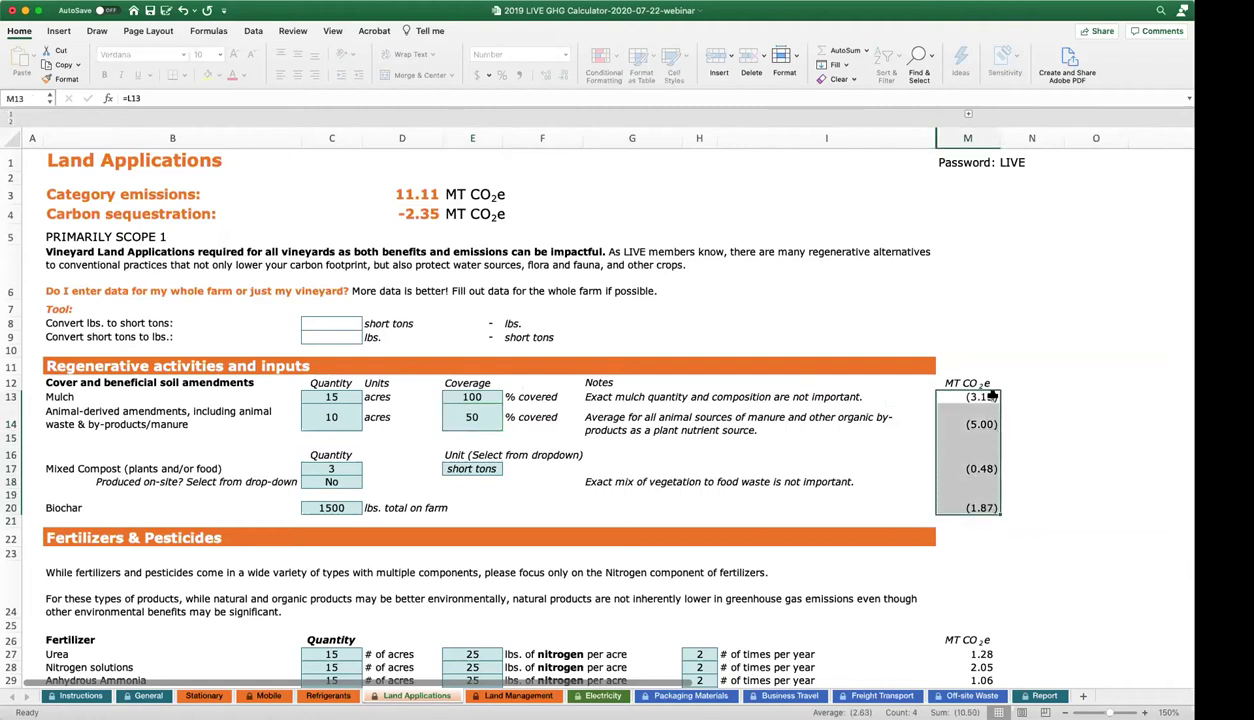
left_click(962, 369)
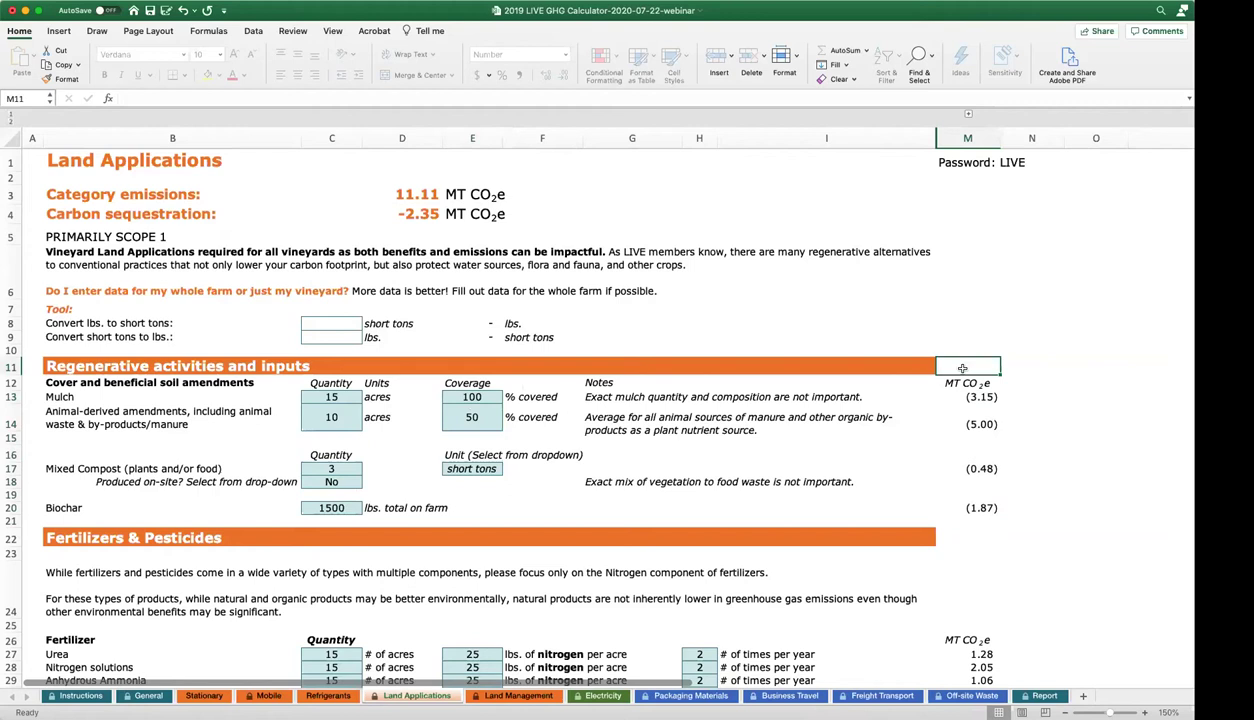
left_click(408, 213)
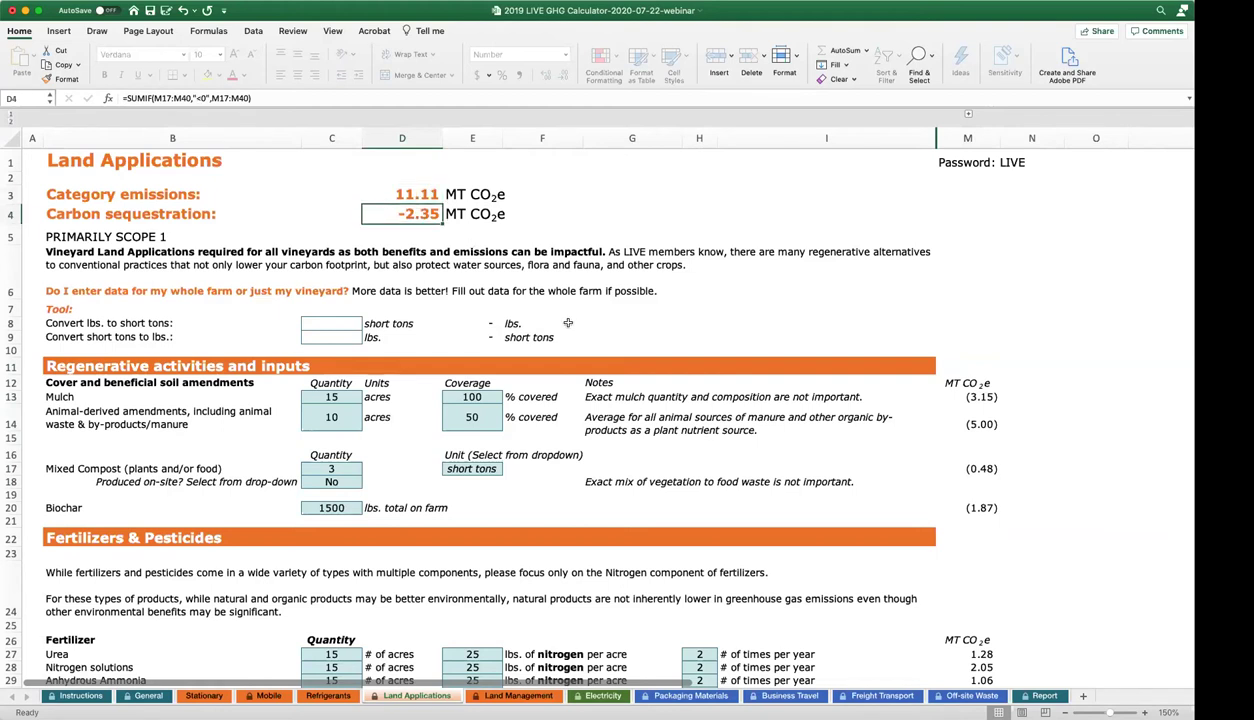
Go to the Fertilizers & Pesticides section and examine the acre quantities for the urea and ammonium nitrate fertilizers.
scroll(567, 323, "down", 5)
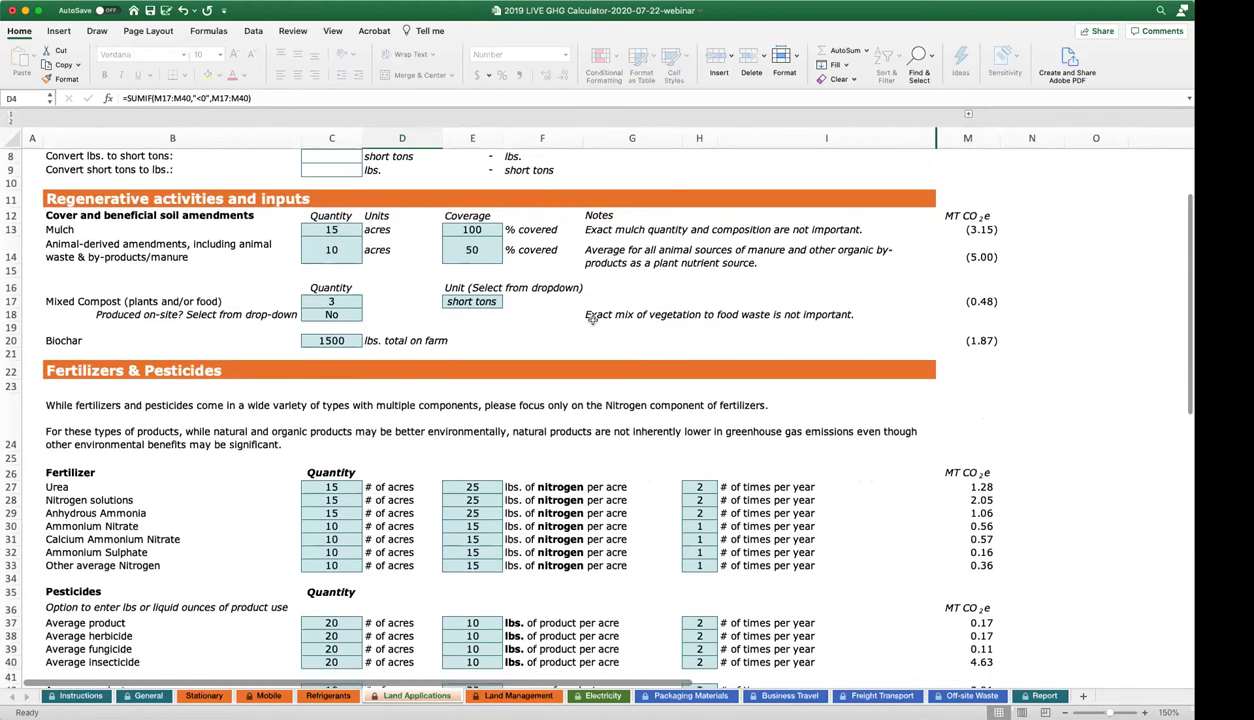
scroll(592, 318, "down", 4)
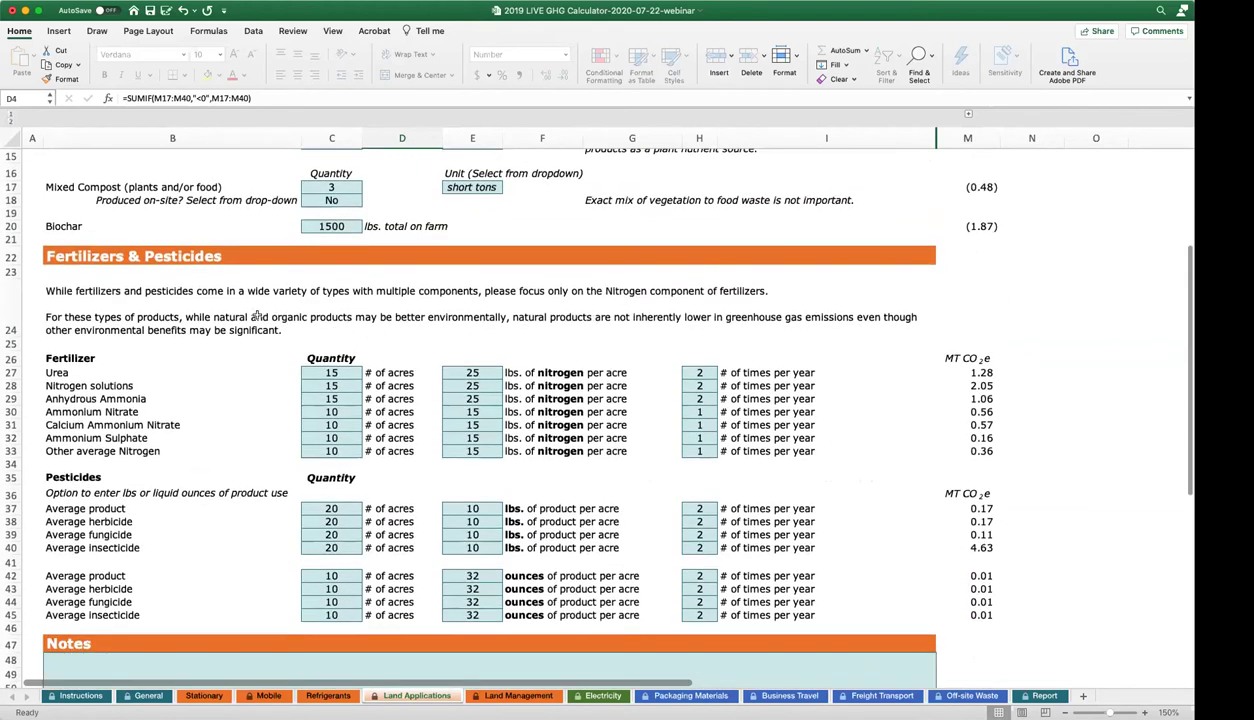
left_click(65, 254)
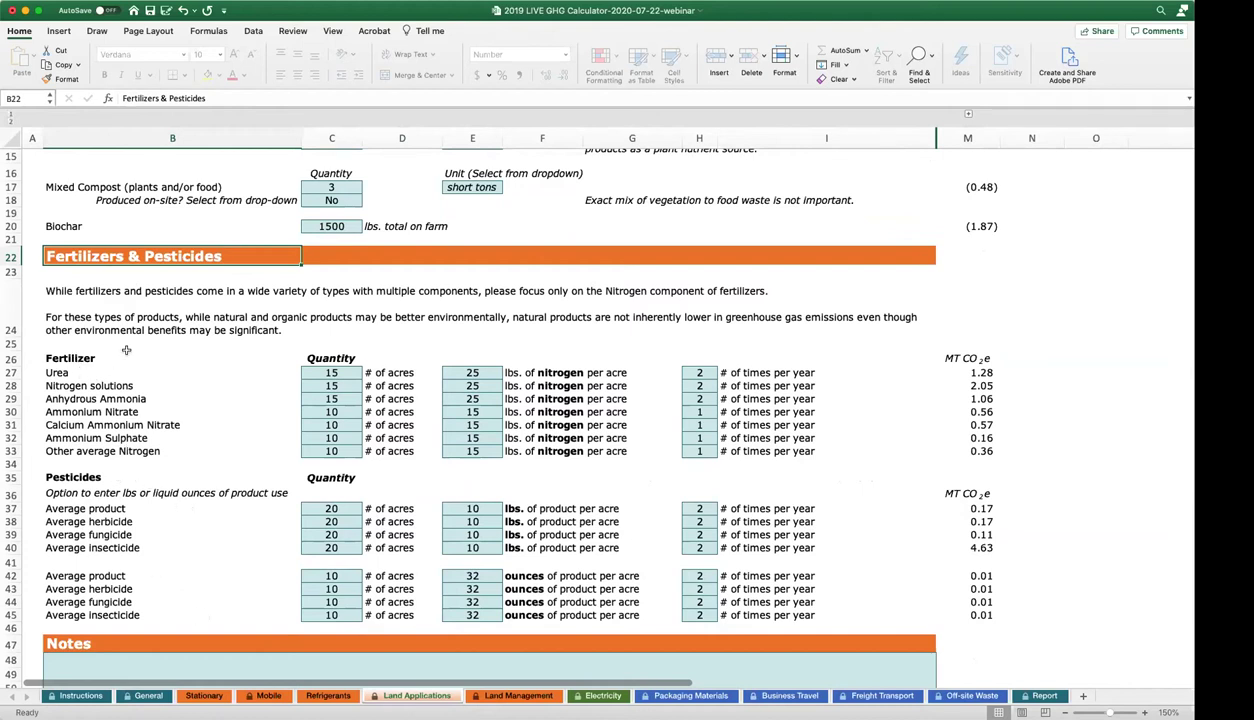
left_click(358, 371)
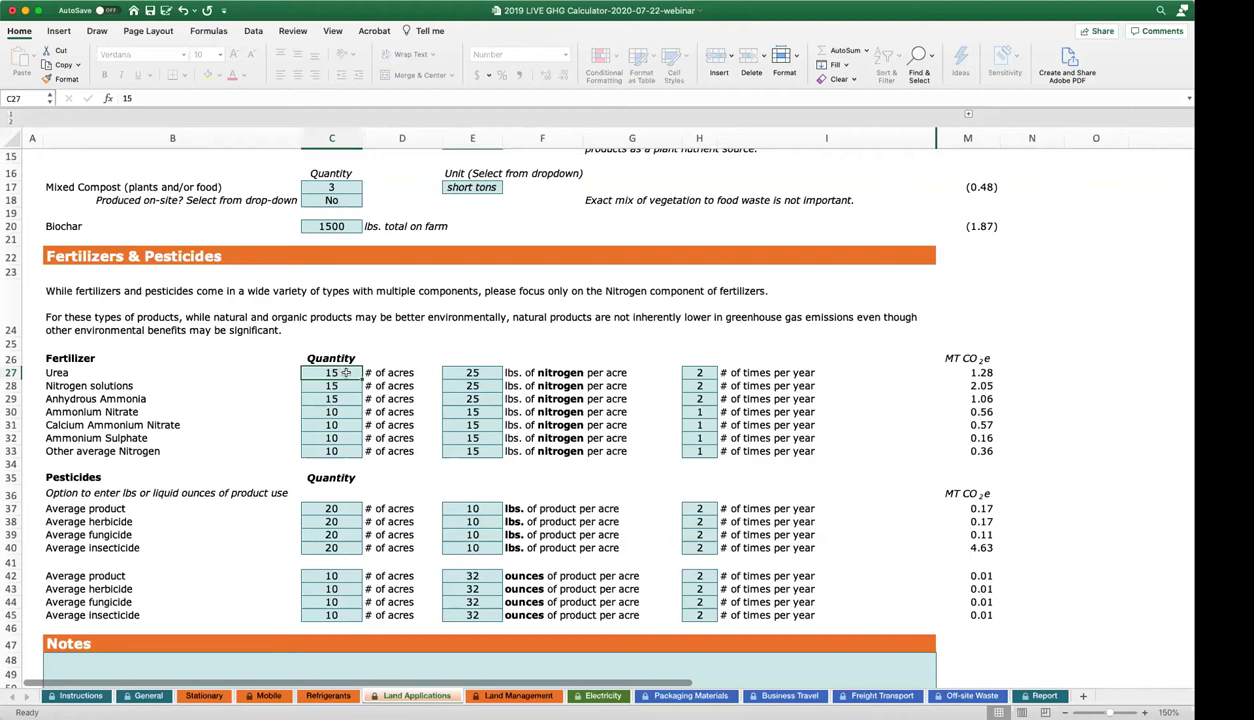
left_click(344, 408)
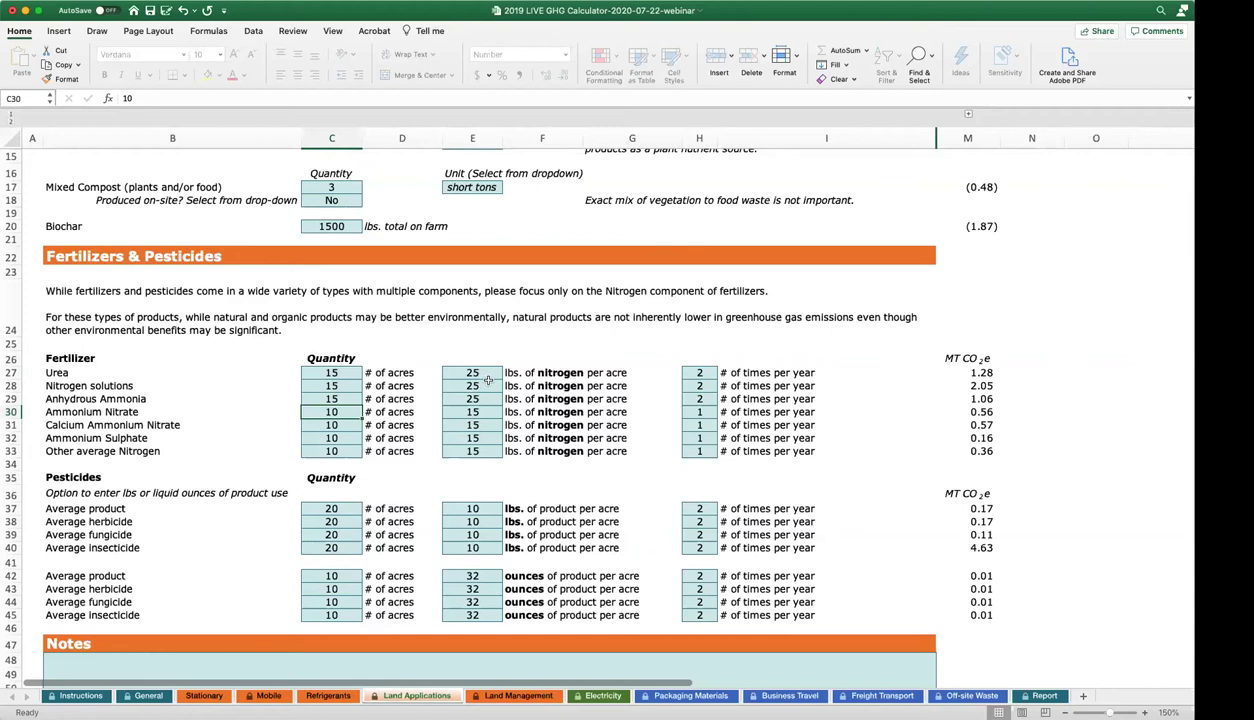
Go through the Urea row's acres, pounds of nitrogen per acre, times per year and resulting emissions.
left_click(333, 371)
key("Right")
key("Right")
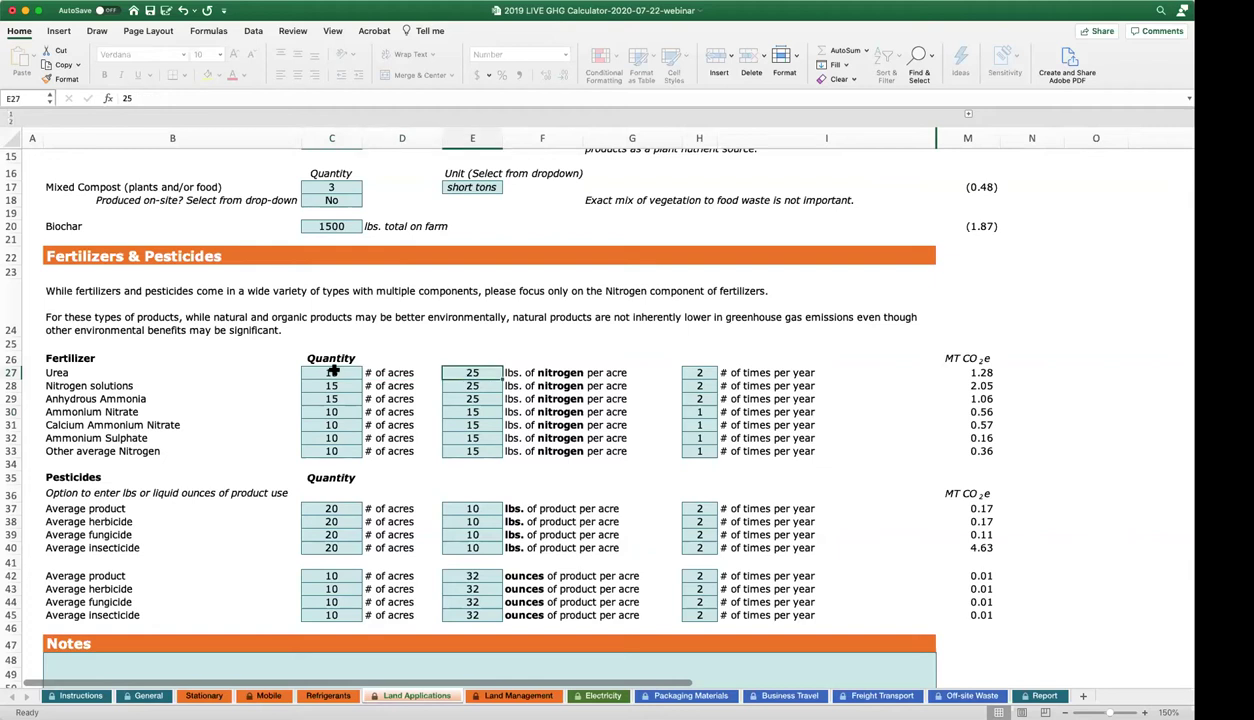
key("Right")
key("Right")
key("Right")
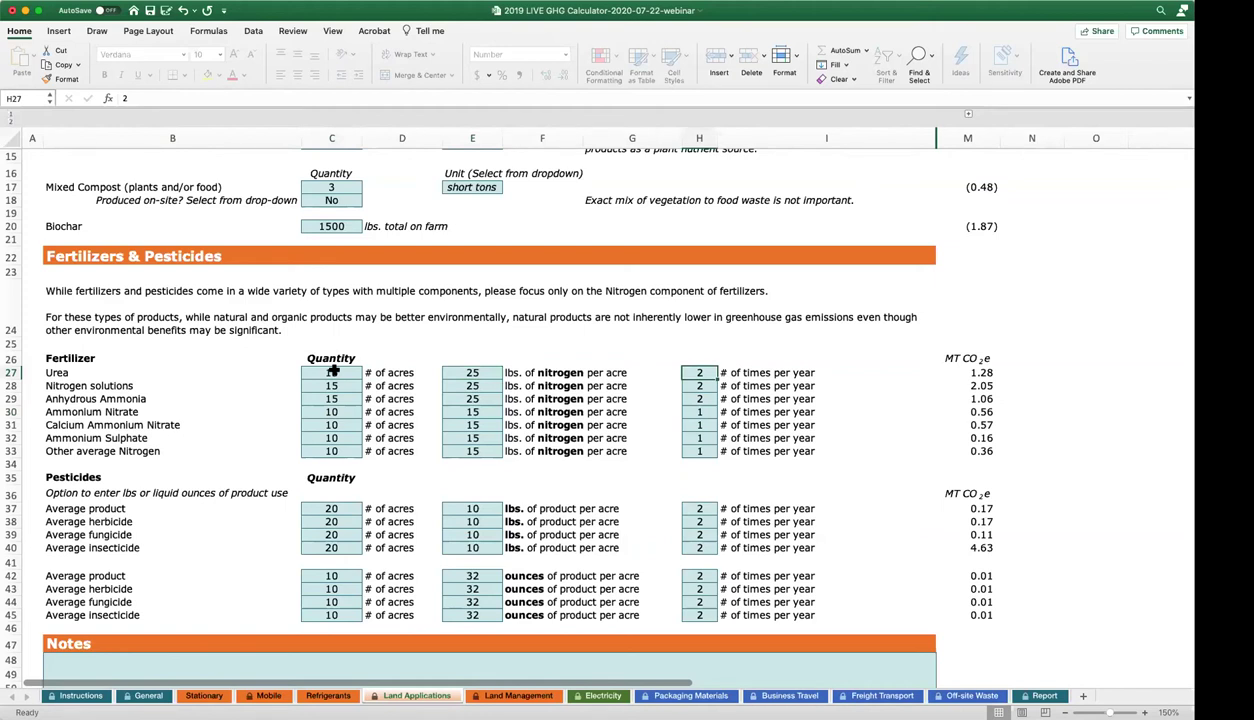
key("Right")
key("Right")
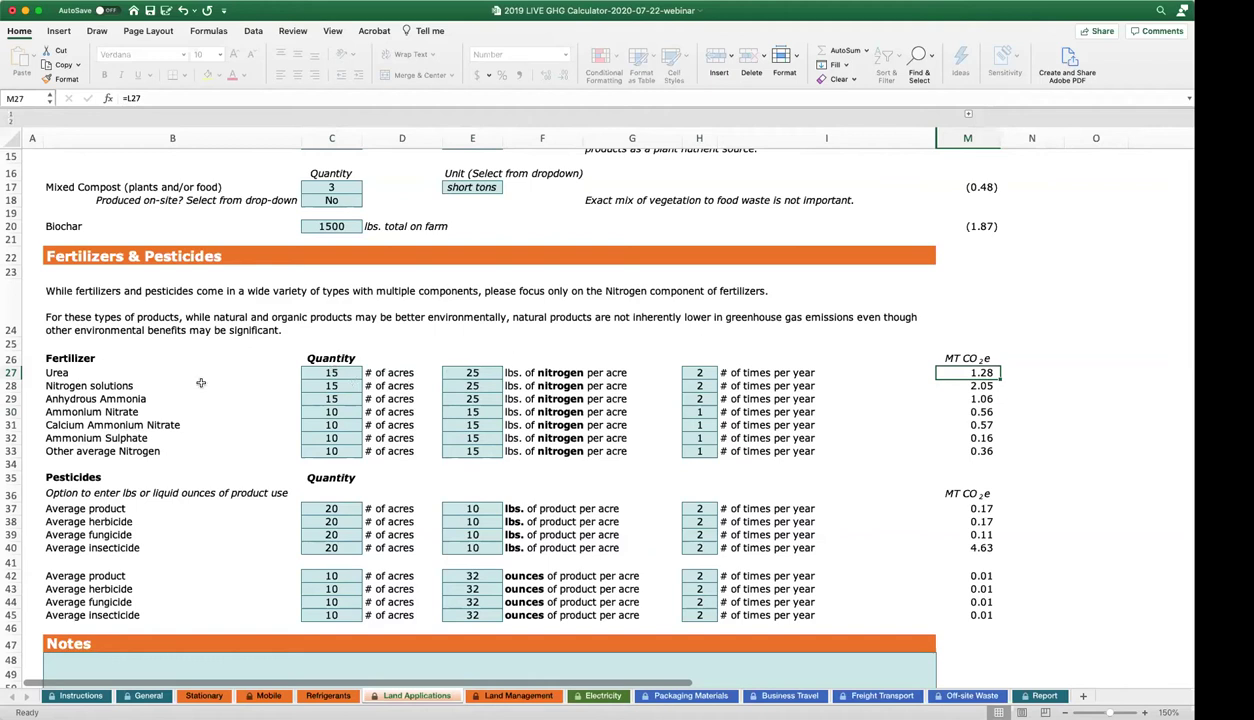
Compare the urea, nitrogen solutions and anhydrous ammonia rows, and examine the pesticide entries in pounds and ounces.
left_click_drag(84, 368, 84, 410)
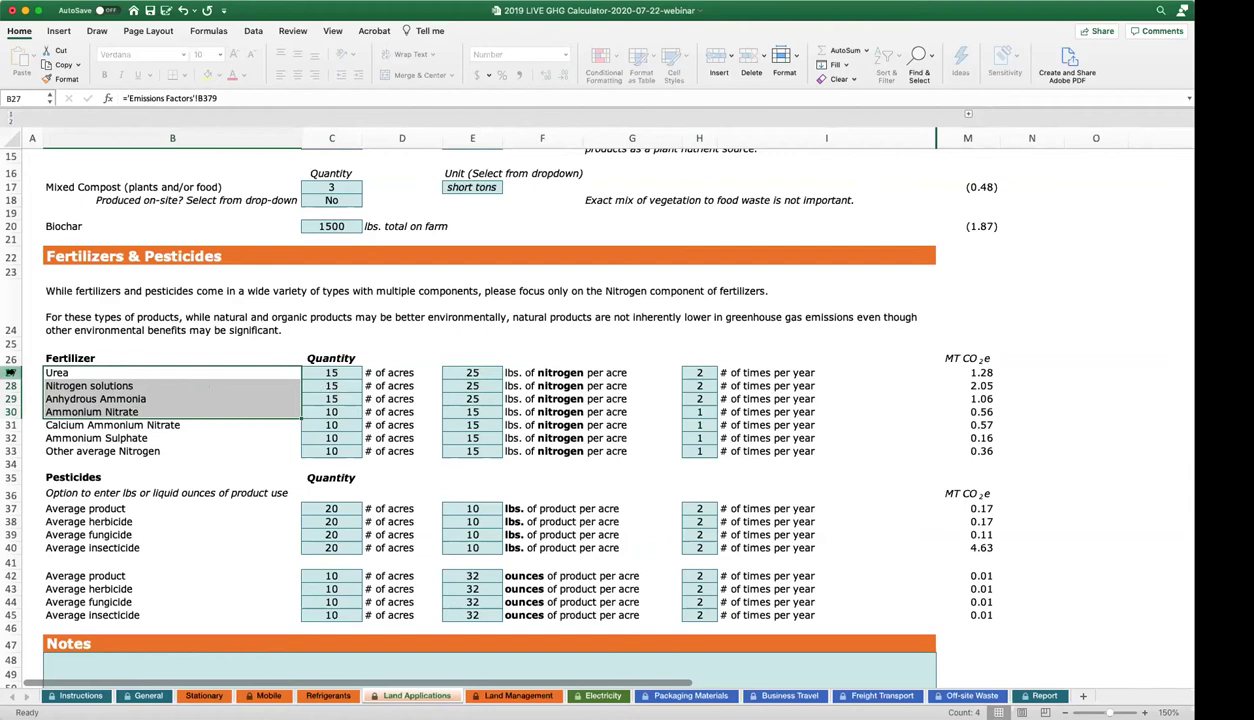
left_click_drag(11, 372, 11, 398)
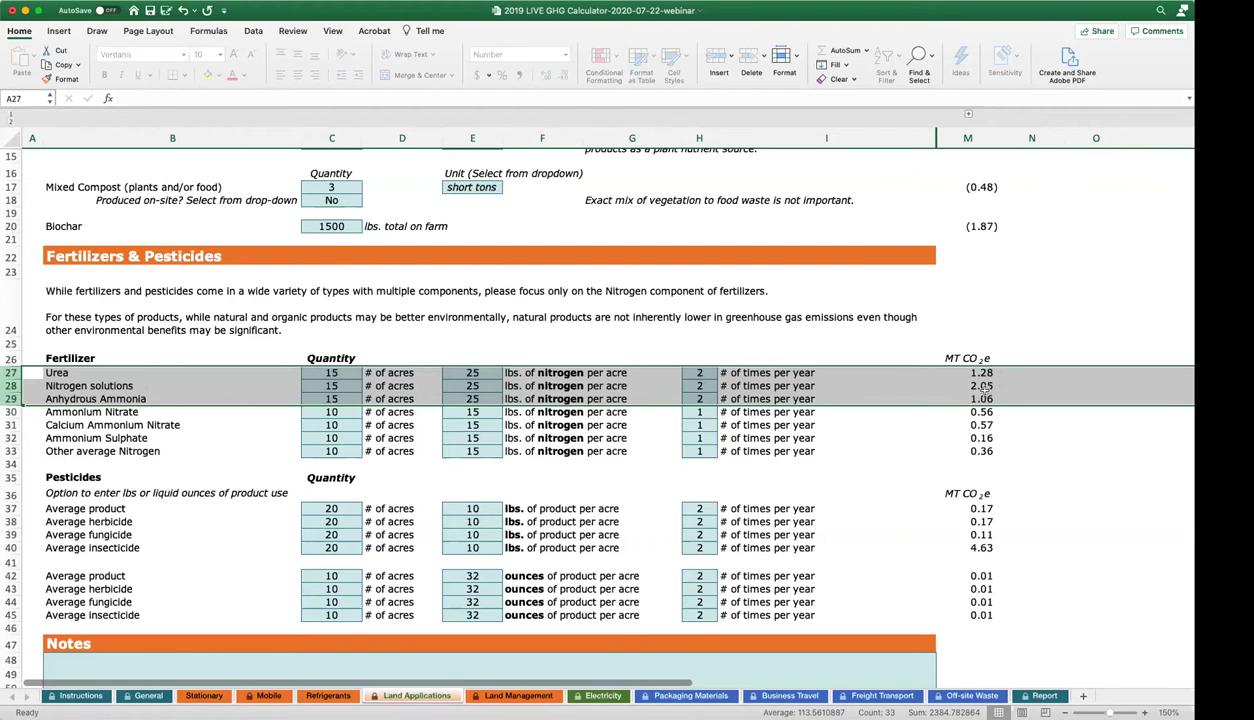
left_click(141, 362)
left_click(98, 476)
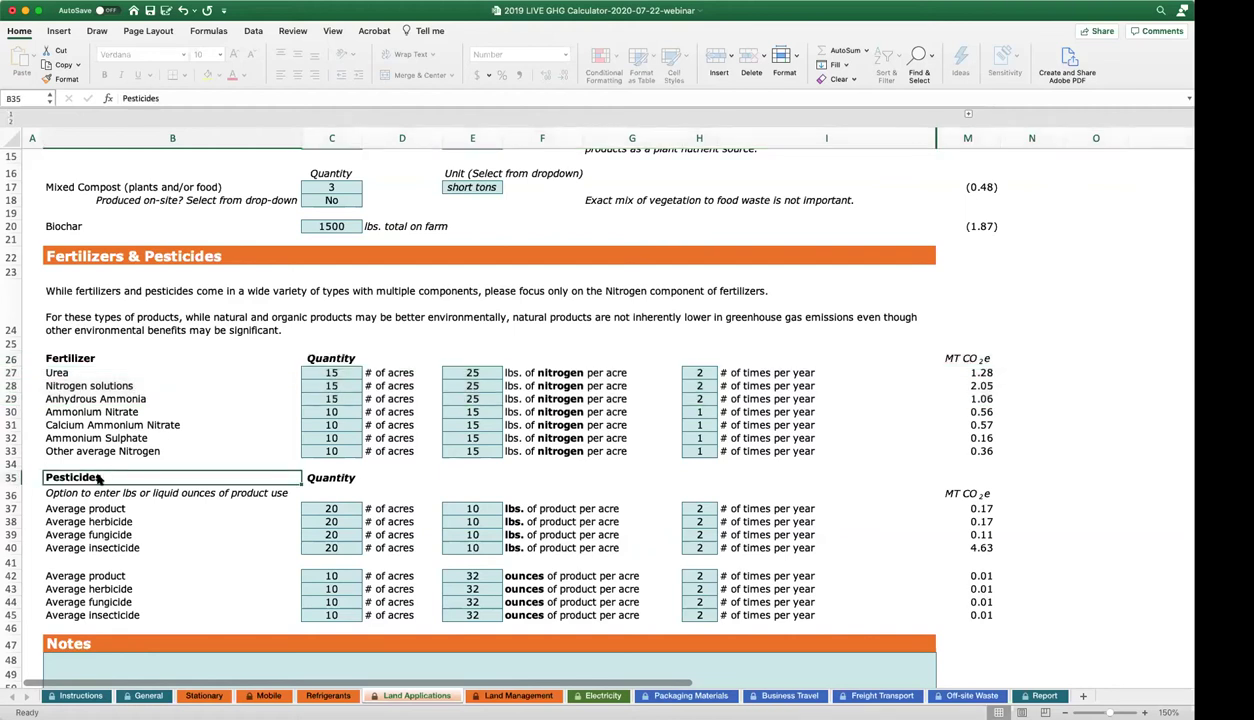
scroll(98, 478, "down", 5)
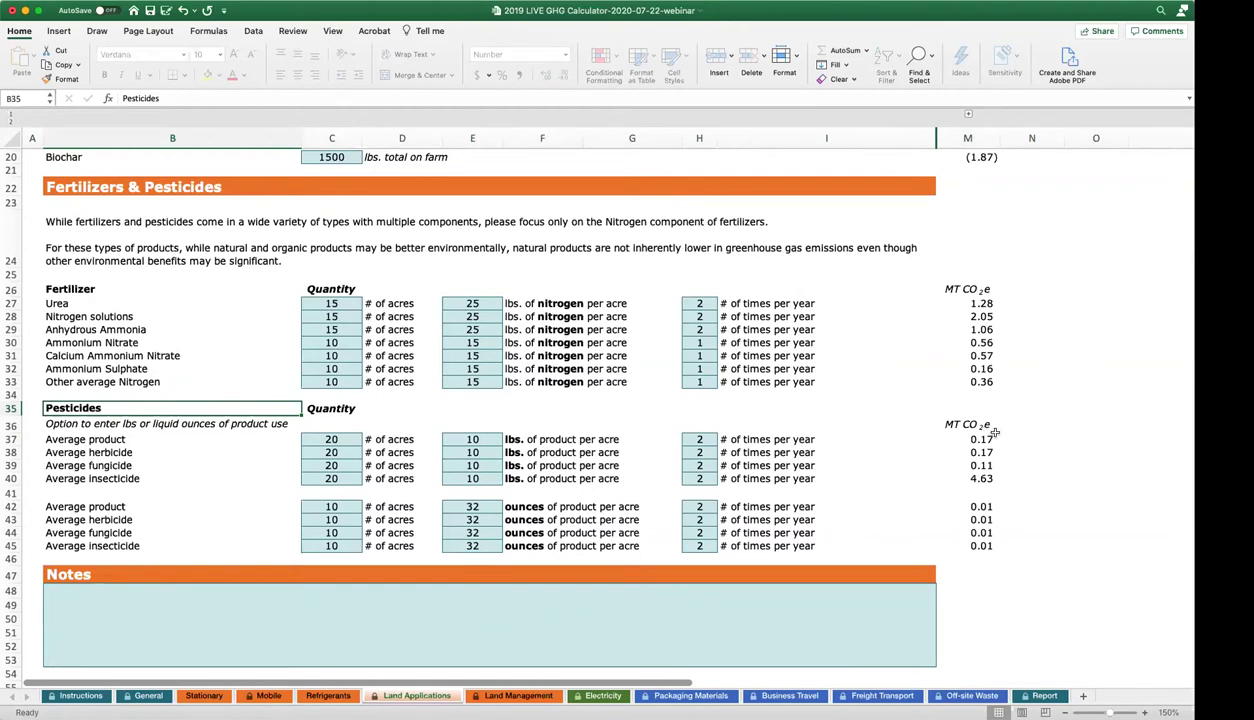
Review the emissions values of all pesticide rows and the Land Applications category emissions total.
left_click_drag(984, 440, 984, 546)
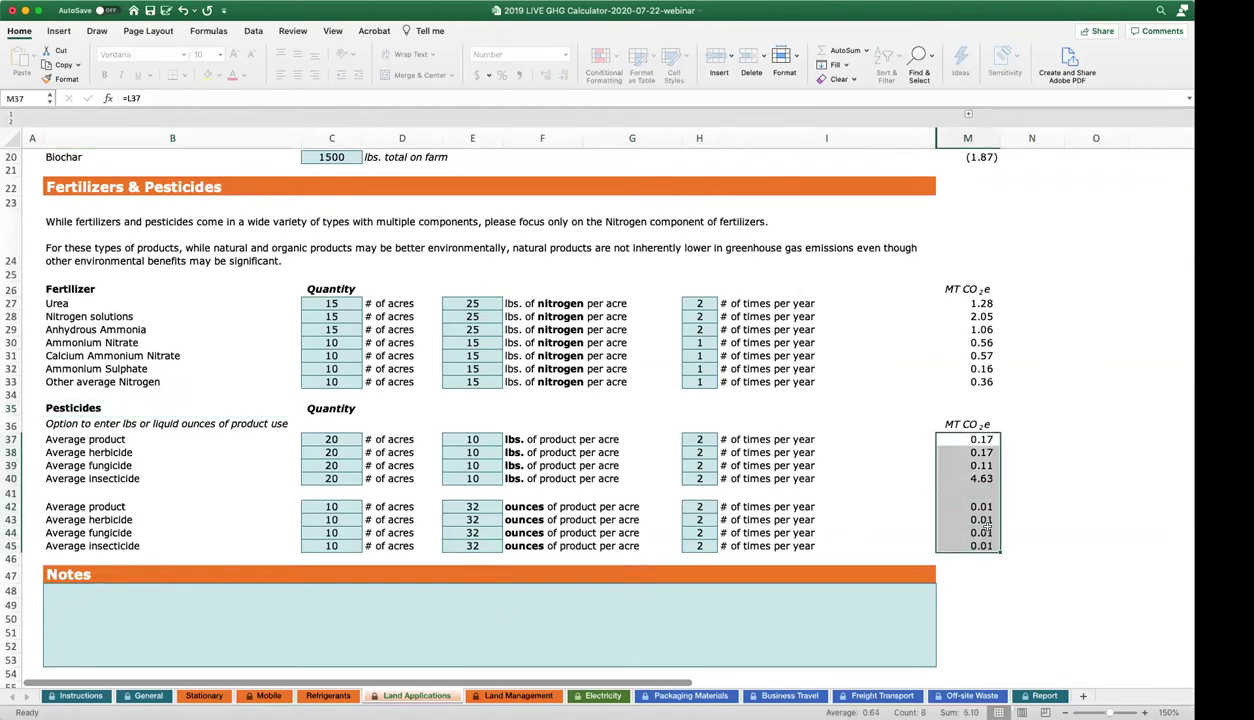
scroll(497, 426, "up", 10)
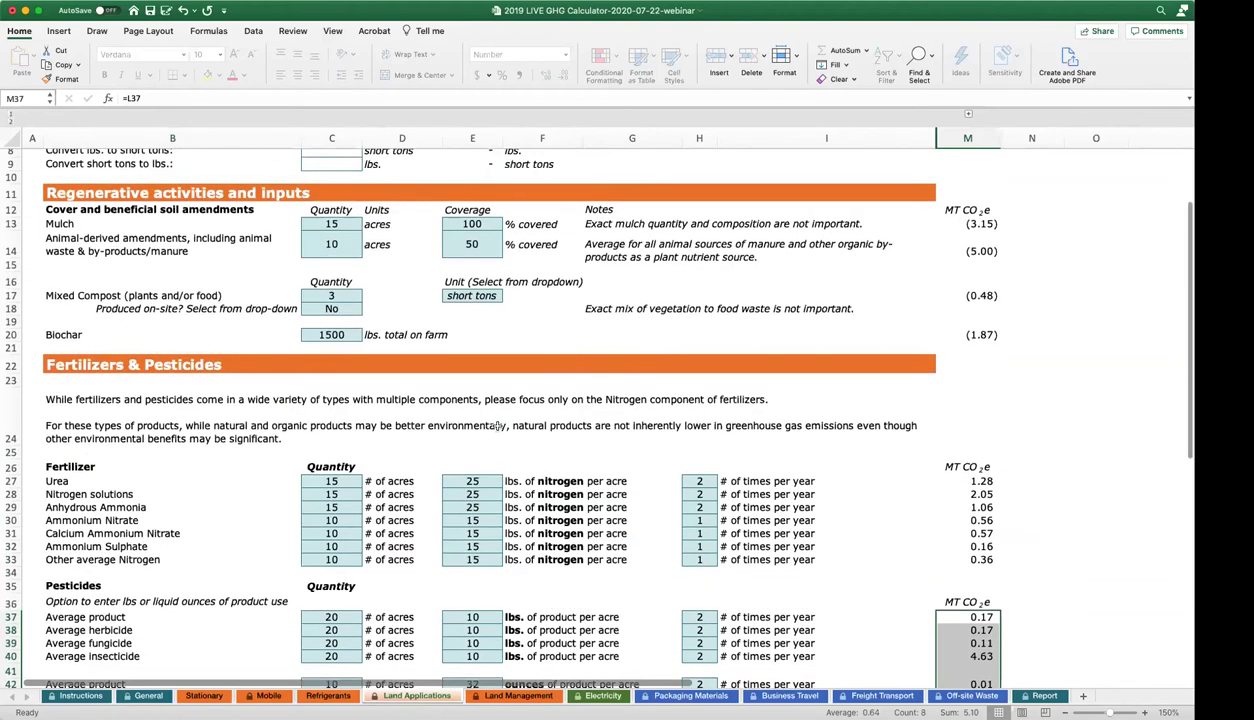
left_click(409, 192)
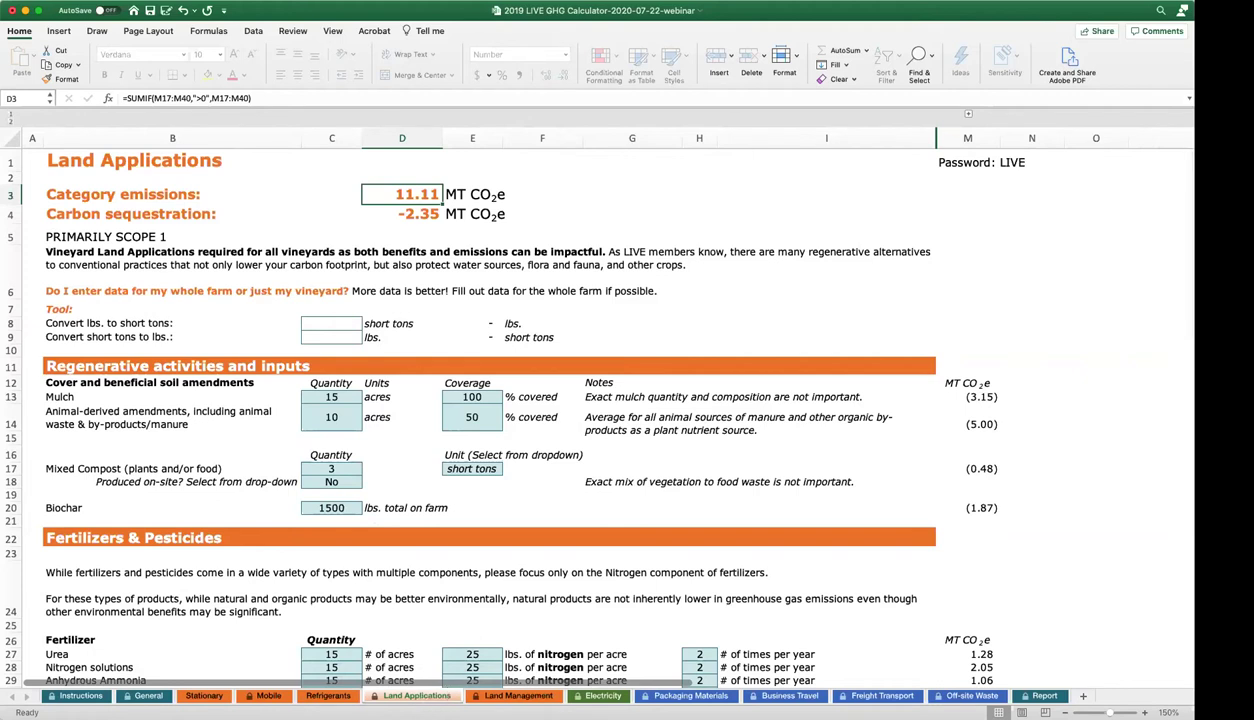
Go to the Land Management sheet and look over its introduction, category totals, climate region and tillage sections.
left_click(505, 695)
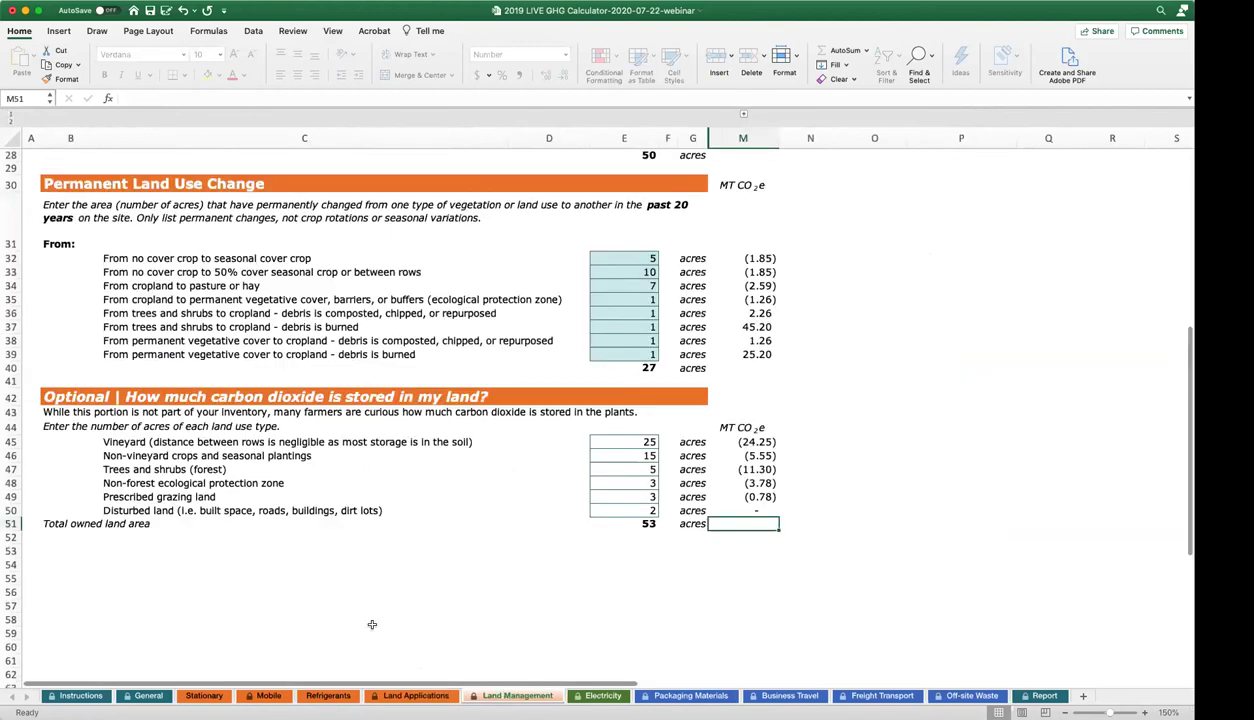
scroll(337, 611, "up", 5)
scroll(337, 611, "up", 3)
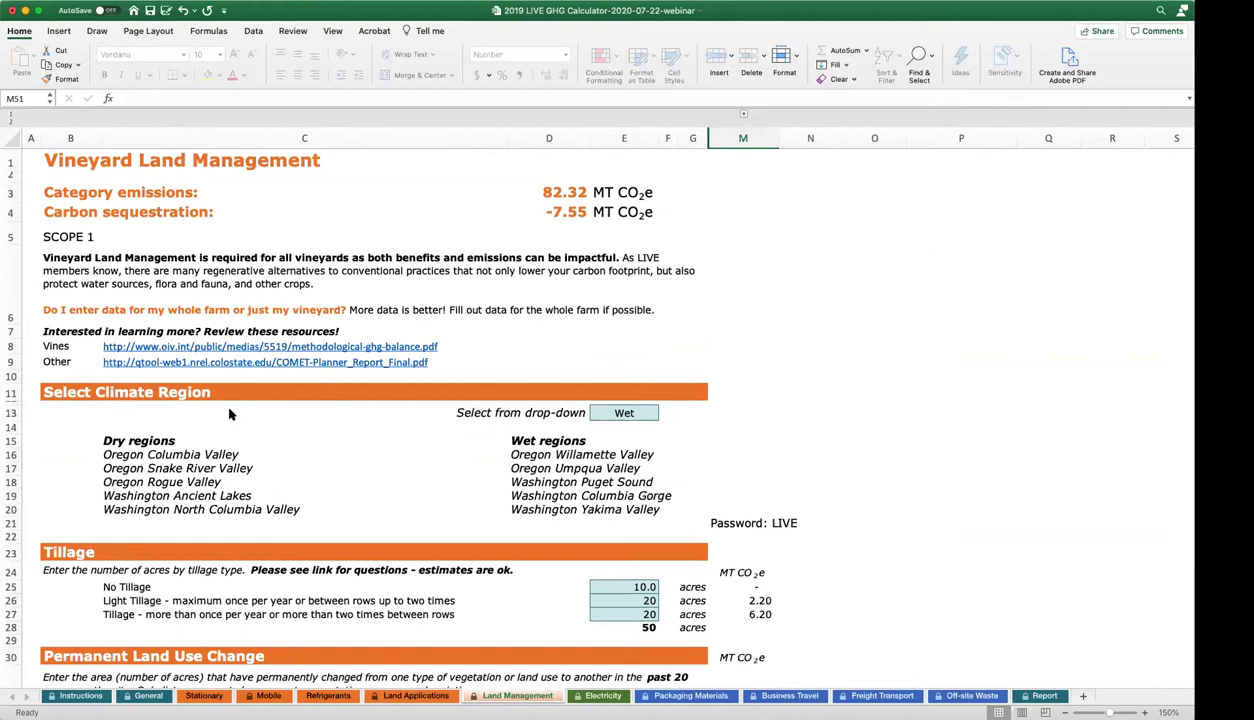
scroll(232, 445, "down", 1)
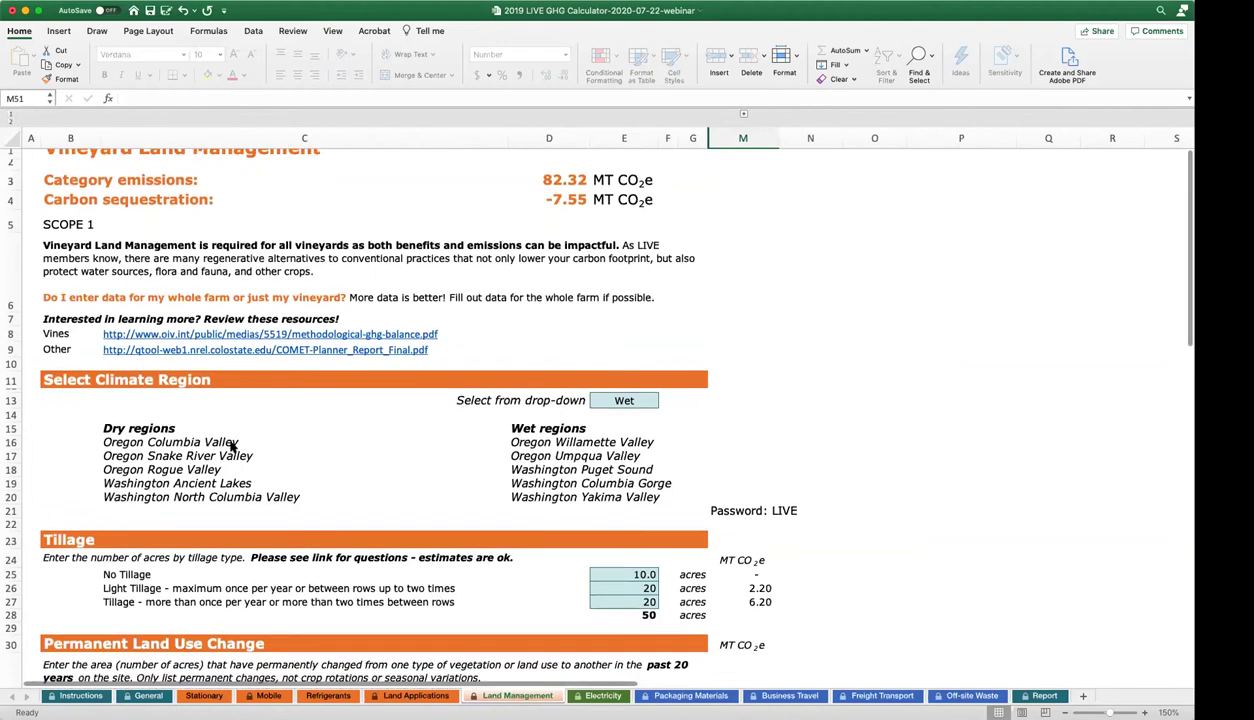
scroll(232, 447, "down", 1)
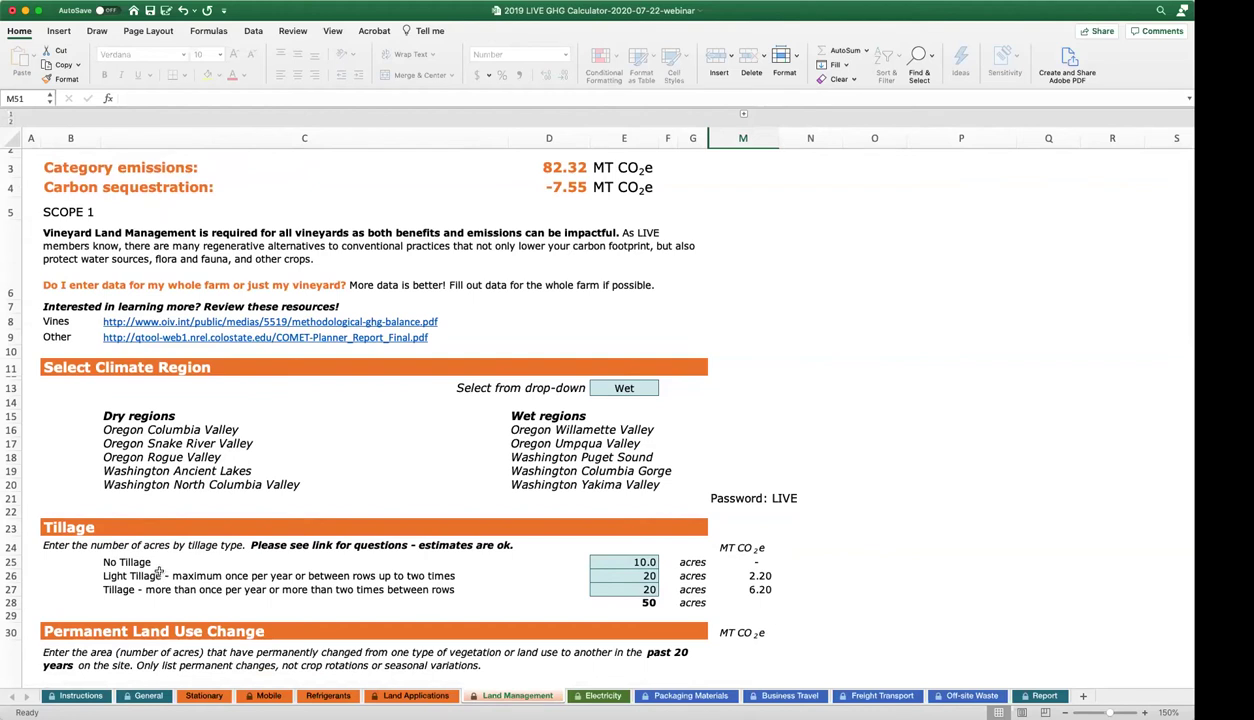
scroll(158, 572, "down", 3)
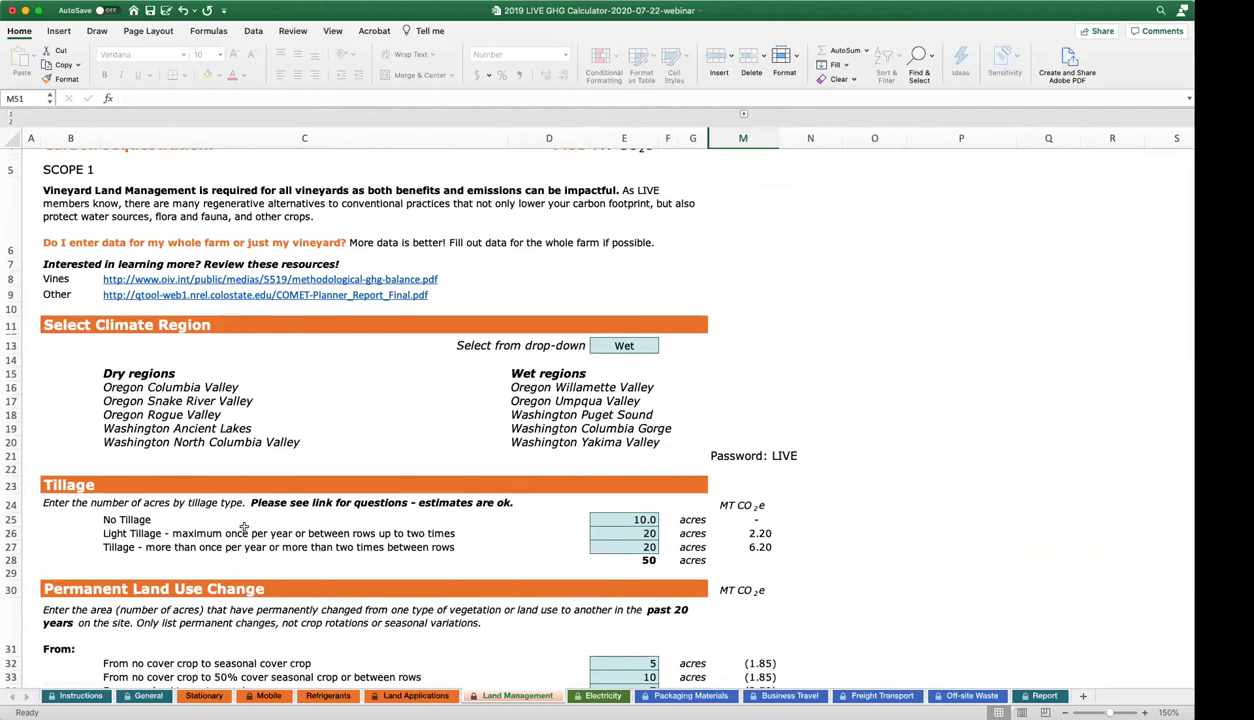
Set the climate region to Wet in the Select Climate Region section.
left_click(67, 325)
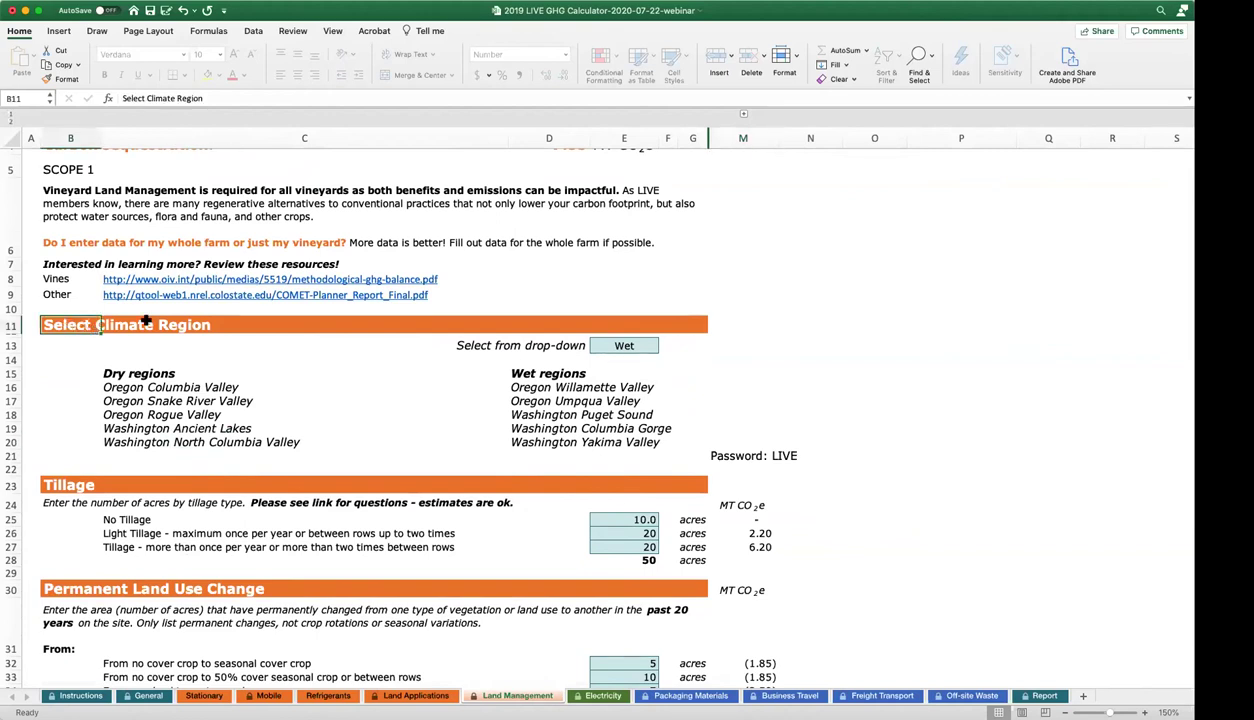
left_click(633, 342)
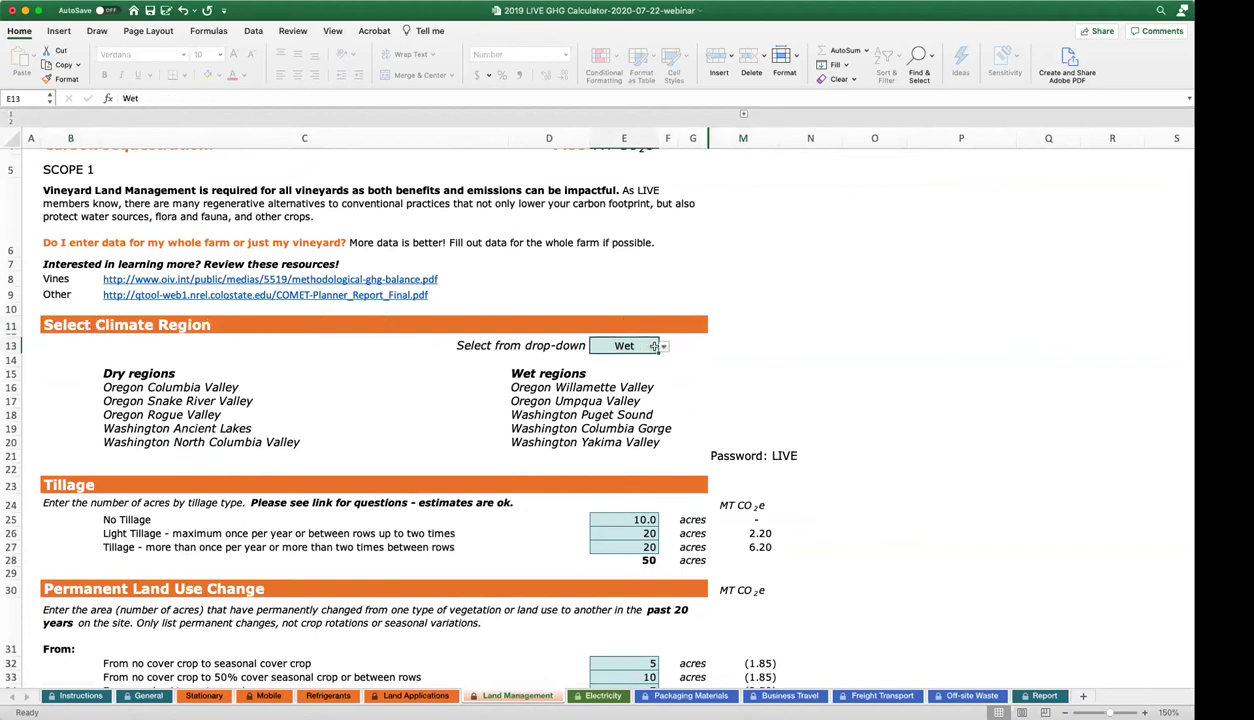
left_click(661, 347)
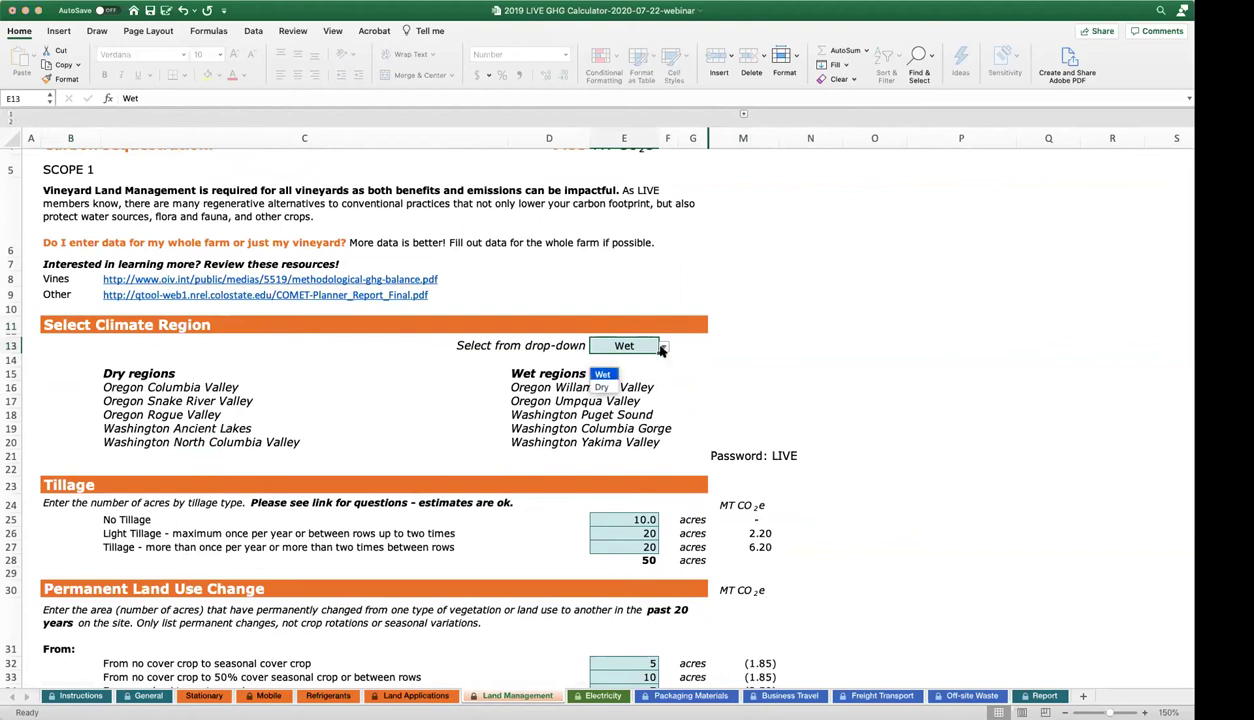
left_click(602, 374)
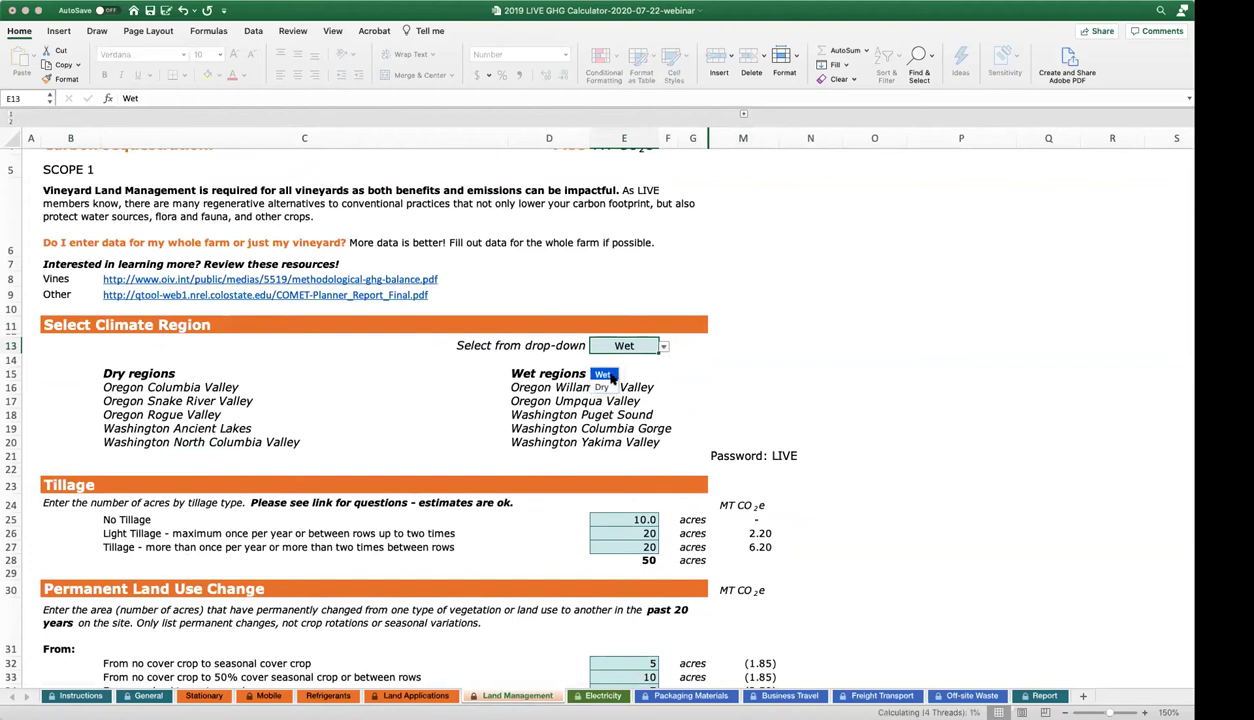
Examine the lists of dry and wet regions under the climate region selection.
left_click_drag(150, 372, 575, 445)
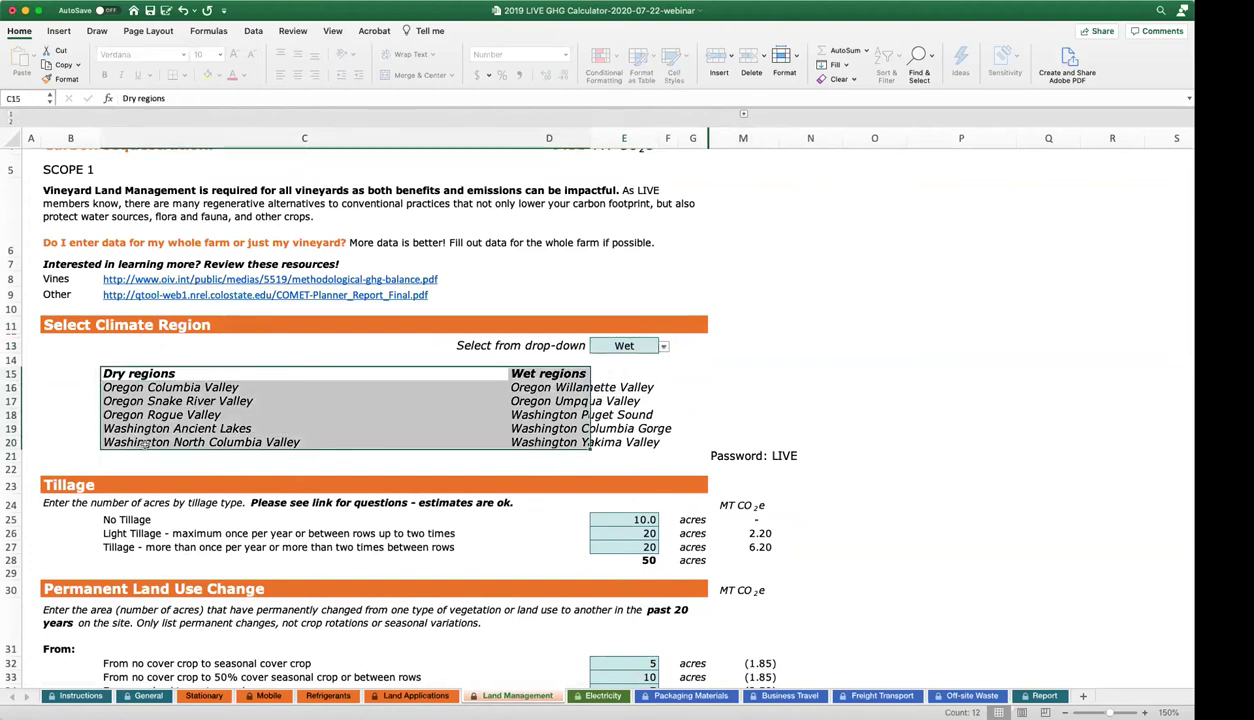
left_click(70, 328)
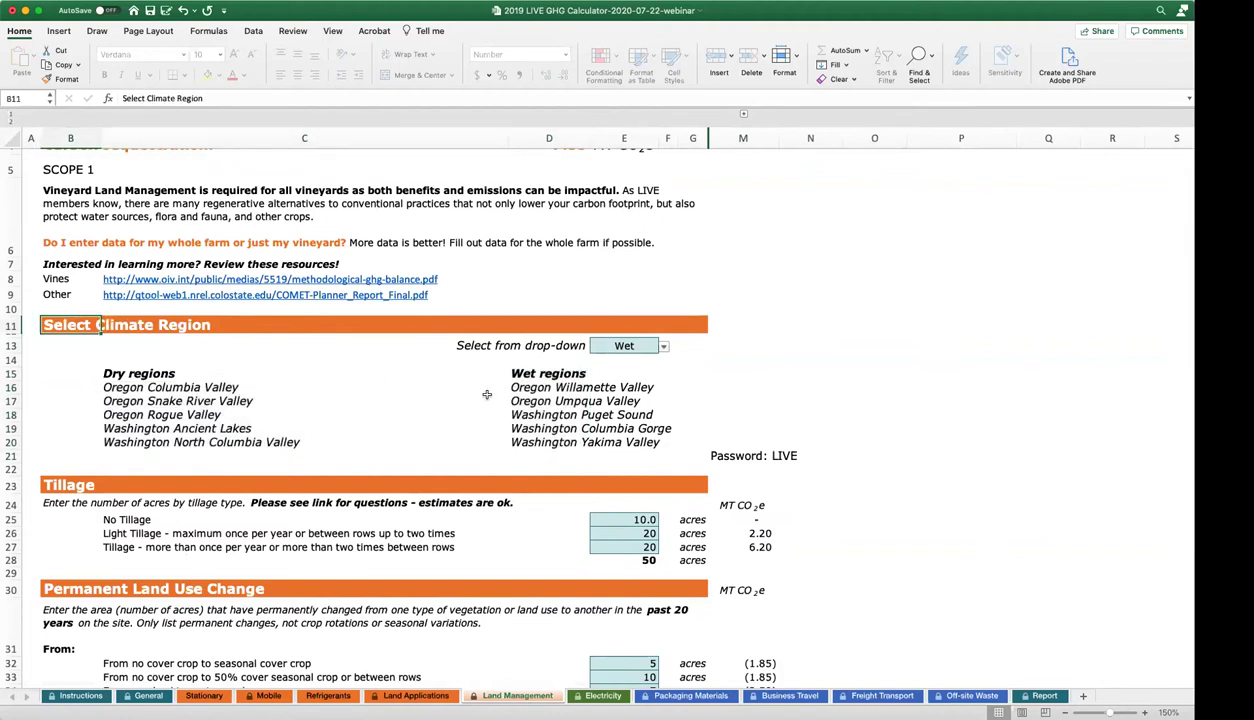
left_click(535, 370)
Go through the Tillage section's acre entries for no tillage, light tillage and tillage, and check the no-tillage emissions.
scroll(605, 392, "down", 5)
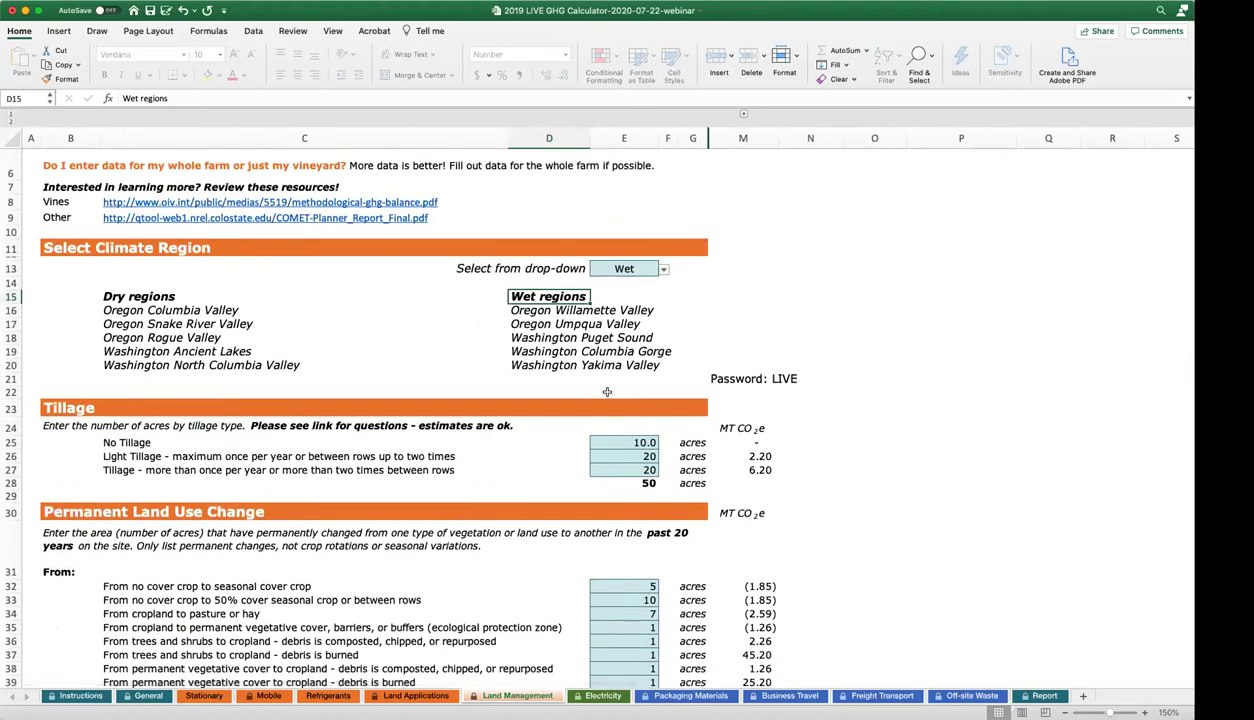
scroll(748, 378, "down", 1)
scroll(748, 378, "down", 1)
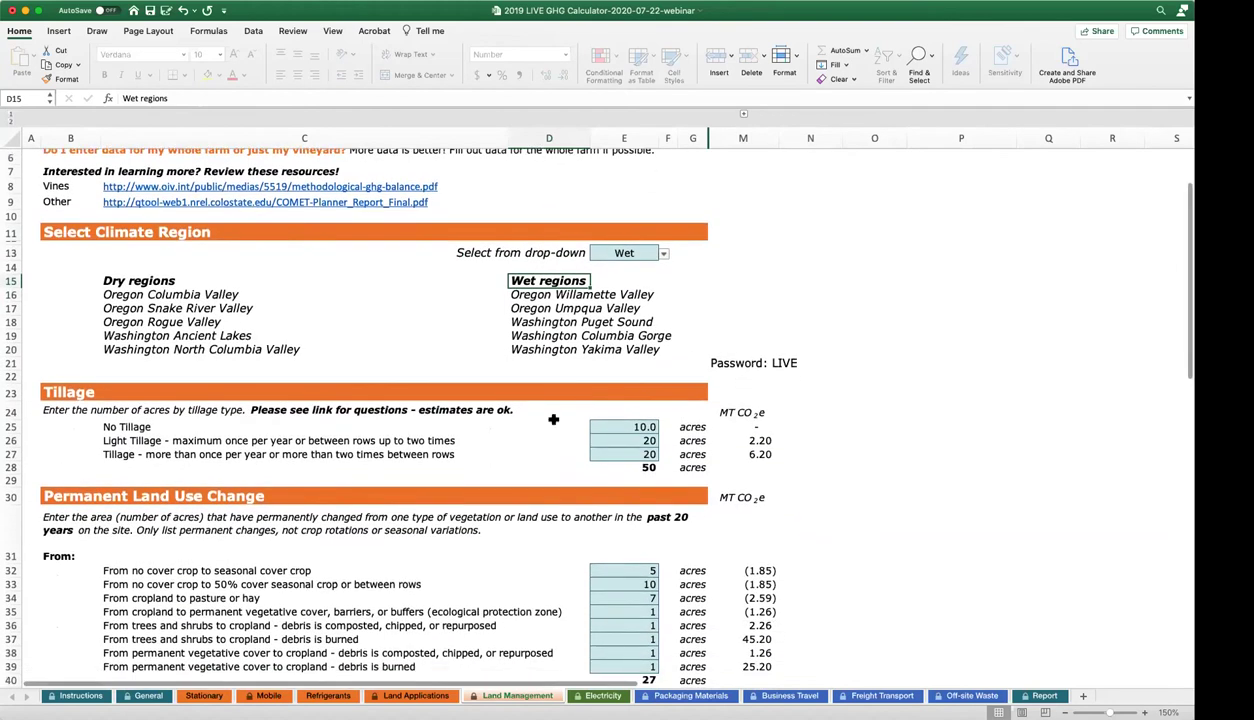
scroll(600, 405, "down", 1)
left_click(605, 405)
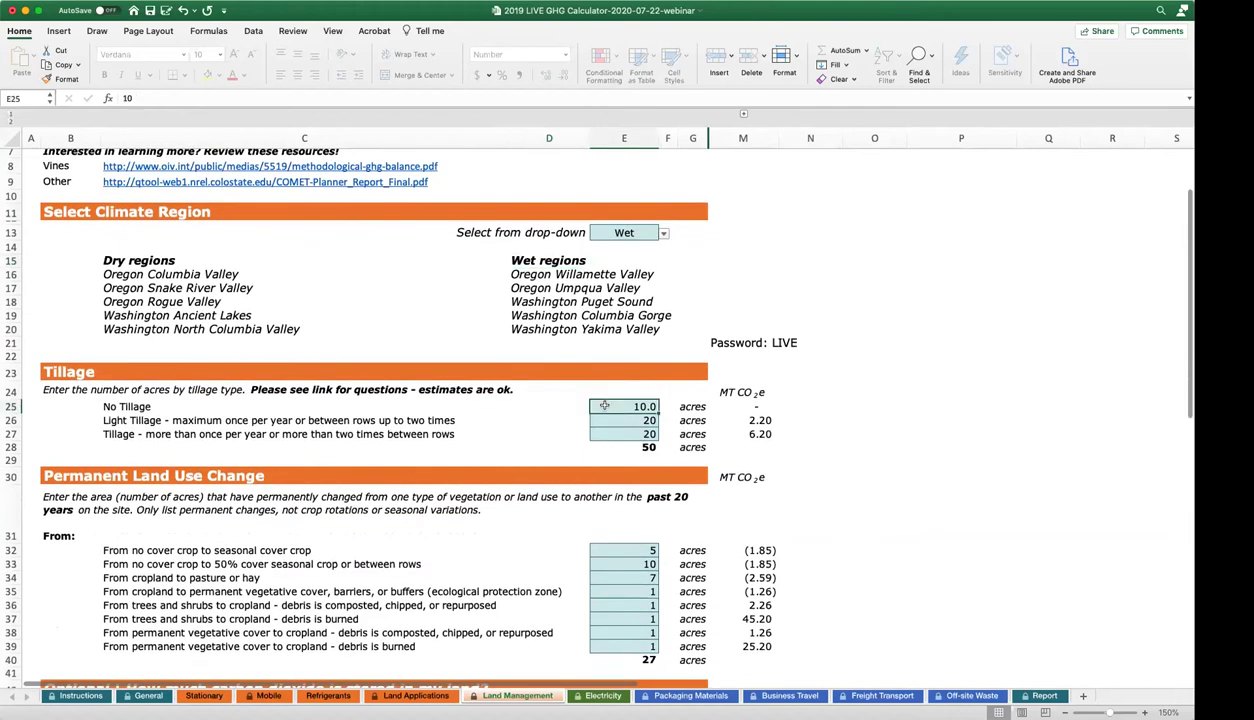
scroll(604, 404, "down", 2)
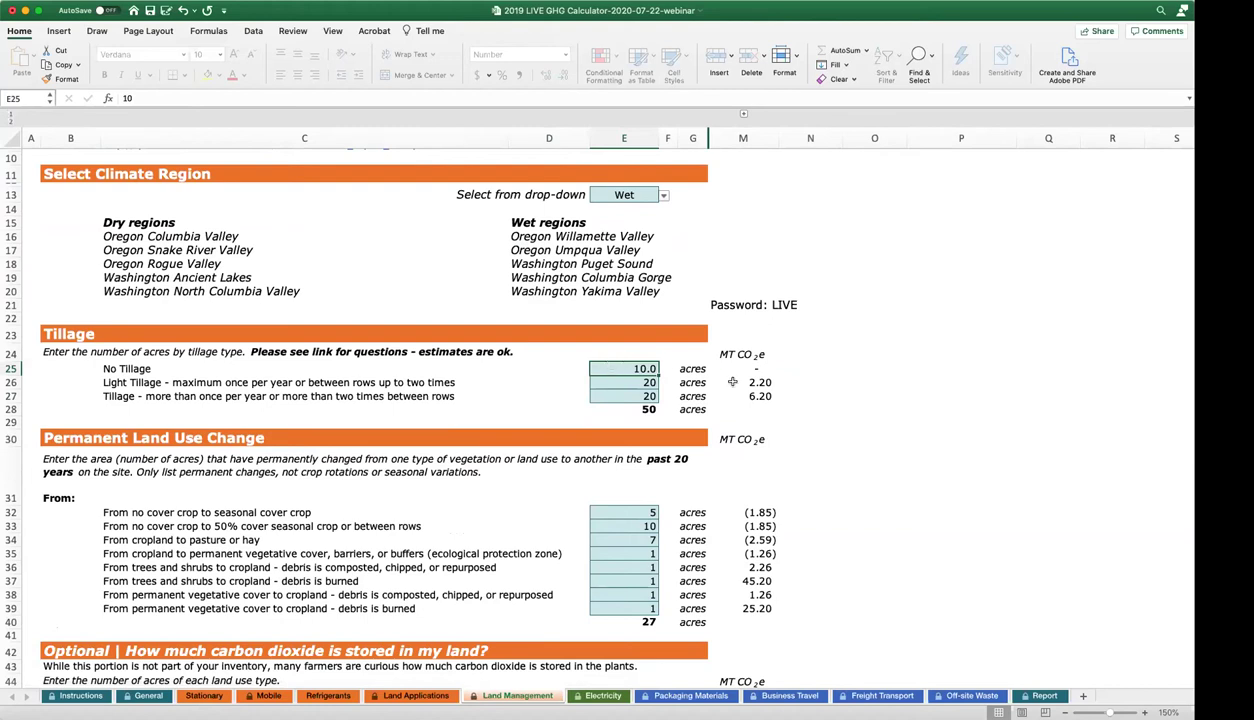
left_click(746, 366)
left_click(613, 369)
left_click(605, 383)
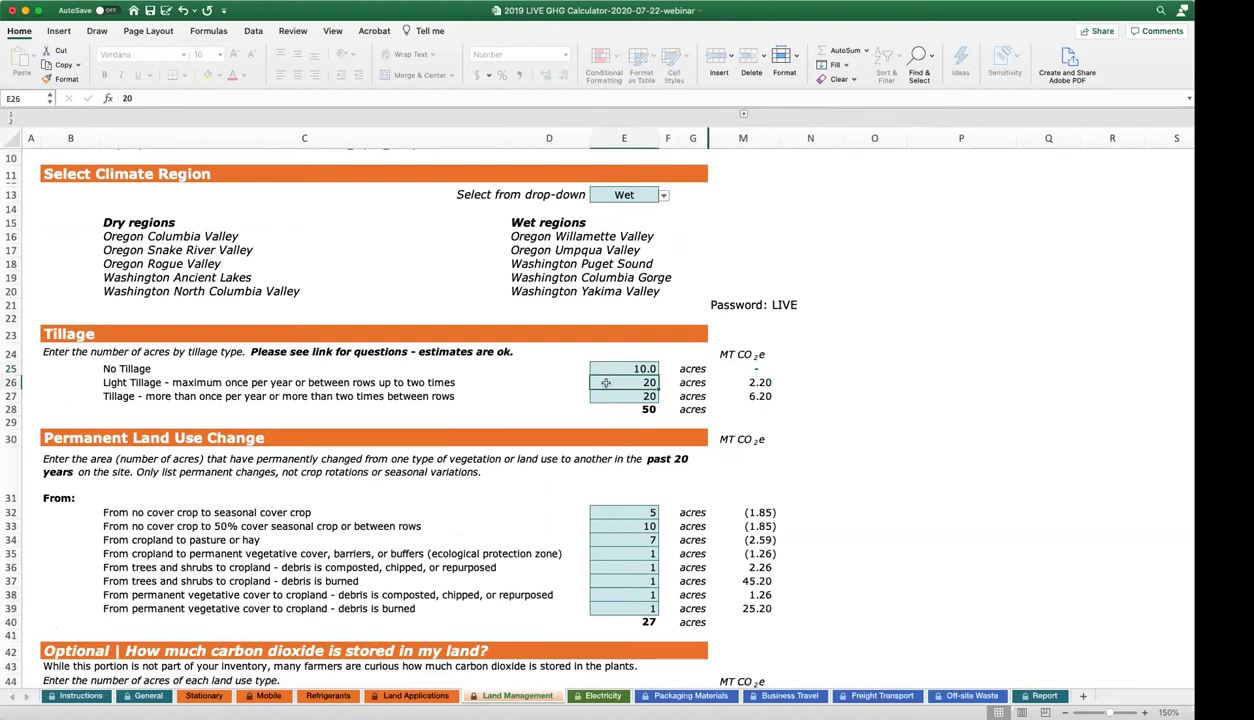
left_click(592, 396)
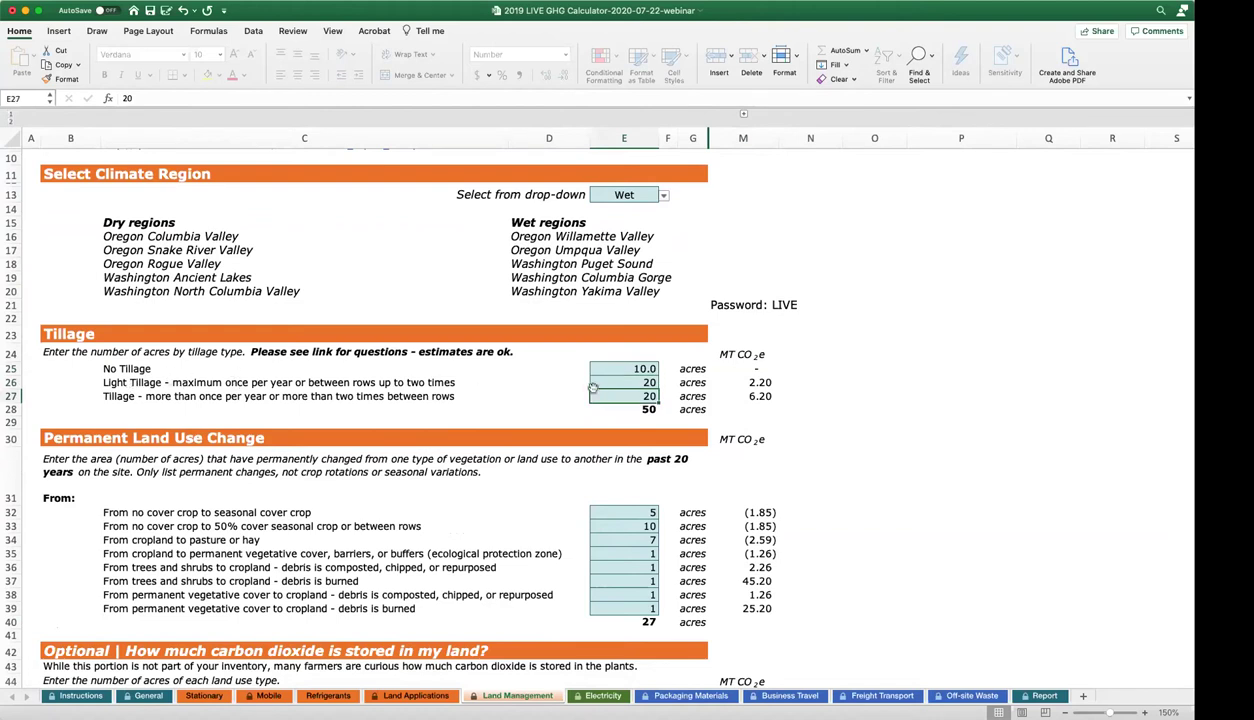
Set the No Tillage area to 20 acres.
left_click(637, 369)
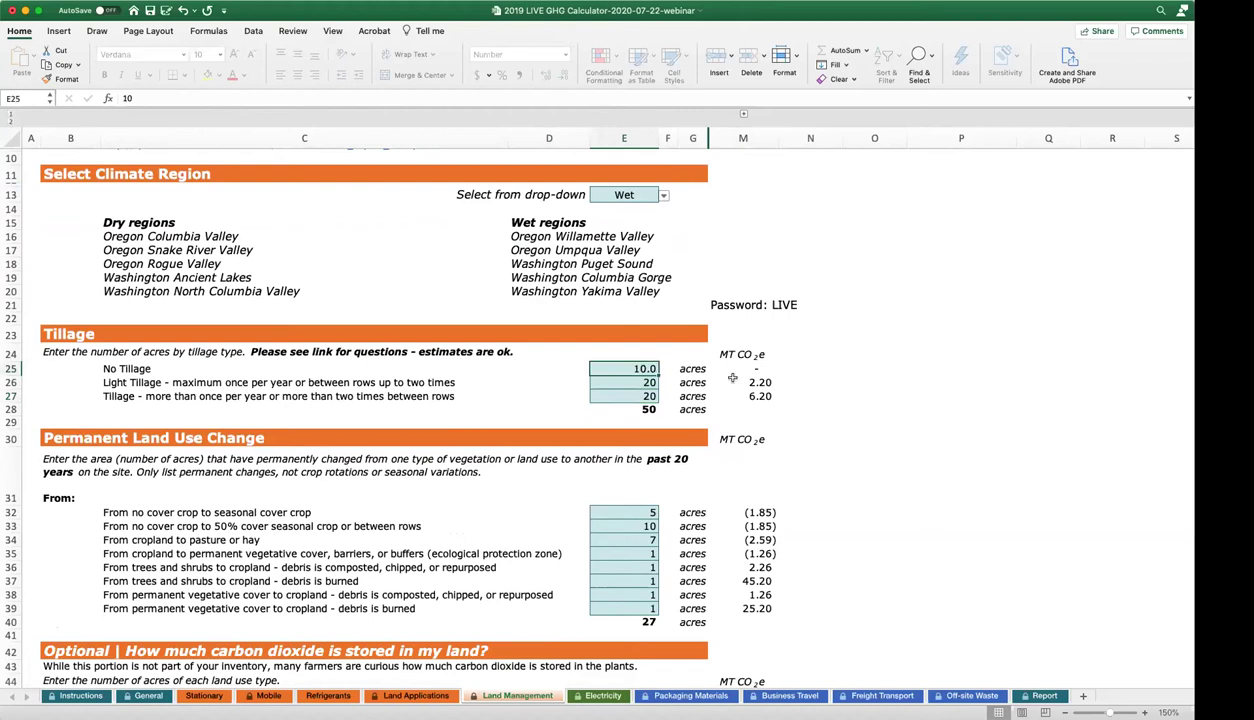
type("20")
key("Return")
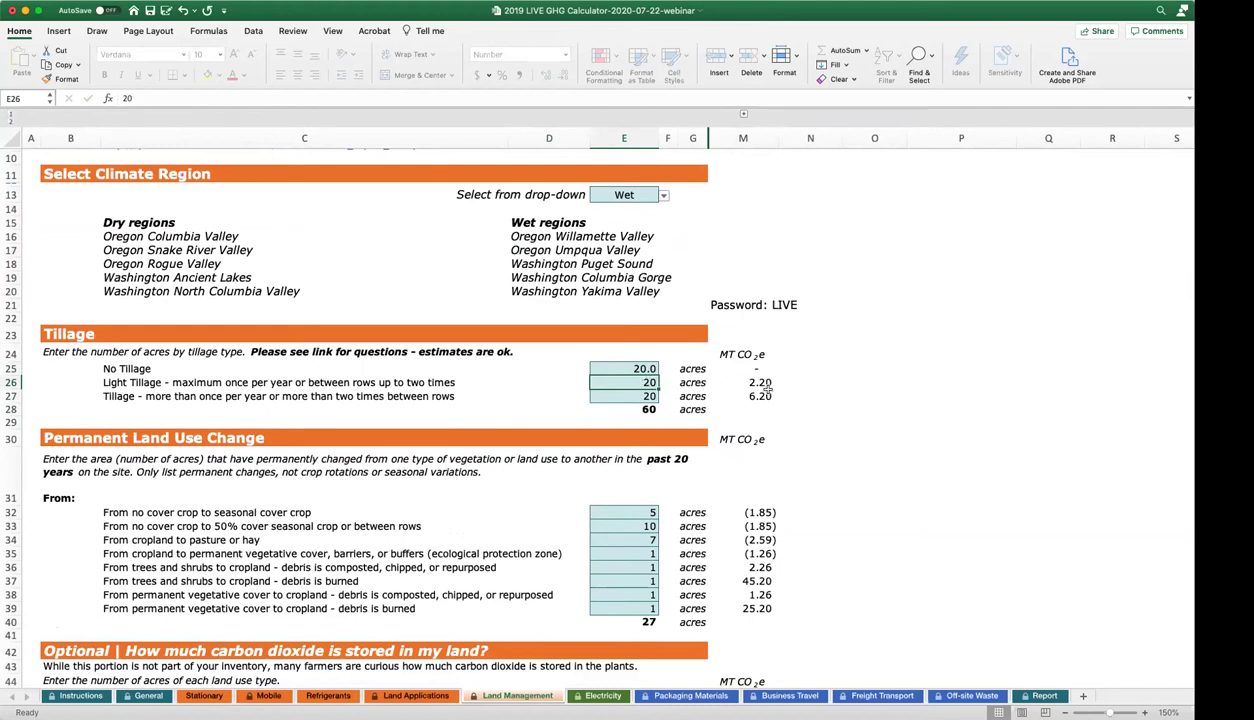
Compare the emissions of the light tillage and tillage rows, and read the tillage row's description.
left_click(760, 383)
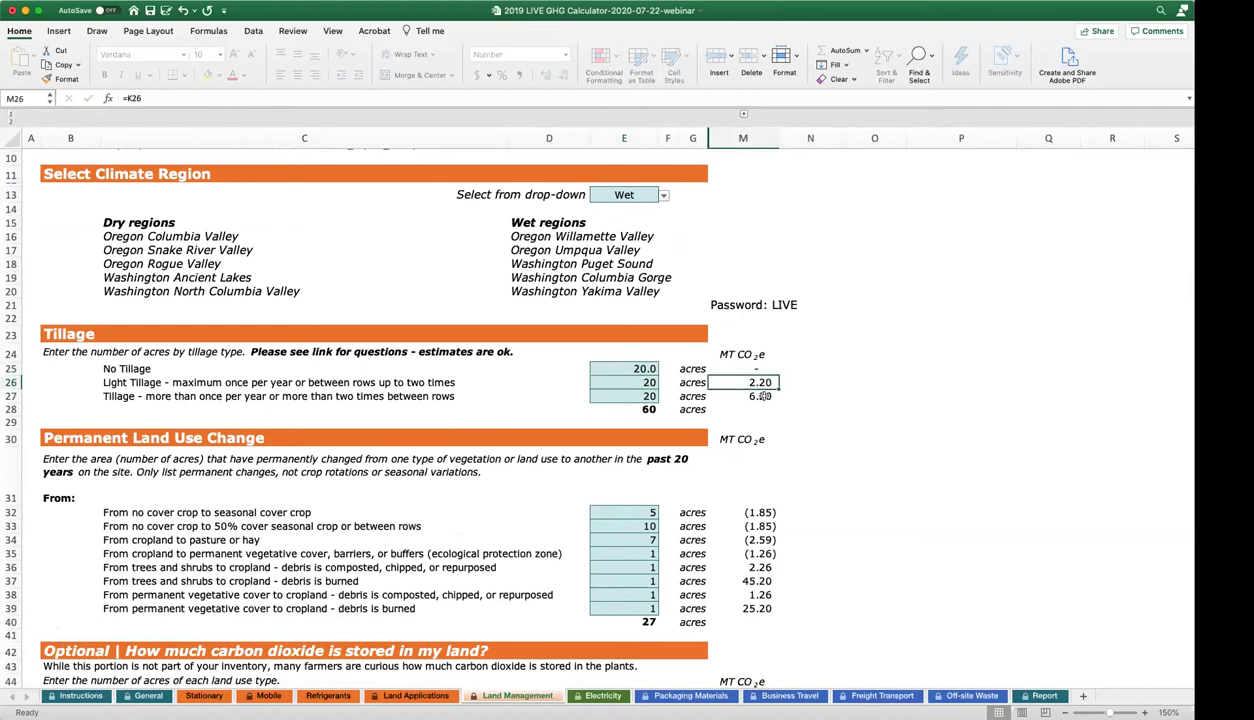
left_click(763, 396)
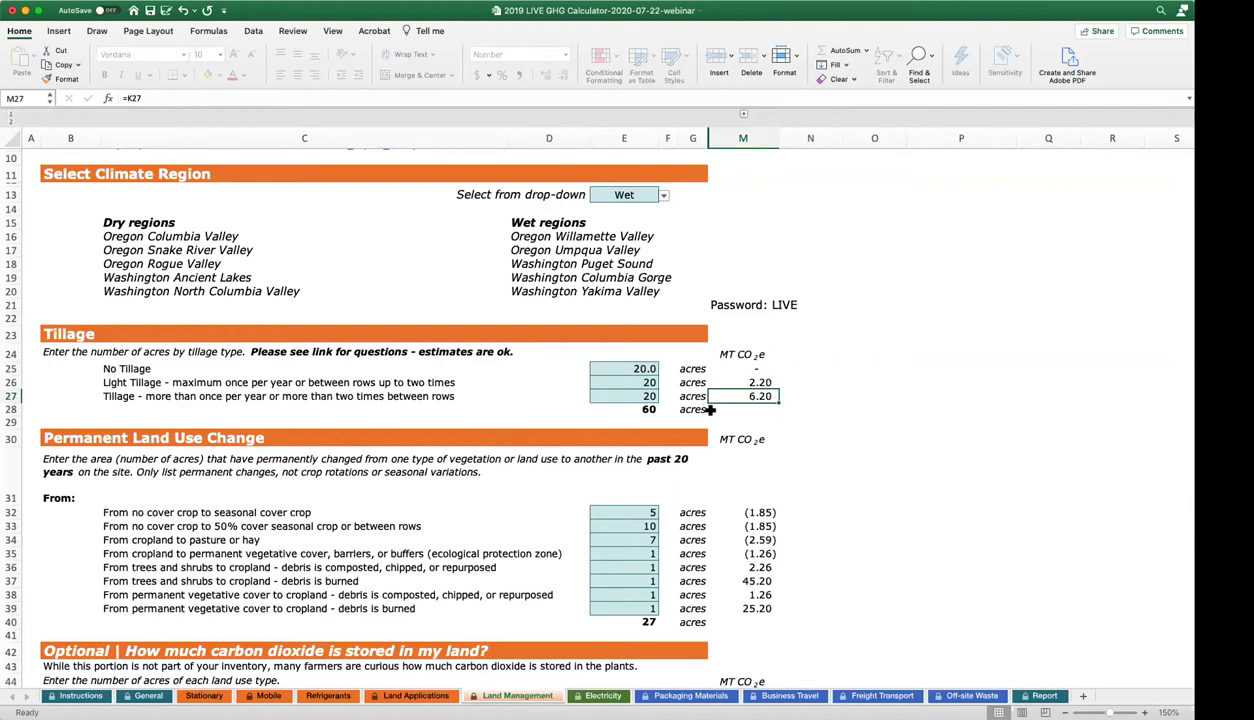
left_click(139, 396)
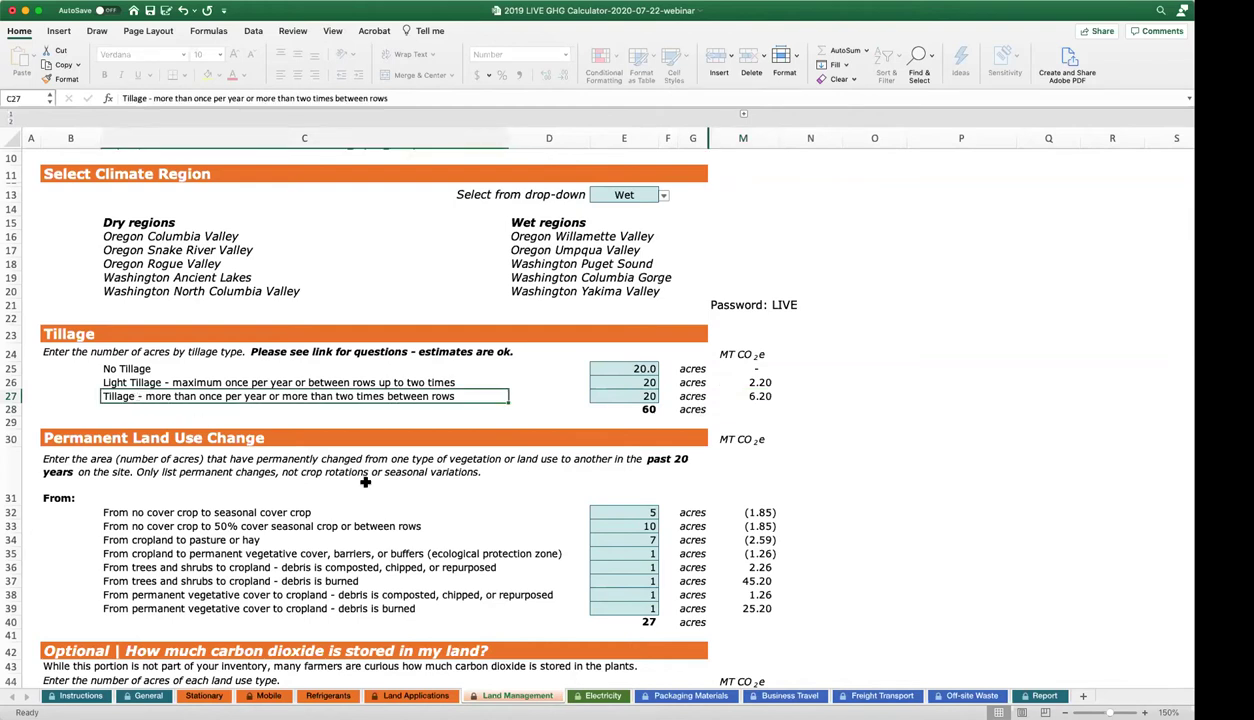
Go to the Permanent Land Use Change section and examine its instructions and the acres for no cover crop to seasonal cover crop.
scroll(358, 478, "down", 3)
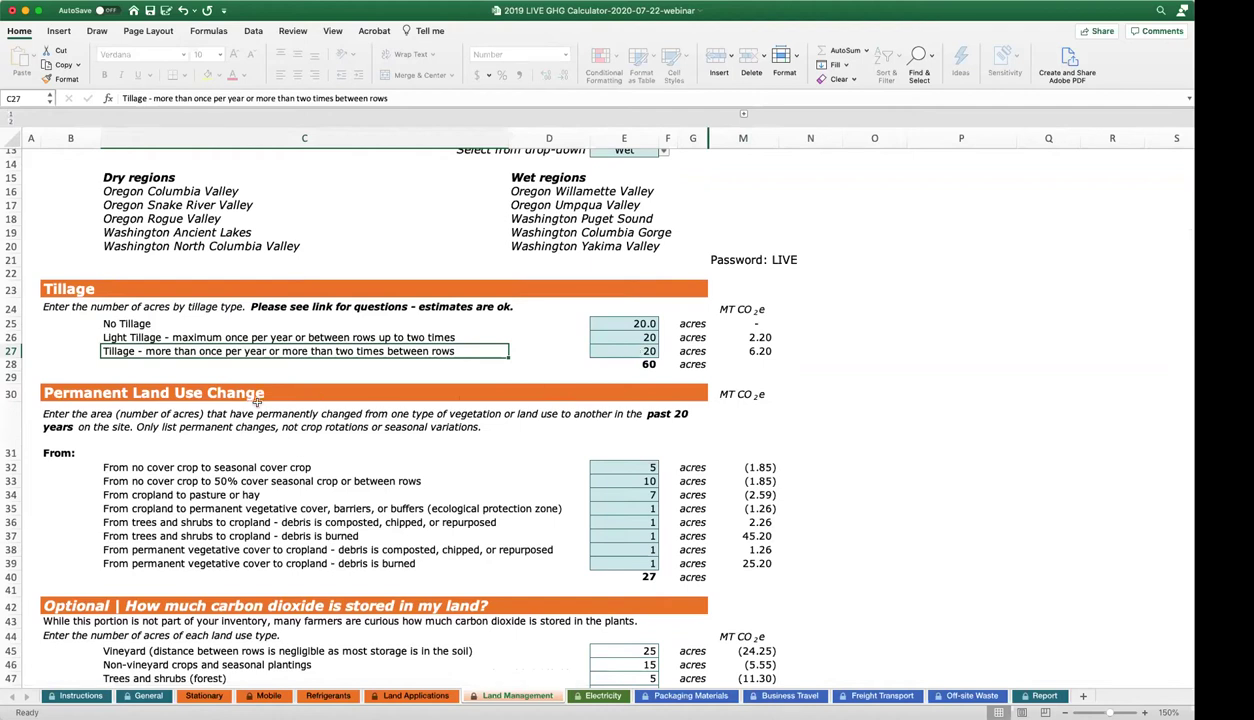
left_click(135, 363)
scroll(135, 367, "down", 1)
scroll(135, 367, "down", 1)
left_click(66, 366)
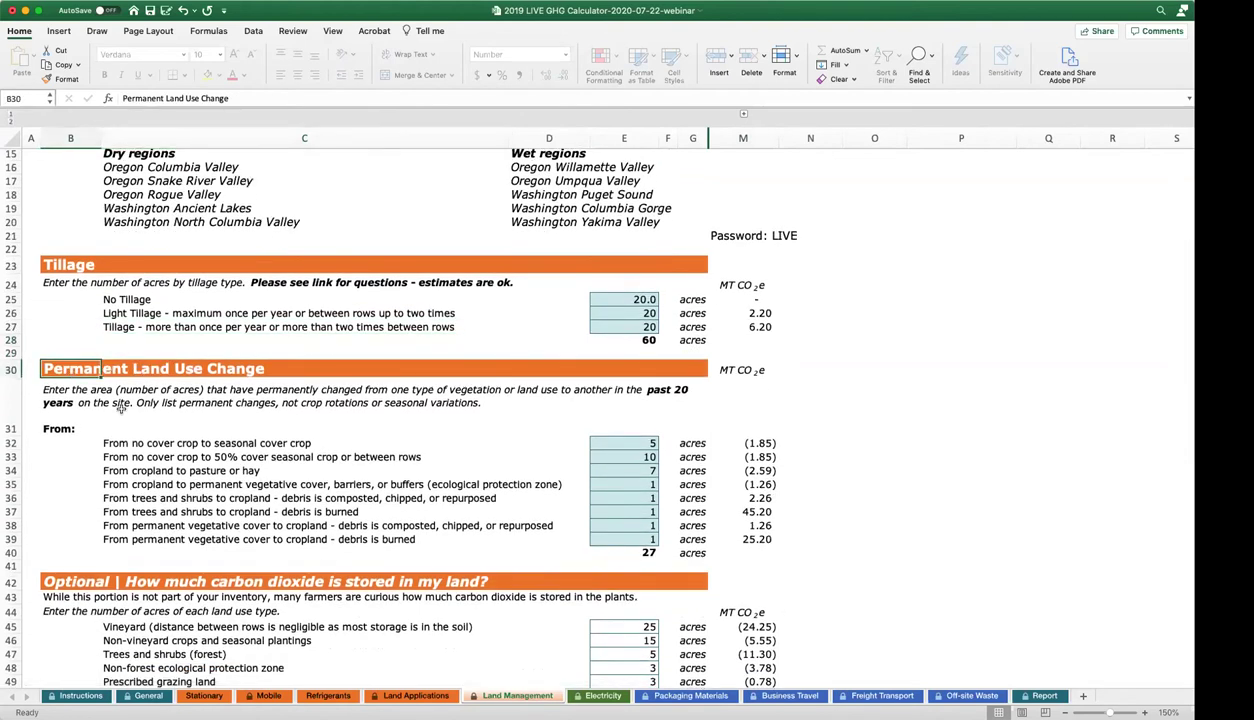
scroll(119, 400, "down", 5)
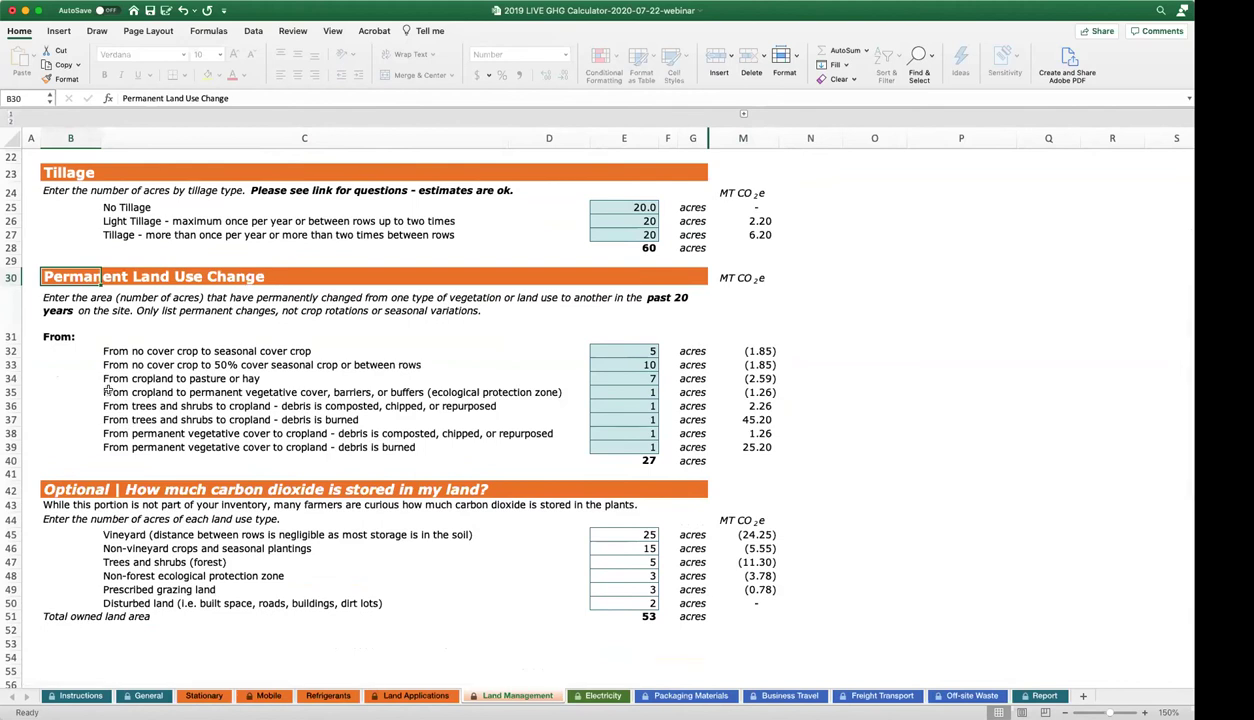
left_click(70, 335)
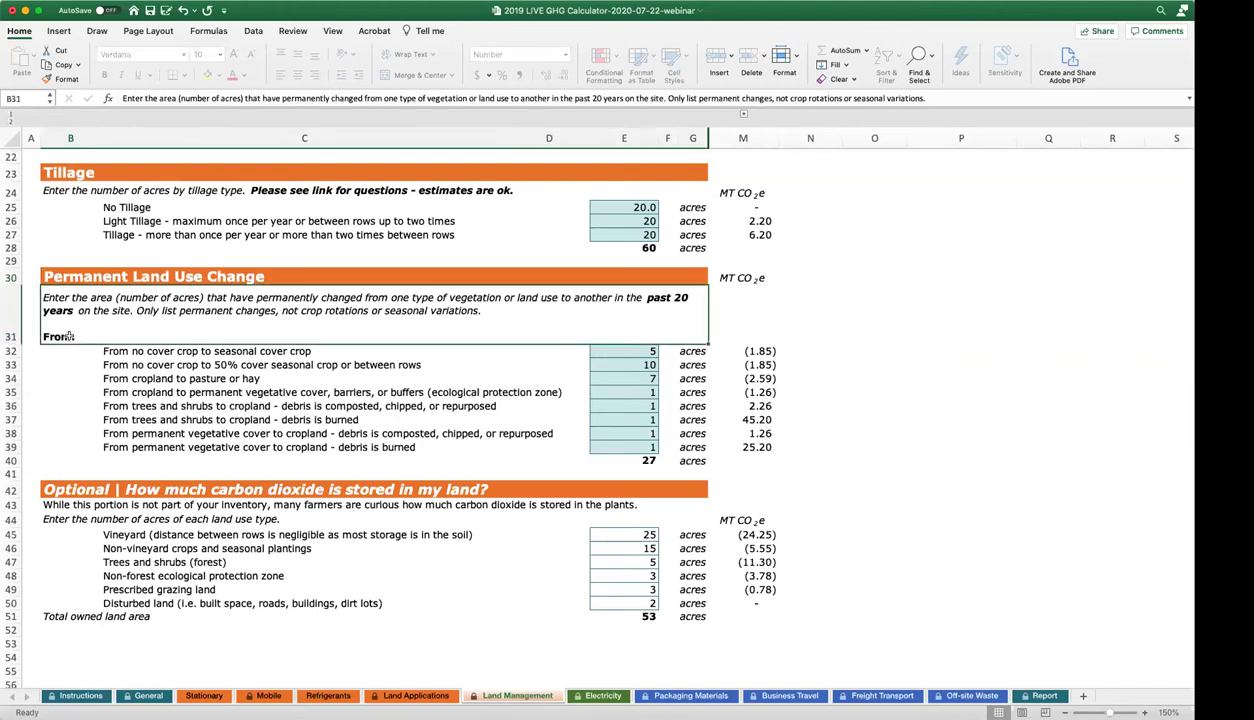
left_click(130, 352)
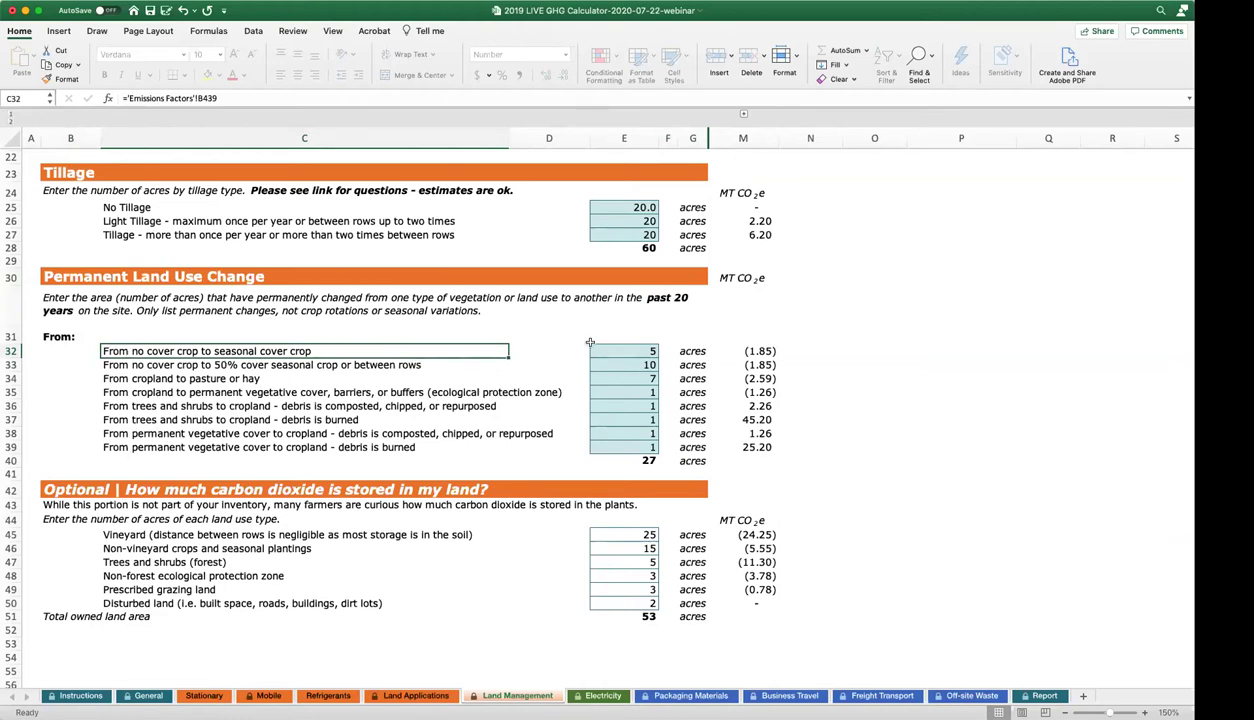
left_click(626, 350)
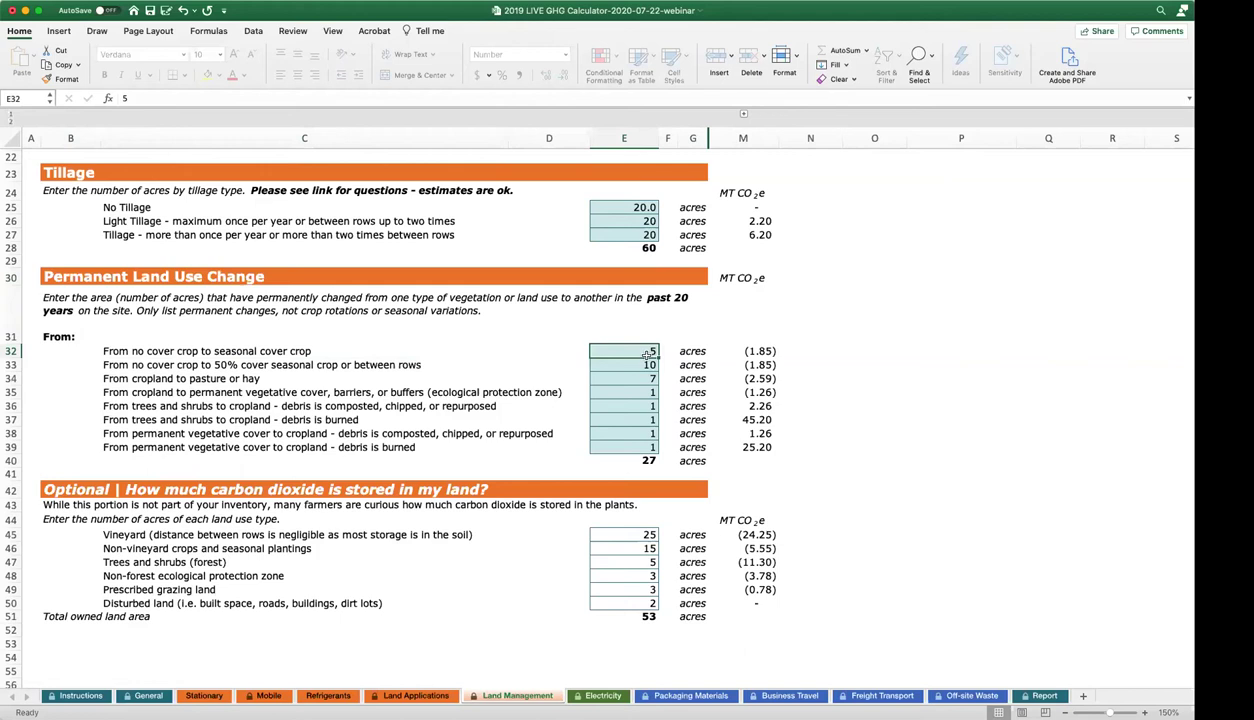
Set the land changed from no cover crop to seasonal cover crop to 10 acres.
left_click(137, 353)
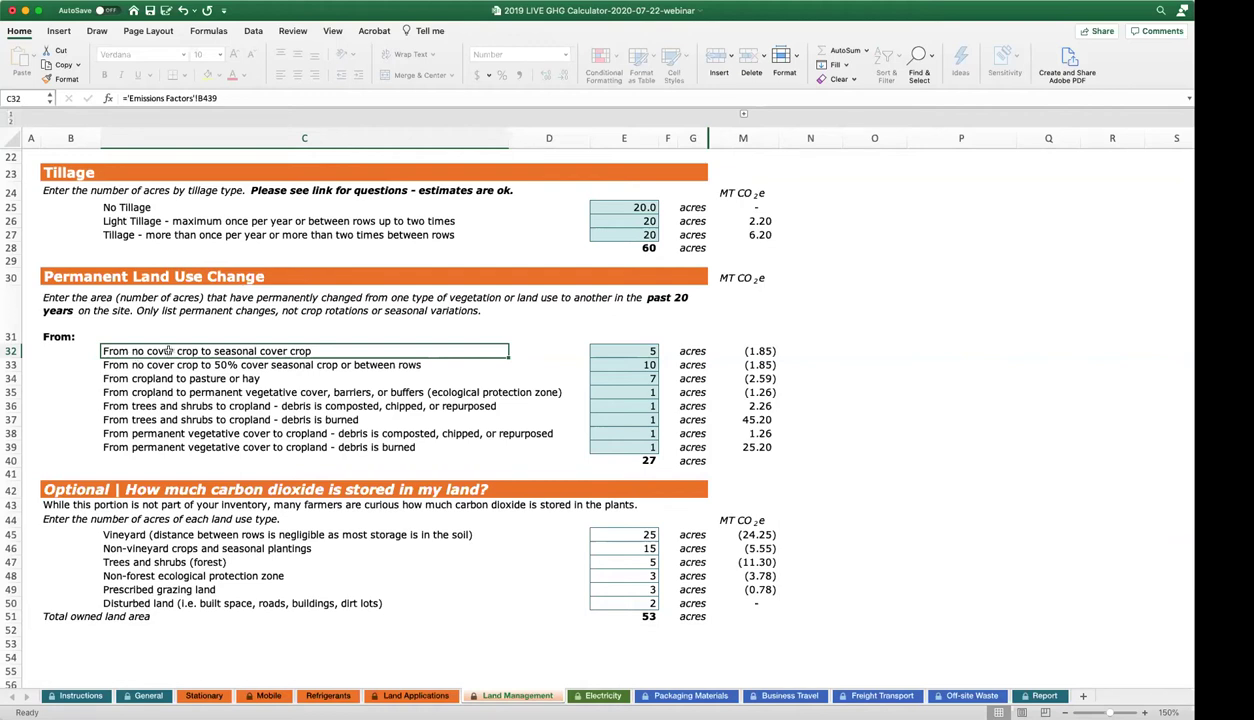
left_click(625, 350)
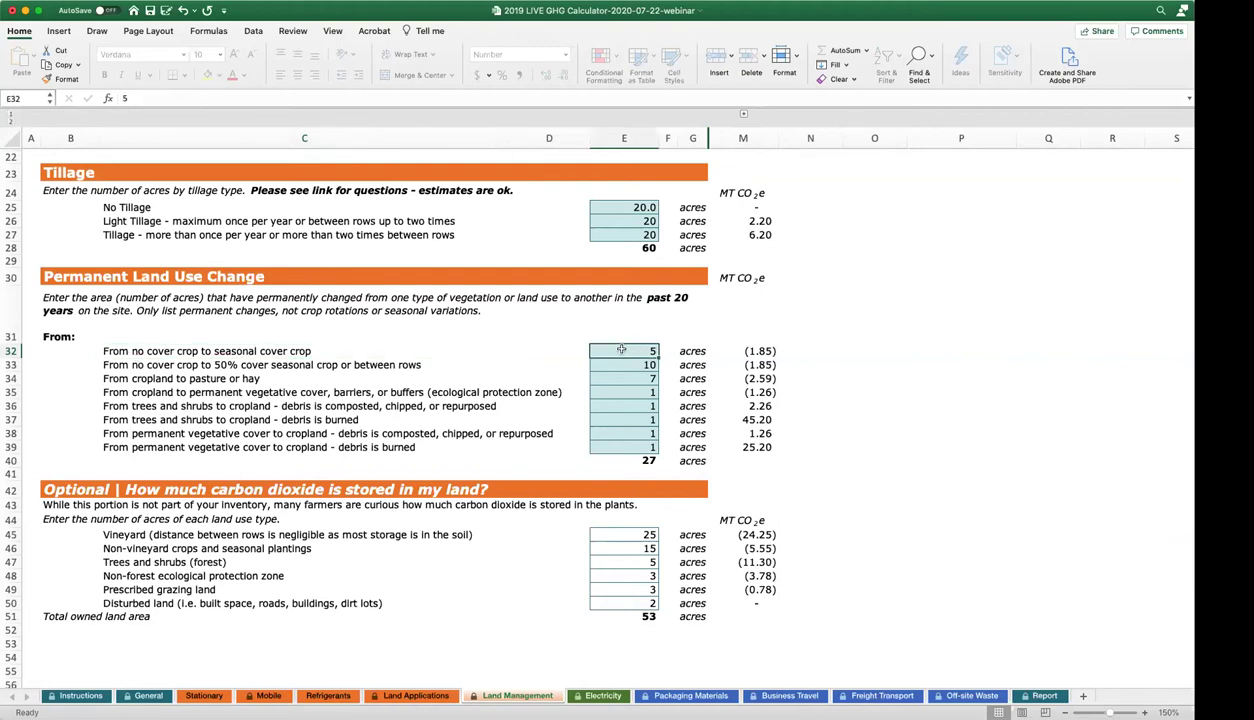
left_click(765, 350)
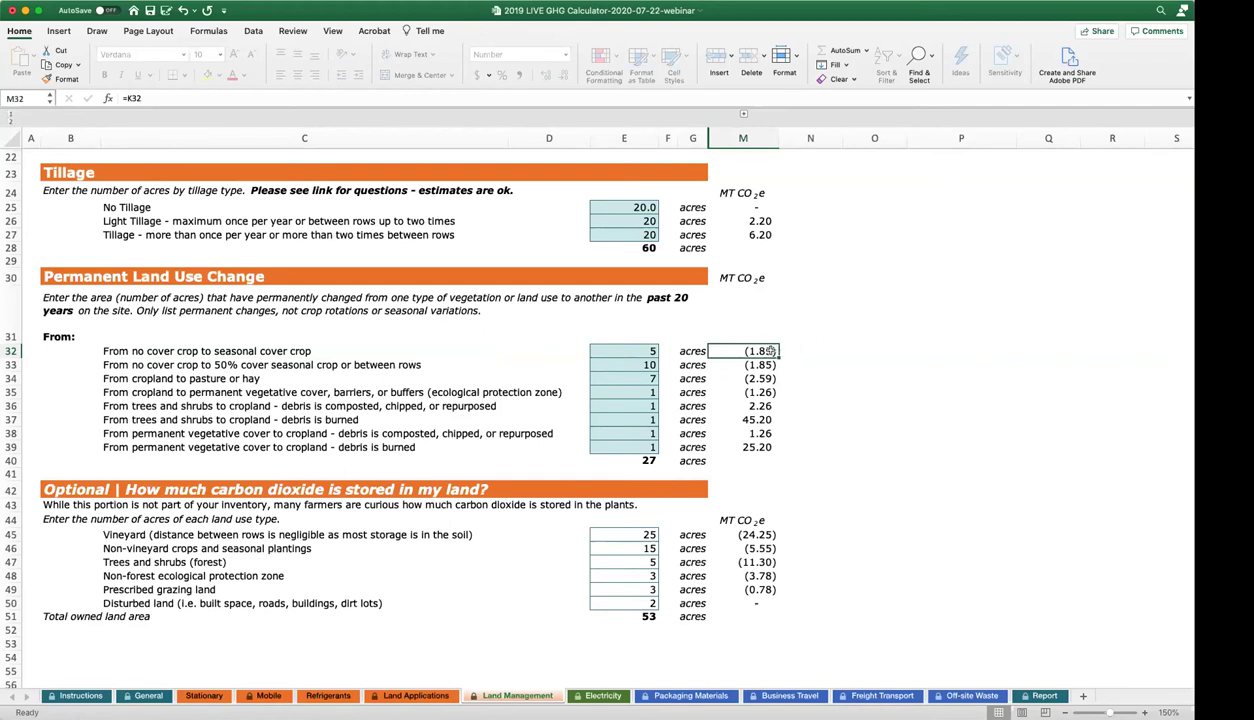
left_click(603, 351)
type("10")
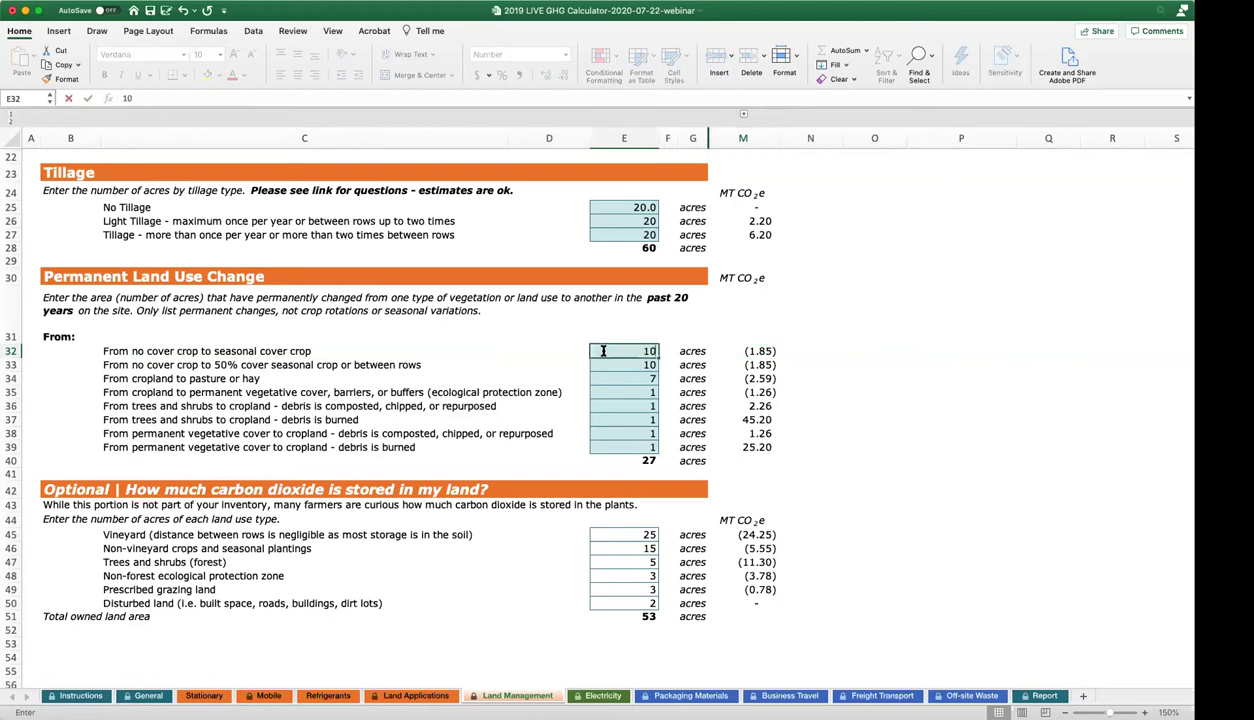
key("Return")
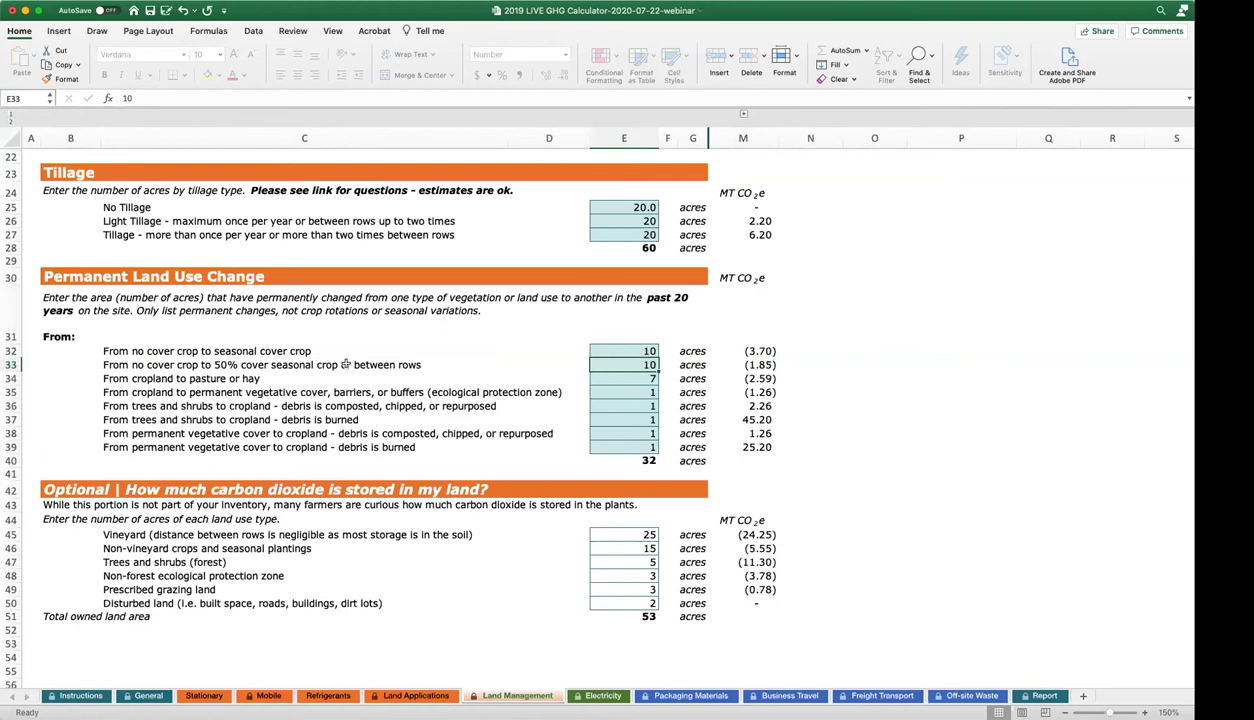
Fill the 10-acre value from the 50% cover row down through the cropland to pasture and cropland to permanent vegetative cover rows.
left_click(124, 378)
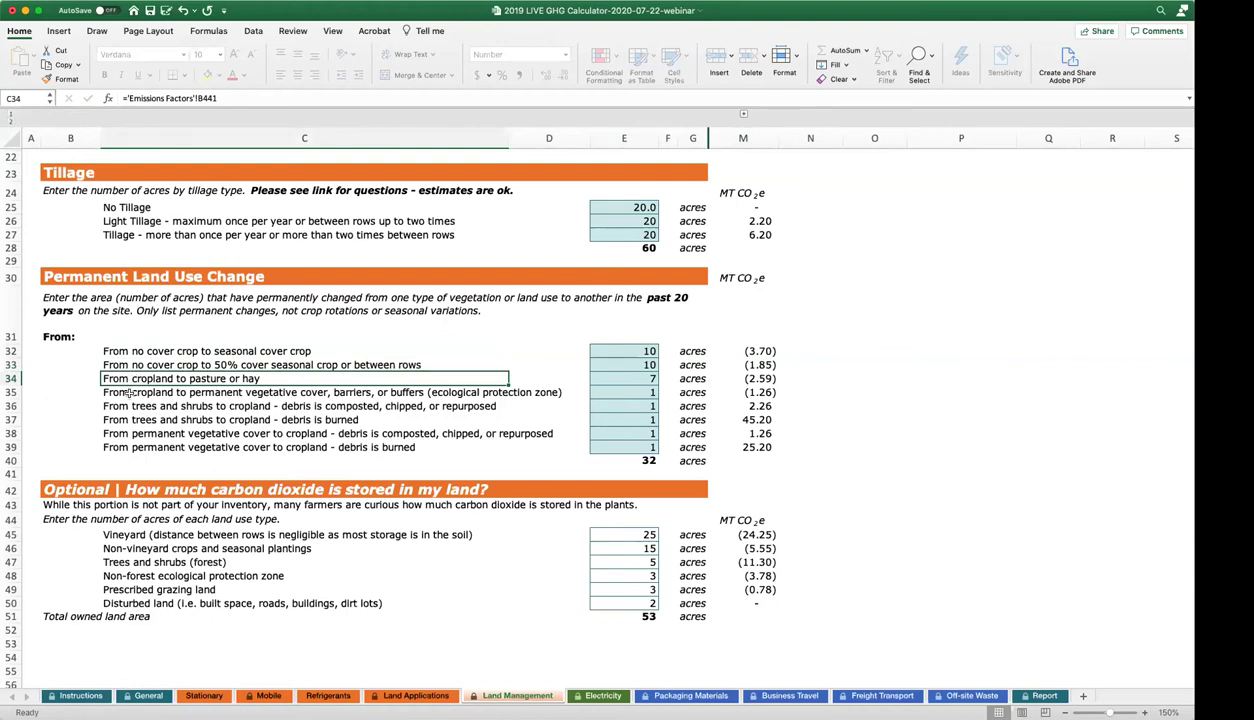
left_click(128, 393)
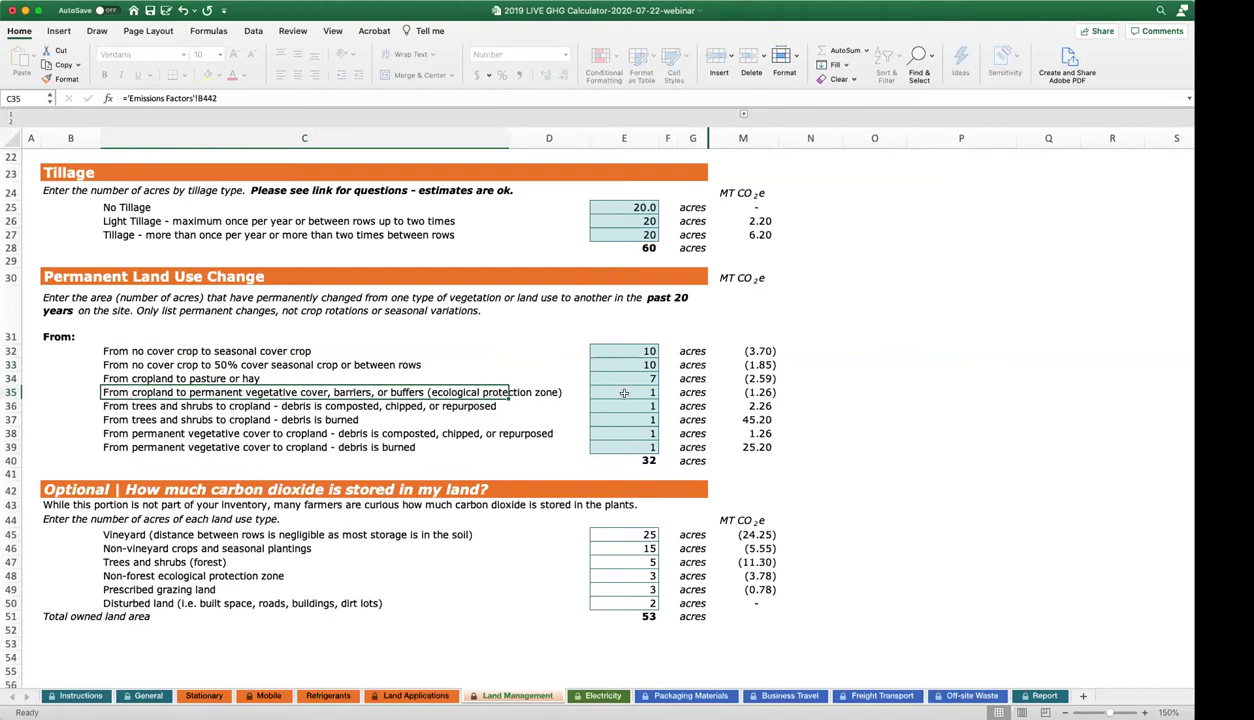
left_click(626, 358)
left_click_drag(657, 371, 653, 393)
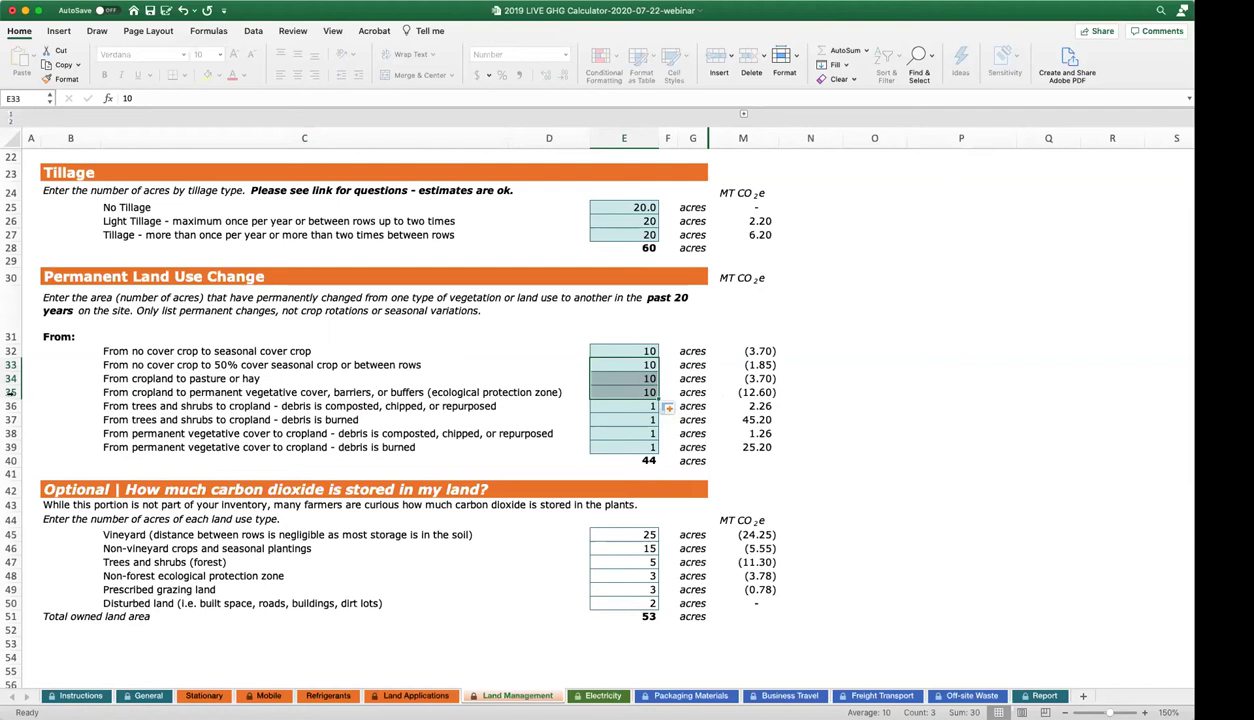
Examine the emissions of the rows for trees, shrubs or vegetative cover turned into cropland, and the Permanent Land Use Change instructions.
left_click(10, 393)
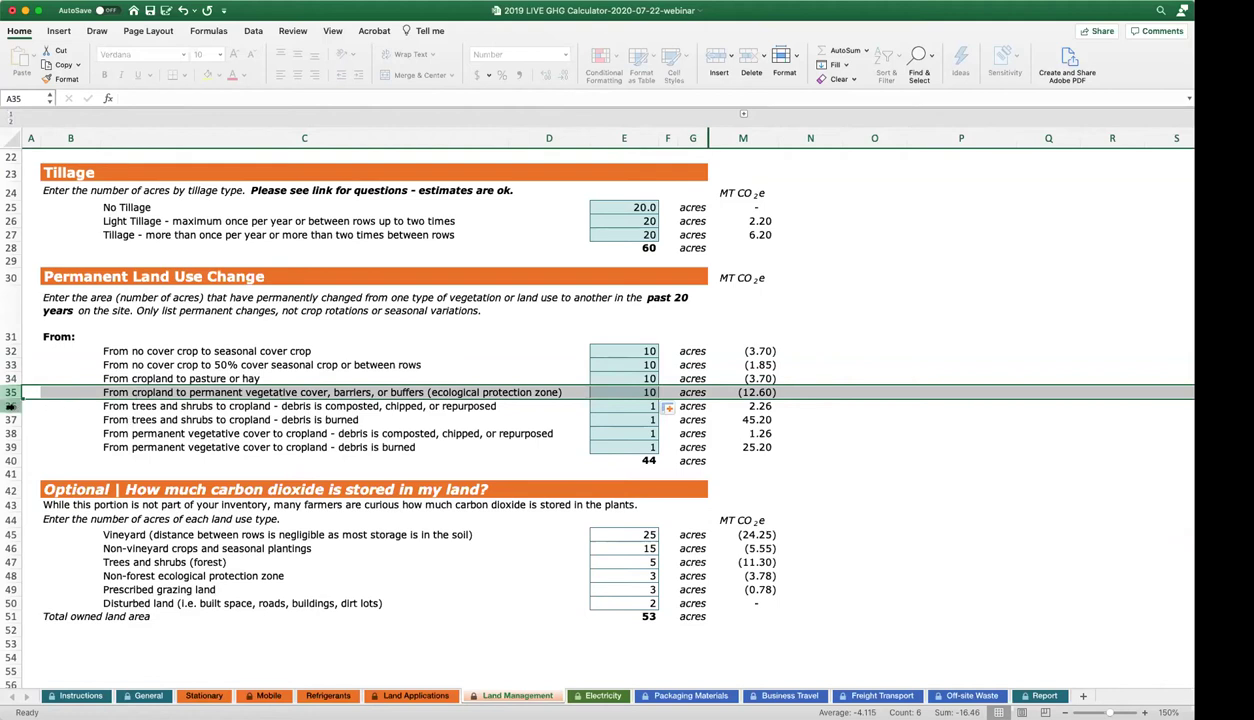
left_click_drag(10, 406, 10, 448)
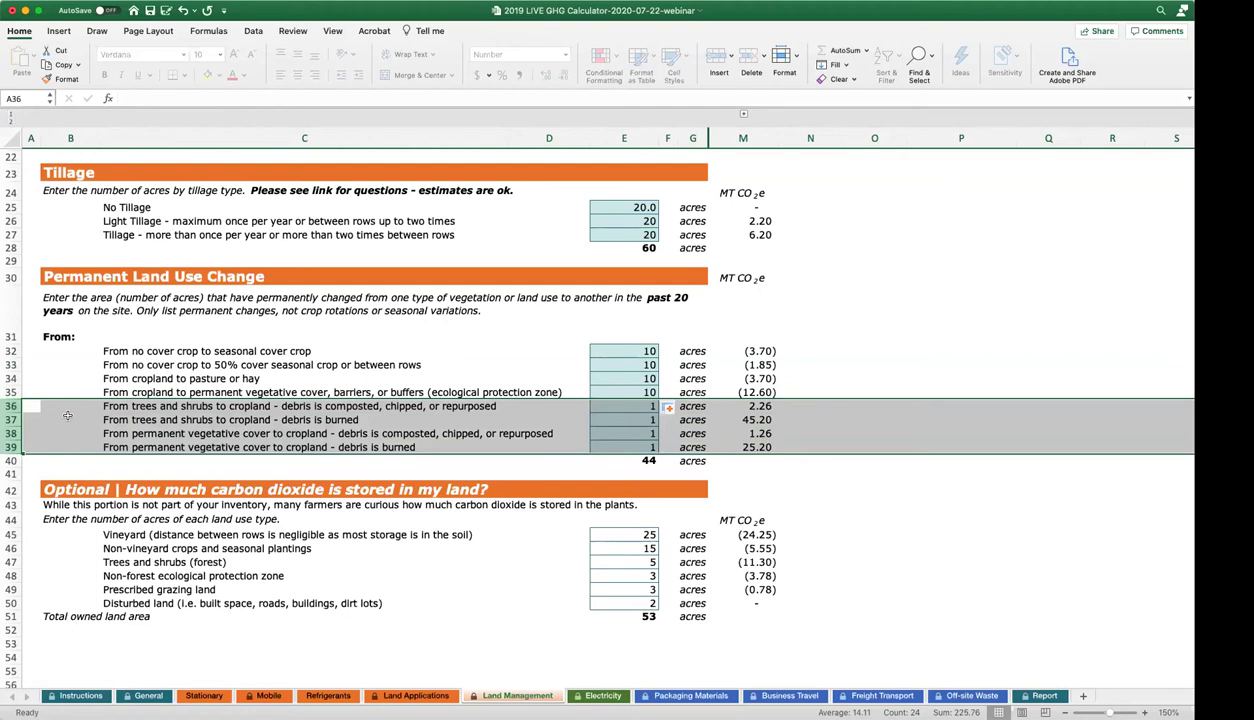
left_click(291, 404)
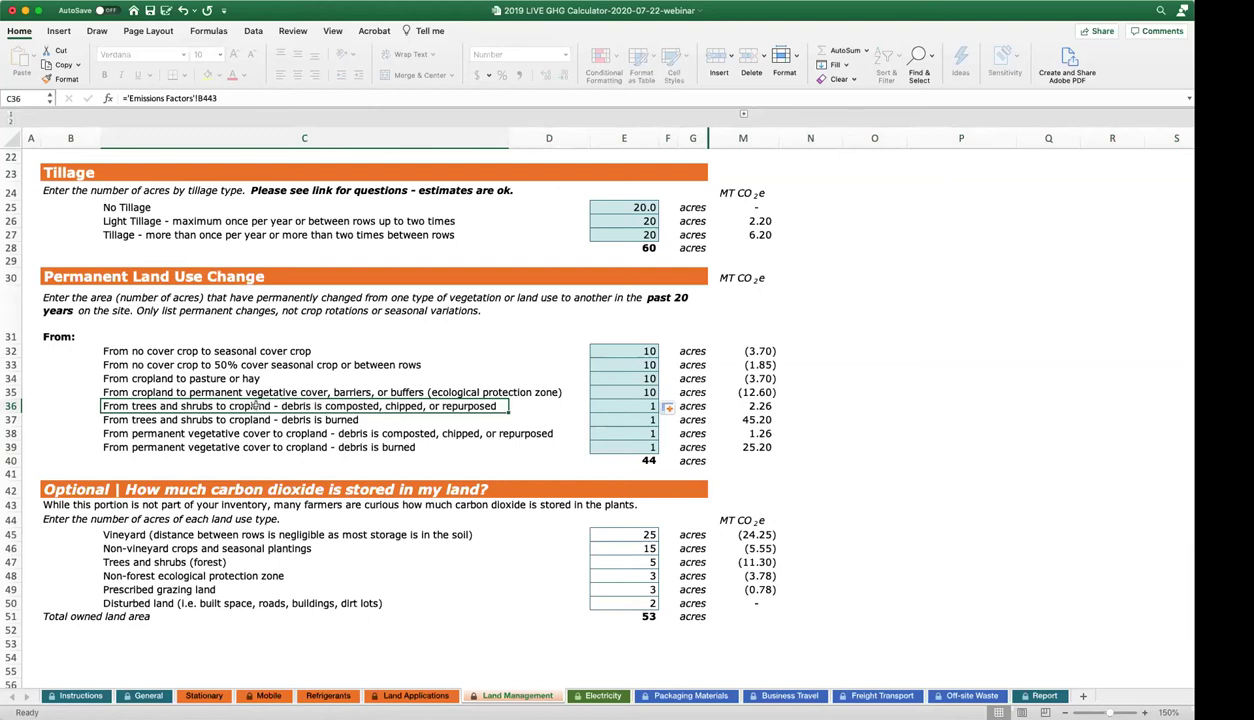
left_click(302, 419)
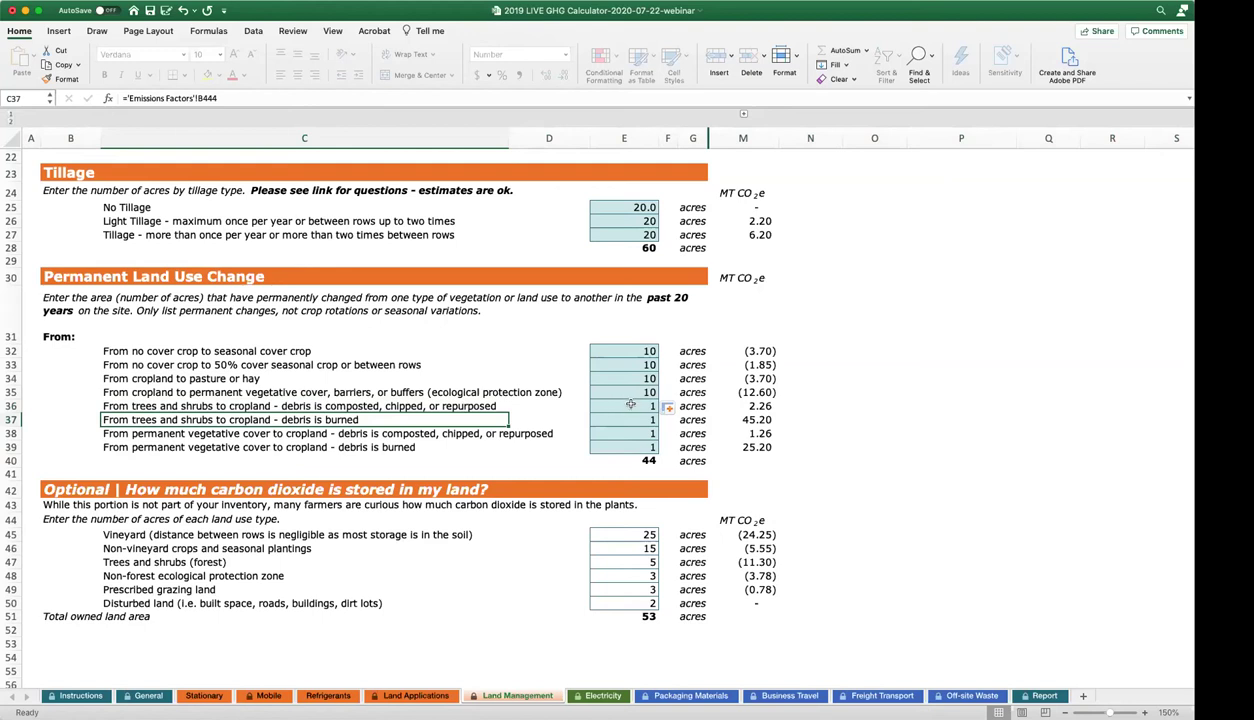
left_click(633, 405)
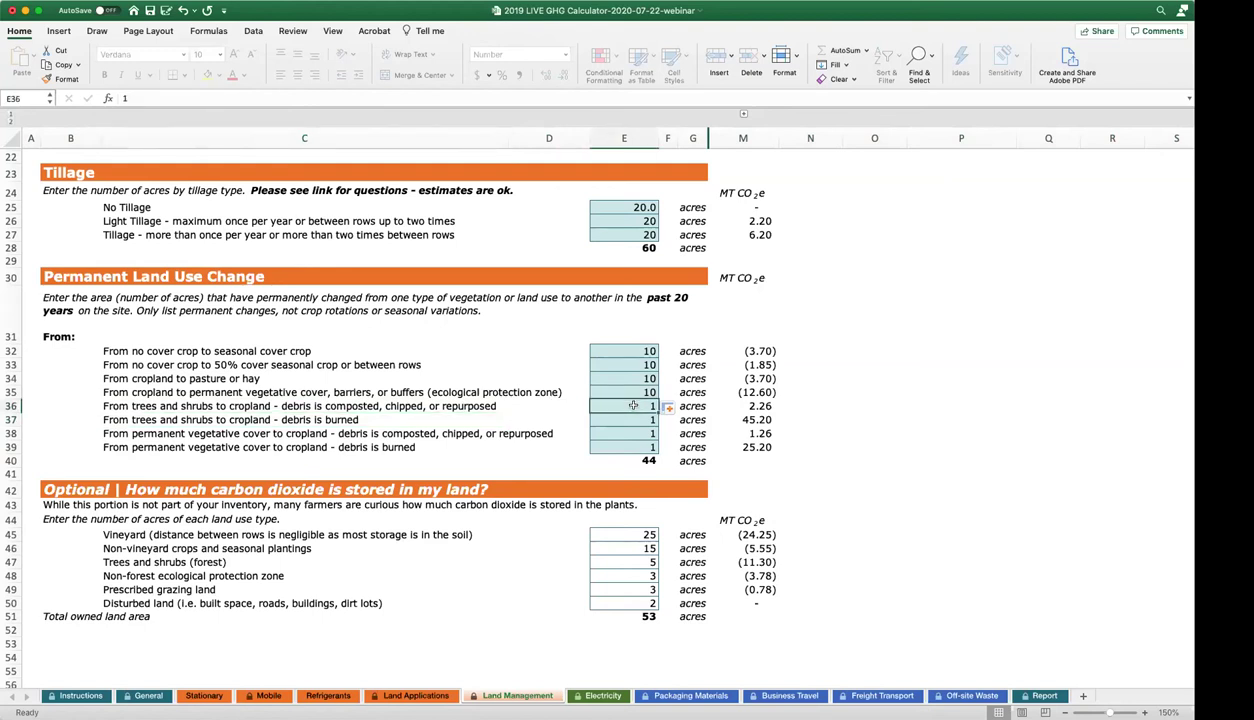
left_click(750, 402)
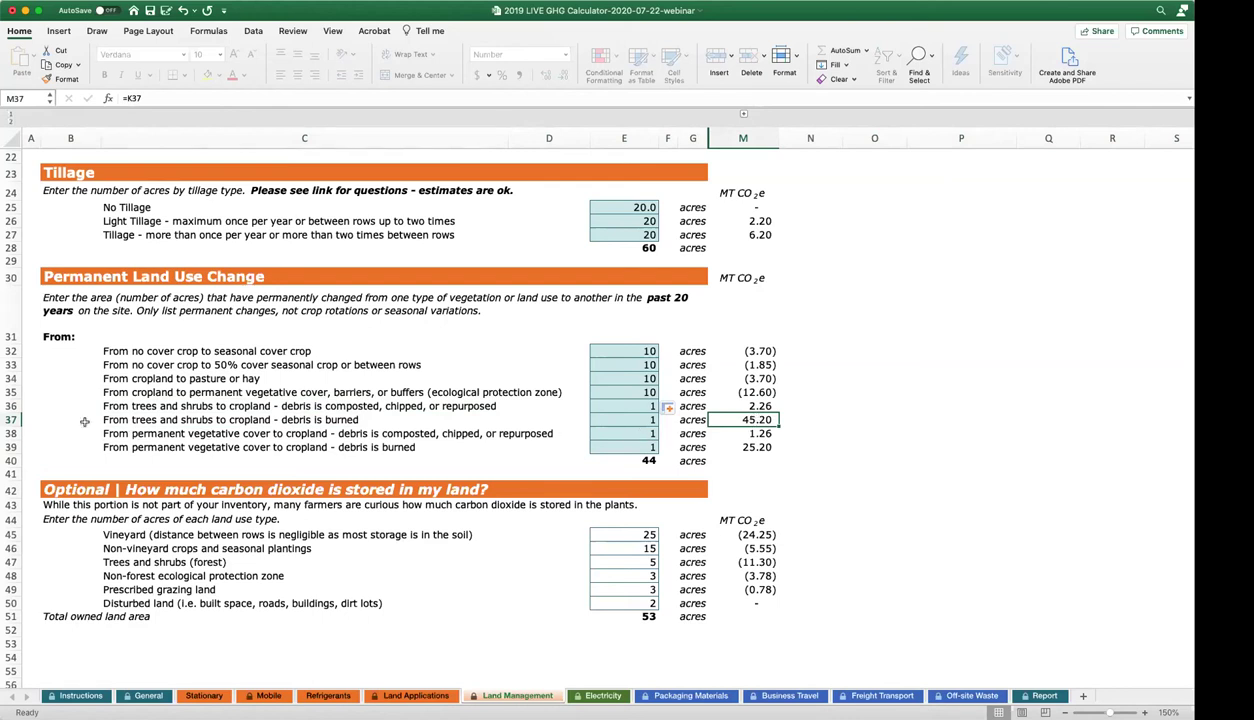
left_click_drag(10, 406, 10, 450)
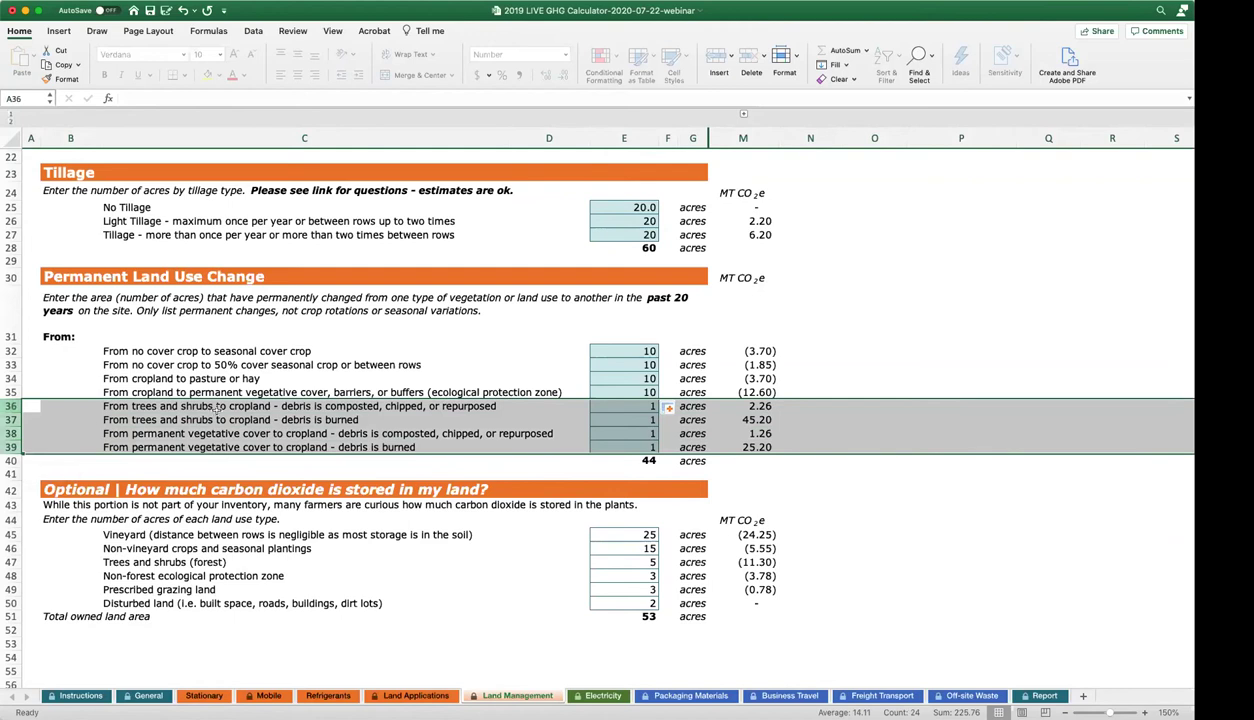
left_click(60, 337)
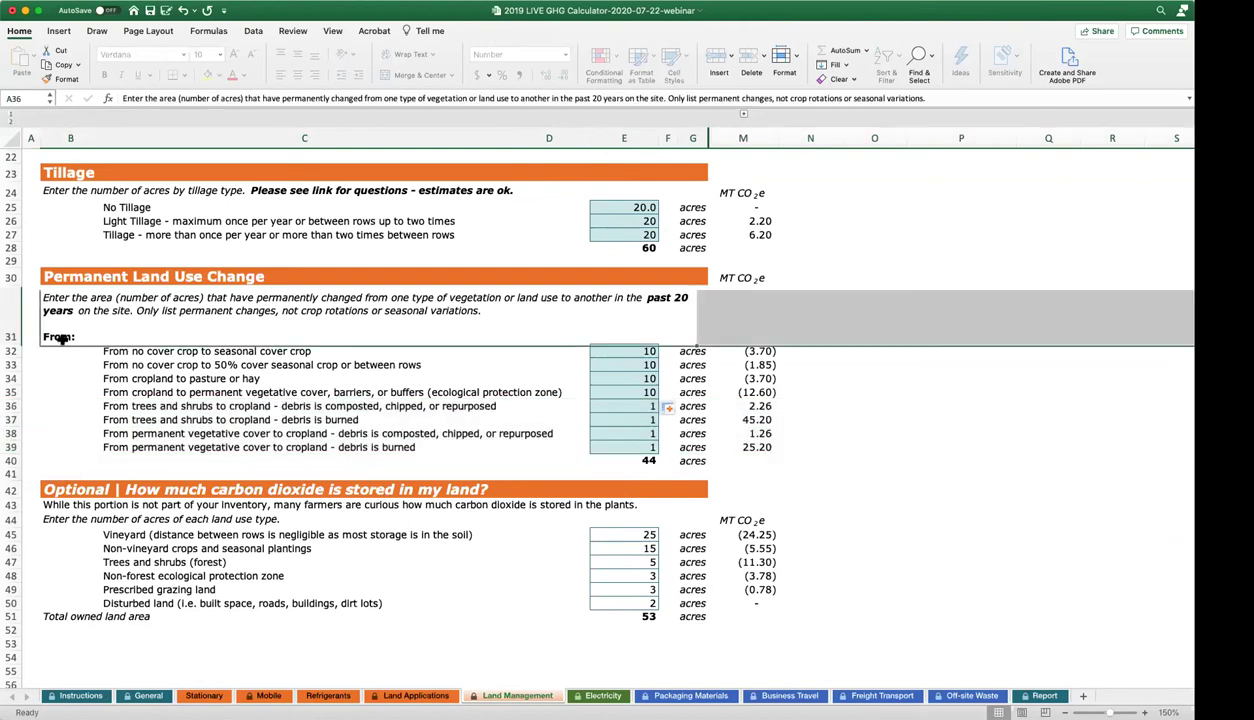
left_click(624, 447)
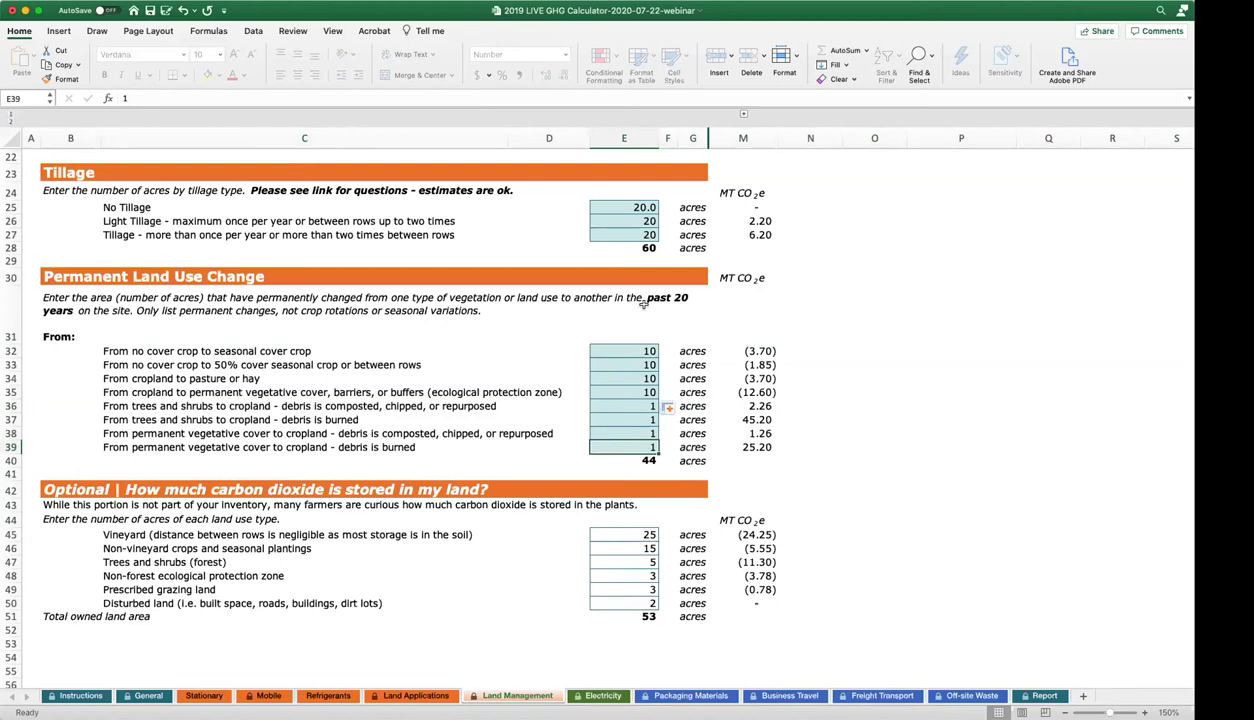
left_click(457, 300)
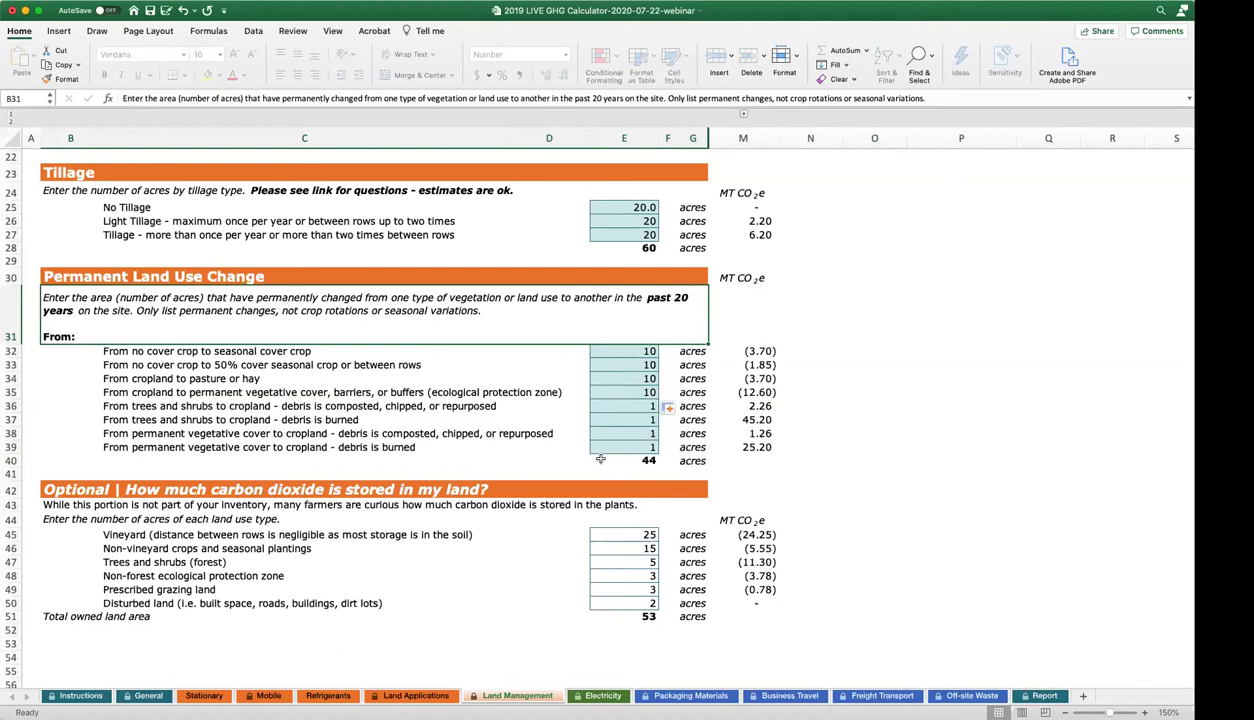
Set non-vineyard crops and seasonal plantings to 25 acres in the optional carbon storage section and compare its stored carbon with the vineyard's.
left_click(64, 489)
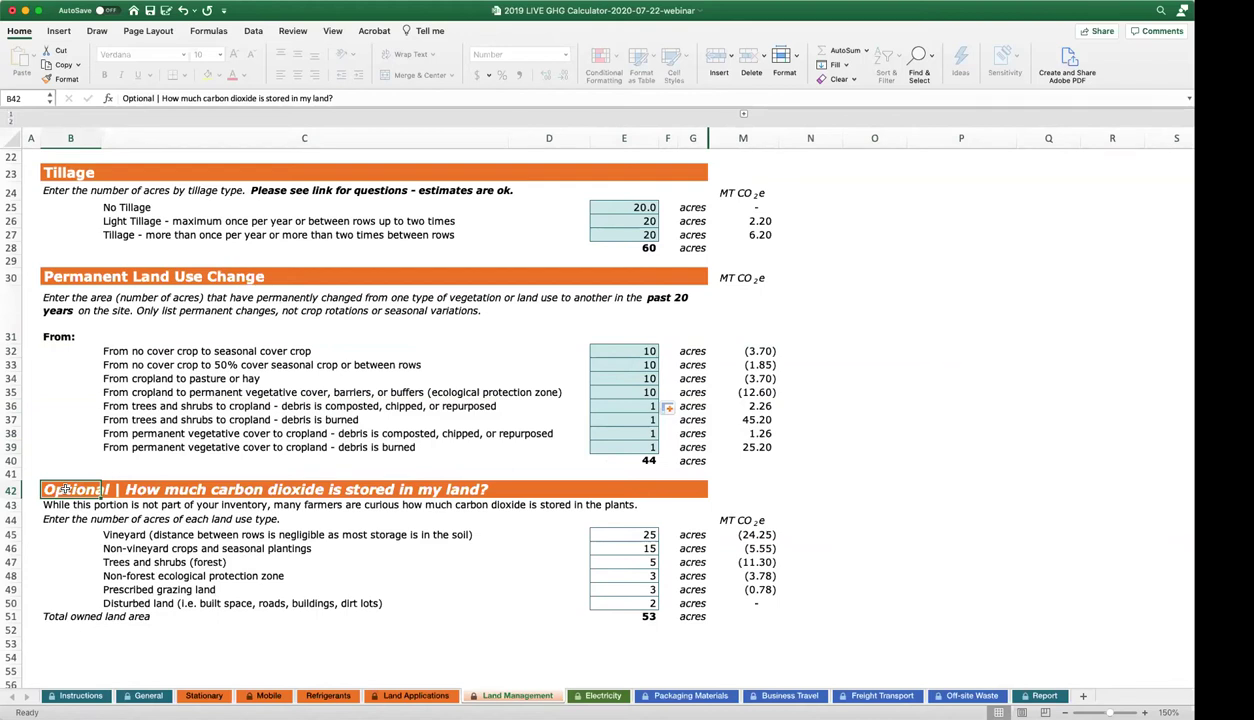
left_click(10, 535)
left_click_drag(10, 535, 10, 603)
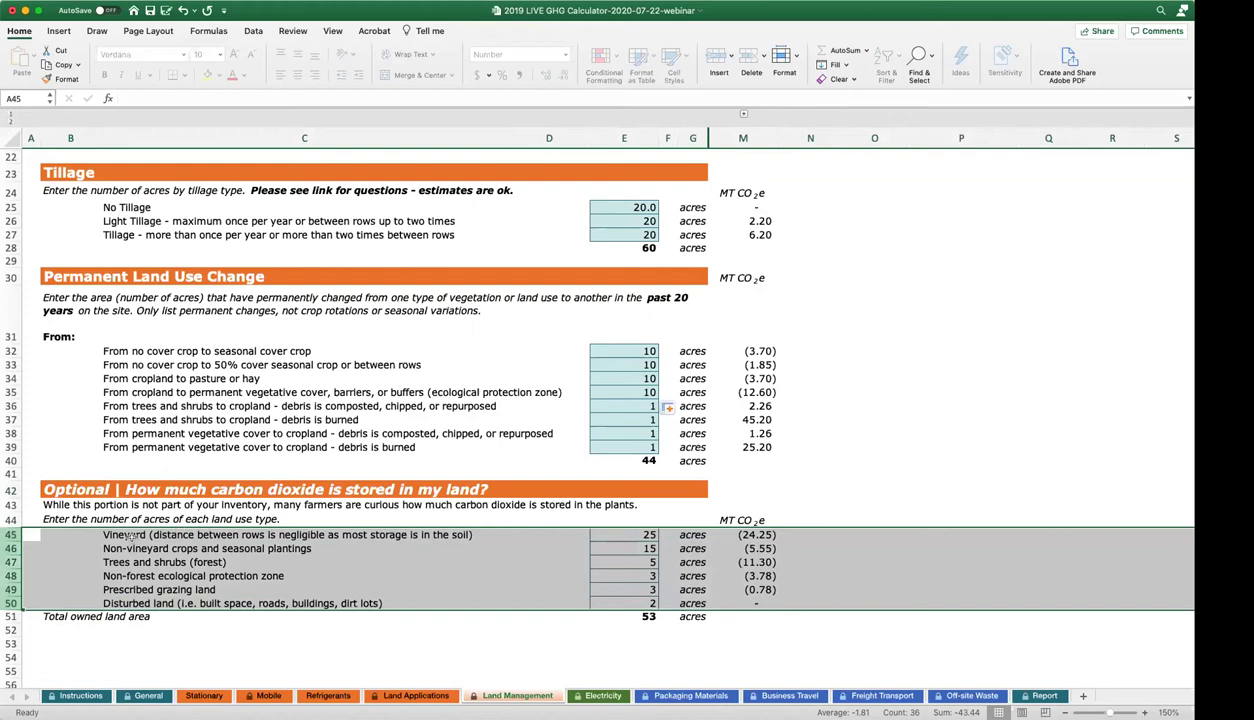
left_click(131, 537)
left_click(625, 537)
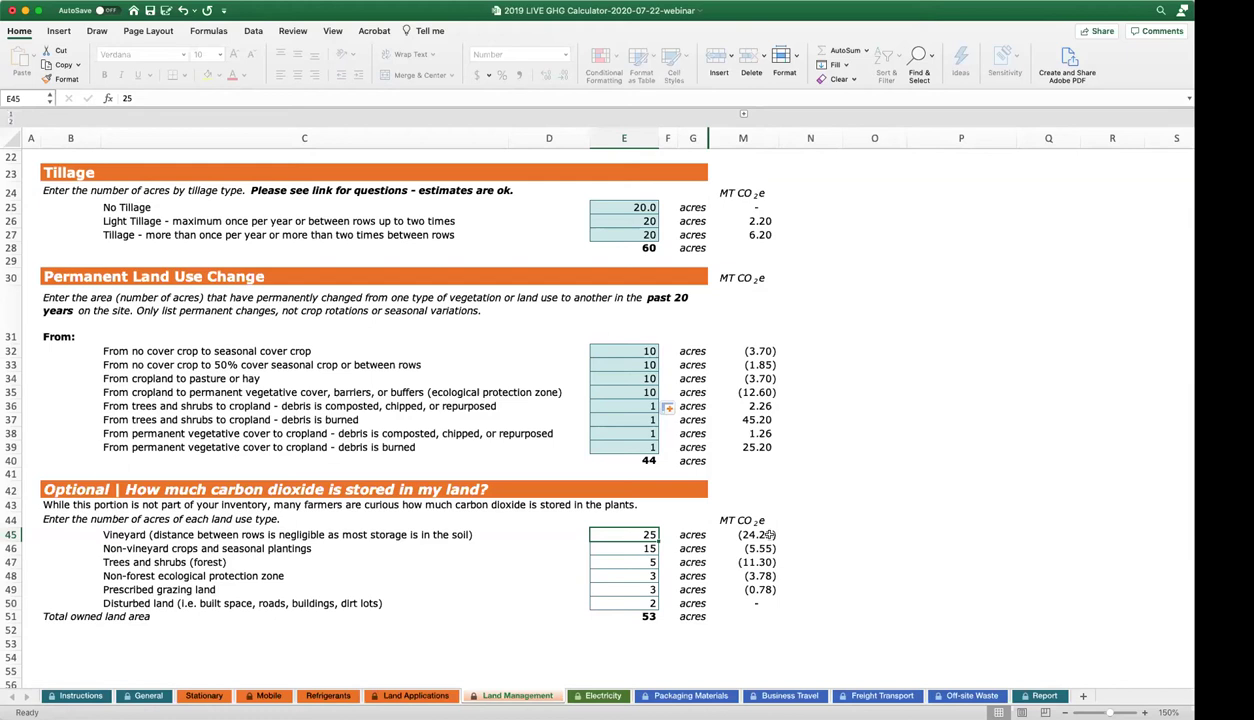
left_click(619, 548)
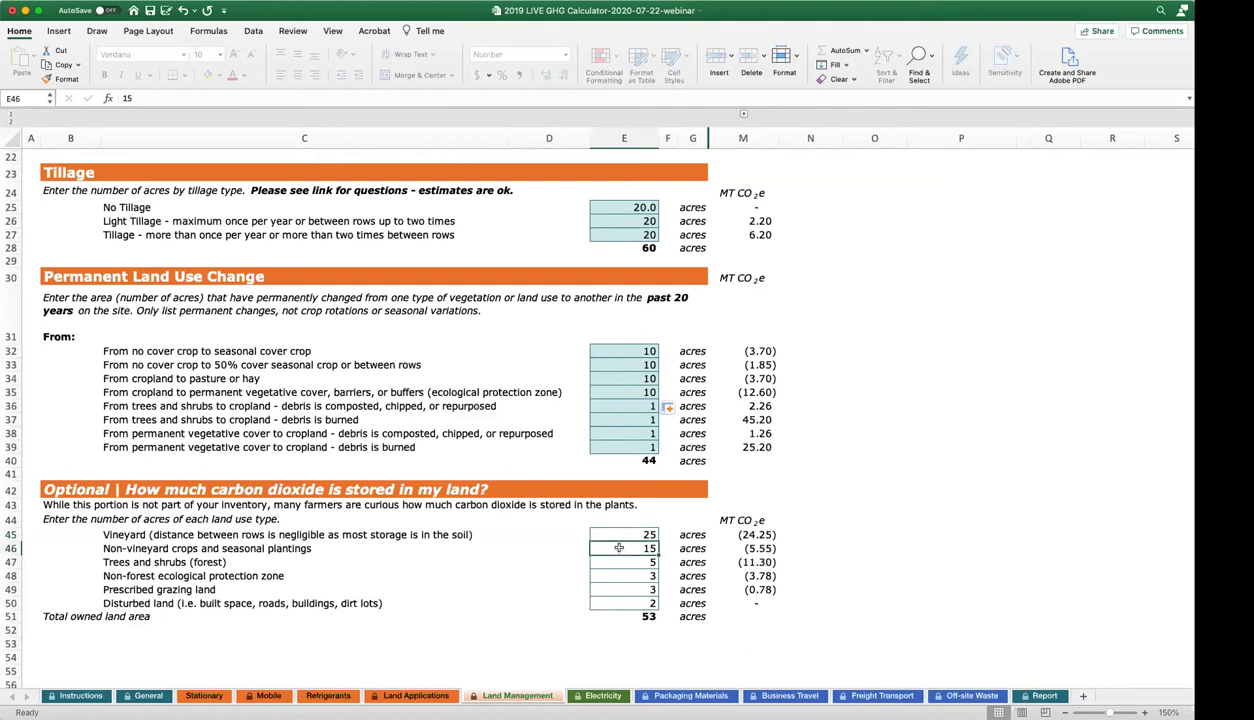
type("25")
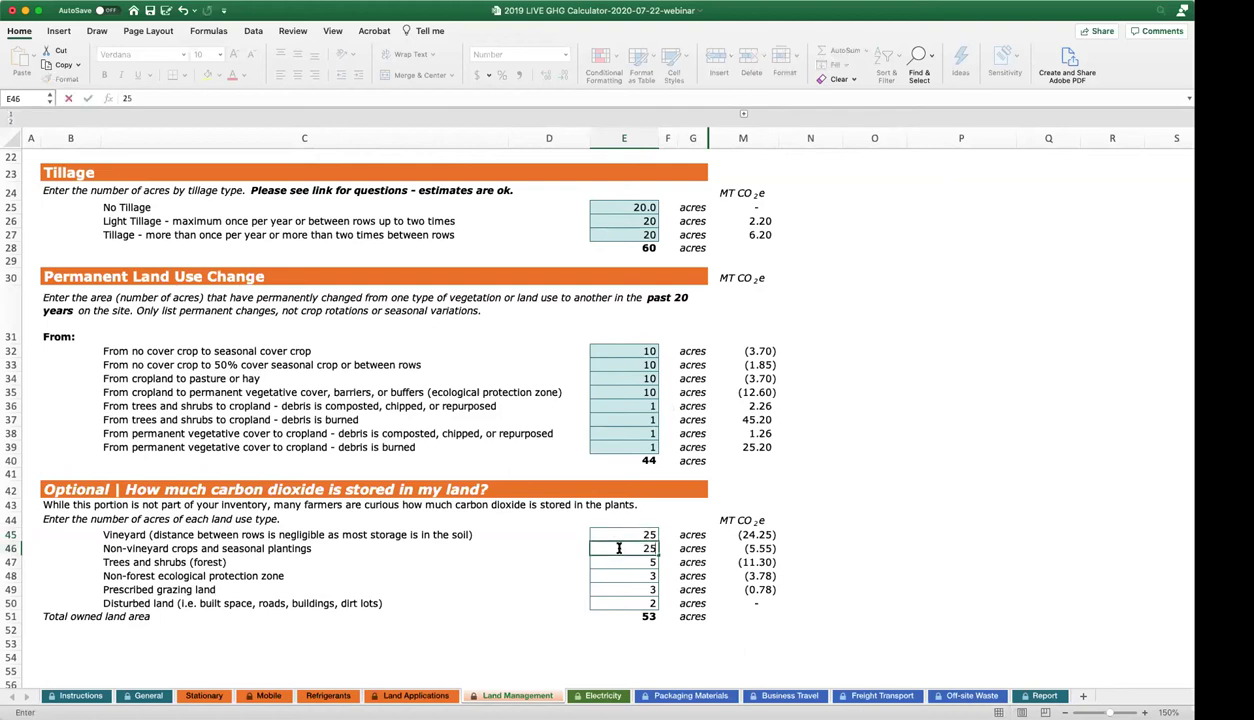
key("ctrl+Return")
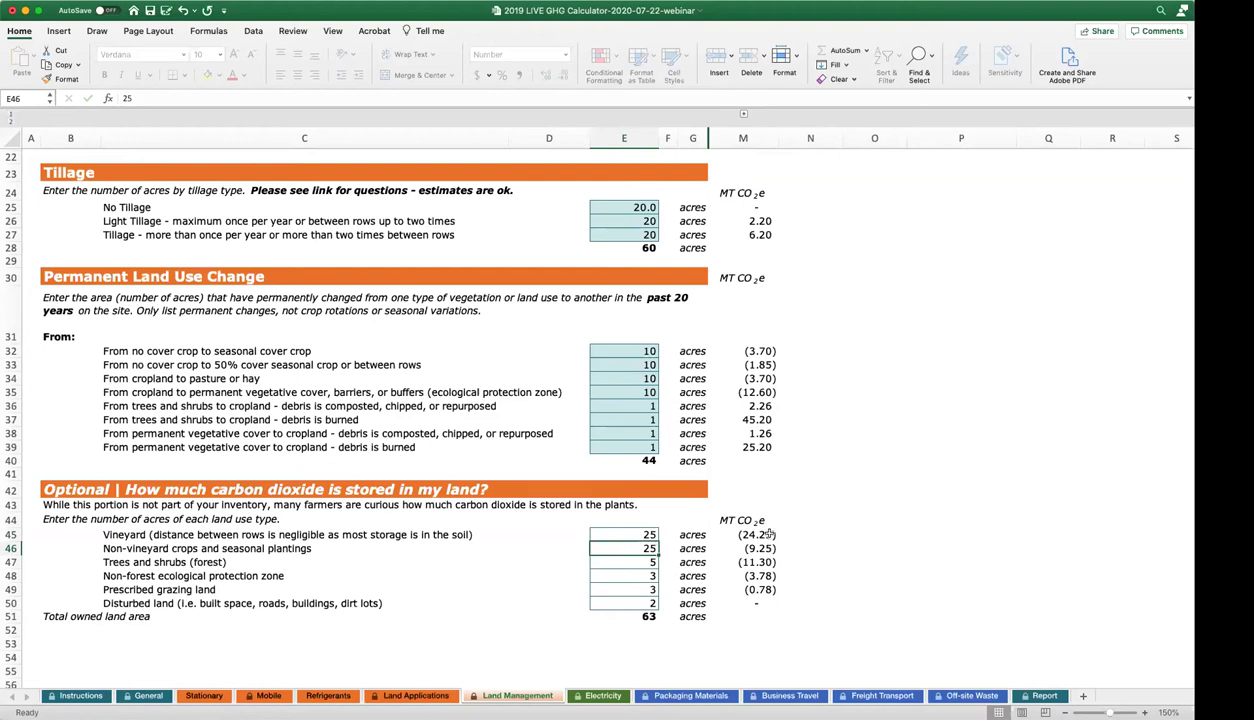
left_click_drag(750, 534, 750, 547)
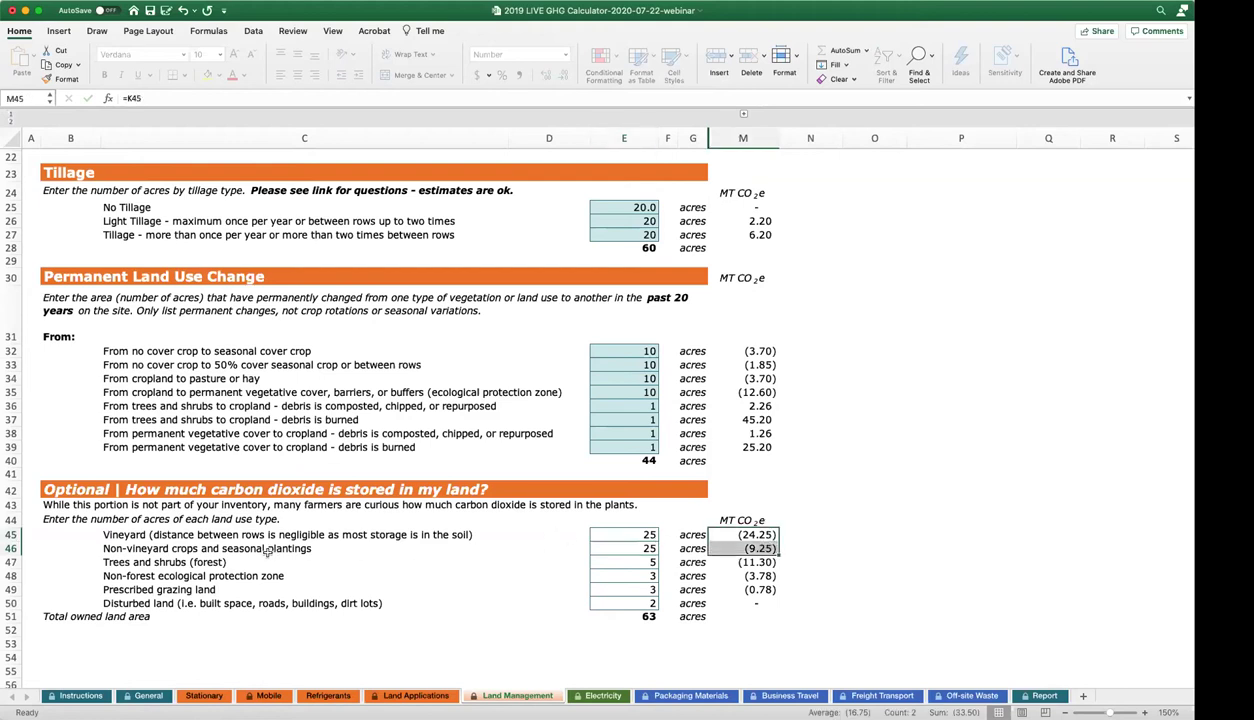
Fill the 25-acre value from non-vineyard crops down through disturbed land, and compare the stored carbon per land use type.
left_click(650, 548)
left_click_drag(657, 555, 626, 603)
left_click_drag(742, 534, 637, 596)
left_click(751, 564)
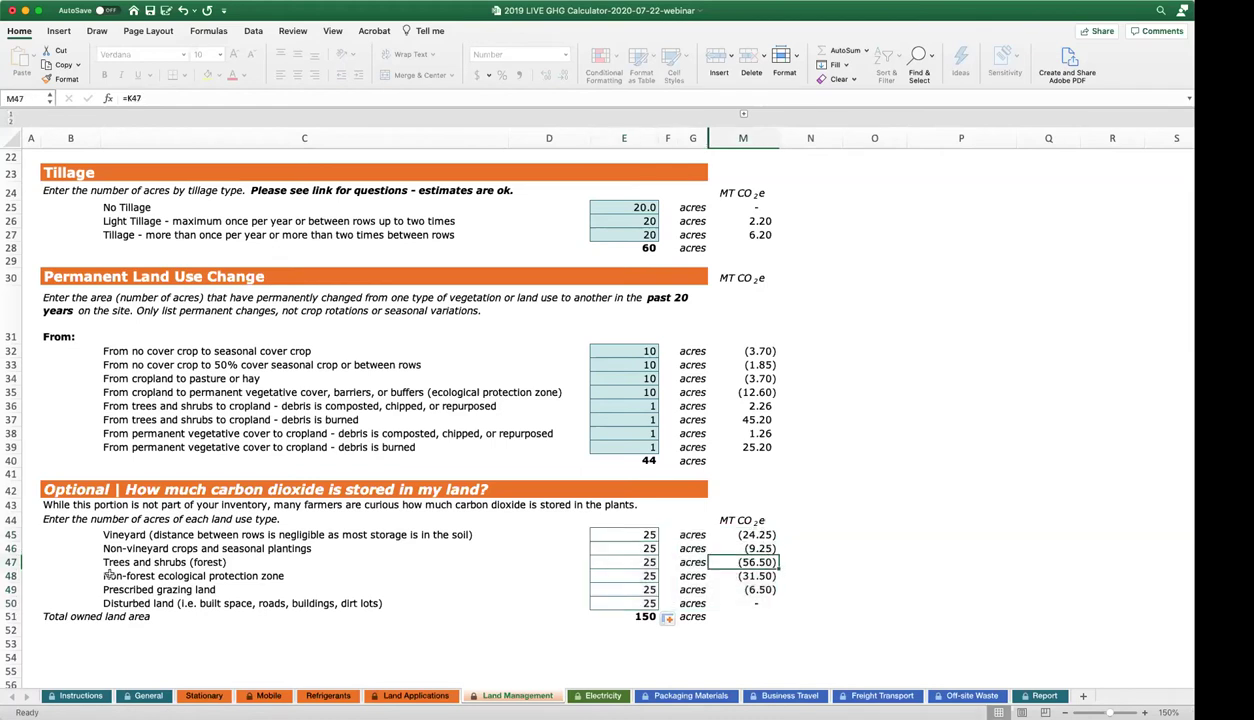
left_click(11, 562)
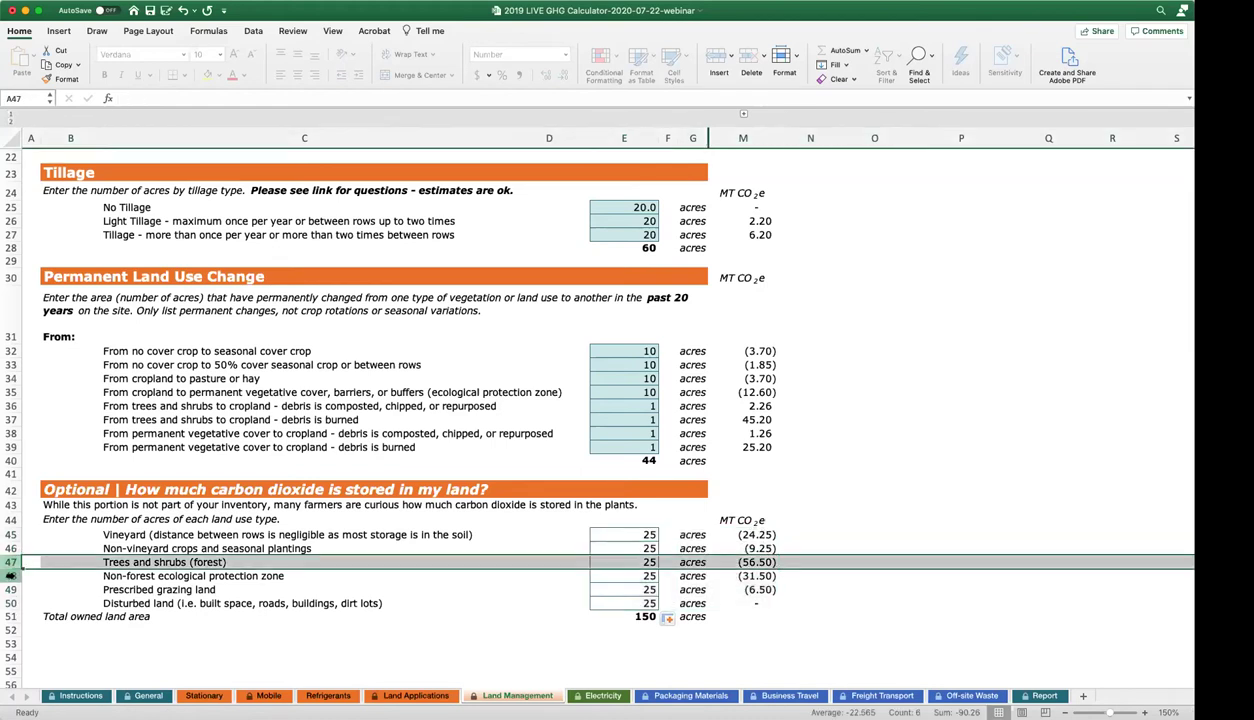
left_click(11, 576)
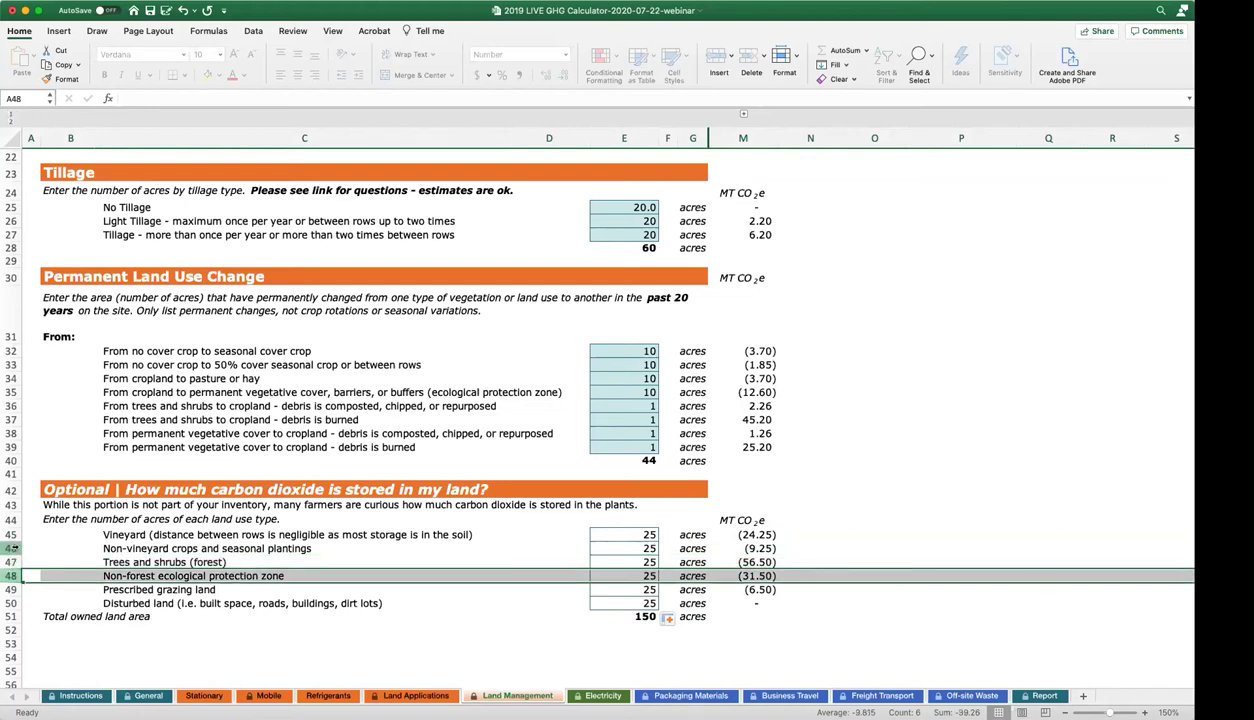
left_click(11, 535)
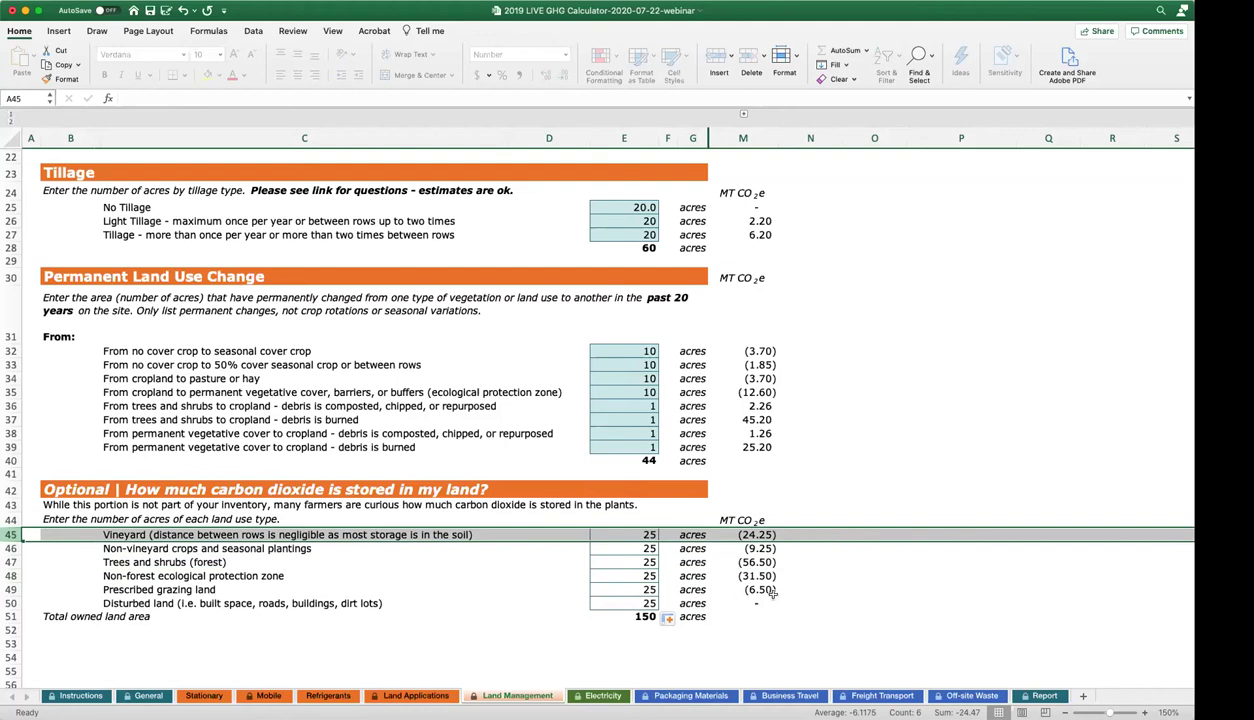
left_click(630, 616)
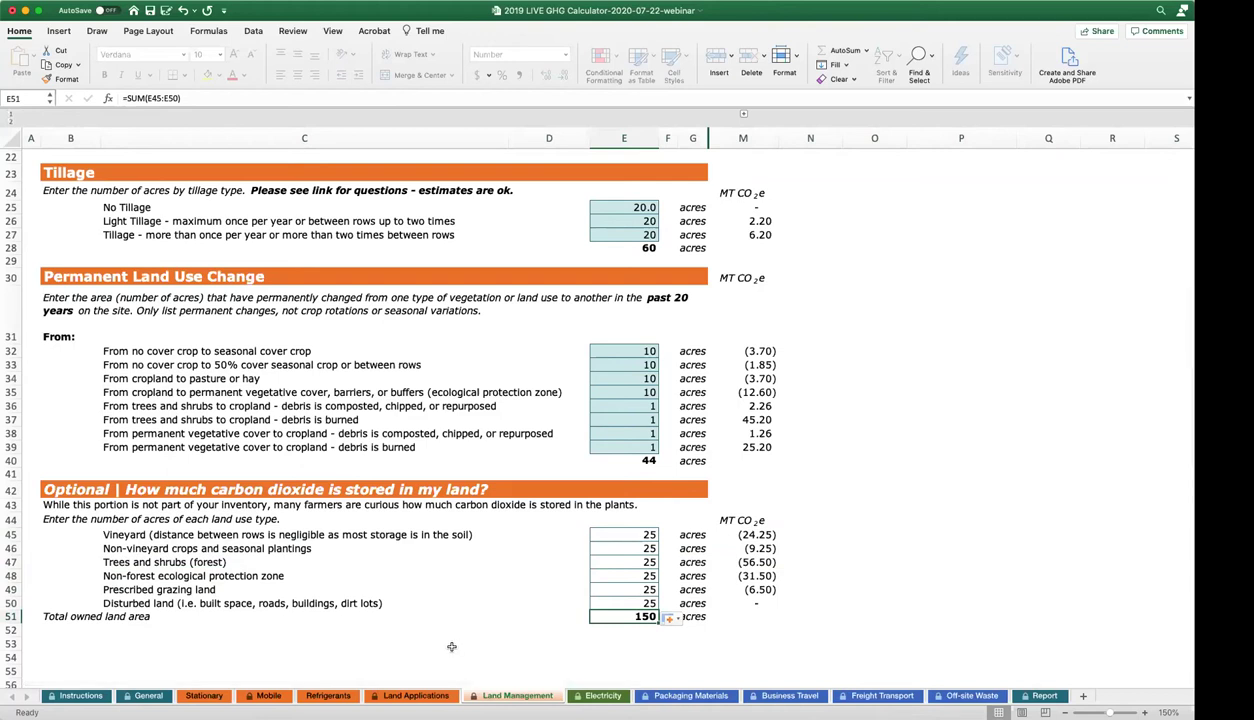
Check the Vineyard Land Management emissions and sequestration totals against the entered acreage, and go to the Electricity sheet.
scroll(451, 647, "up", 10)
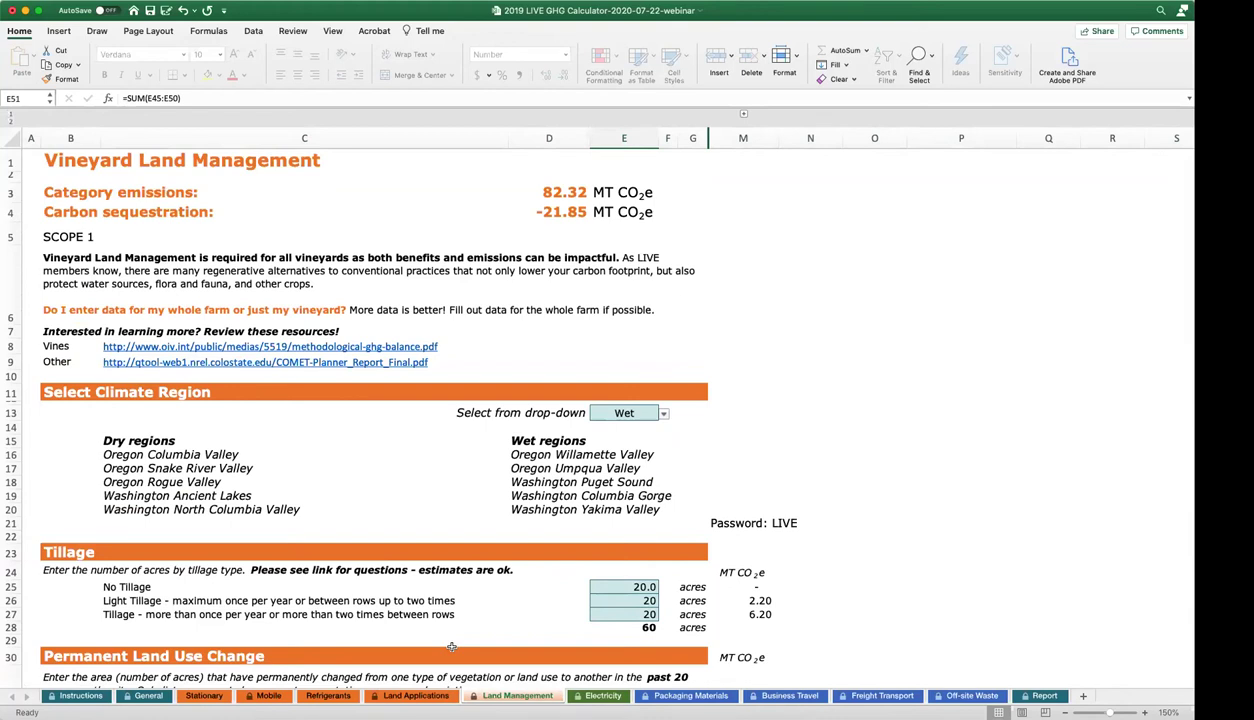
scroll(452, 647, "down", 2)
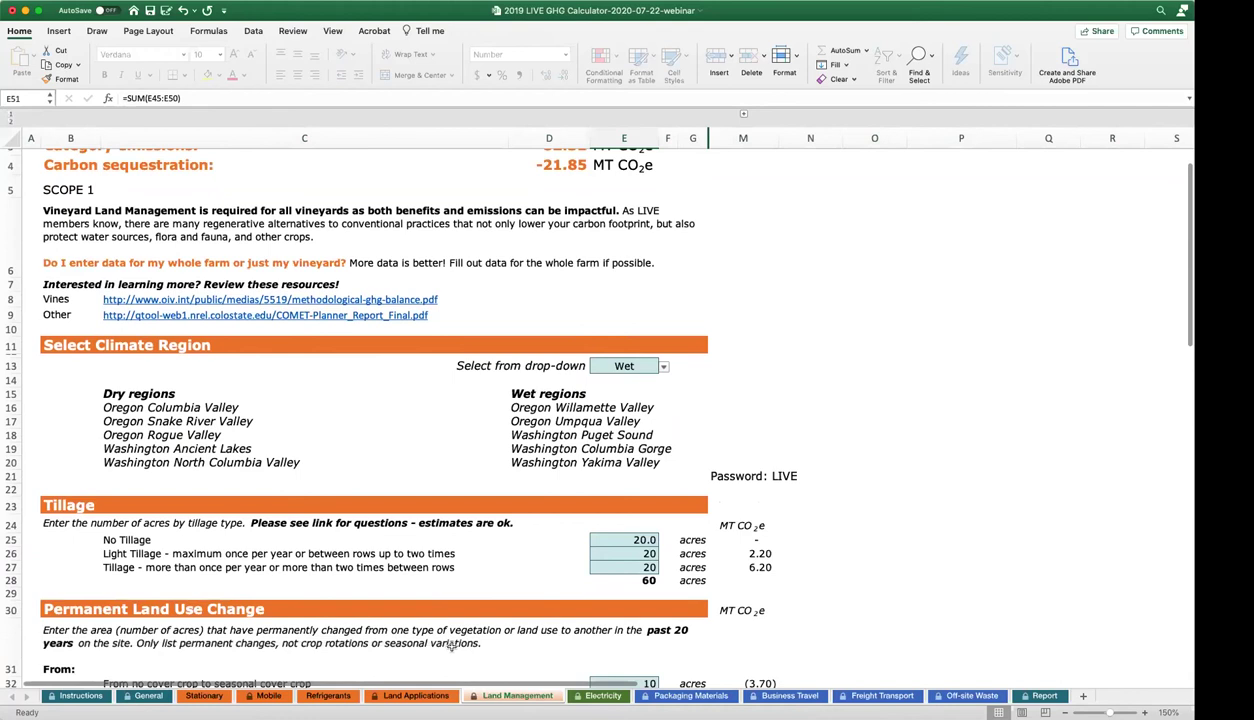
scroll(452, 647, "down", 10)
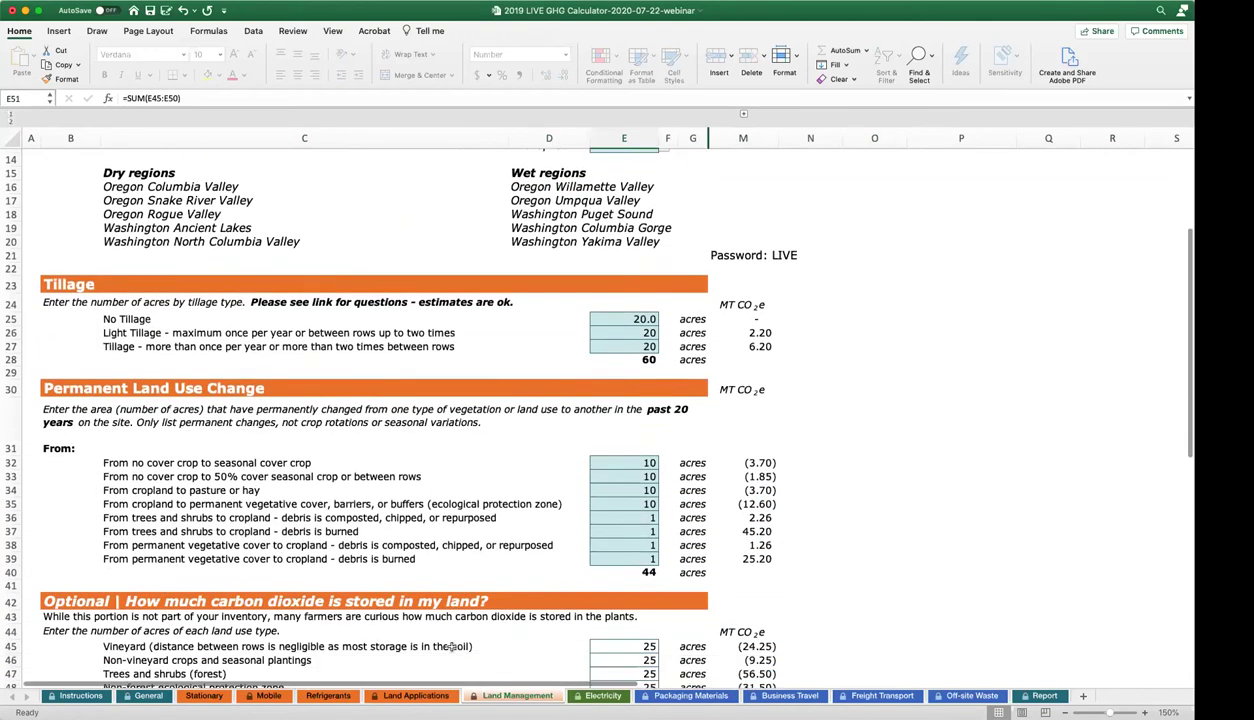
scroll(452, 647, "down", 4)
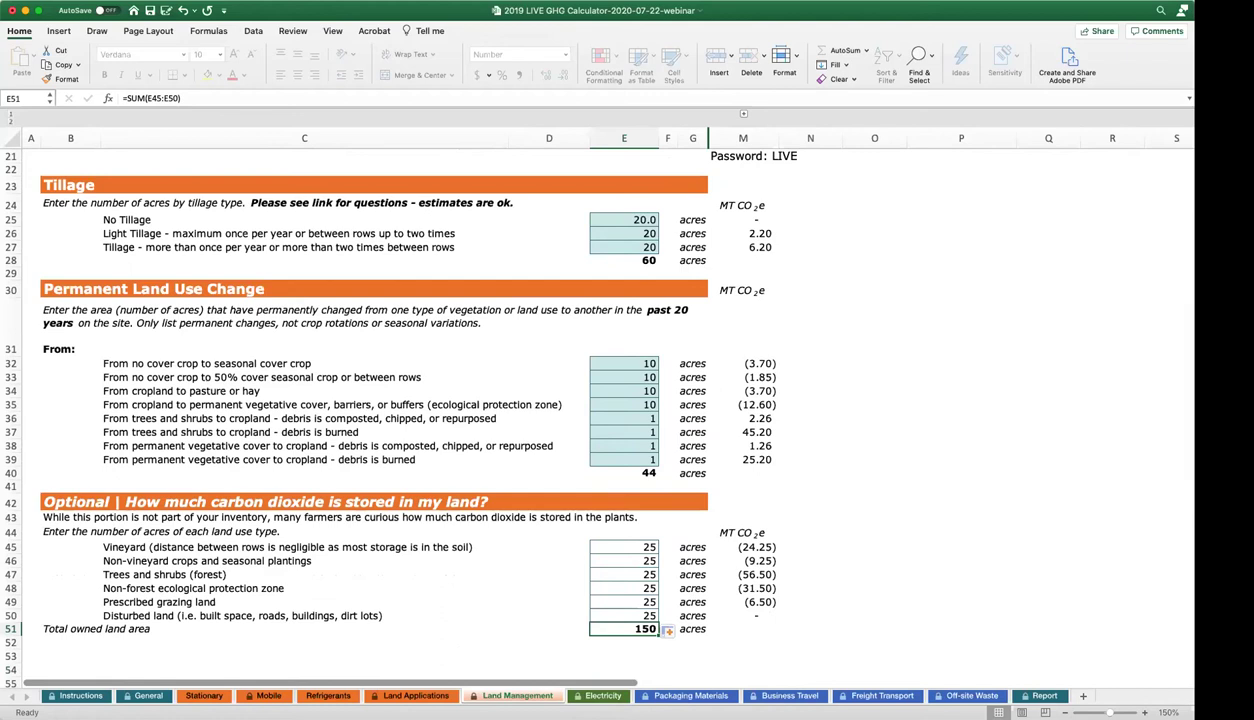
key("ctrl+Page_Down")
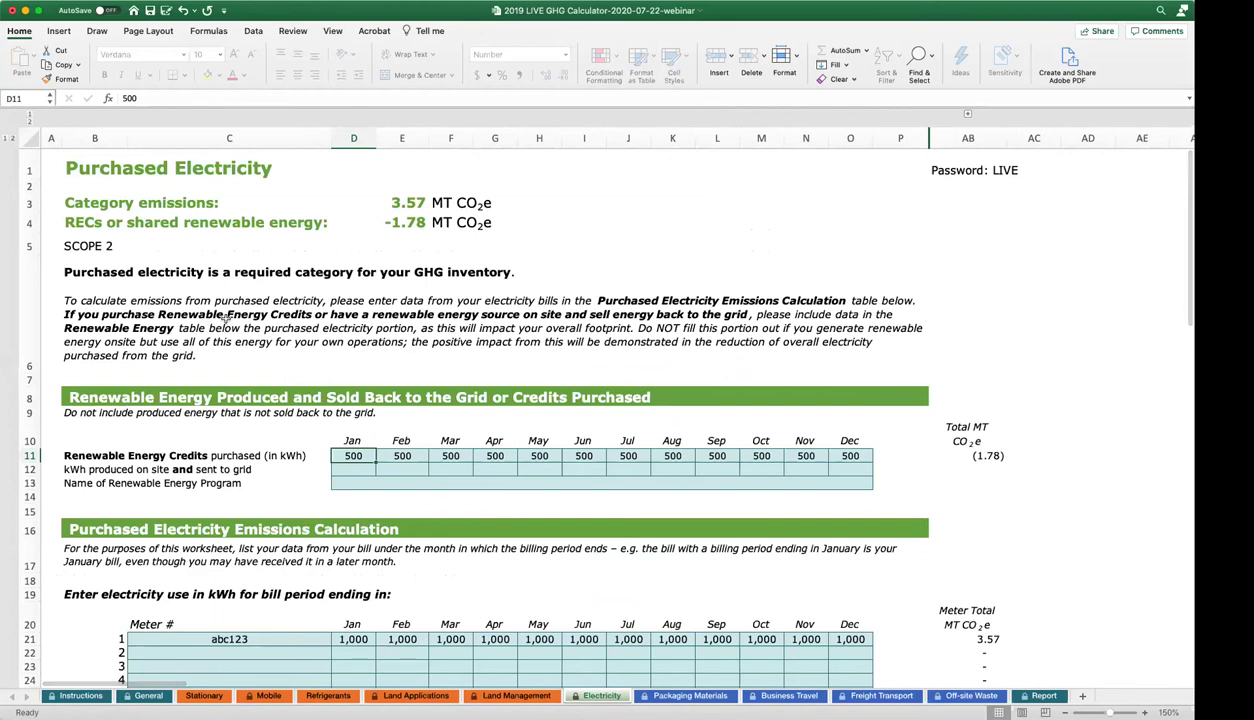
Set the kWh produced on site and sent to grid to 100 for every month, January through December, and check the renewable energy total.
scroll(210, 284, "down", 5)
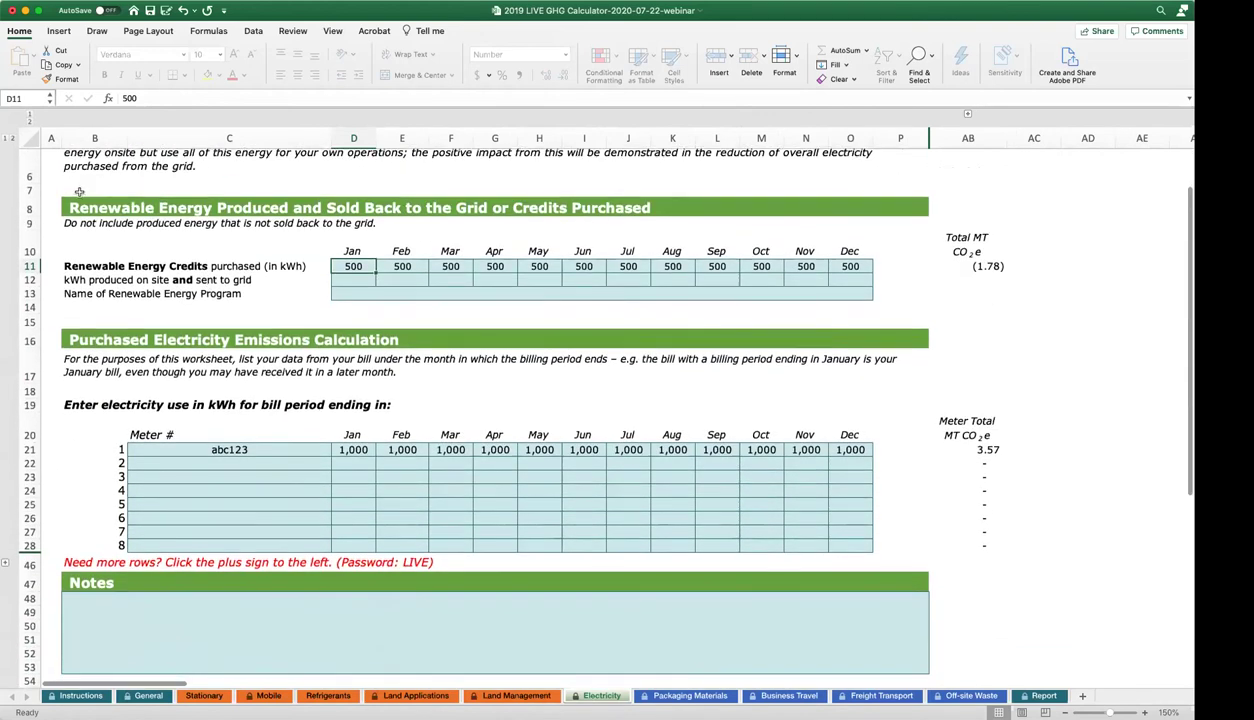
scroll(190, 240, "up", 1)
scroll(188, 252, "up", 1)
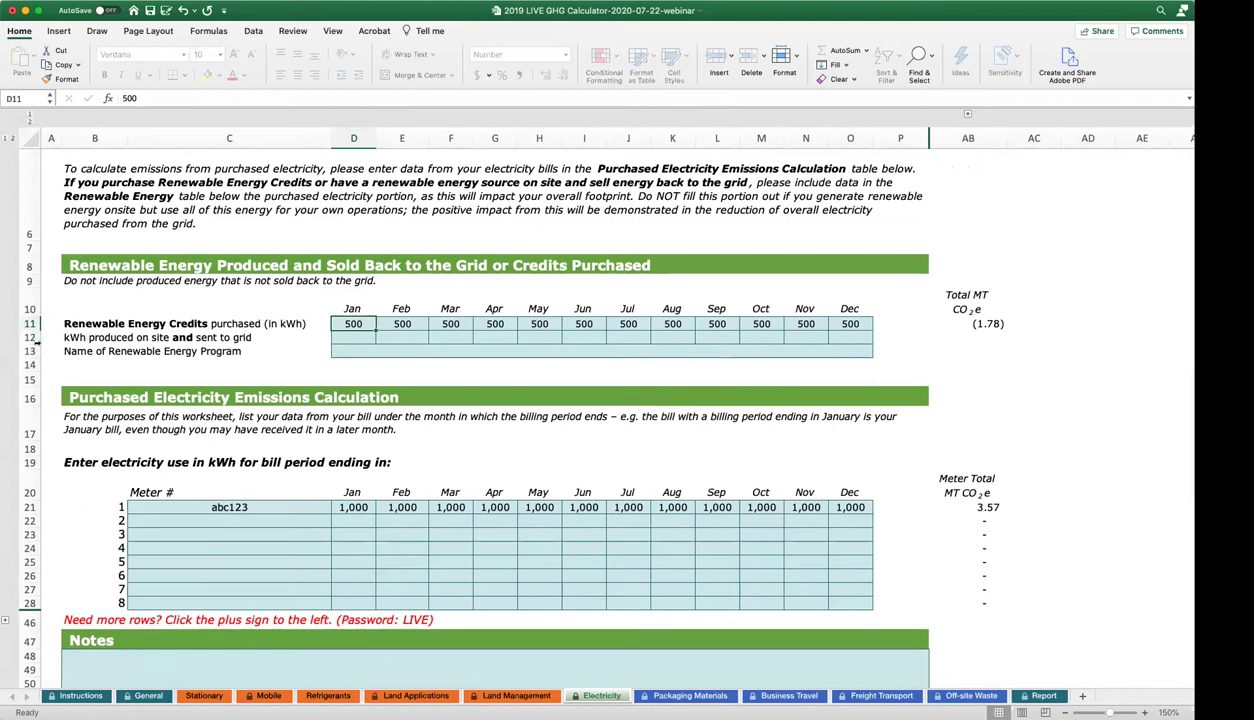
left_click(340, 336)
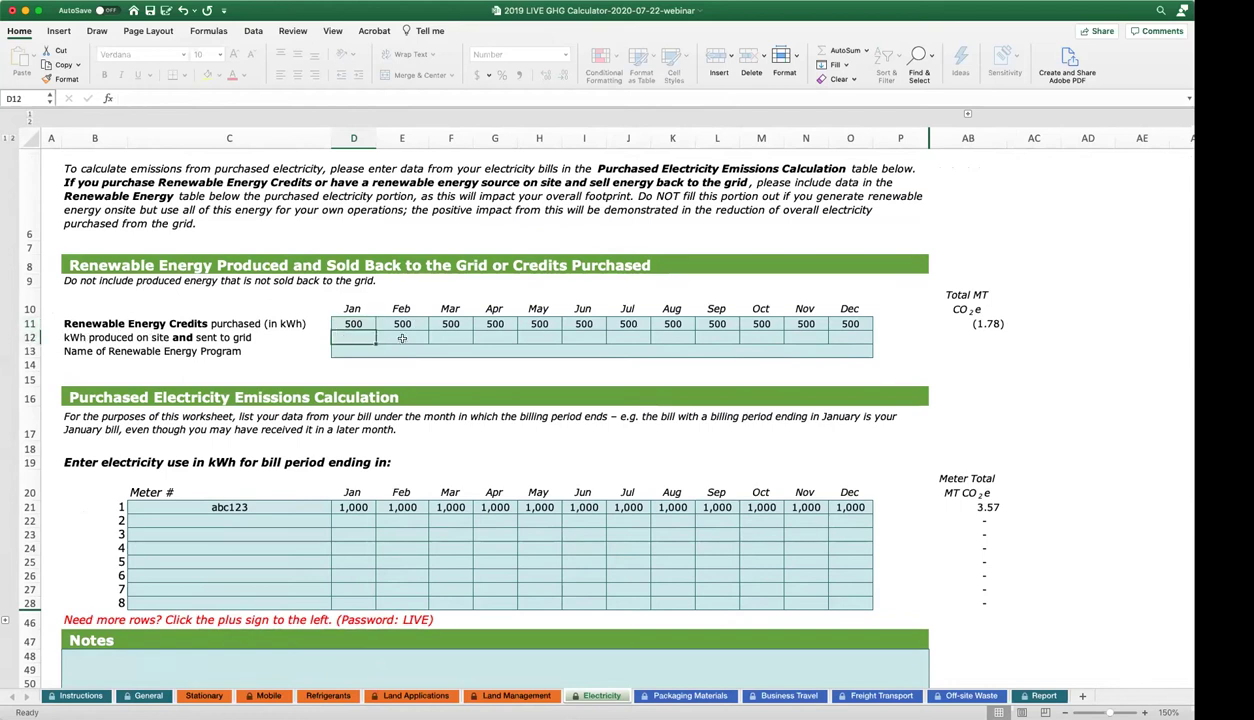
type("100")
key("Return")
left_click(365, 338)
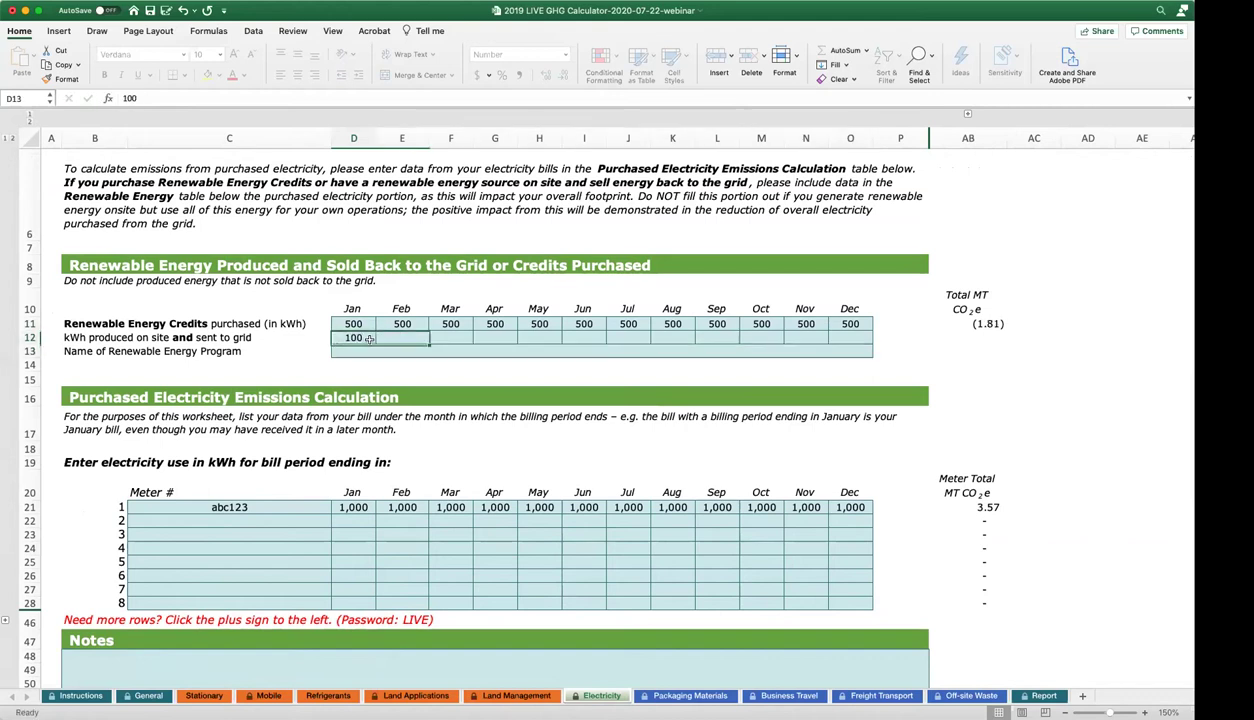
left_click_drag(375, 344, 849, 343)
left_click(987, 324)
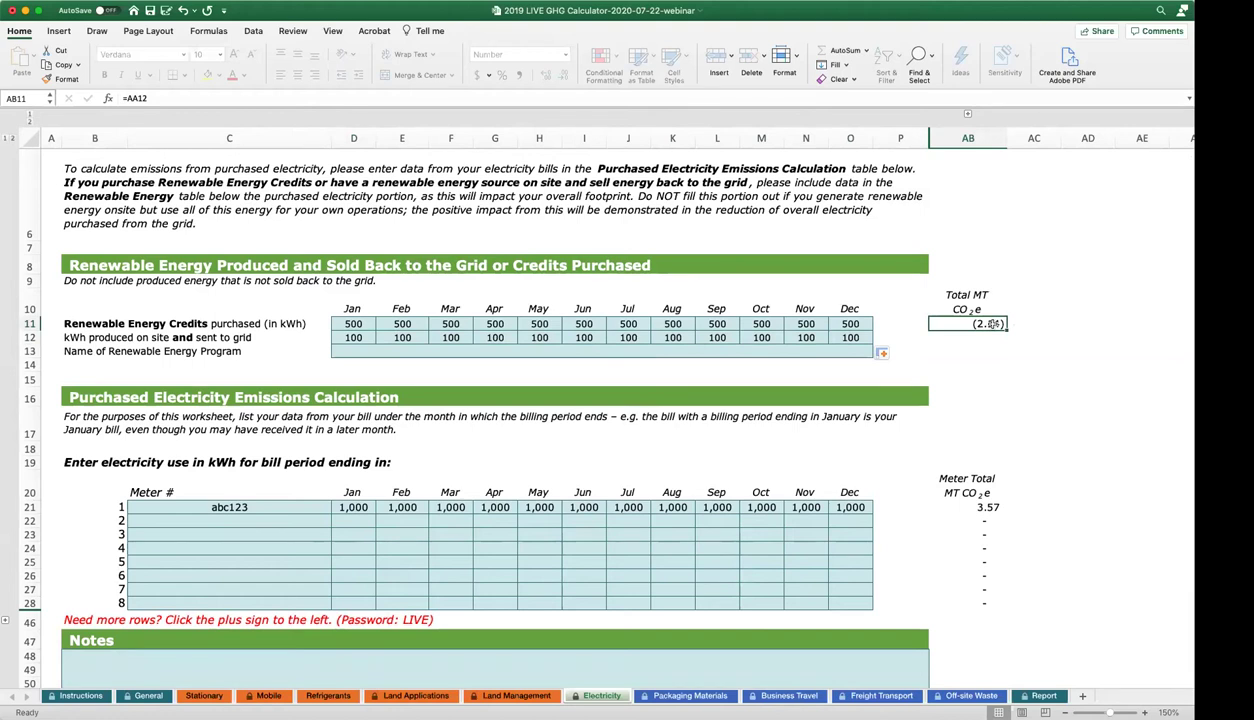
scroll(990, 324, "up", 3)
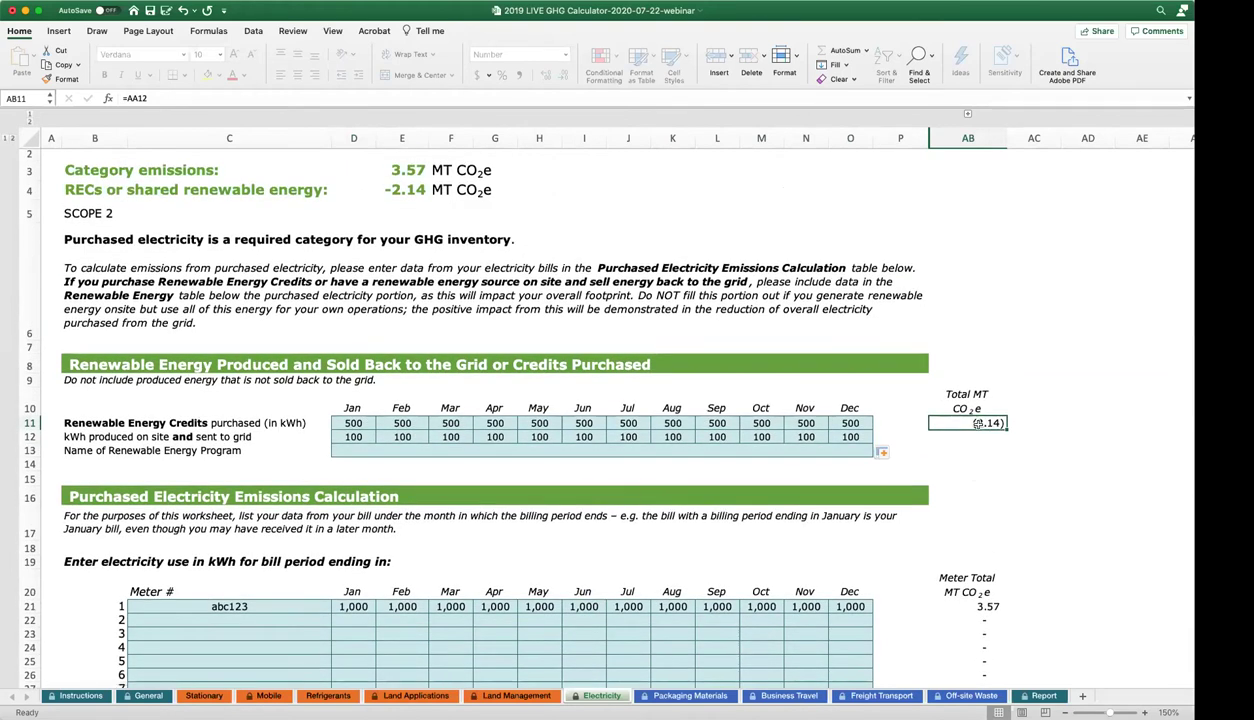
Examine the first meter's monthly electricity use and its meter total in the Purchased Electricity Emissions Calculation table.
scroll(978, 423, "down", 3)
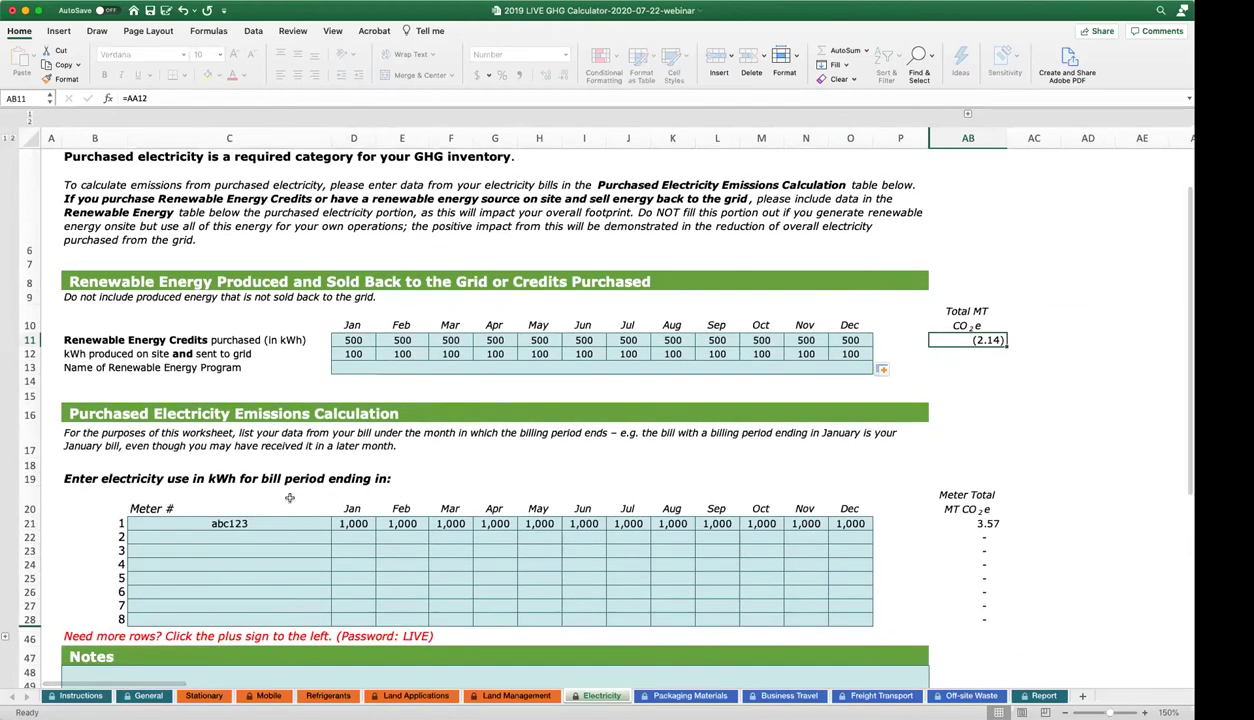
scroll(279, 508, "down", 4)
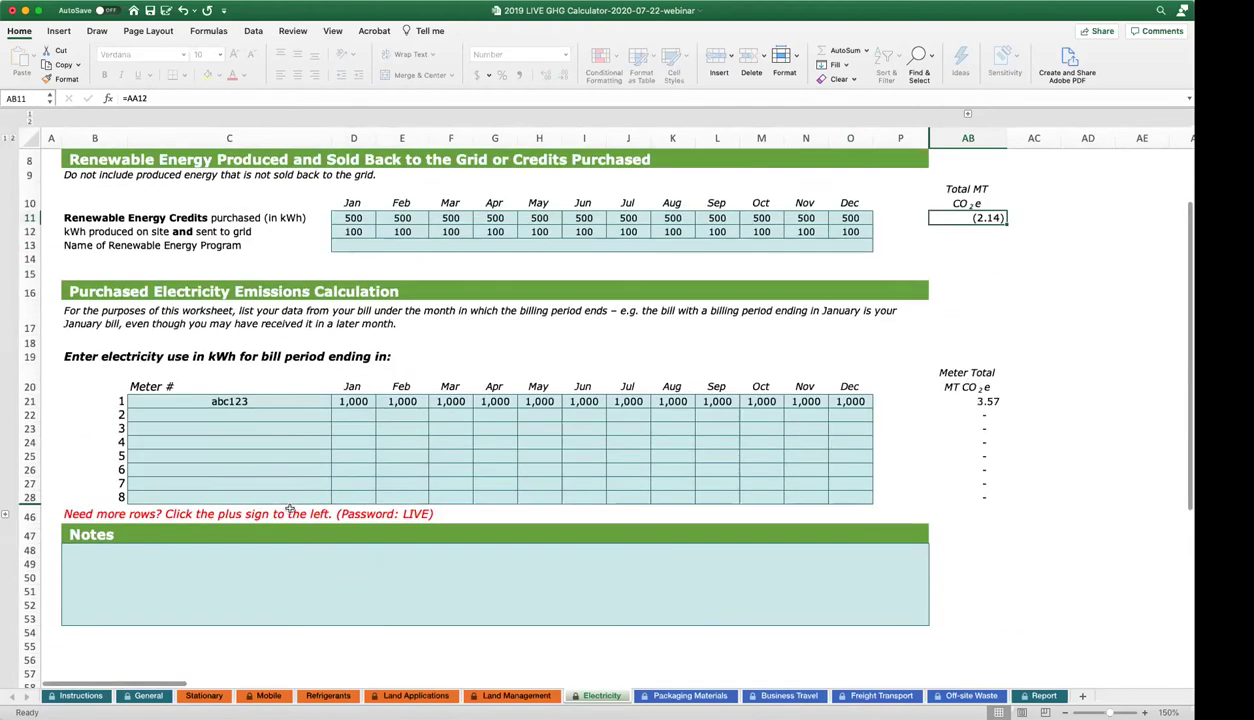
left_click(27, 401)
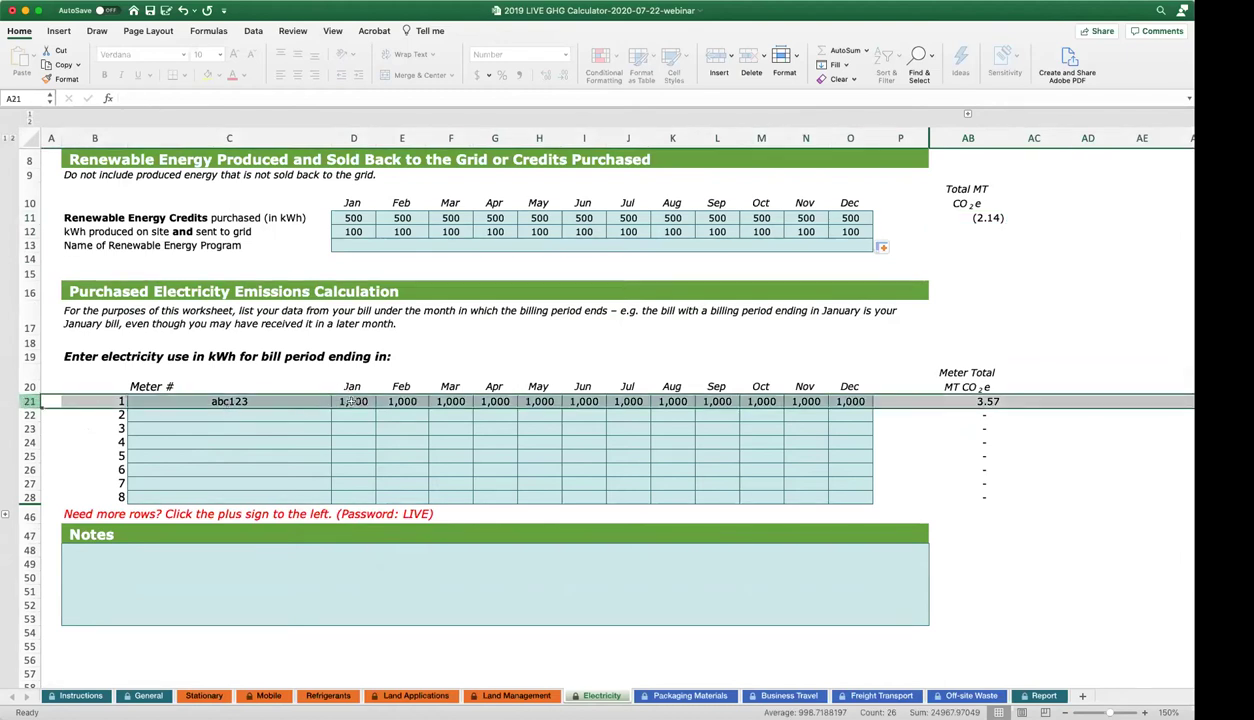
left_click(352, 401)
scroll(347, 401, "up", 3)
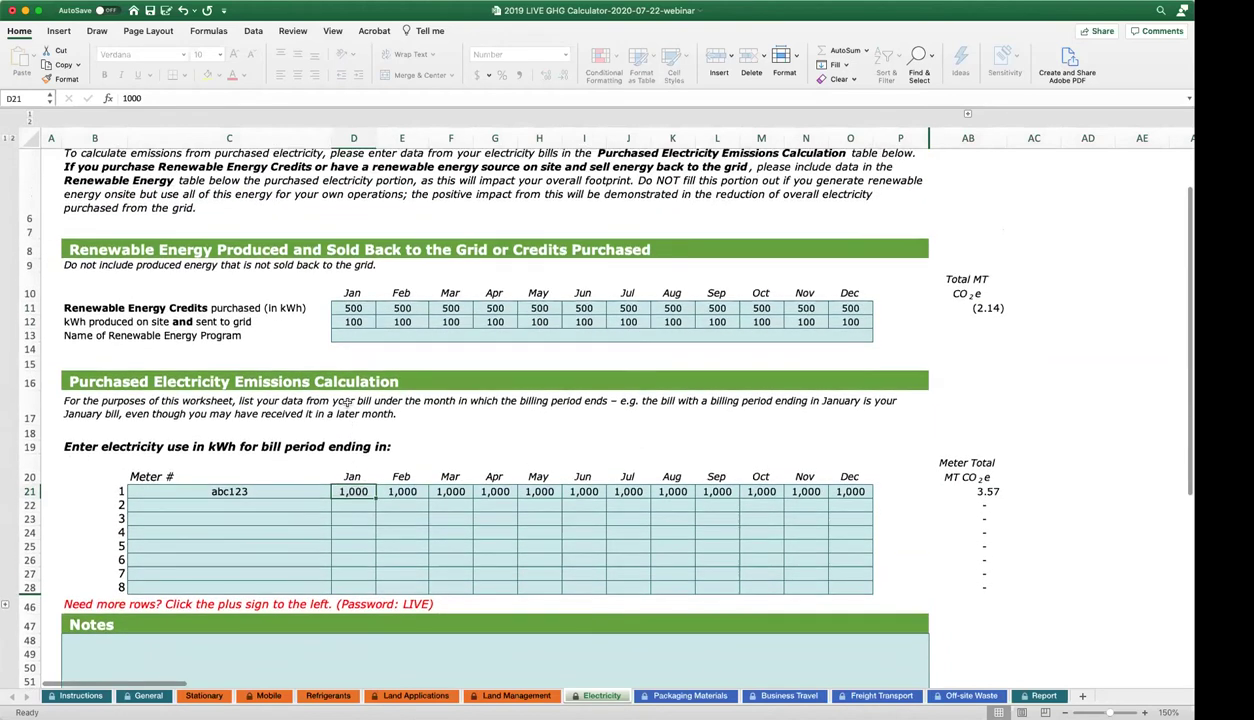
scroll(347, 401, "up", 3)
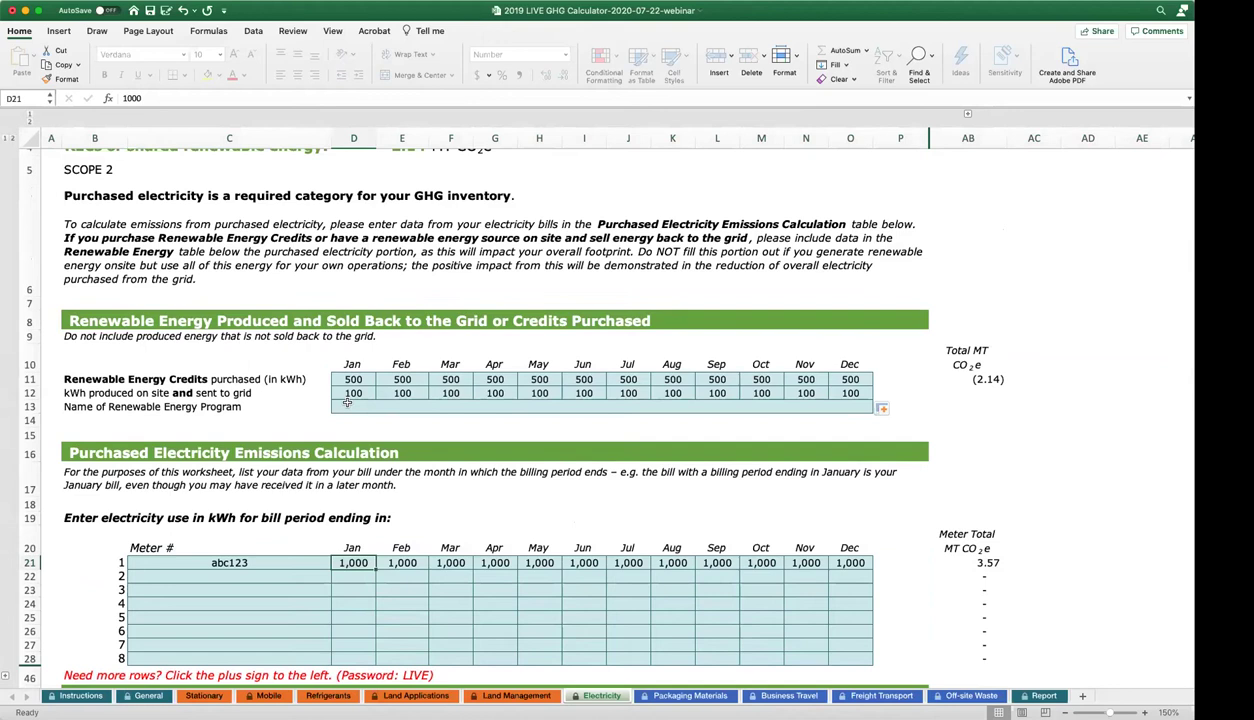
left_click_drag(368, 566, 924, 555)
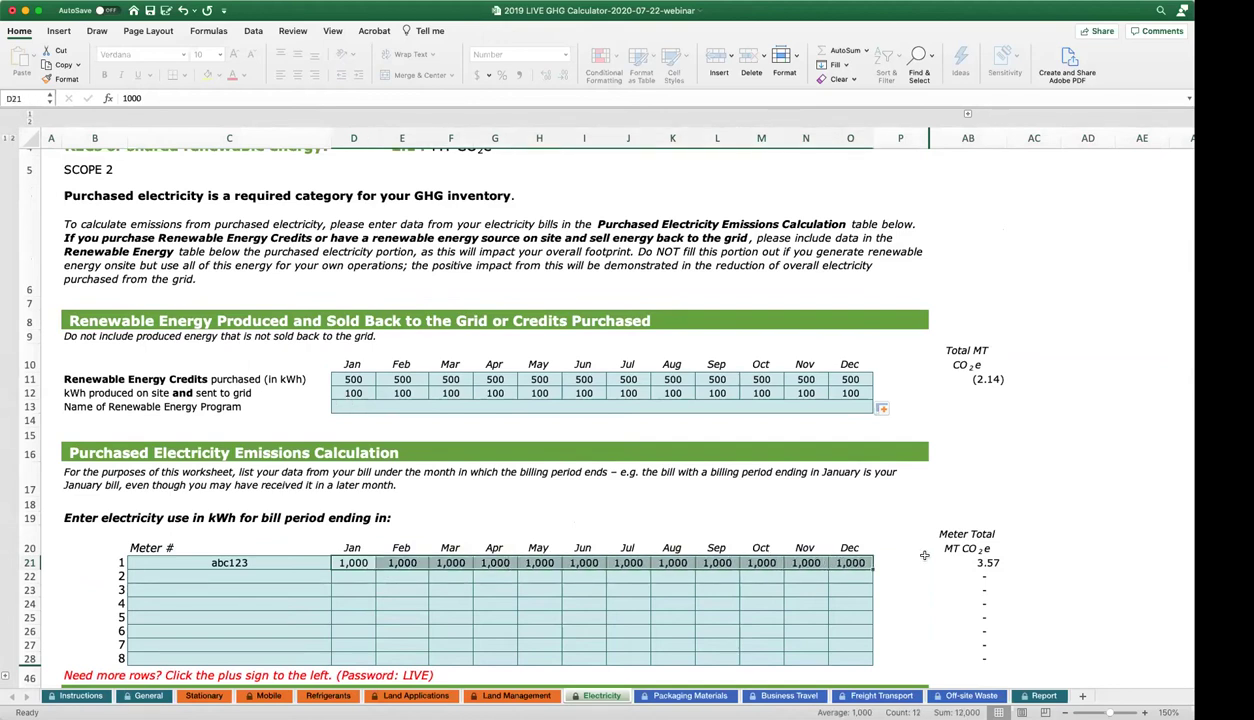
scroll(910, 570, "down", 3)
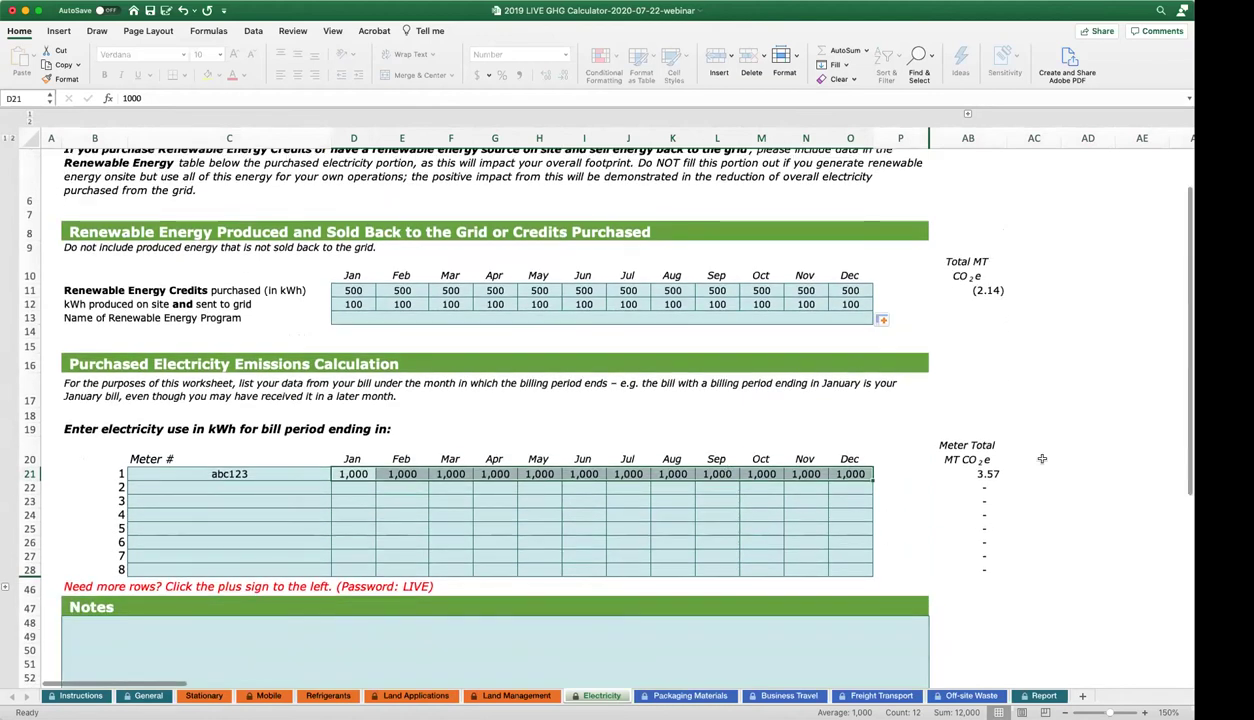
left_click(968, 473)
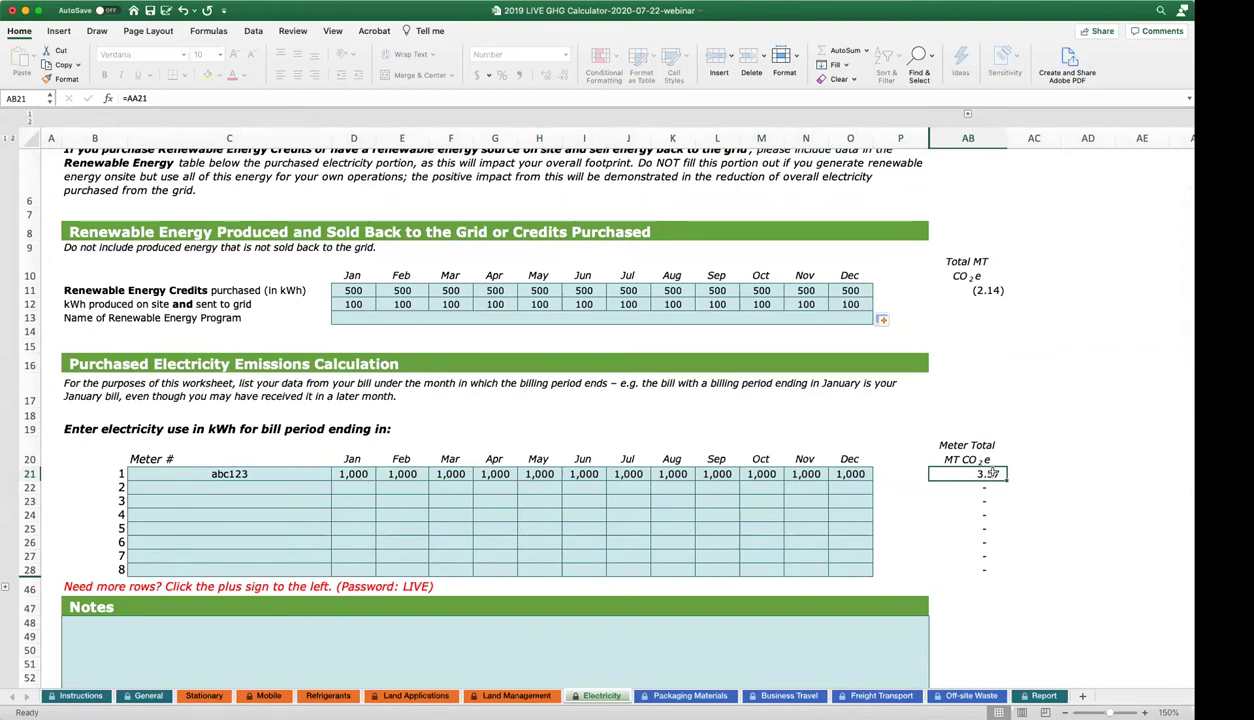
Compare the monthly renewable energy credits and the on-site kWh sent to the grid with their total MT CO2e.
scroll(993, 473, "up", 3)
left_click(357, 350)
left_click_drag(367, 352, 850, 352)
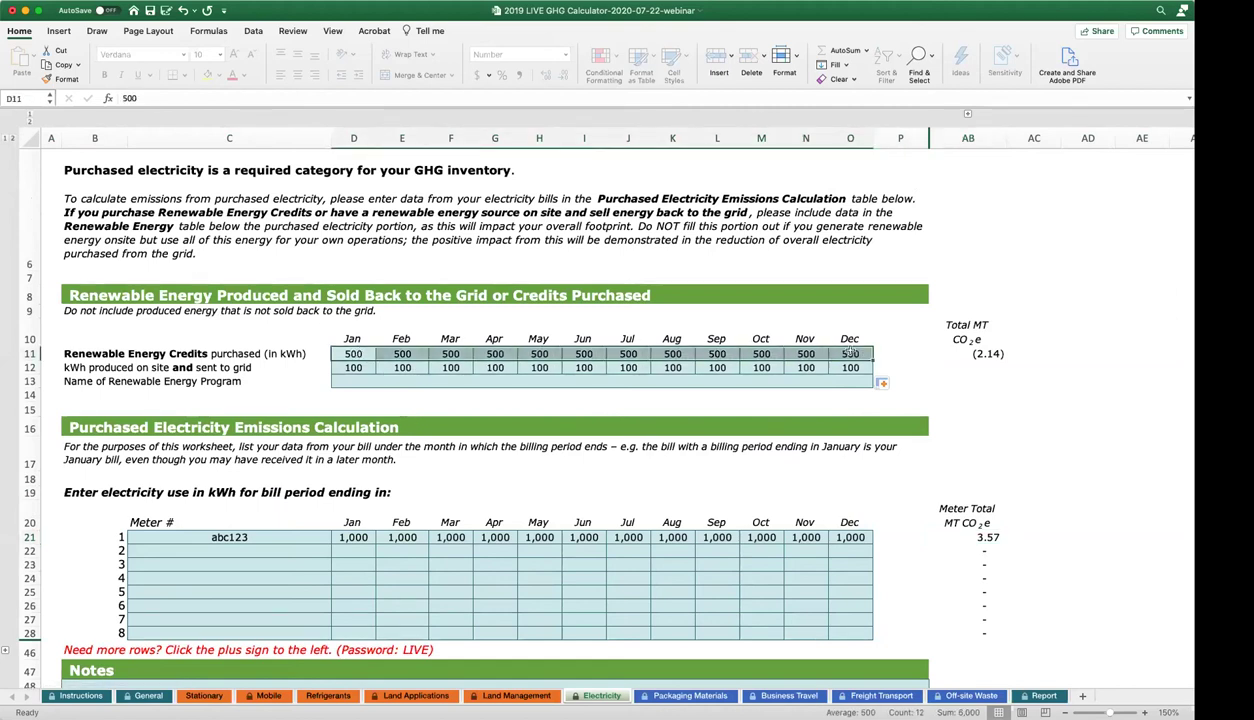
left_click_drag(352, 367, 845, 364)
left_click(985, 355)
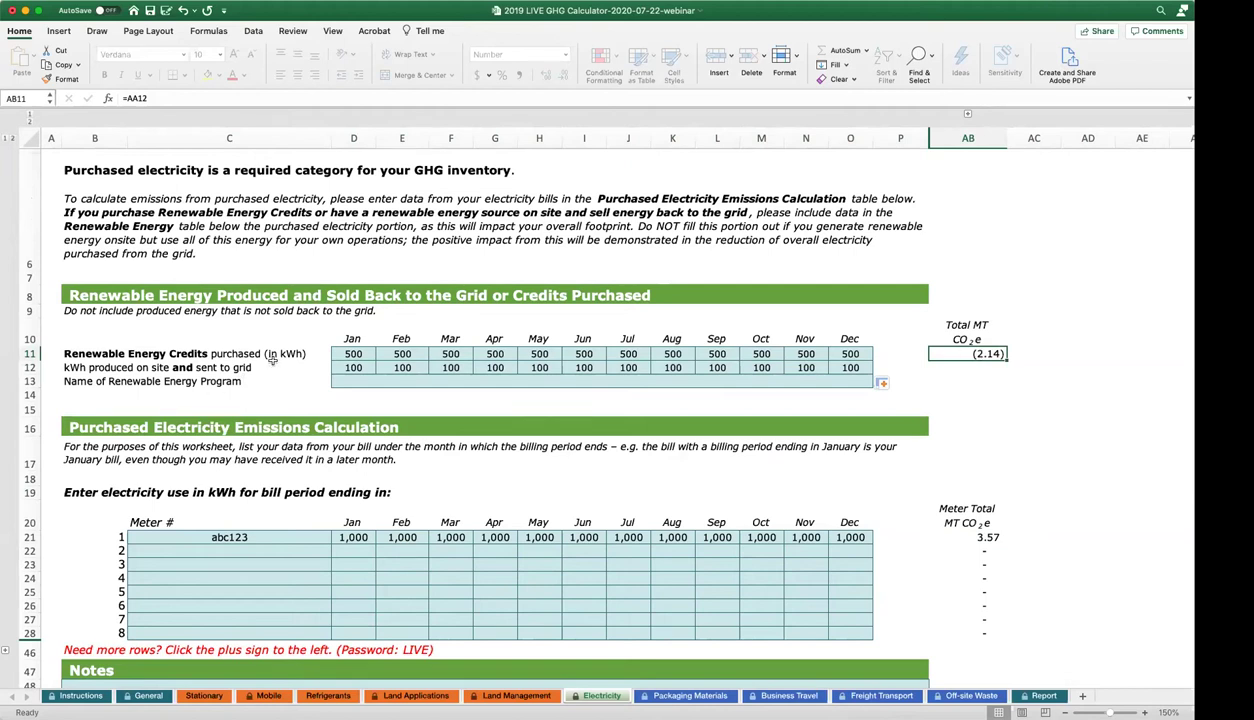
Check the category emissions and the RECs or shared renewable energy figures in the Purchased Electricity summary.
scroll(271, 362, "up", 5)
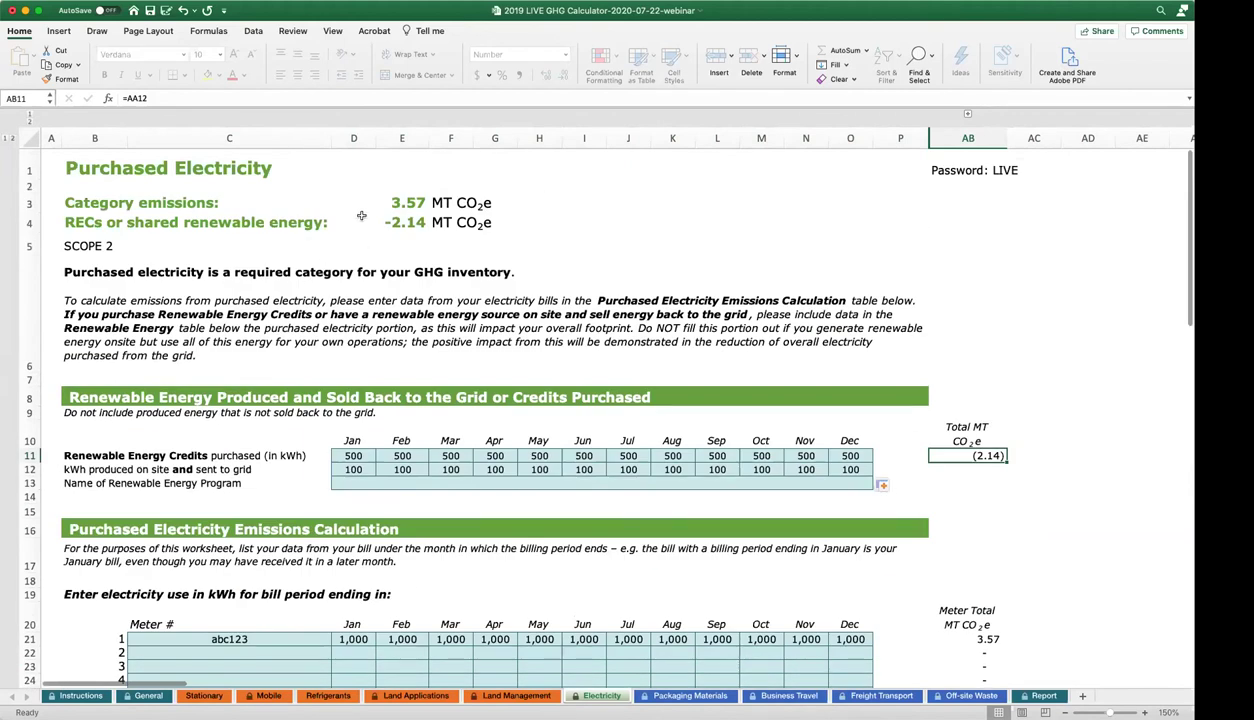
left_click(403, 197)
left_click(402, 225)
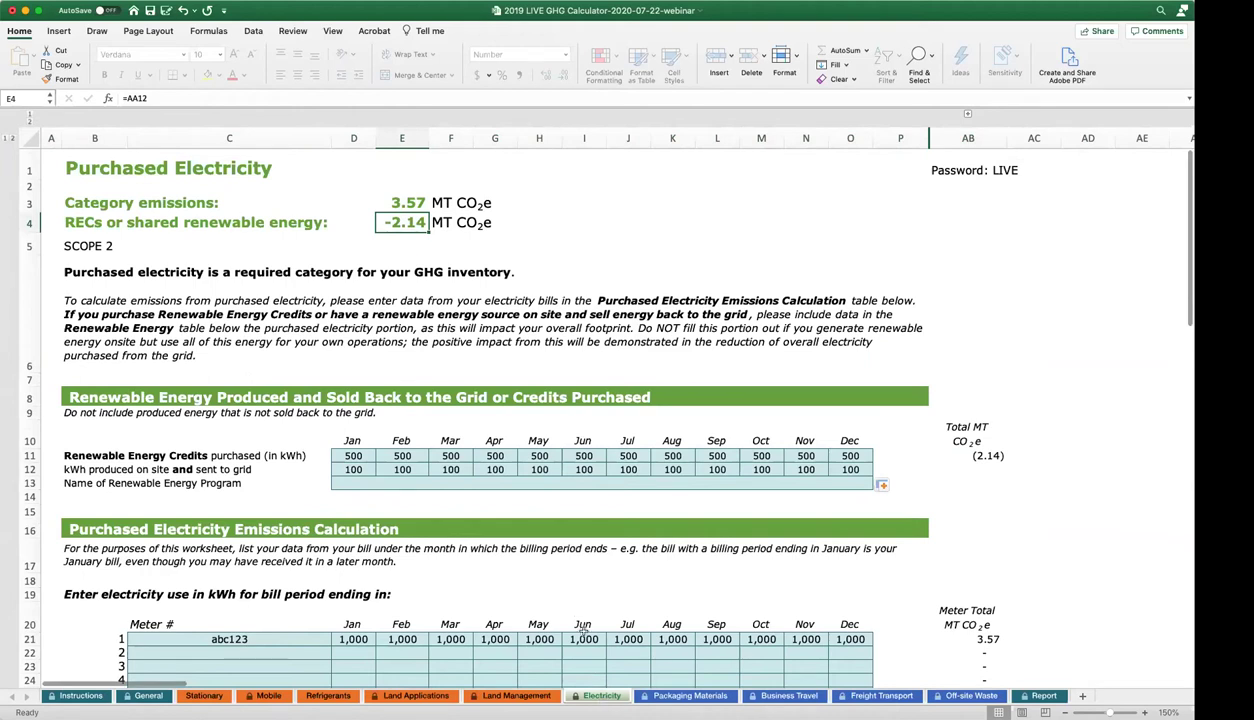
scroll(582, 625, "down", 5)
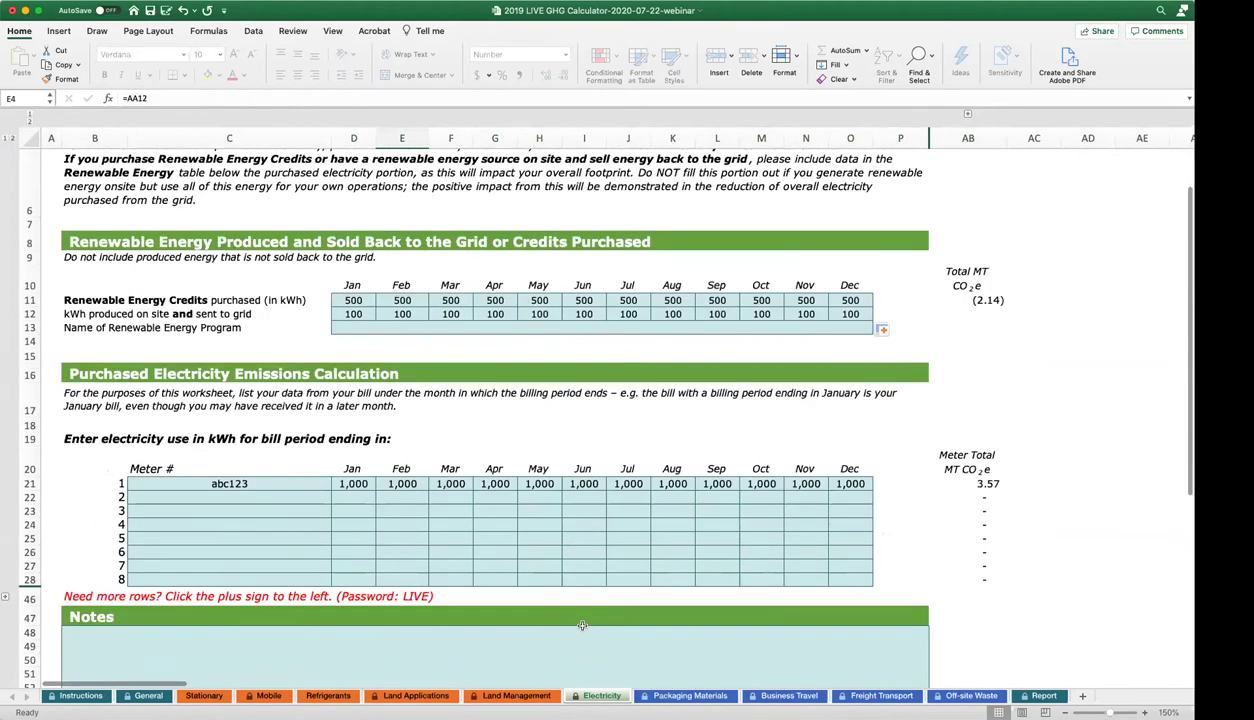
scroll(582, 626, "up", 3)
scroll(582, 626, "up", 2)
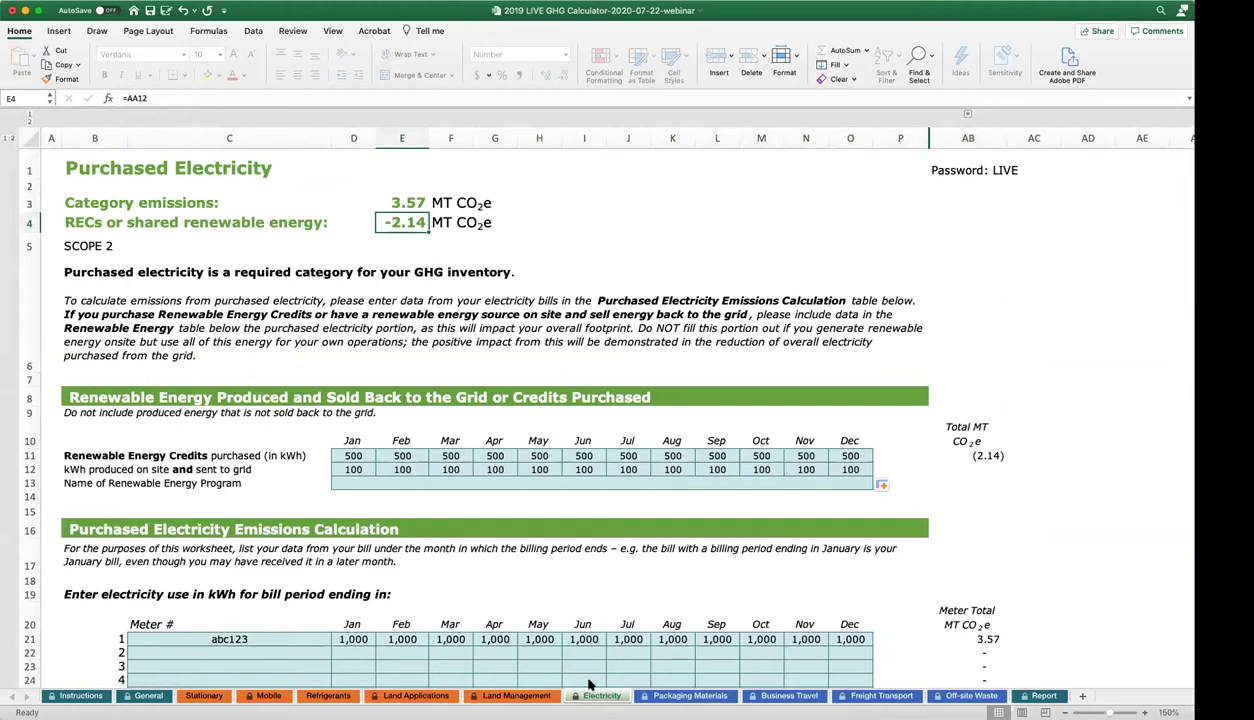
Go to the Packaging Materials sheet and check the pounds of cardboard purchased against the resulting cardboard emissions.
left_click(658, 698)
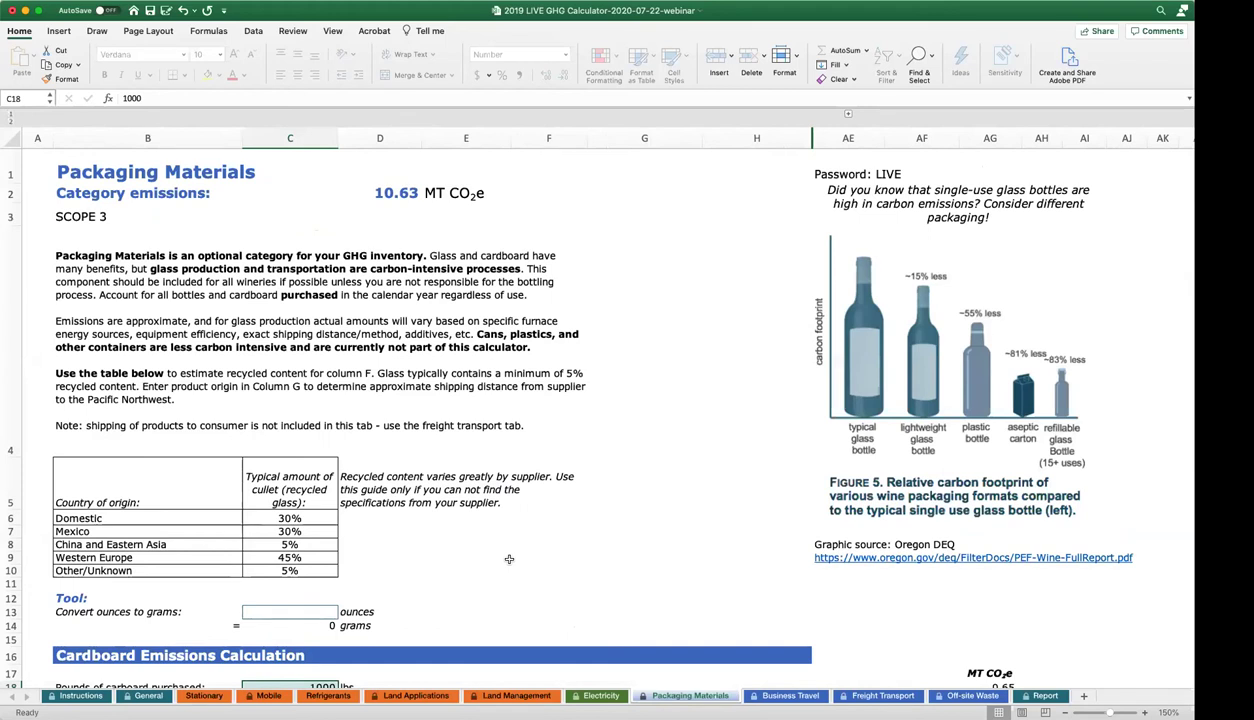
scroll(509, 559, "down", 2)
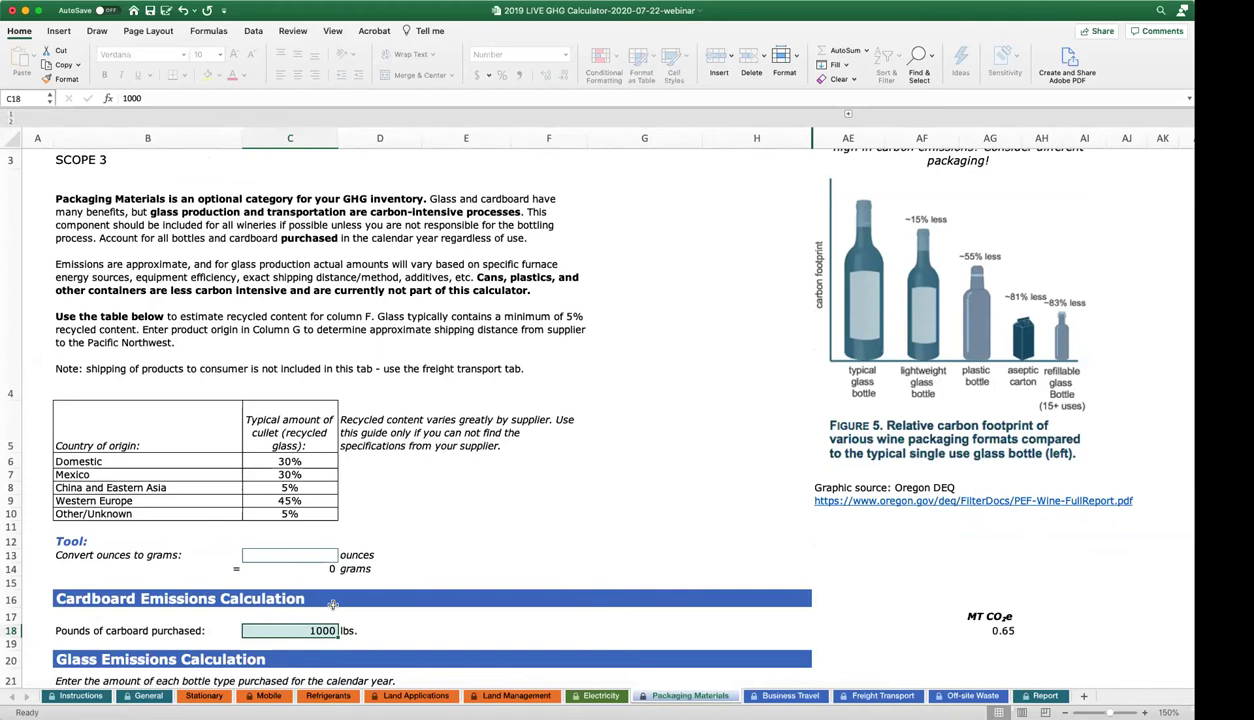
scroll(152, 603, "down", 3)
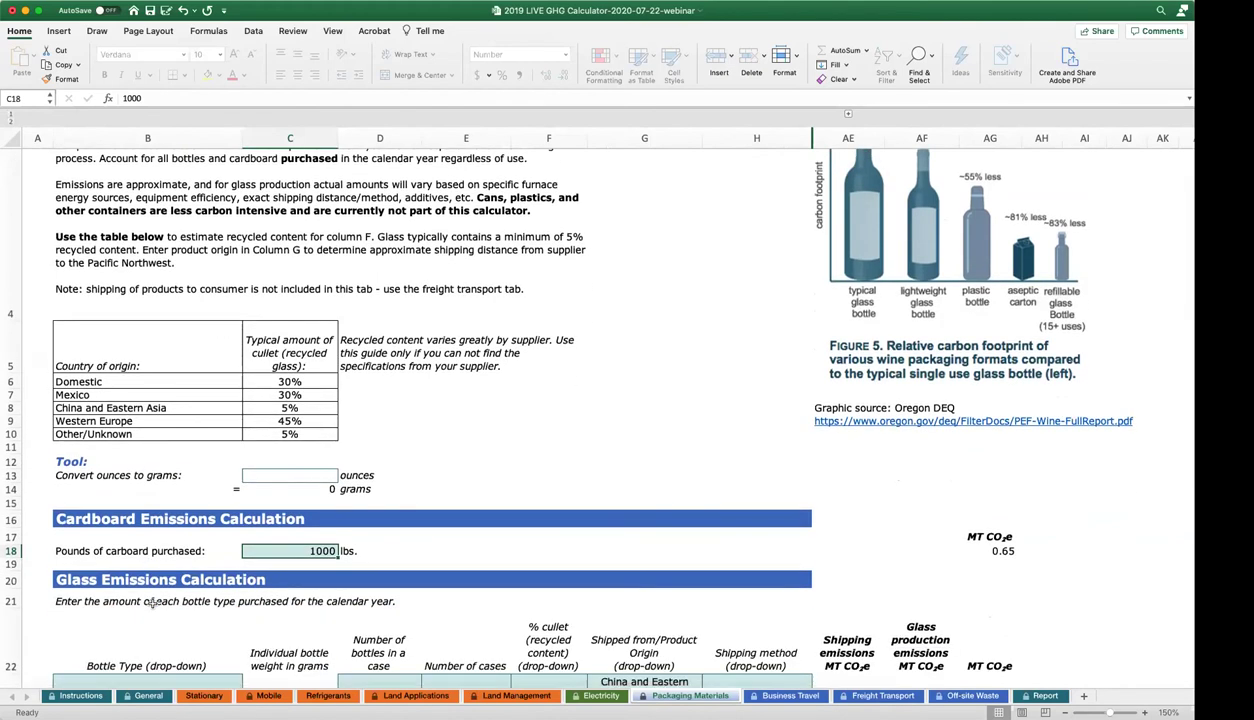
left_click_drag(10, 519, 10, 535)
left_click(10, 535)
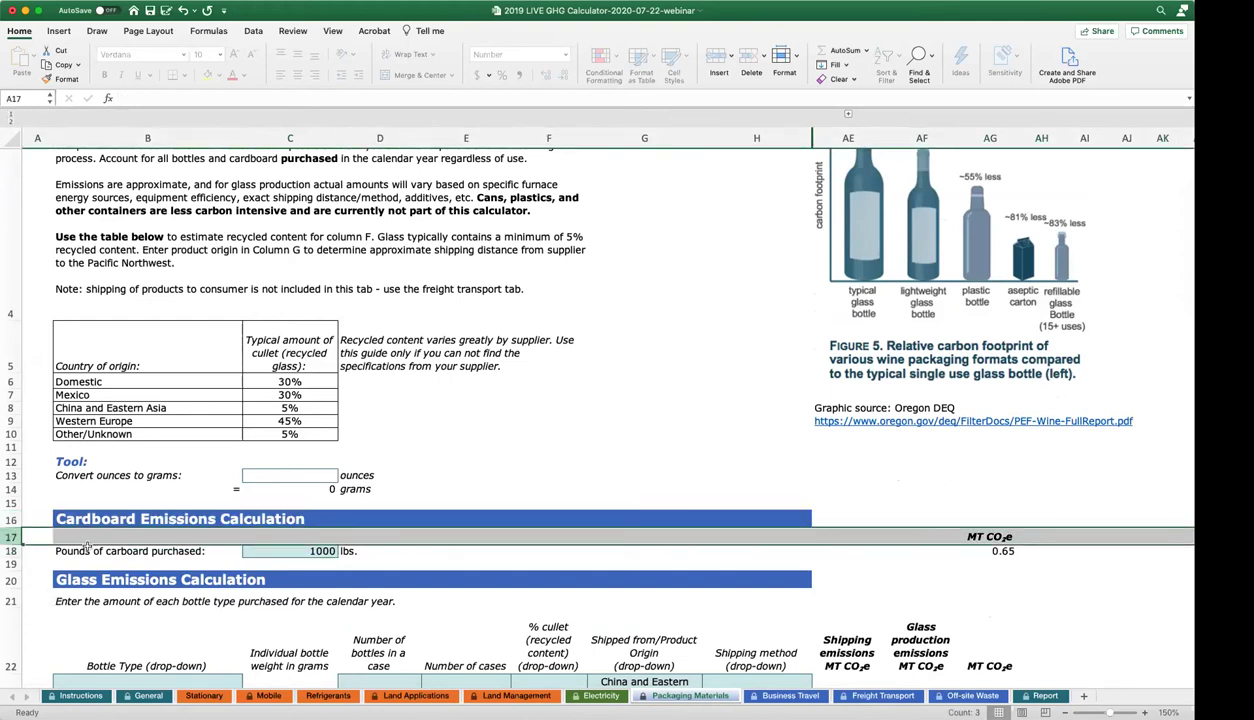
left_click(298, 550)
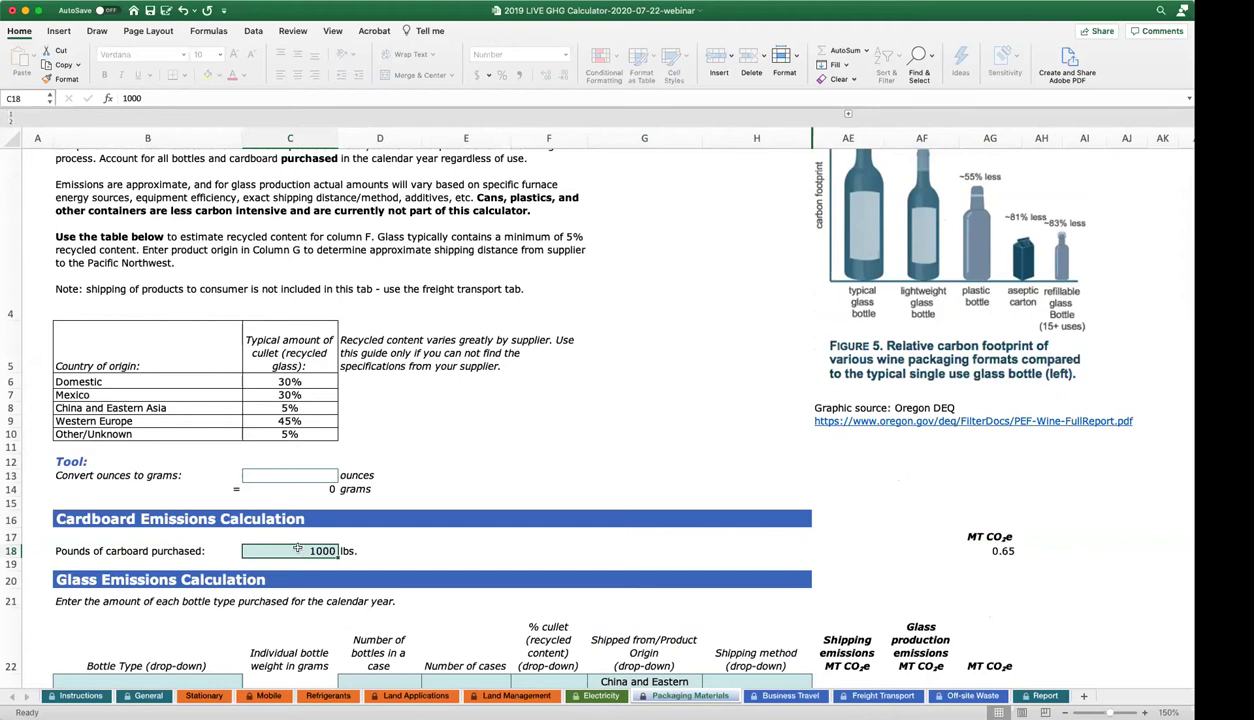
left_click(1000, 550)
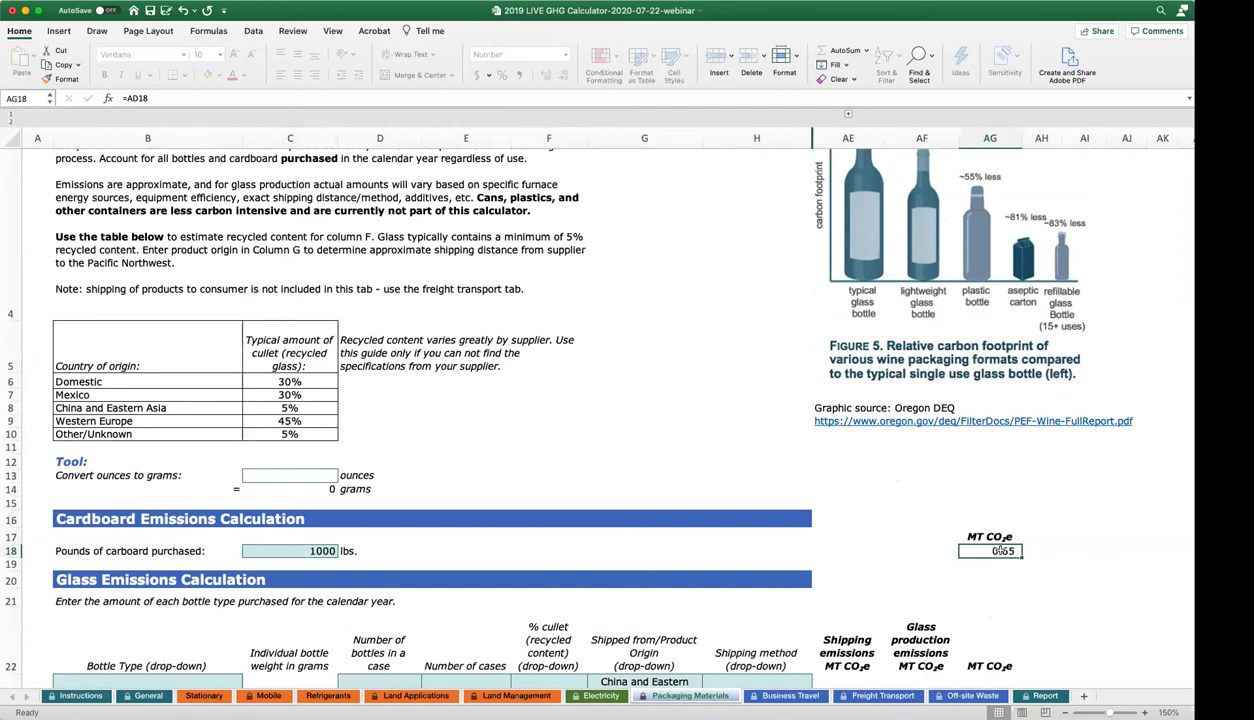
Browse the bottle types available for the first row of the Glass Emissions Calculation and check that row's individual bottle weight.
scroll(1000, 550, "down", 10)
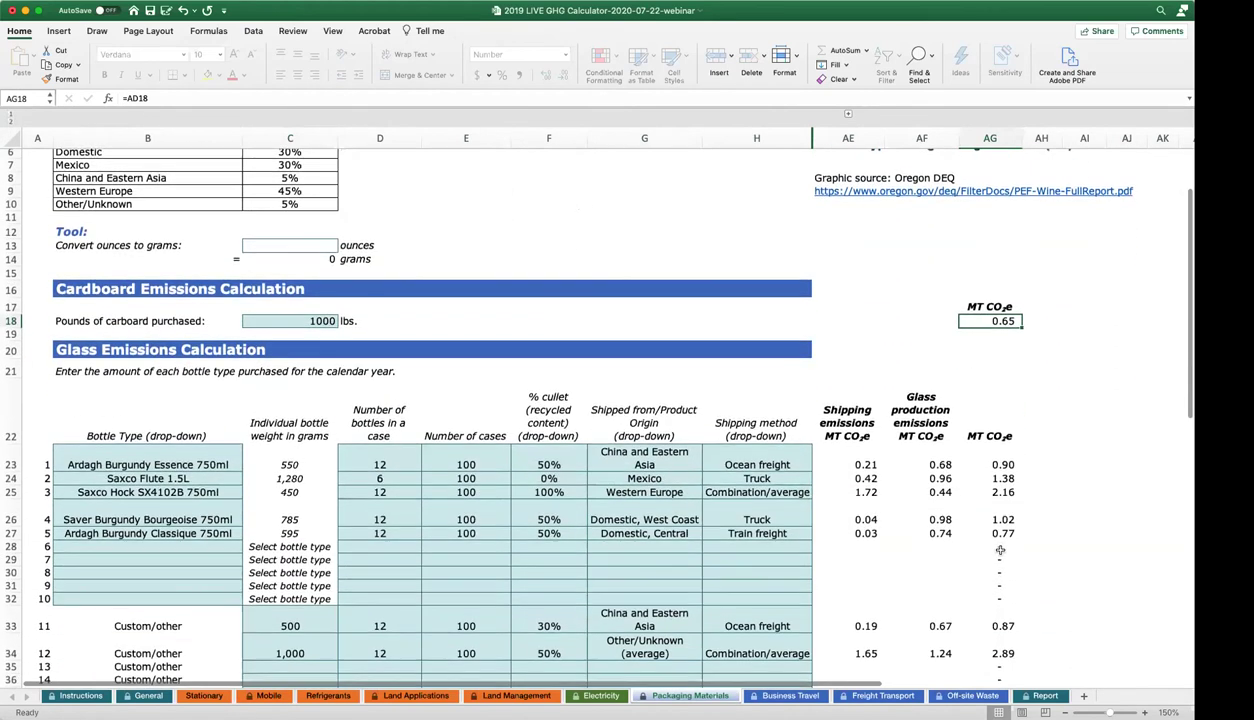
scroll(1000, 550, "down", 5)
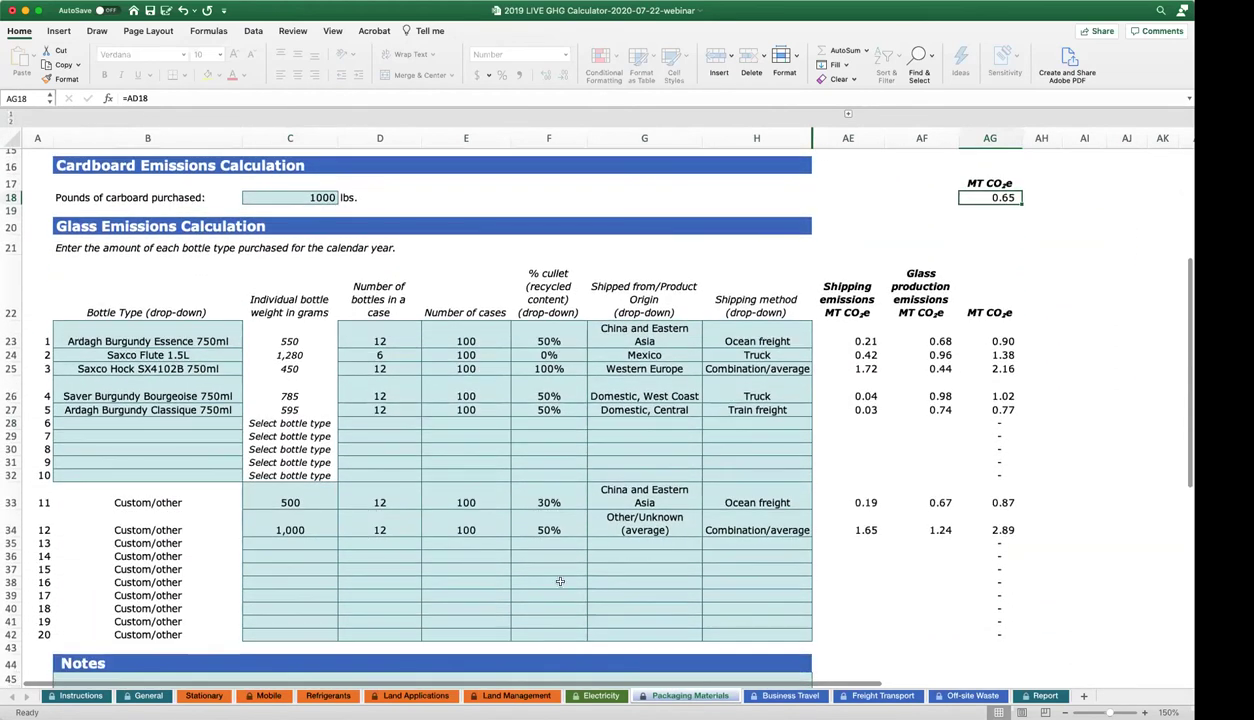
left_click(33, 225)
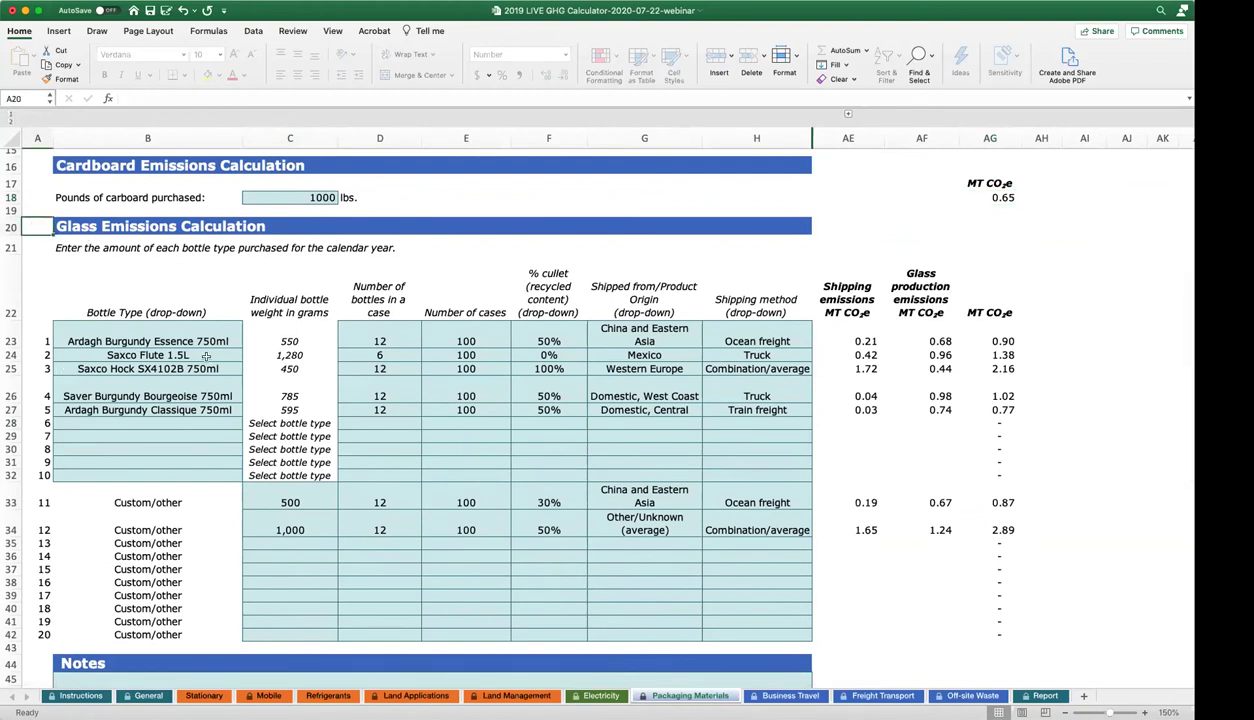
left_click(216, 328)
left_click(247, 341)
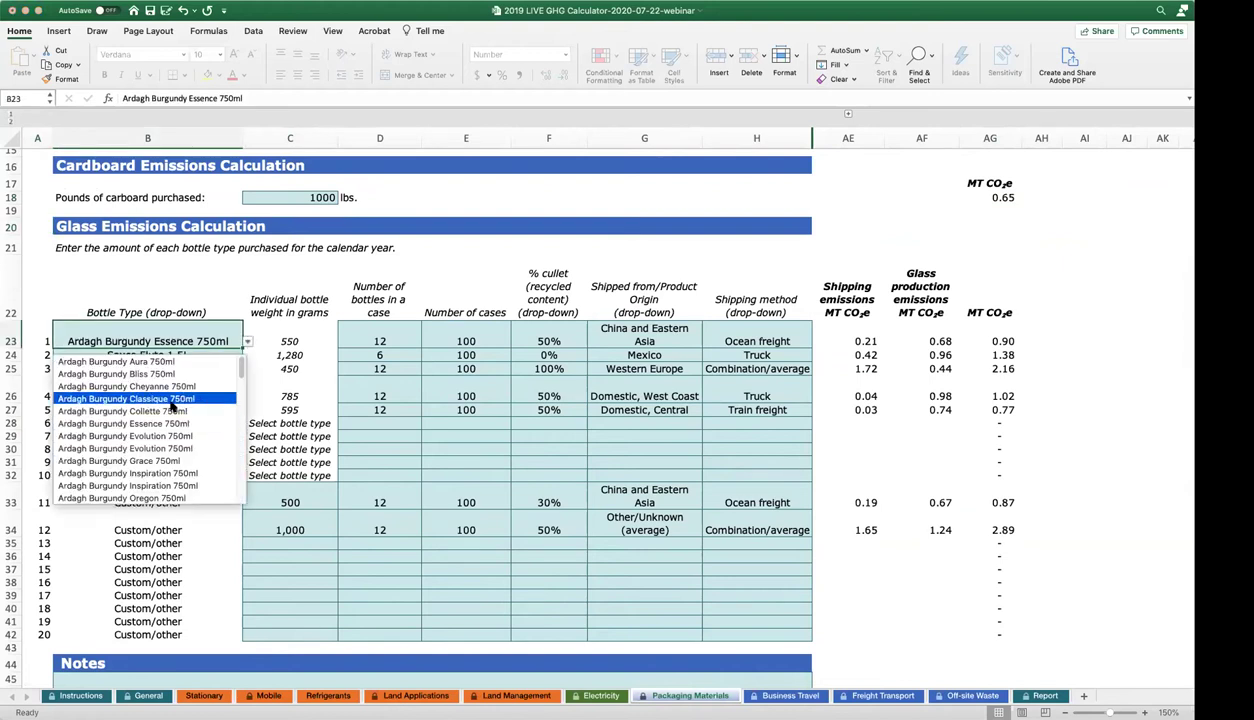
scroll(170, 408, "down", 10)
scroll(166, 411, "down", 5)
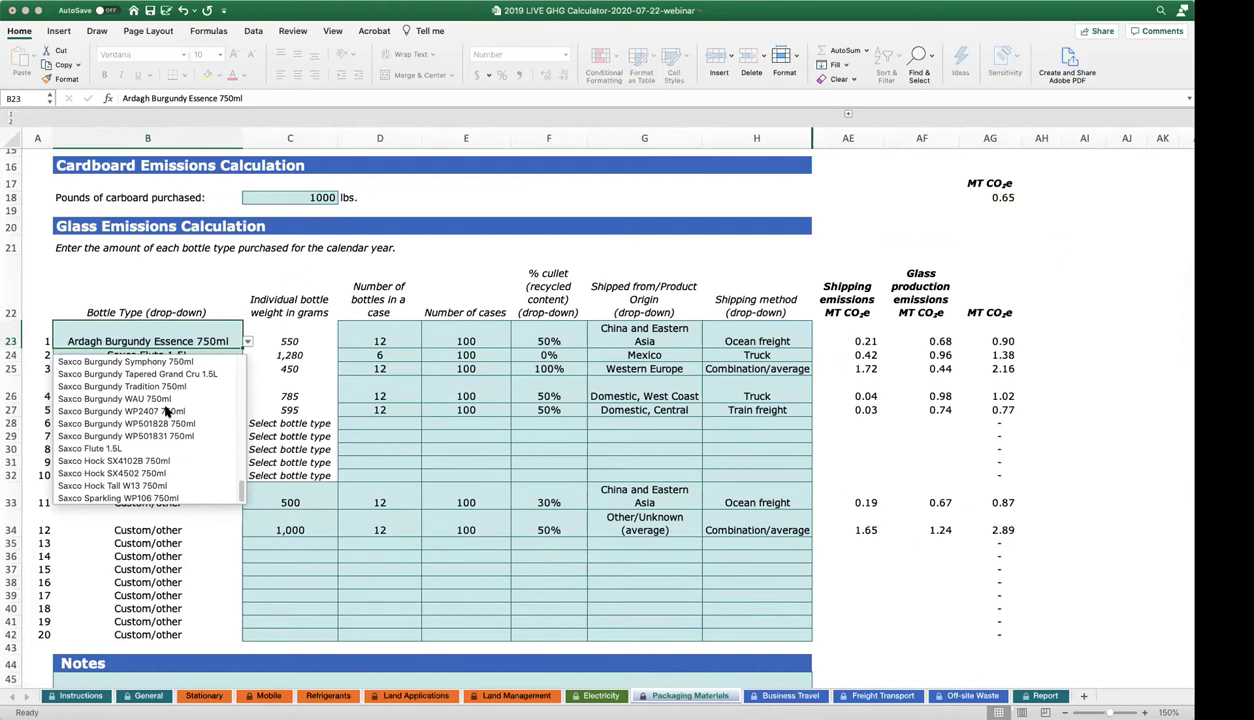
scroll(160, 430, "up", 15)
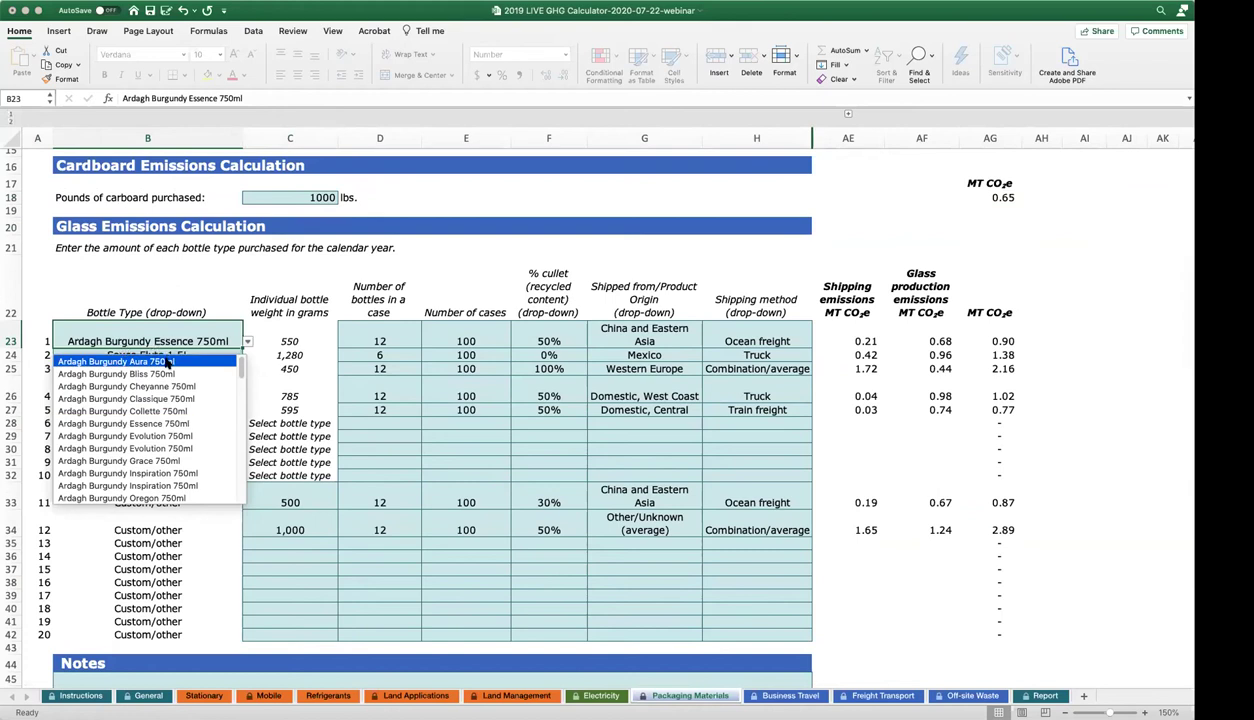
left_click(174, 326)
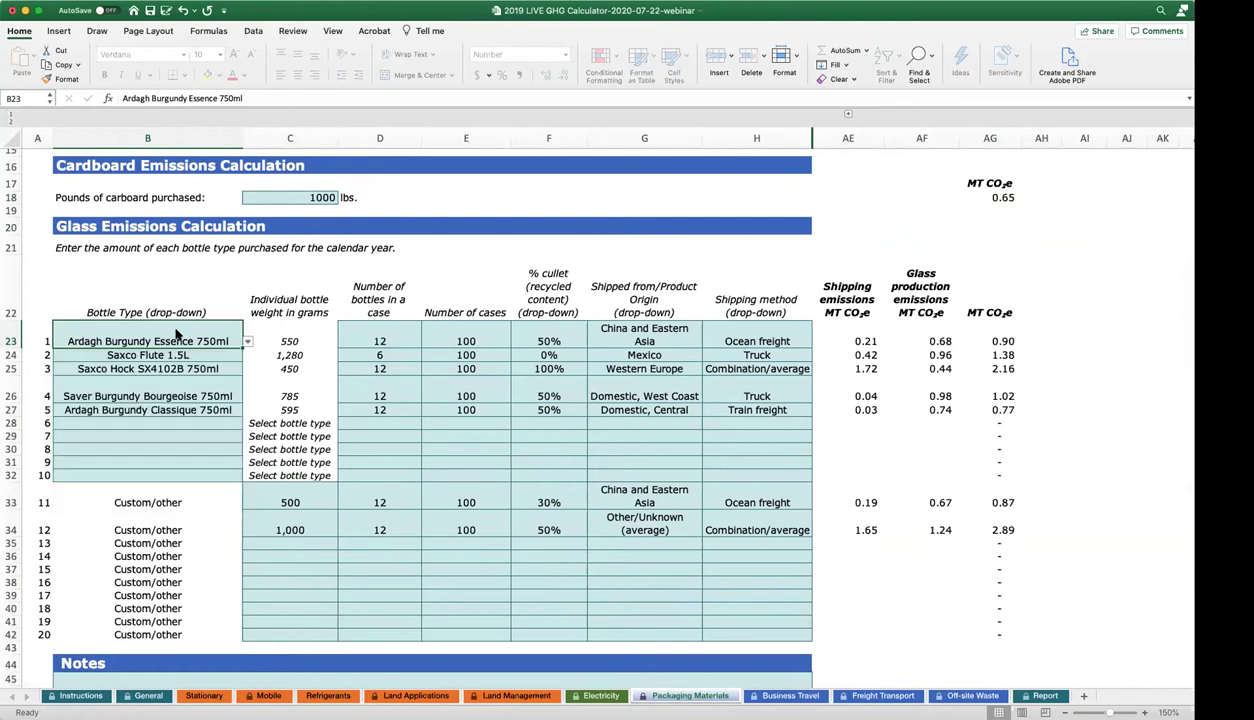
left_click(247, 342)
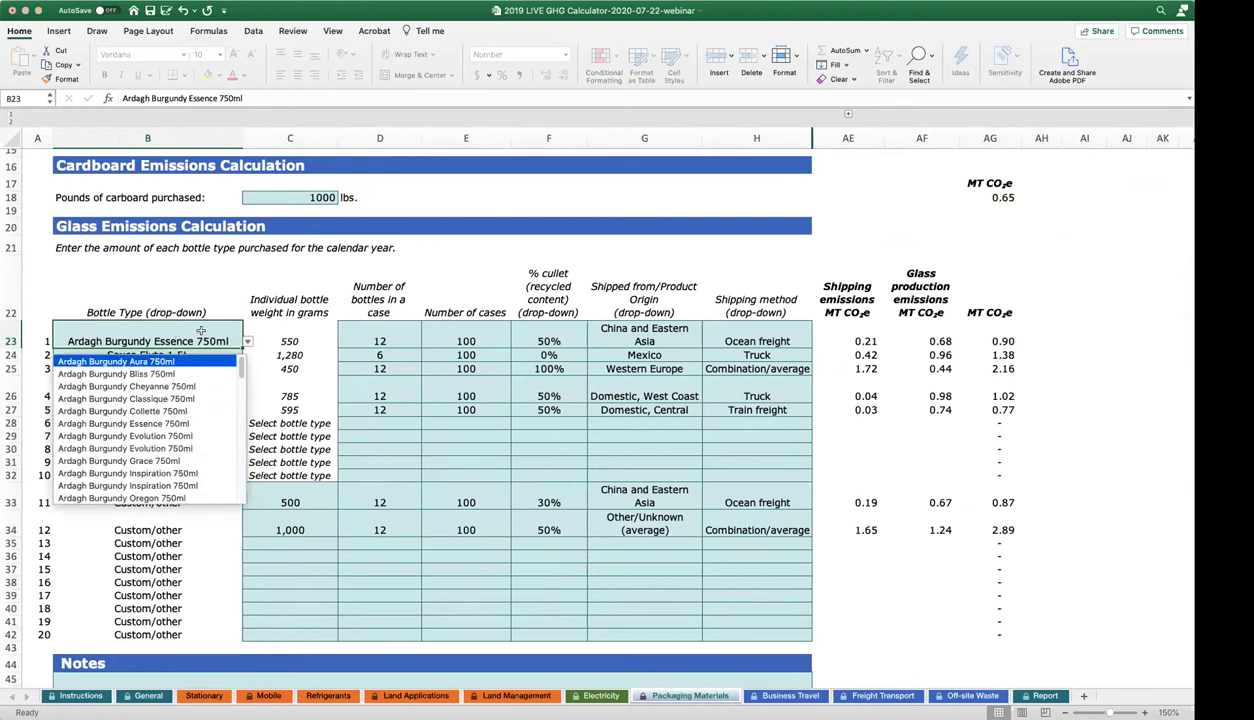
left_click(258, 328)
left_click(303, 338)
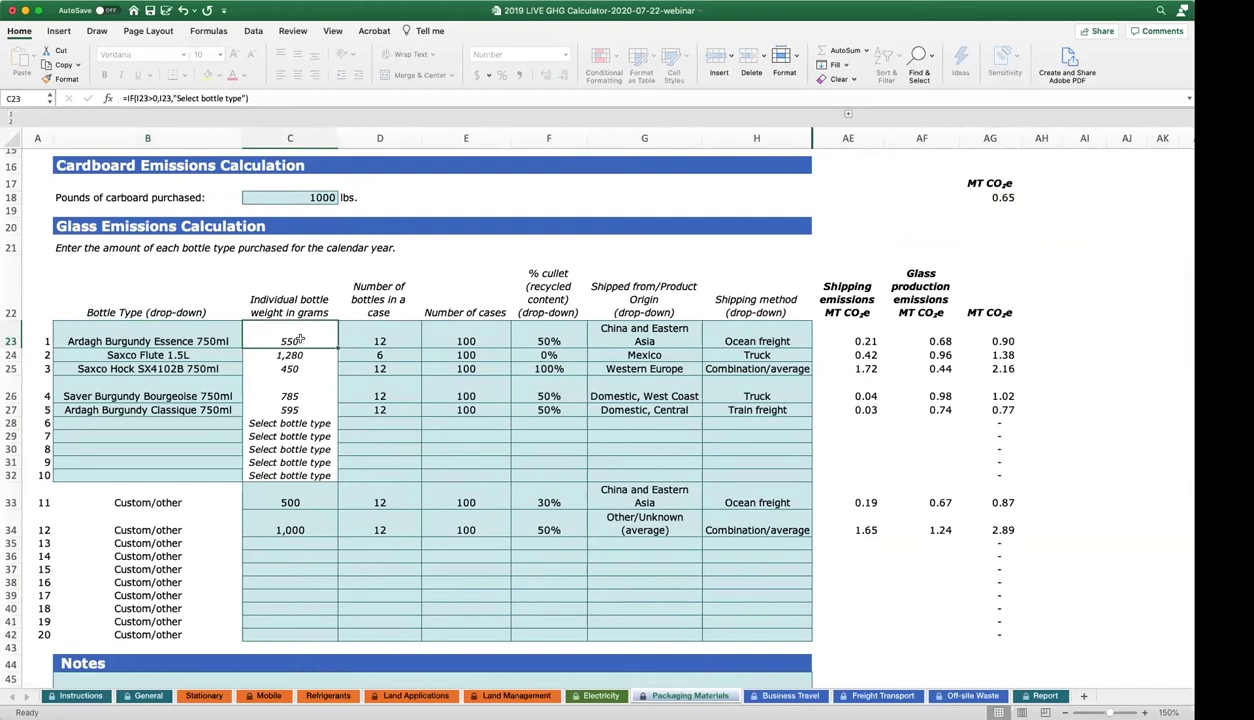
Check the bottles per case for the first two bottle types and the number of cases for the first one.
left_click(396, 329)
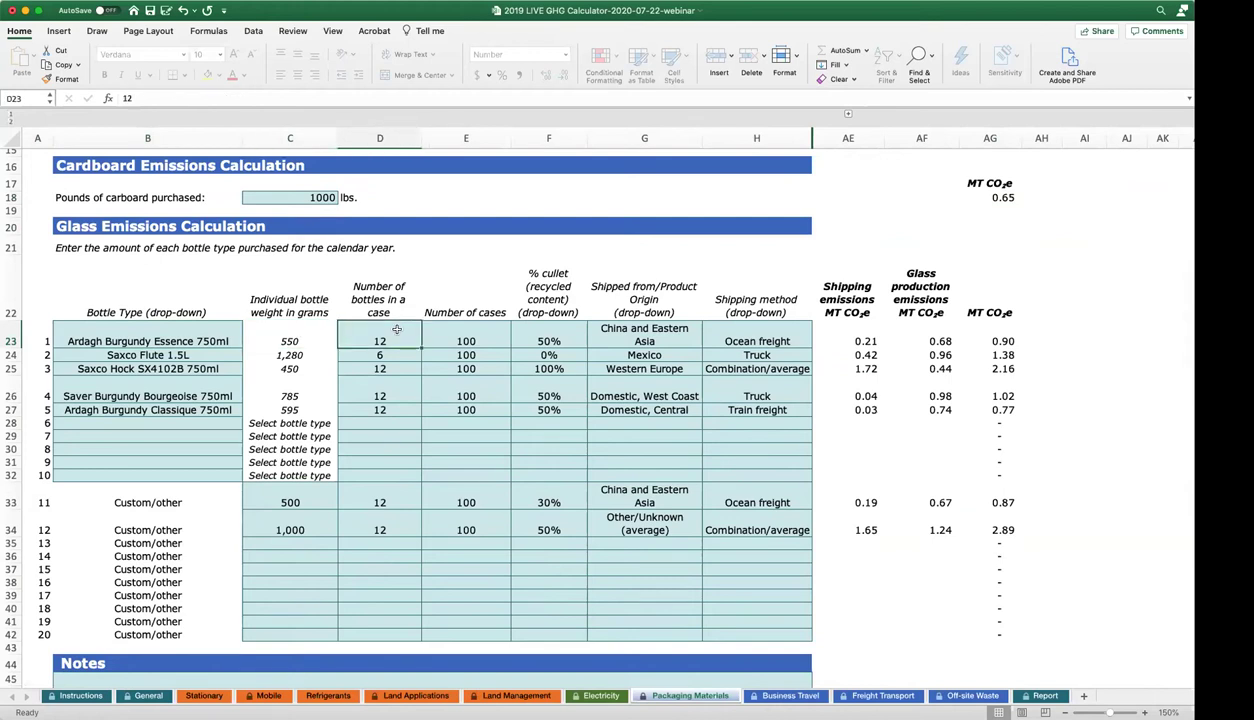
left_click(375, 352)
left_click(14, 355)
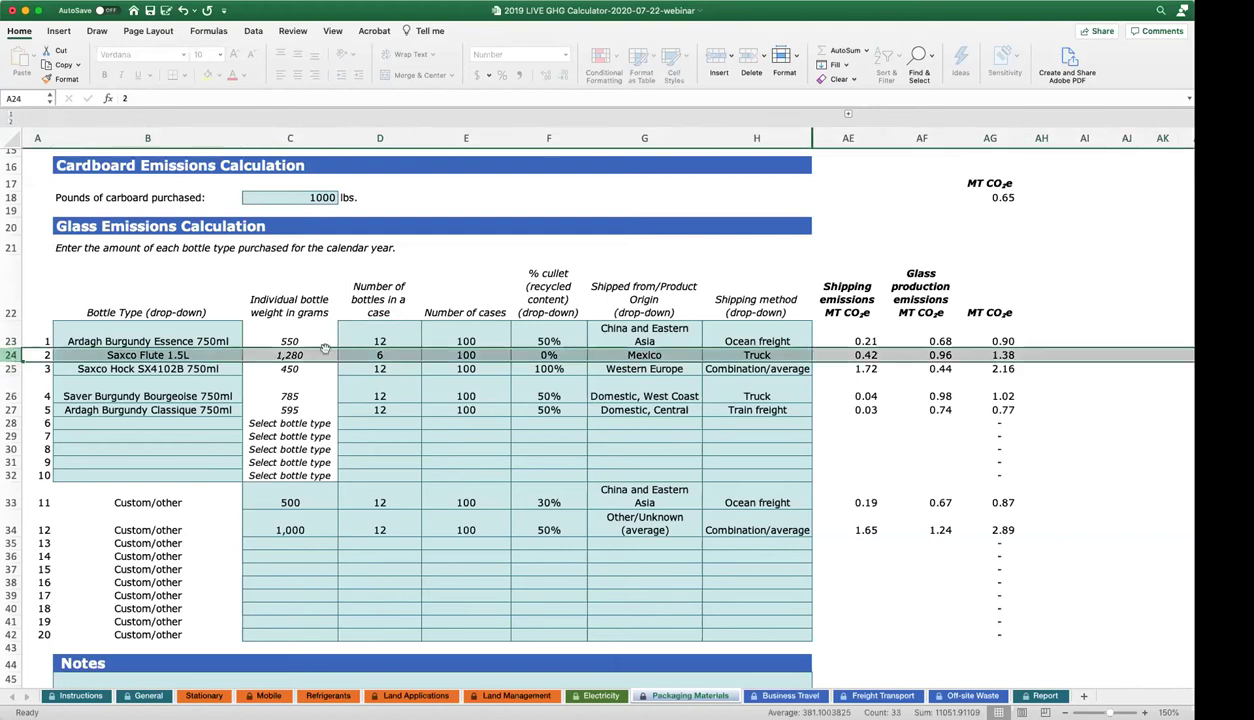
left_click(400, 340)
left_click(467, 334)
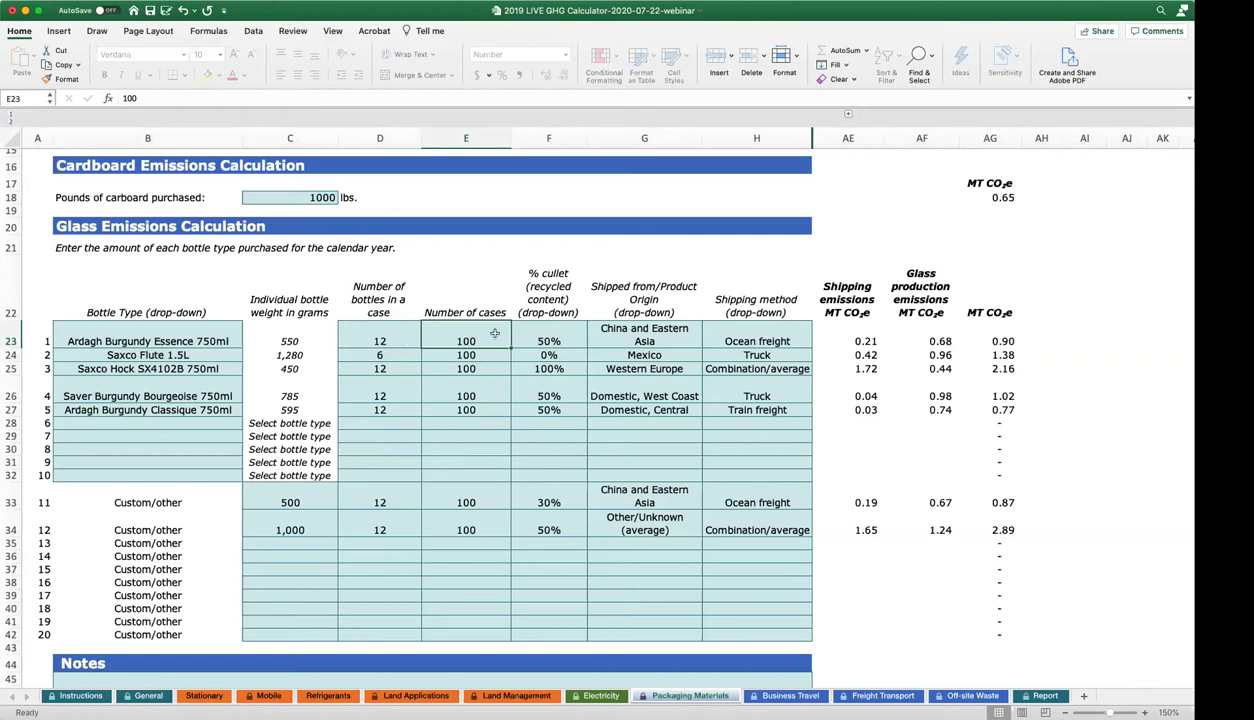
Check the cullet percentage and browse the product origin options for the Ardagh Burgundy Essence 750ml row.
left_click(556, 329)
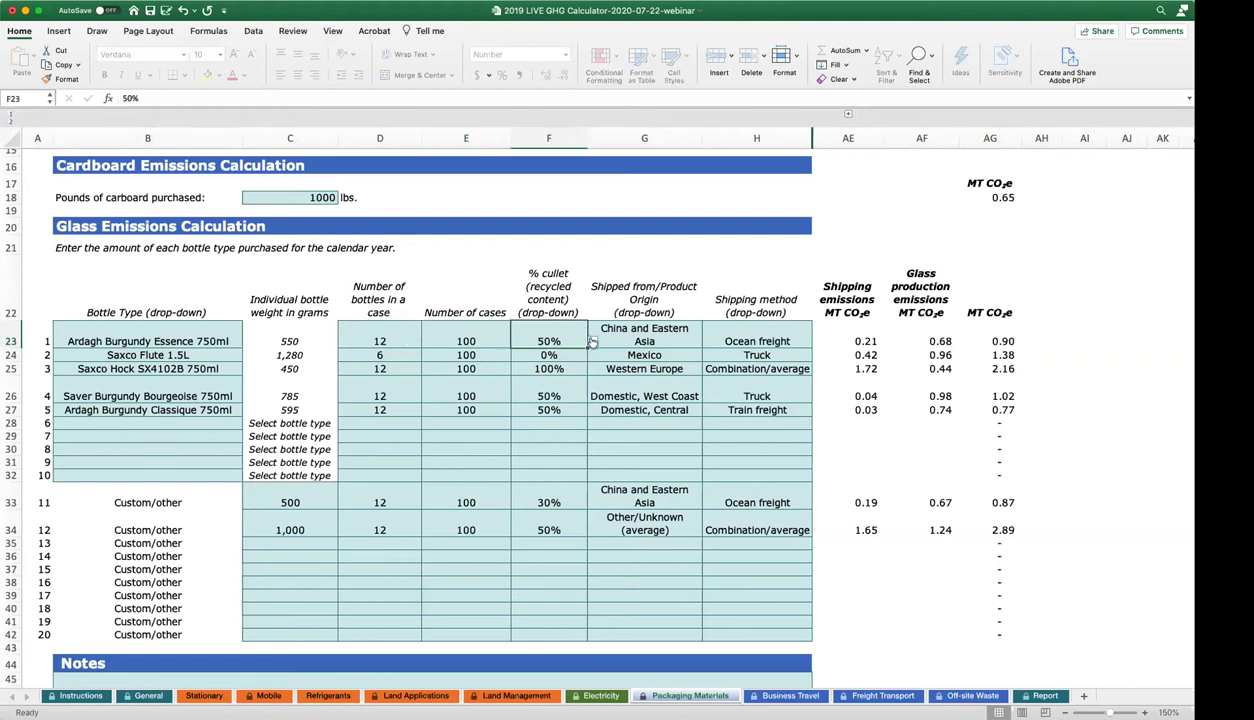
left_click(591, 341)
left_click(548, 326)
left_click(626, 330)
left_click(705, 341)
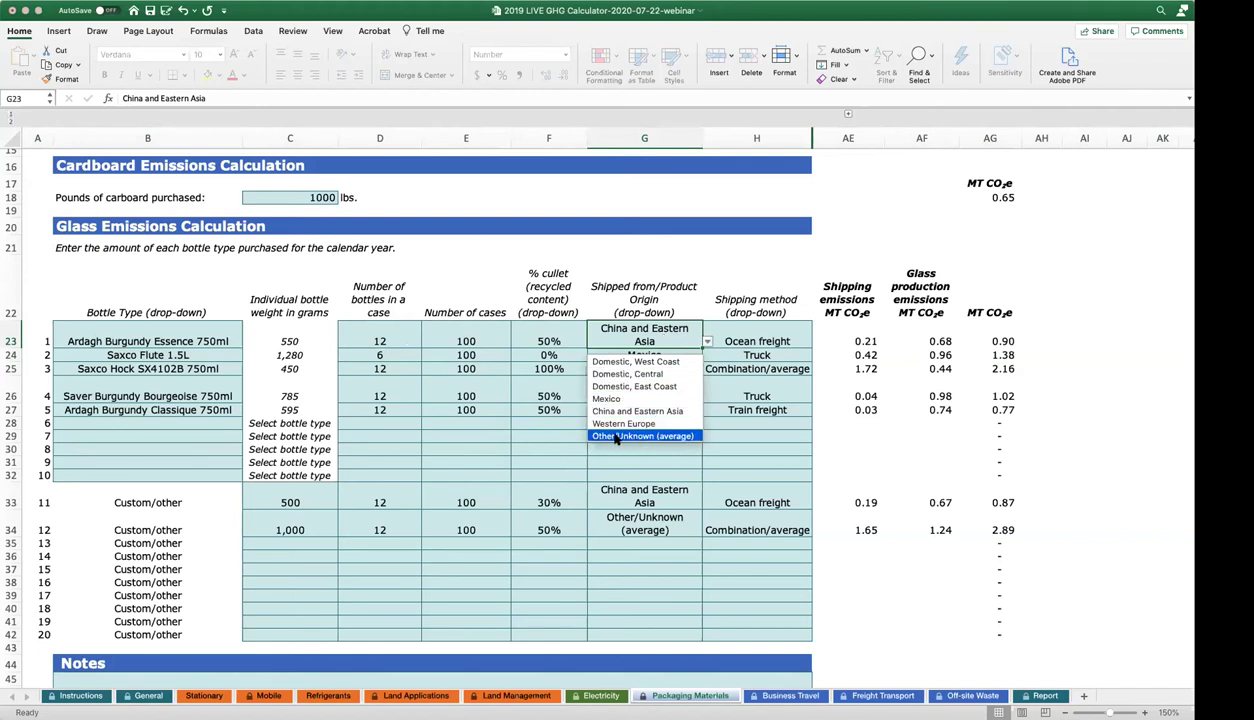
left_click(688, 331)
Browse the shipping methods available for the Ardagh Burgundy Essence 750ml row.
left_click(786, 334)
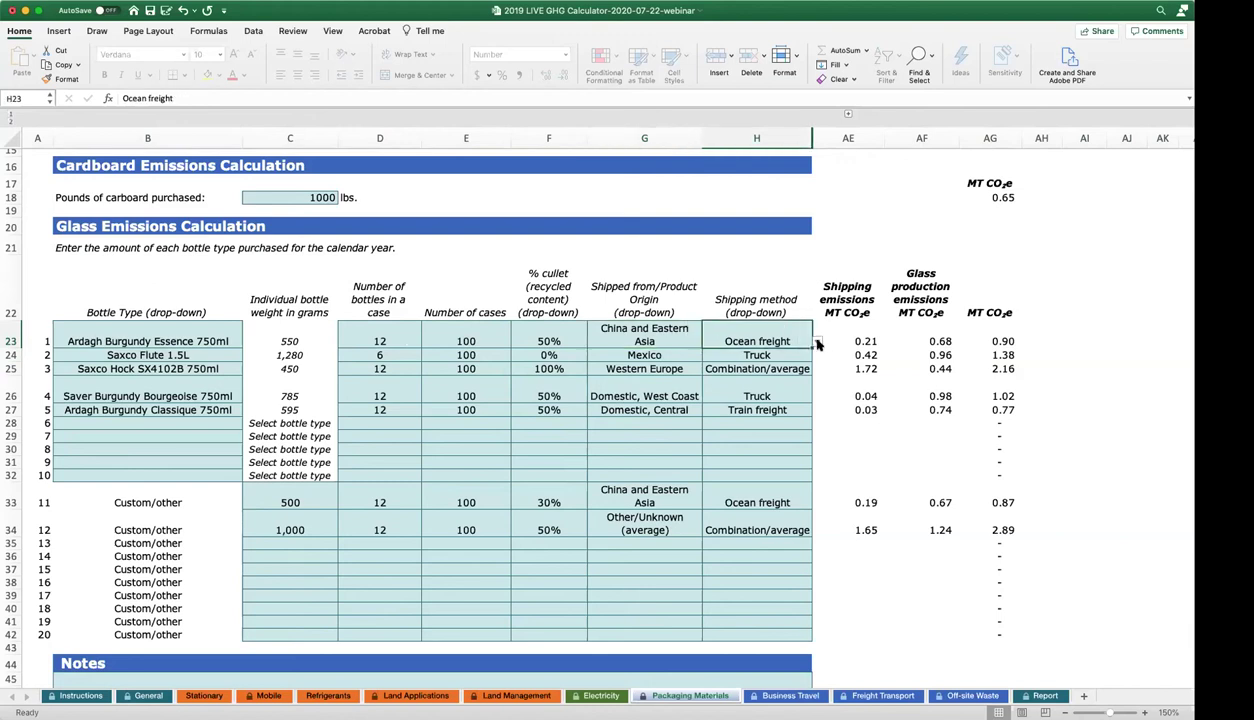
left_click(817, 341)
key("Up")
key("Up")
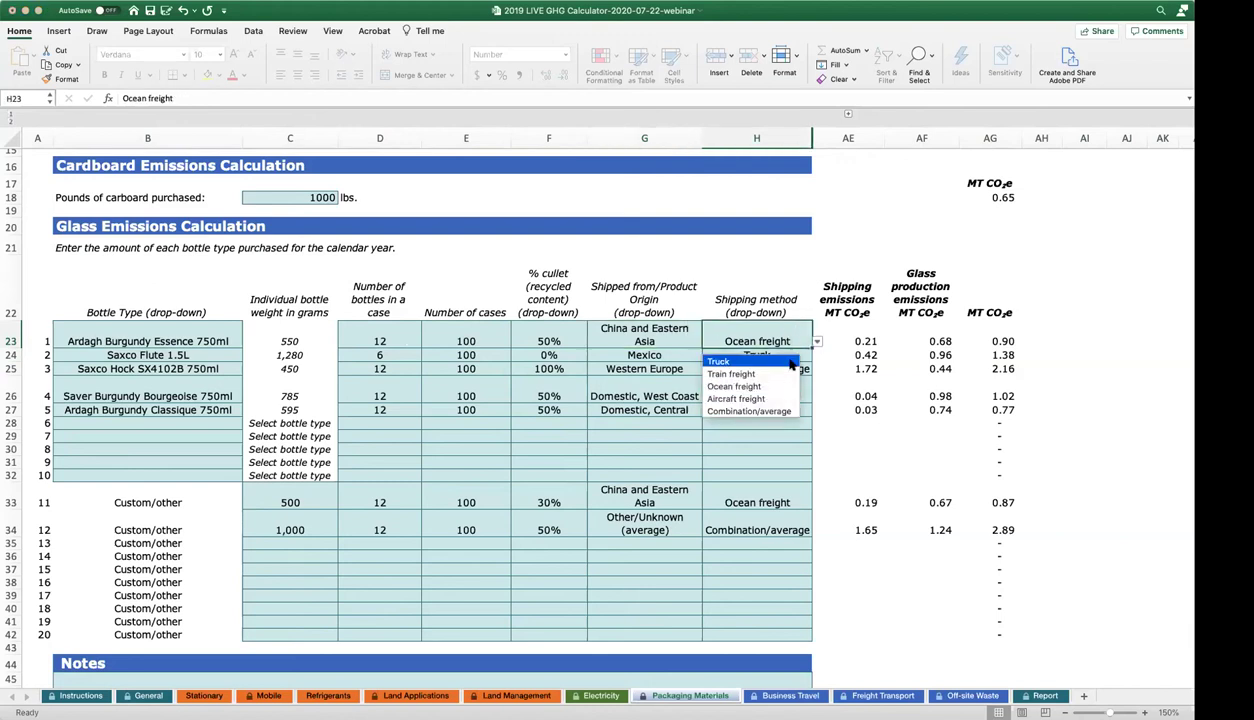
key("Down")
key("Down")
key("Up")
key("Up")
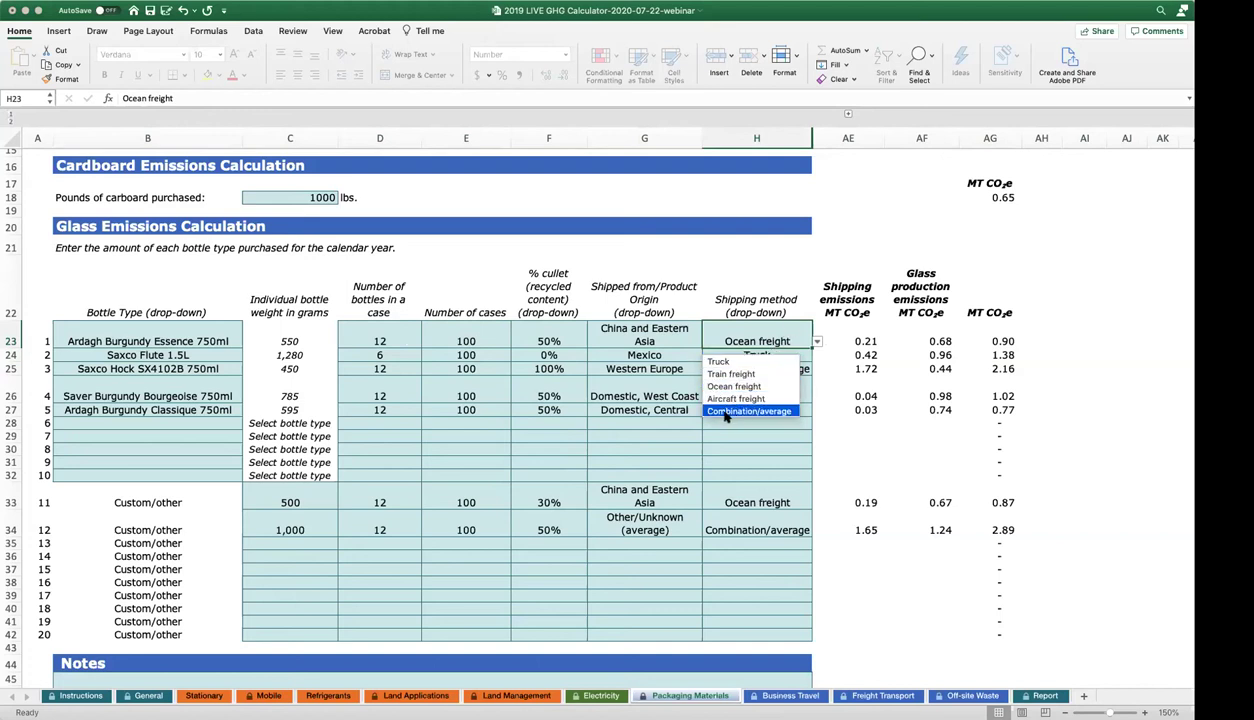
left_click(763, 334)
Examine the figure comparing the relative carbon footprint of wine packaging formats at the start of the Packaging Materials sheet.
scroll(775, 337, "up", 5)
scroll(775, 337, "up", 5)
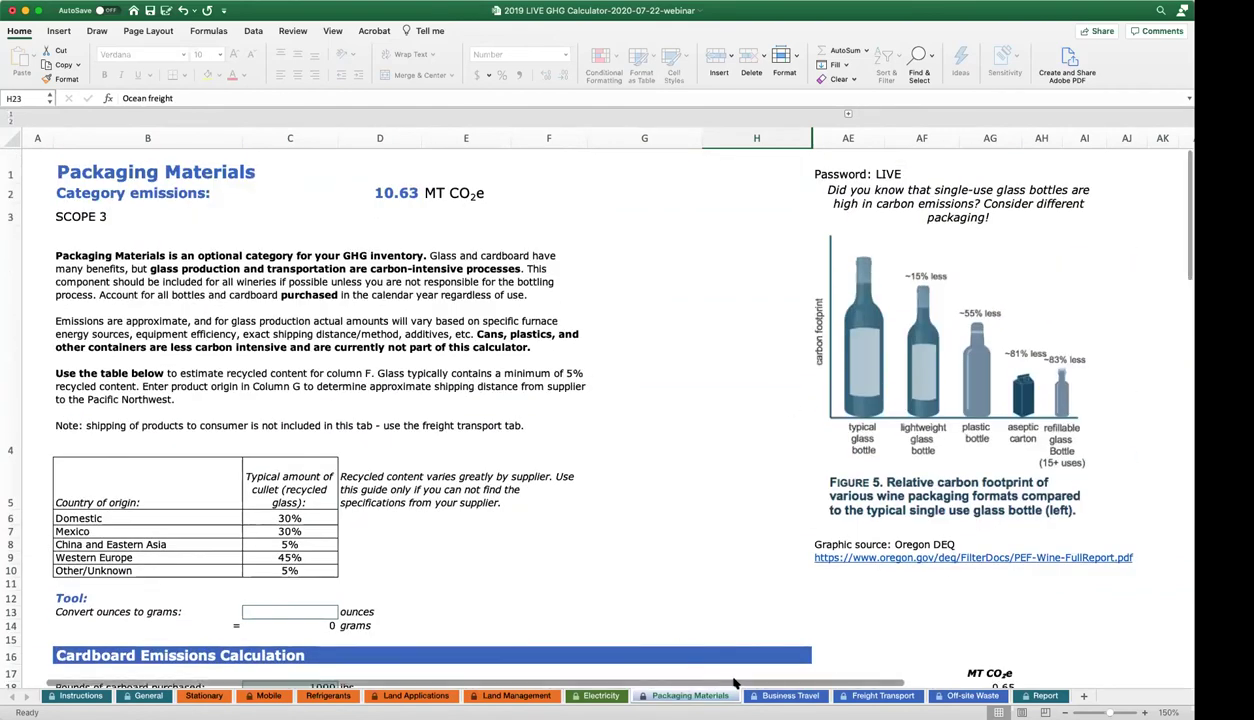
scroll(720, 668, "right", 5)
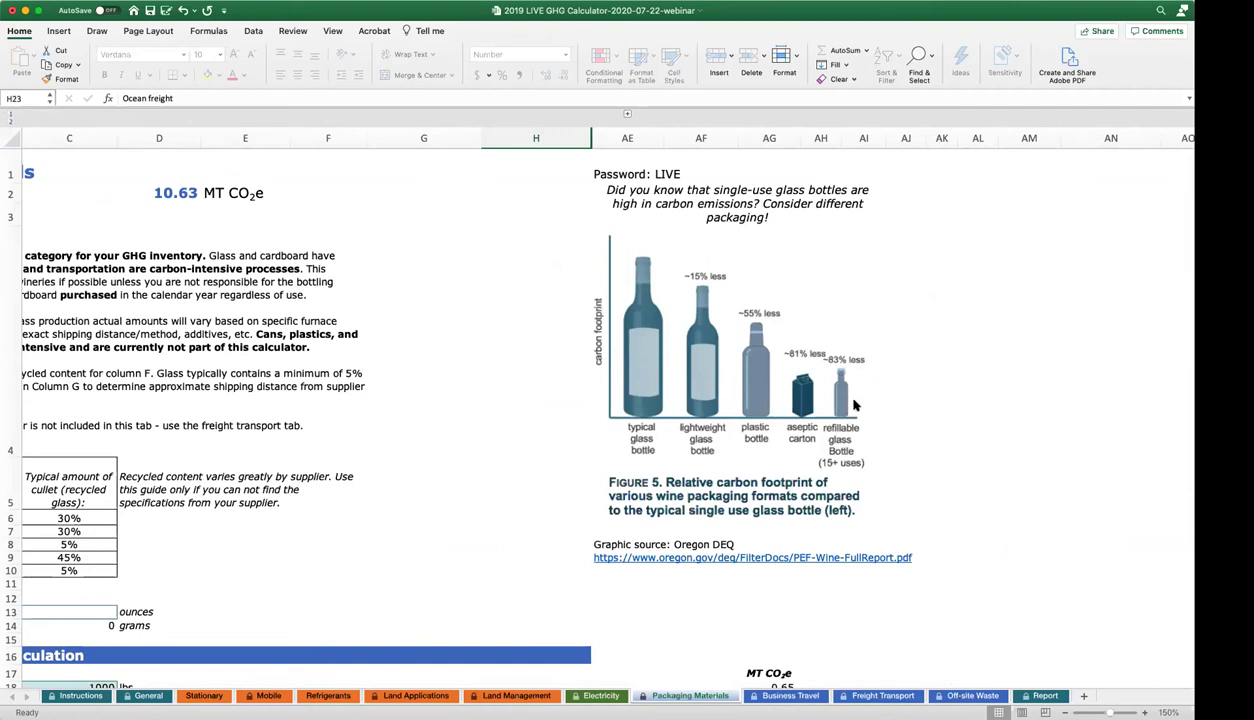
scroll(855, 405, "down", 1)
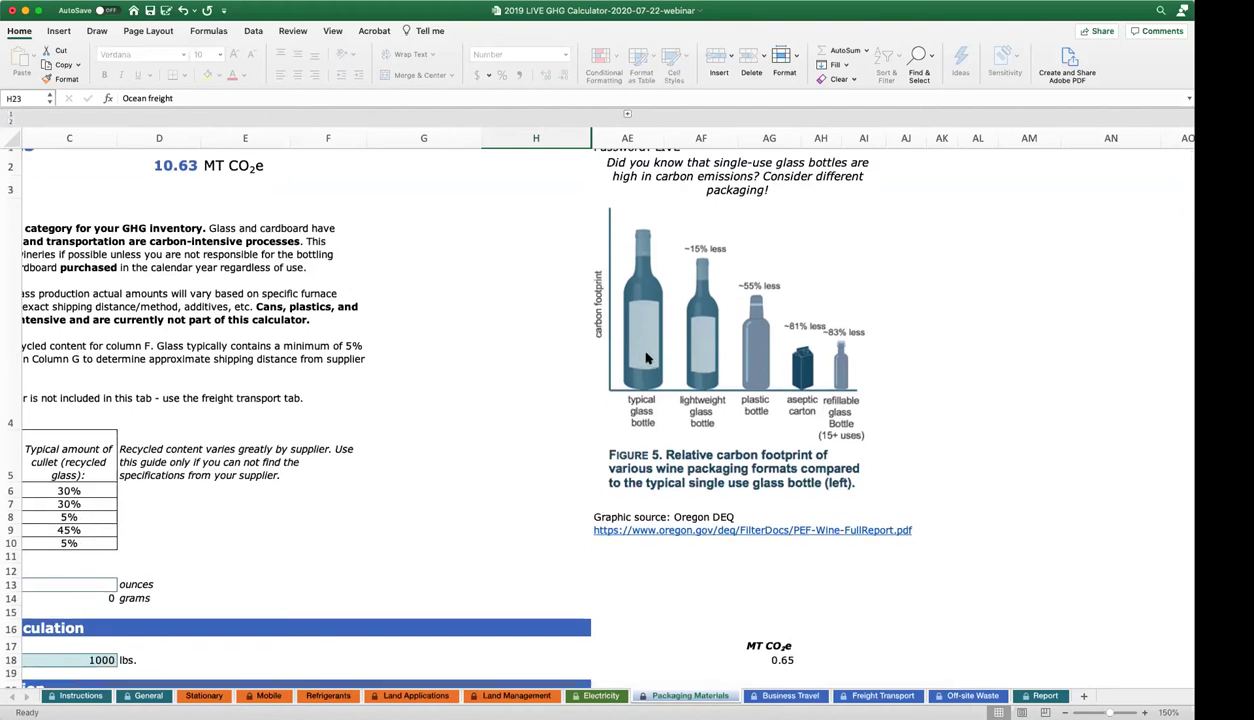
Review the shipping emissions, glass production emissions and total MT CO2e columns of the Glass Emissions Calculation.
scroll(645, 360, "down", 3)
scroll(647, 357, "down", 8)
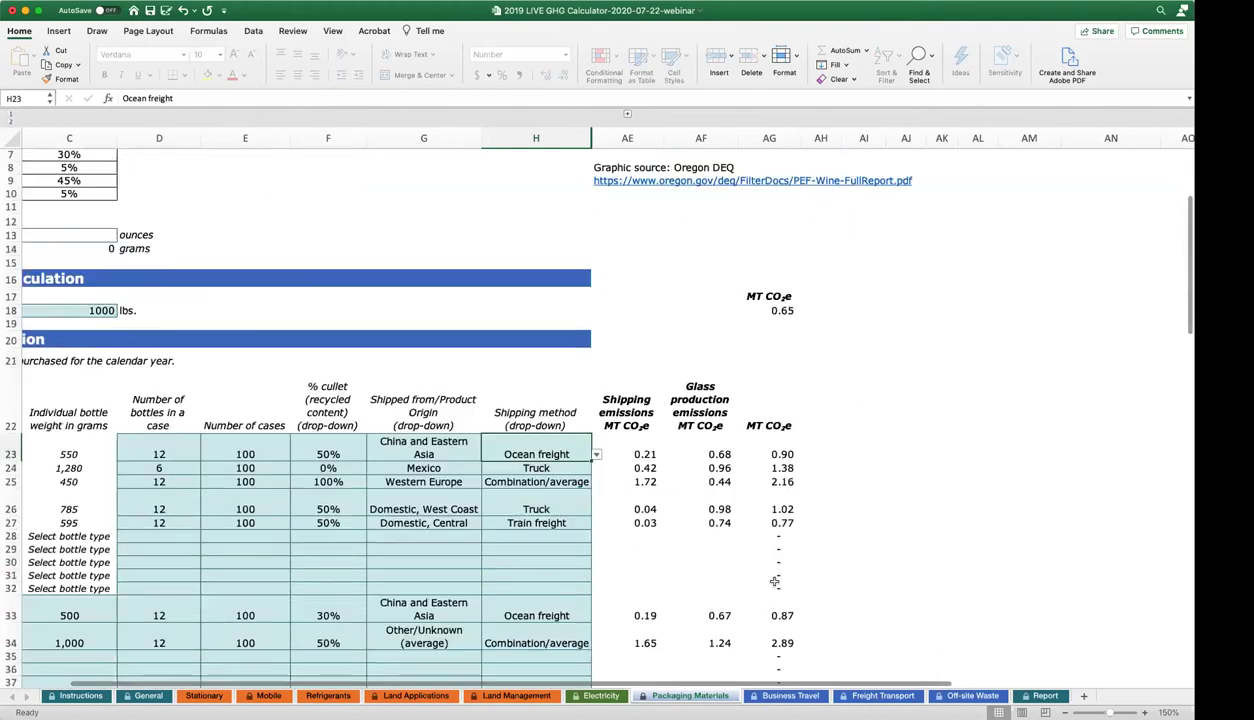
scroll(623, 672, "left", 5)
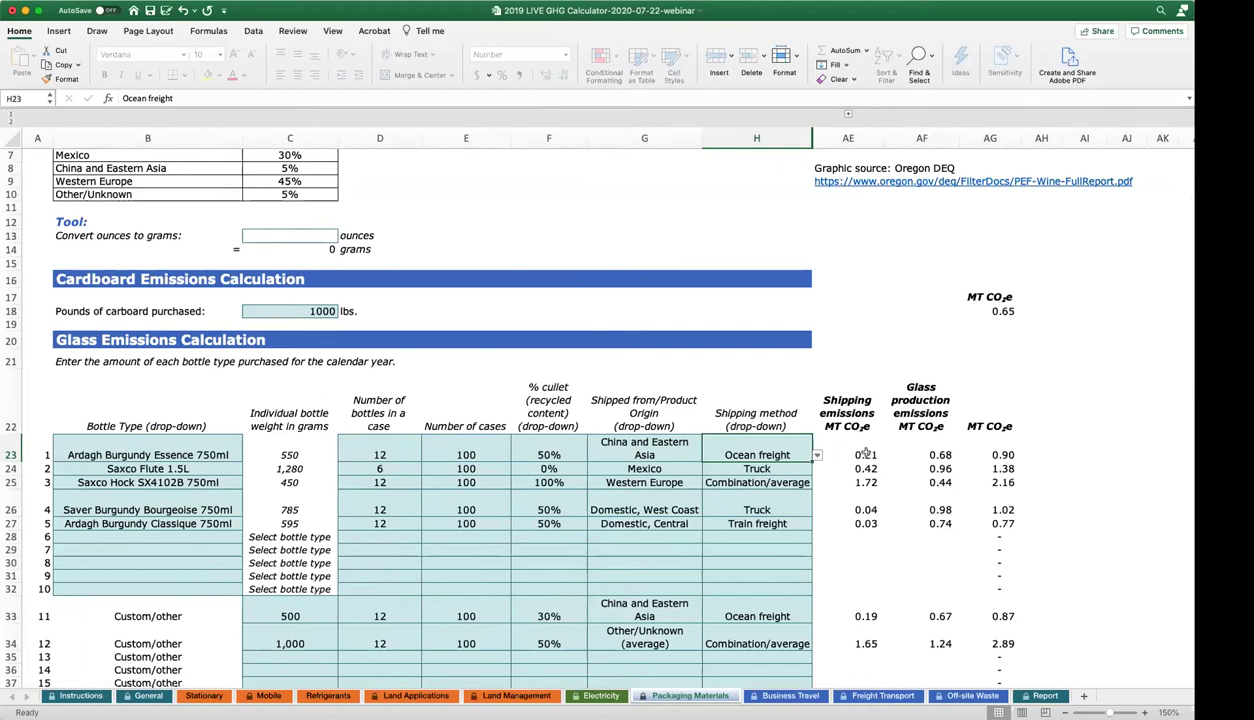
left_click(848, 138)
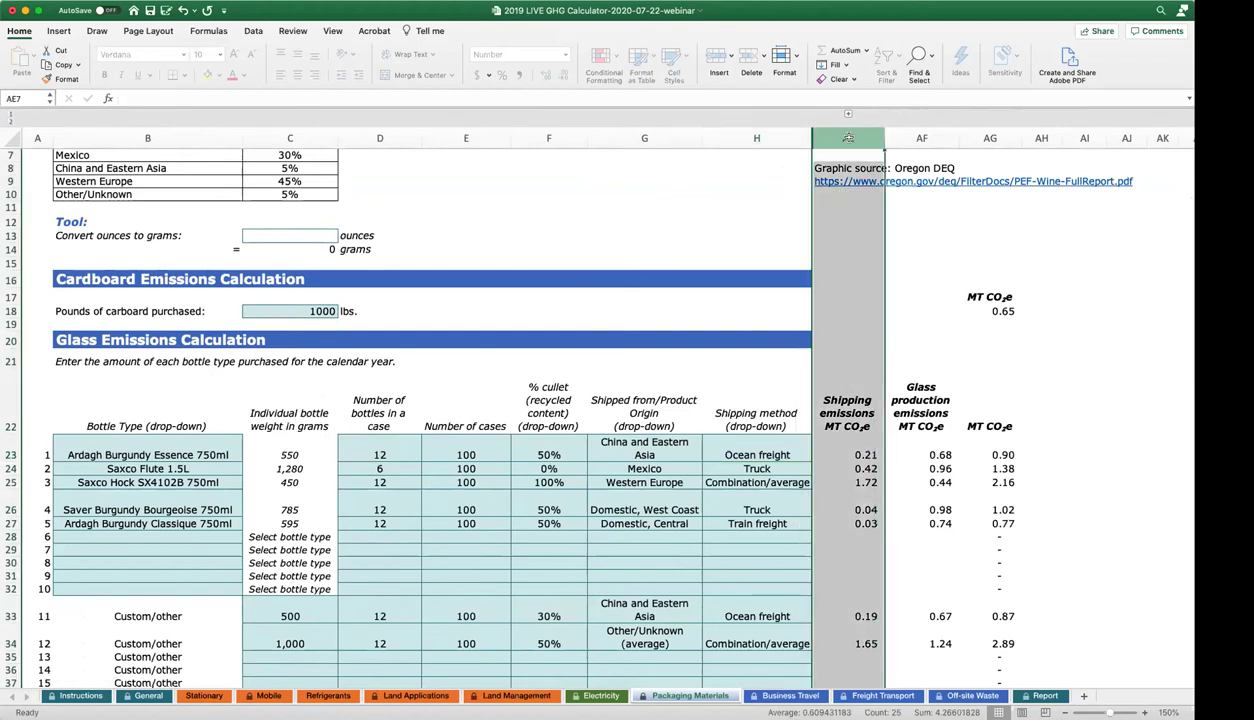
left_click(922, 138)
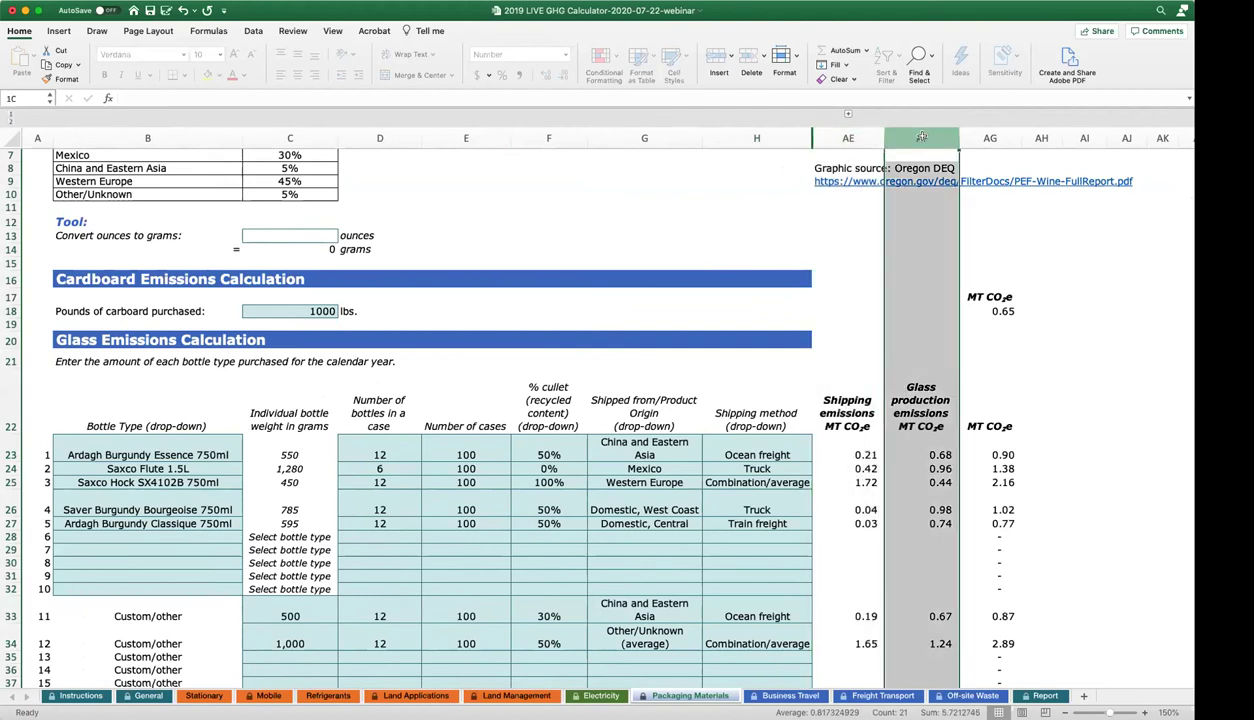
left_click(991, 138)
scroll(1005, 363, "down", 1)
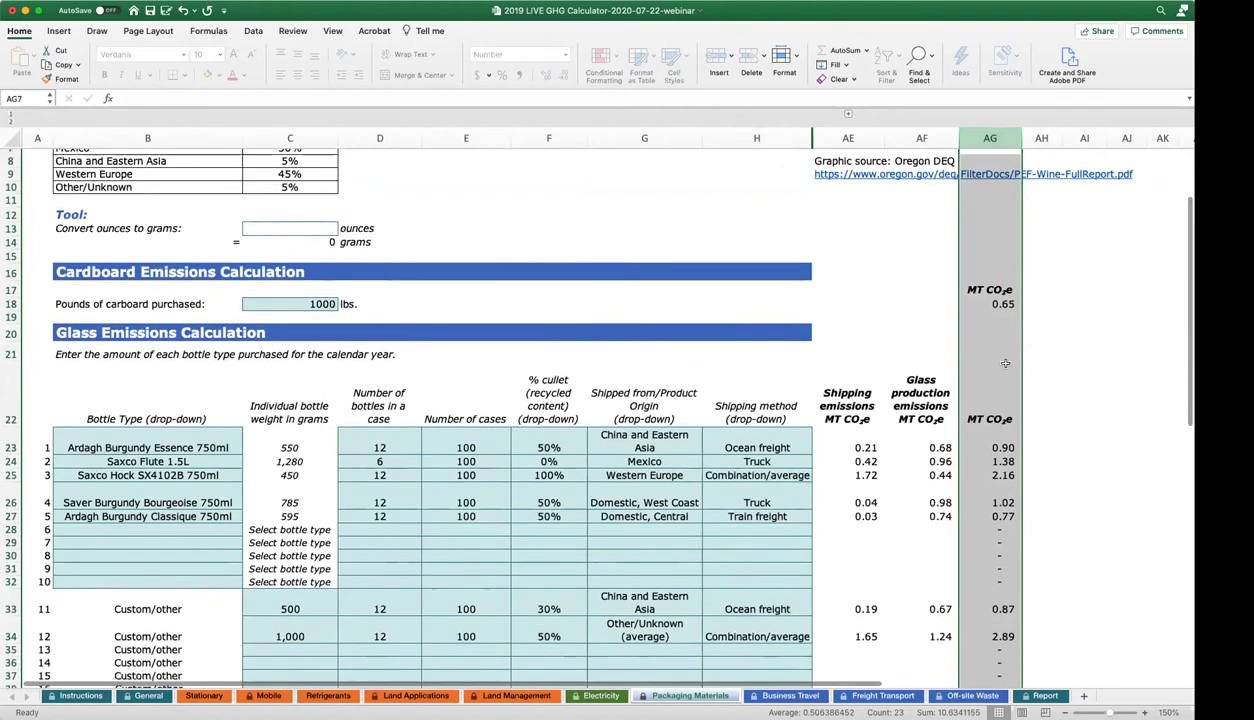
scroll(1005, 363, "down", 5)
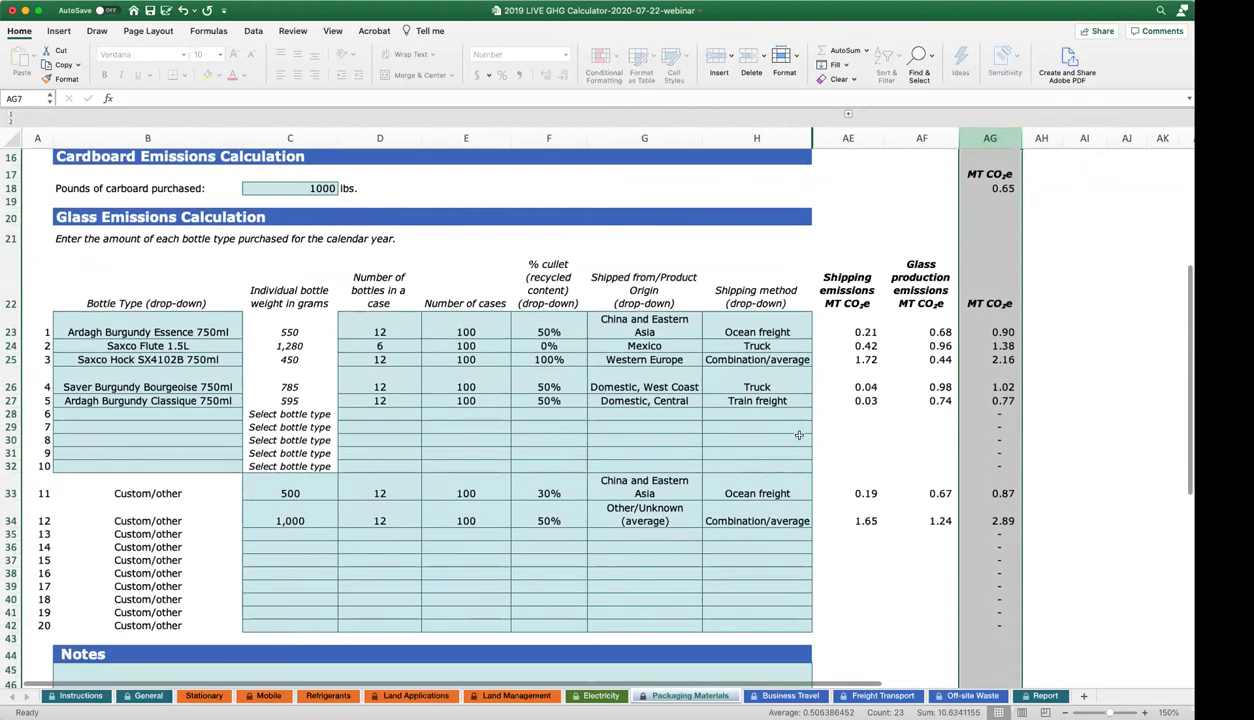
Compare the bottle types, bottles per case and number of cases across the five listed bottle entries, noting the Saxco Flute 1.5L row.
left_click_drag(210, 326, 205, 400)
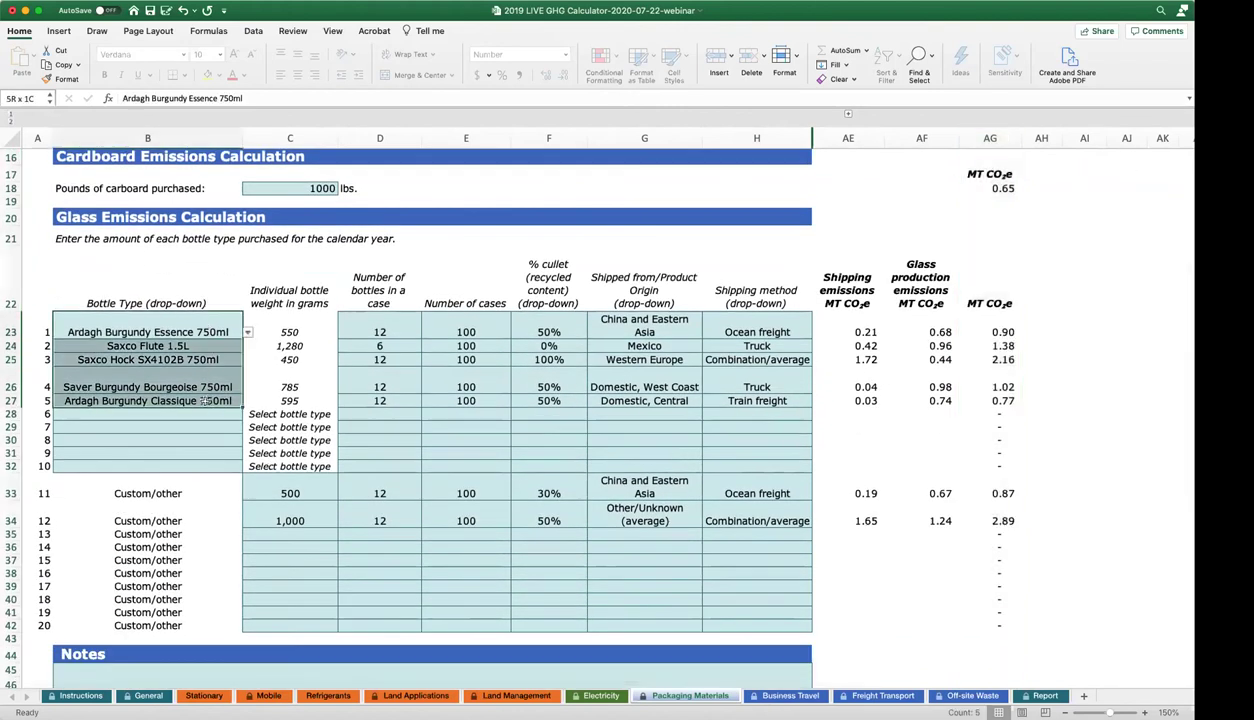
left_click_drag(381, 316, 397, 398)
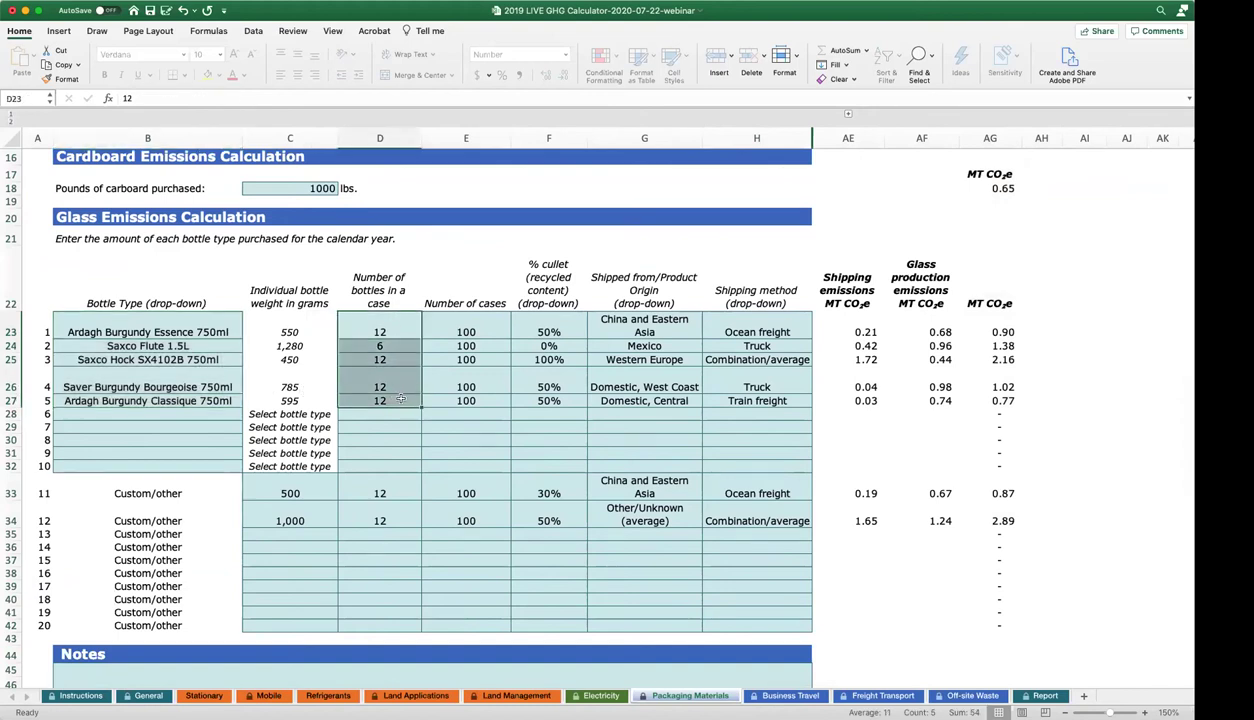
left_click(399, 326)
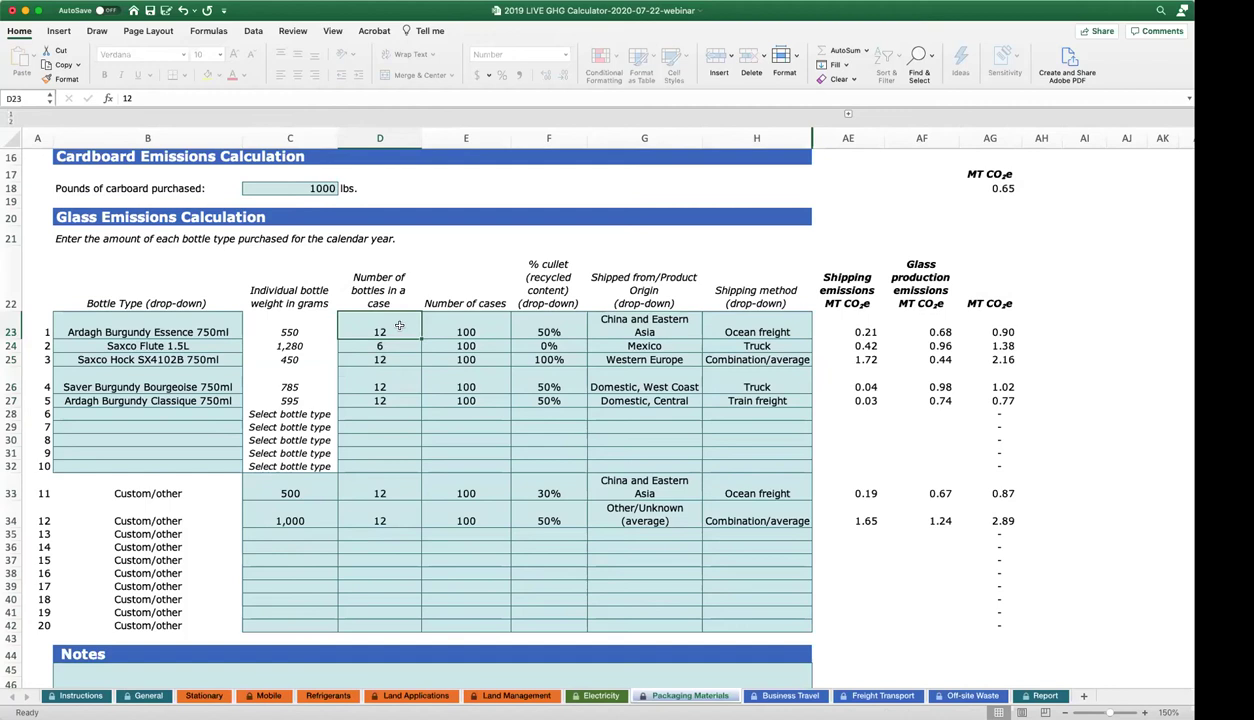
left_click(155, 346)
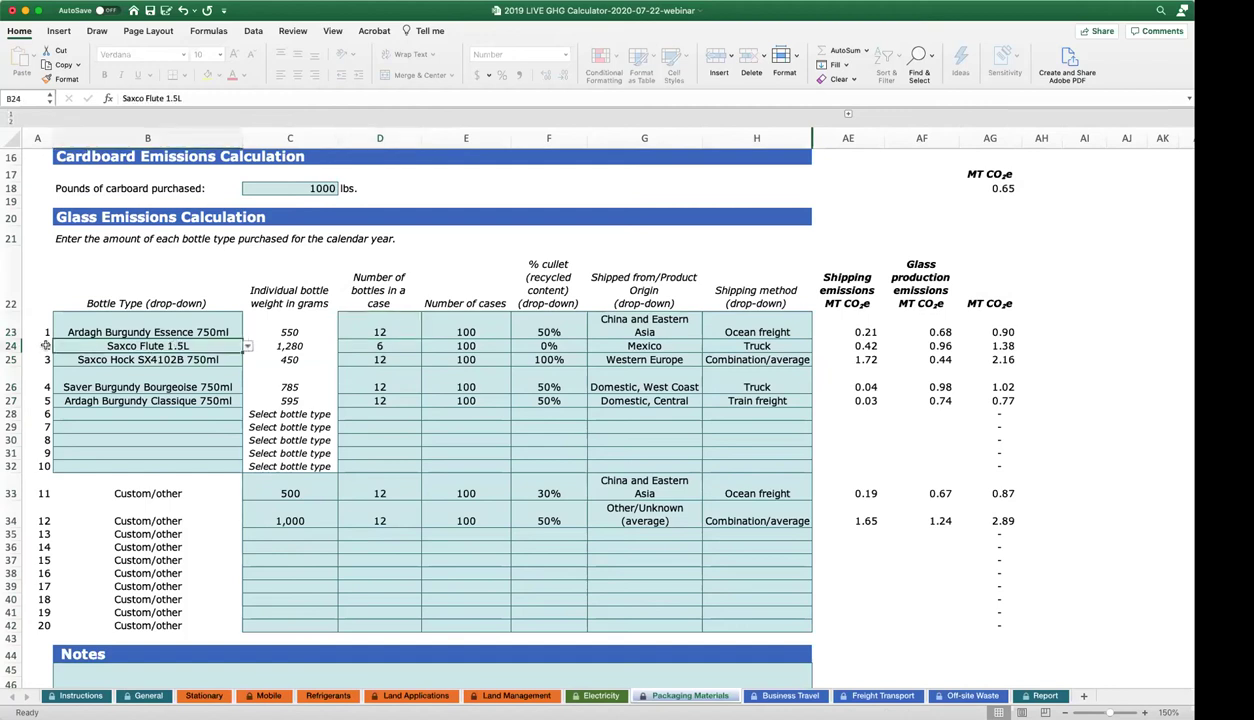
left_click(11, 345)
left_click_drag(483, 326, 481, 398)
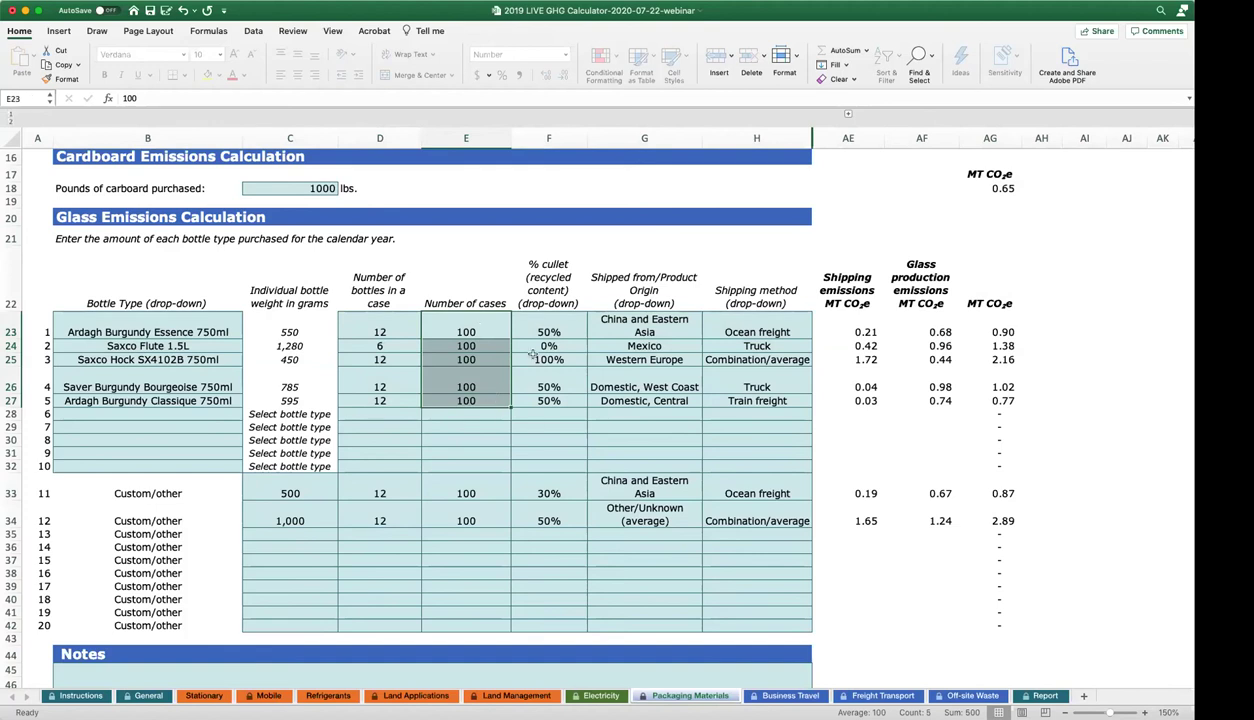
Compare the cullet content, product origins and shipping methods of the five listed bottles with their total MT CO2e.
left_click(576, 323)
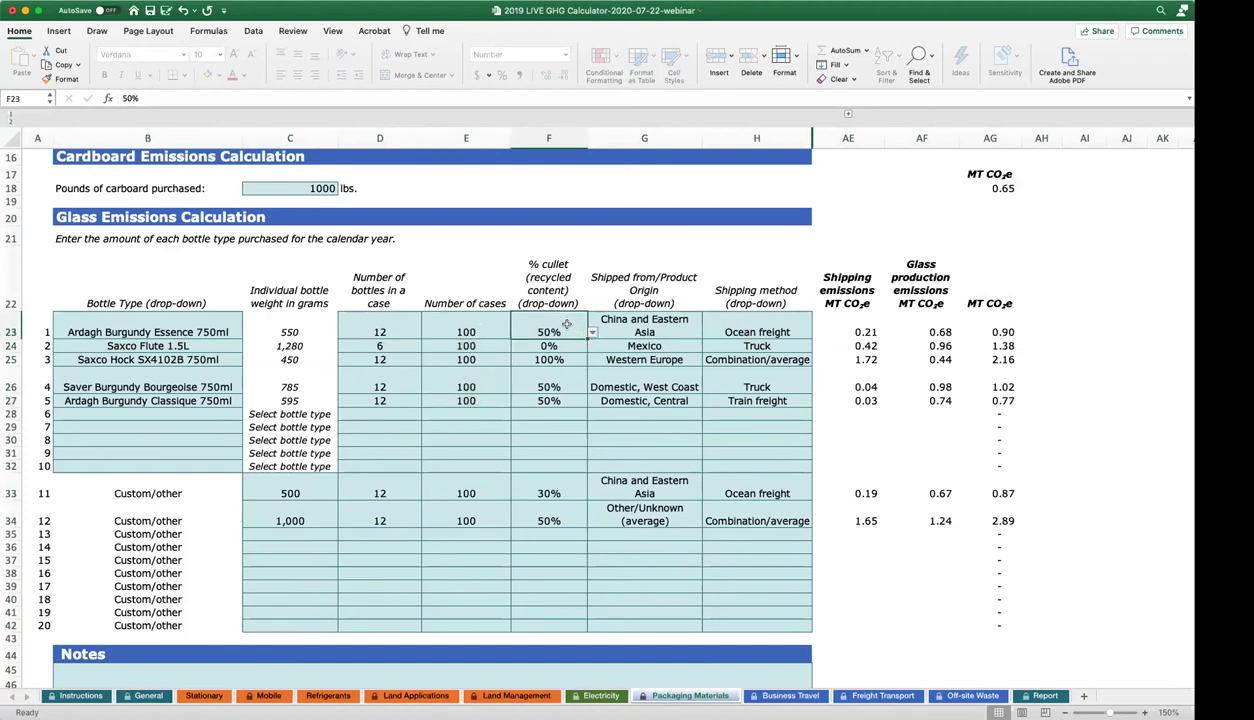
left_click_drag(665, 318, 663, 400)
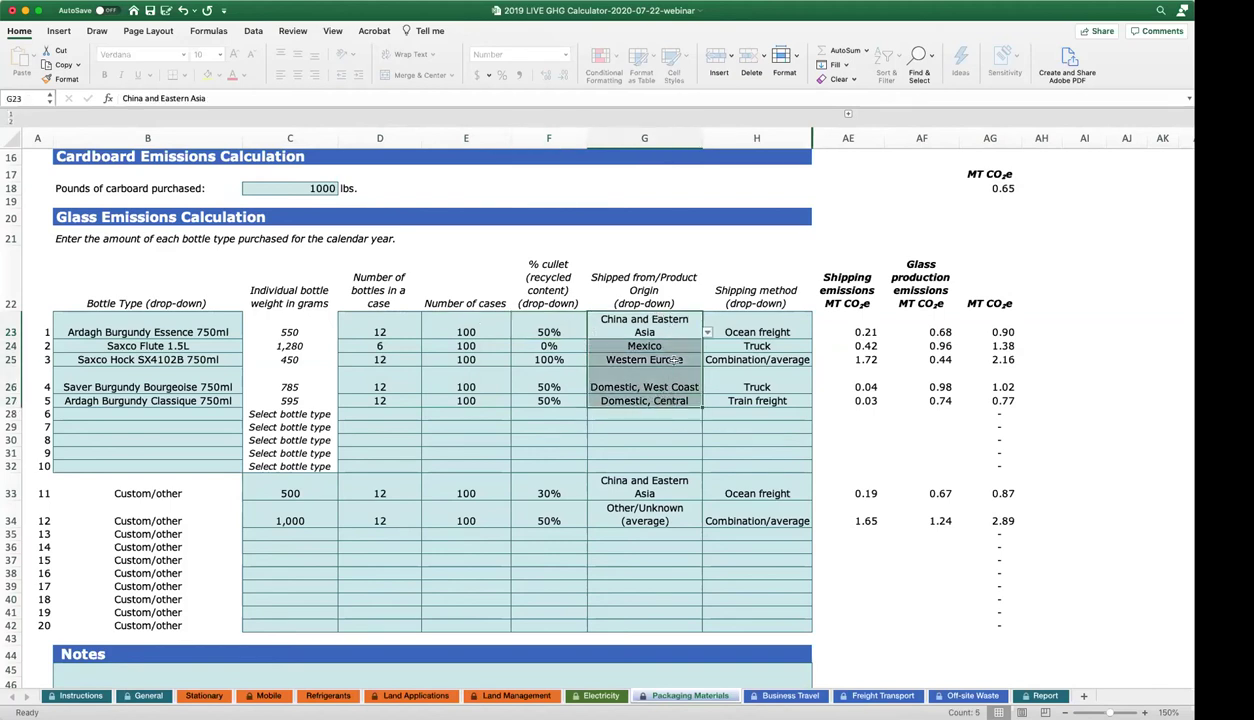
left_click(780, 330)
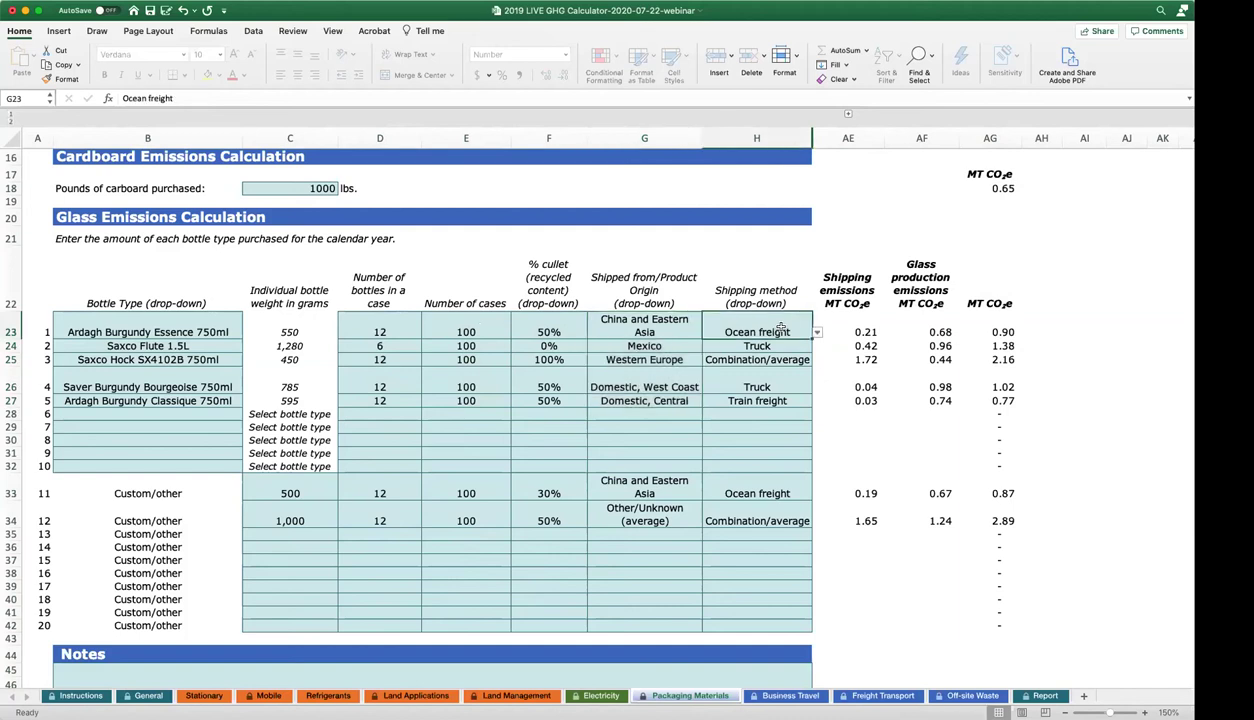
left_click_drag(660, 318, 668, 397)
left_click(758, 322)
left_click_drag(995, 329, 993, 396)
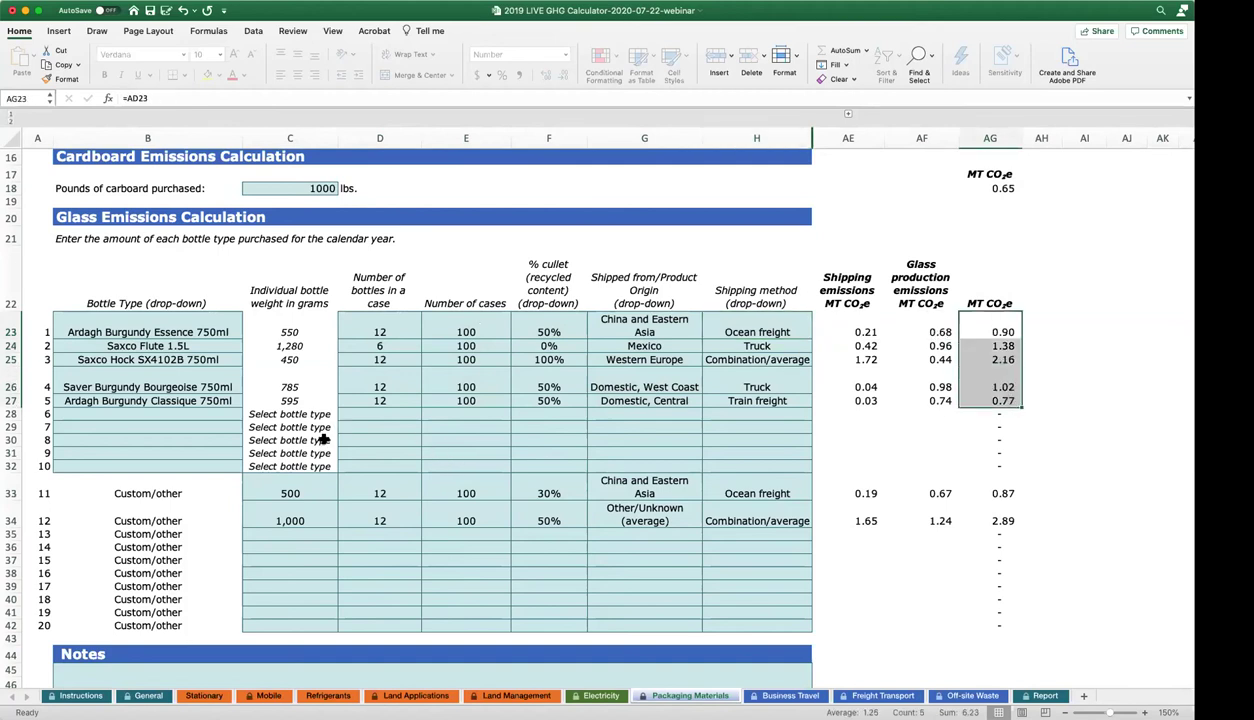
Look at the bottle type choices for empty entry 6, then examine the Custom/other entries 11 to 20.
scroll(313, 441, "down", 3)
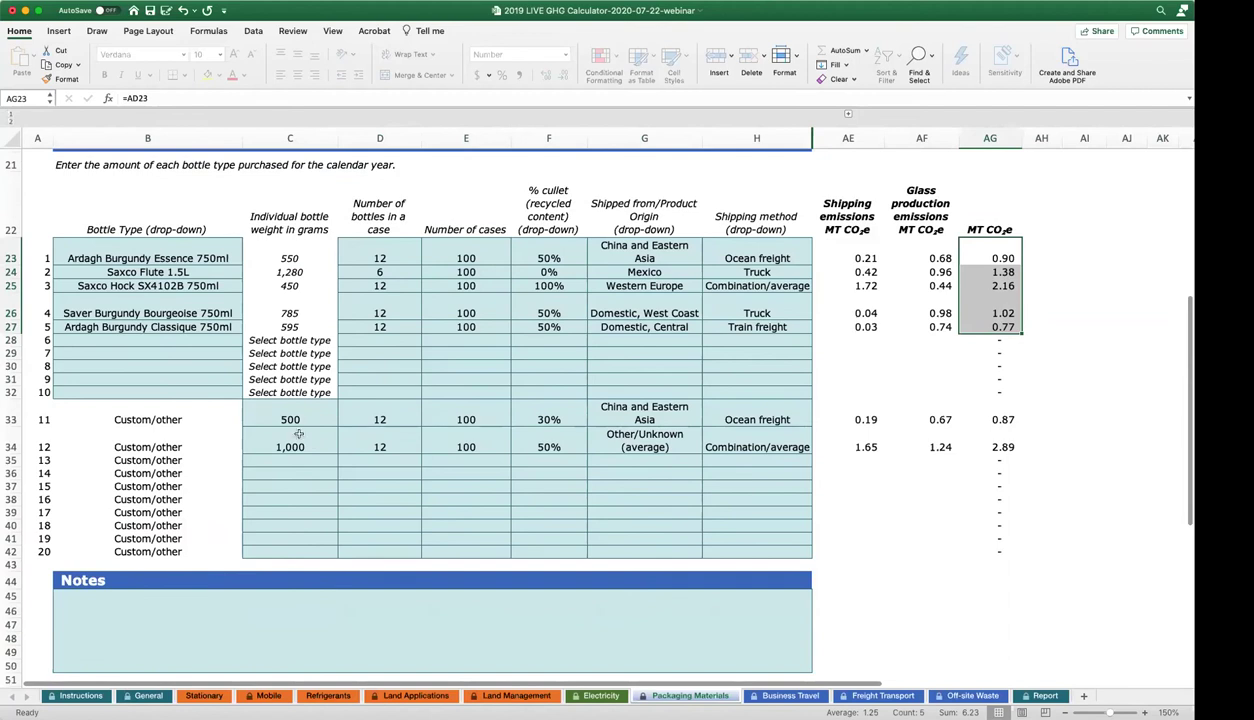
left_click(155, 327)
left_click(232, 340)
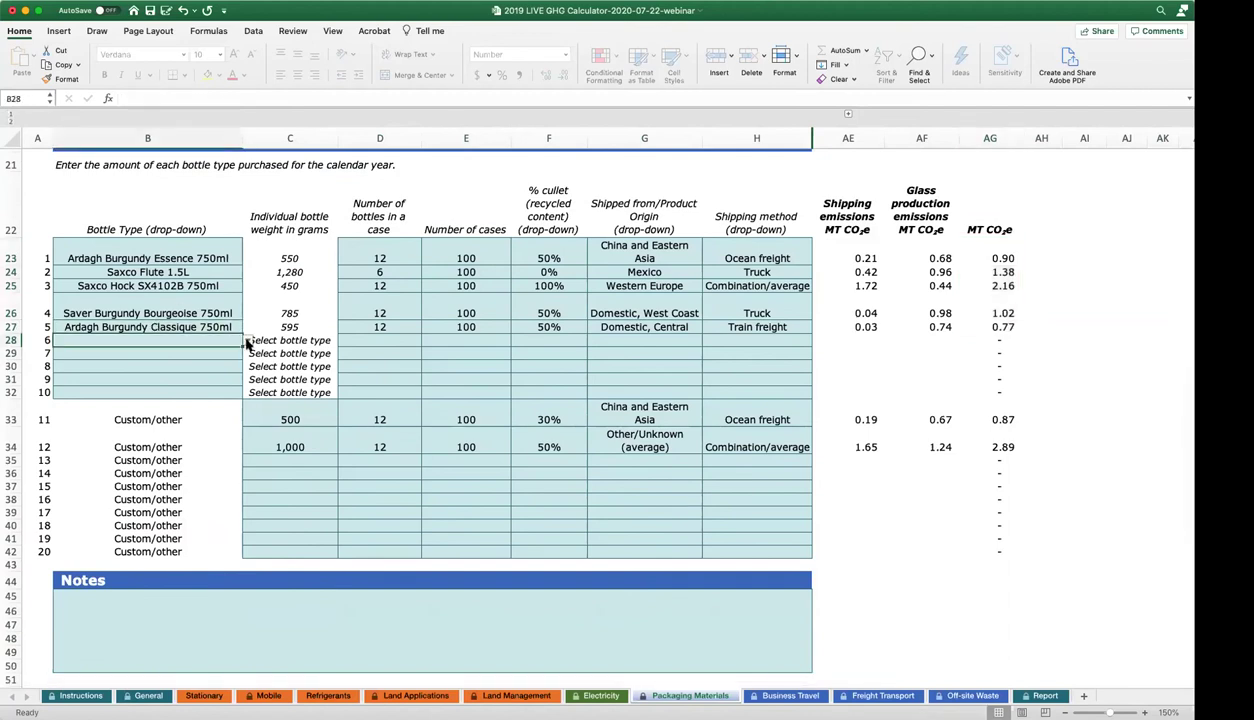
left_click(247, 341)
left_click(176, 410)
left_click_drag(178, 410, 187, 449)
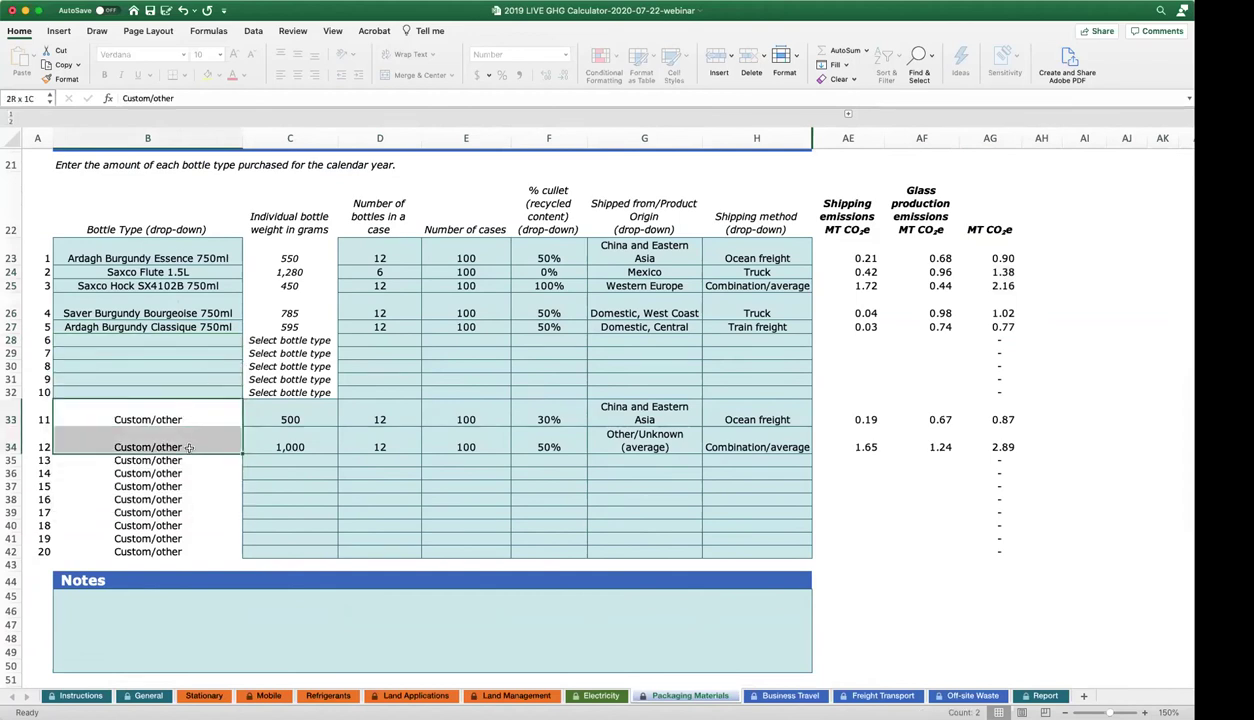
left_click_drag(12, 412, 11, 551)
Check the first Custom/other entry's bottle weight, bottles per case, number of cases, cullet percentage, origin and shipping method.
left_click(291, 412)
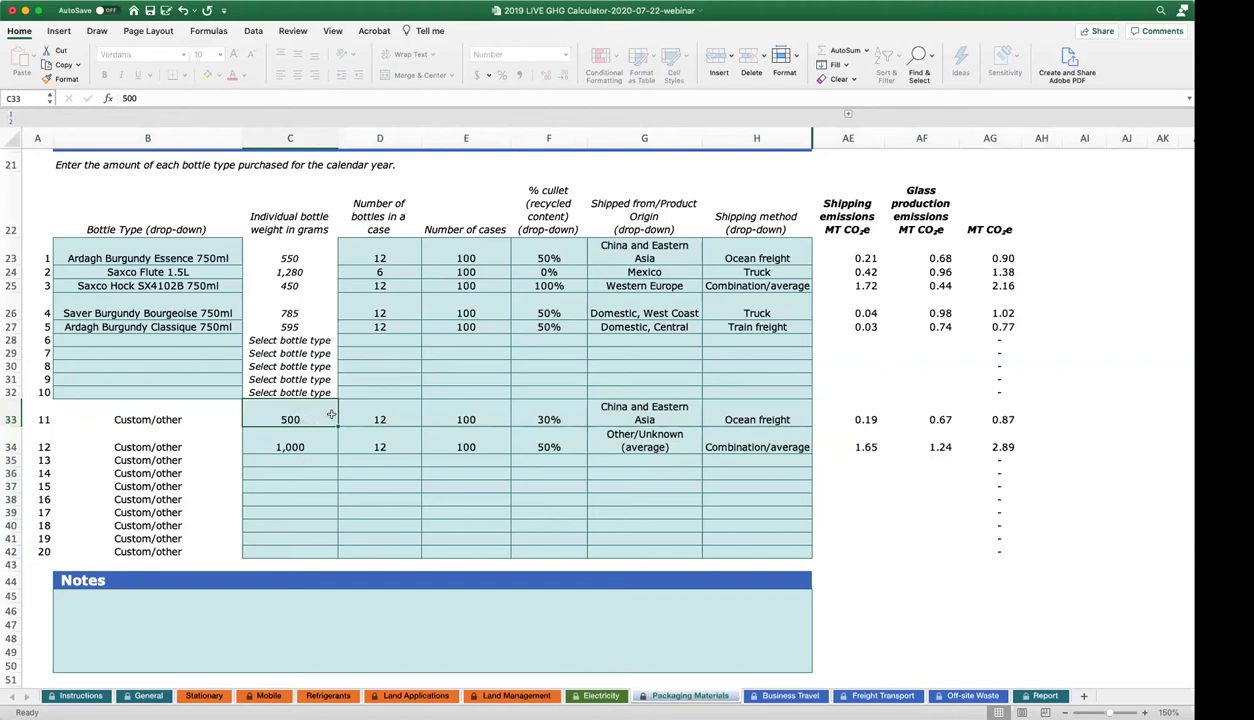
left_click(372, 416)
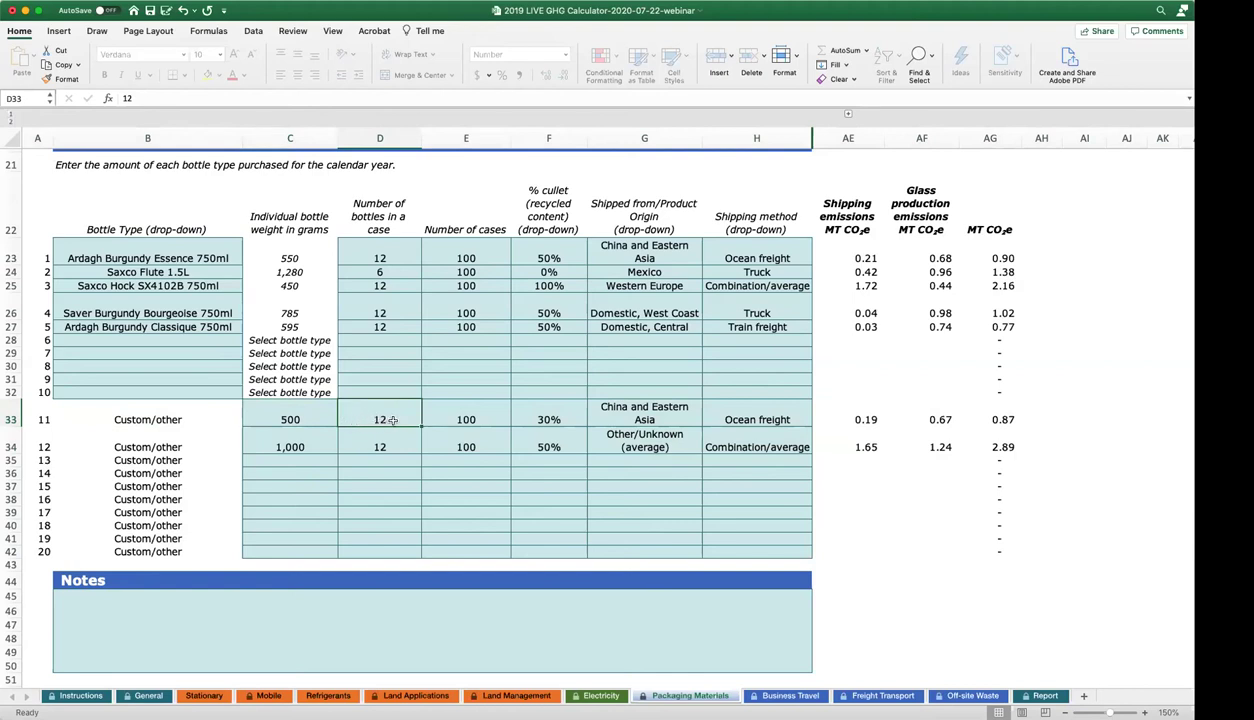
left_click(455, 412)
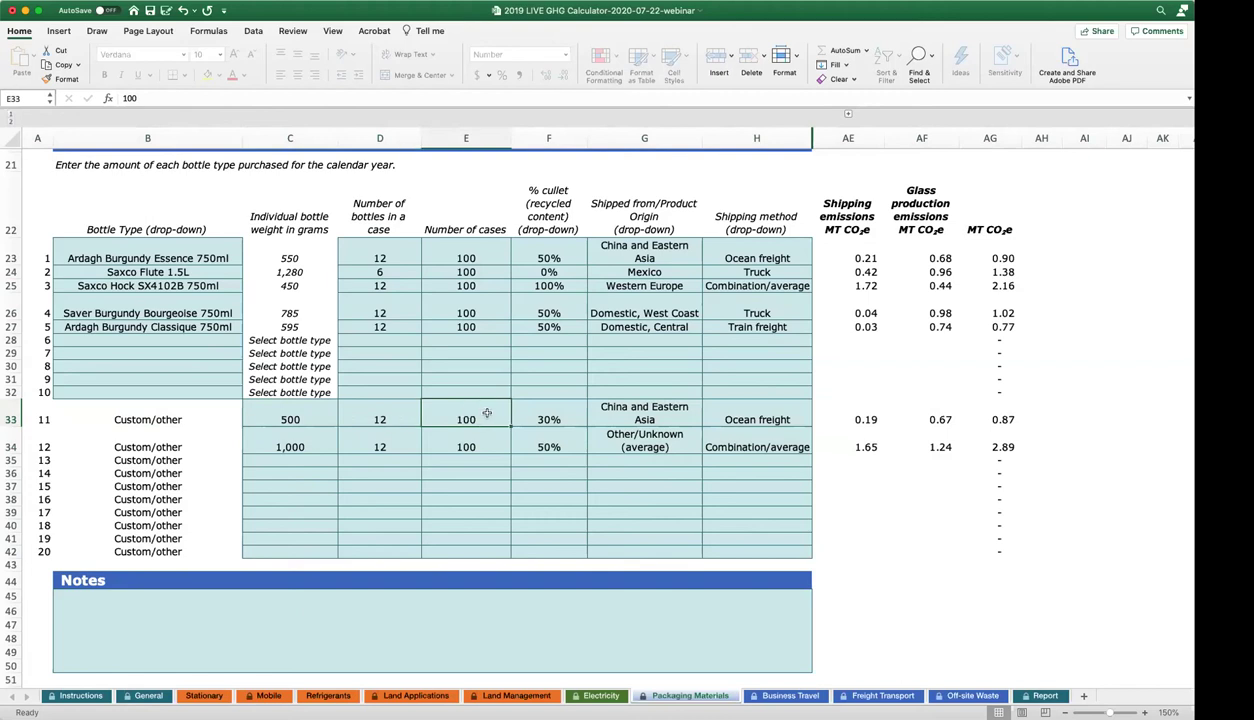
left_click(566, 416)
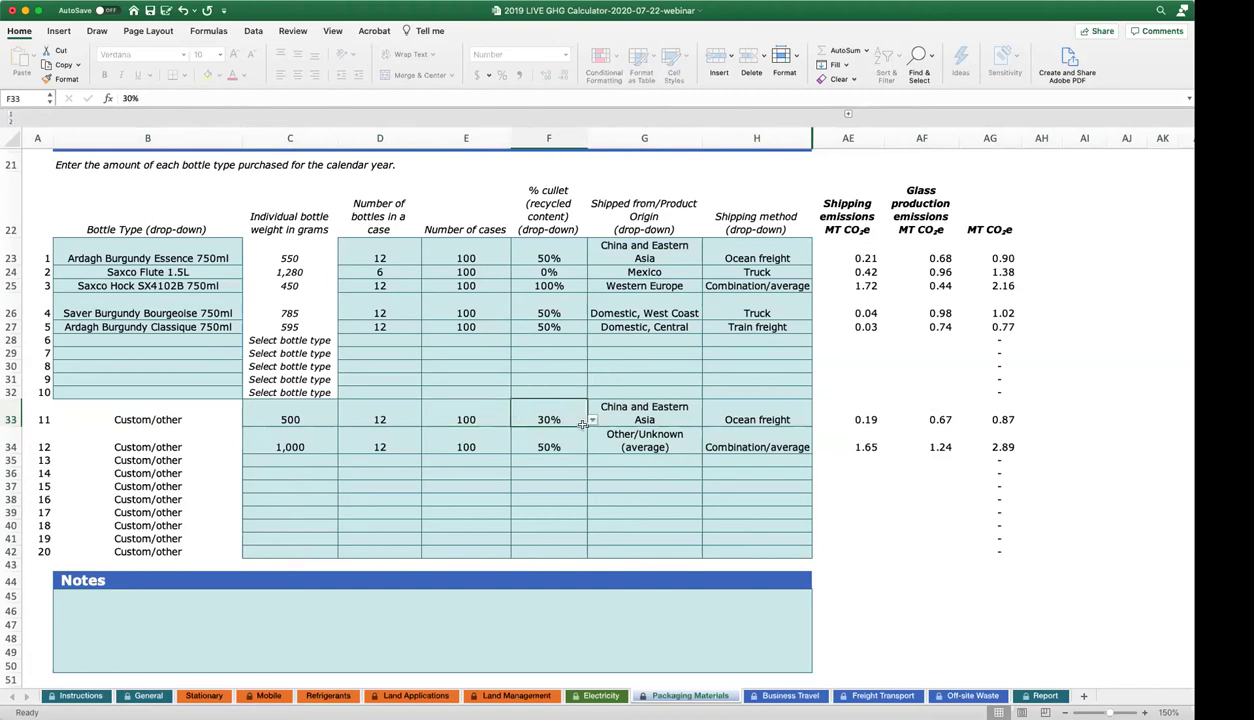
left_click(679, 419)
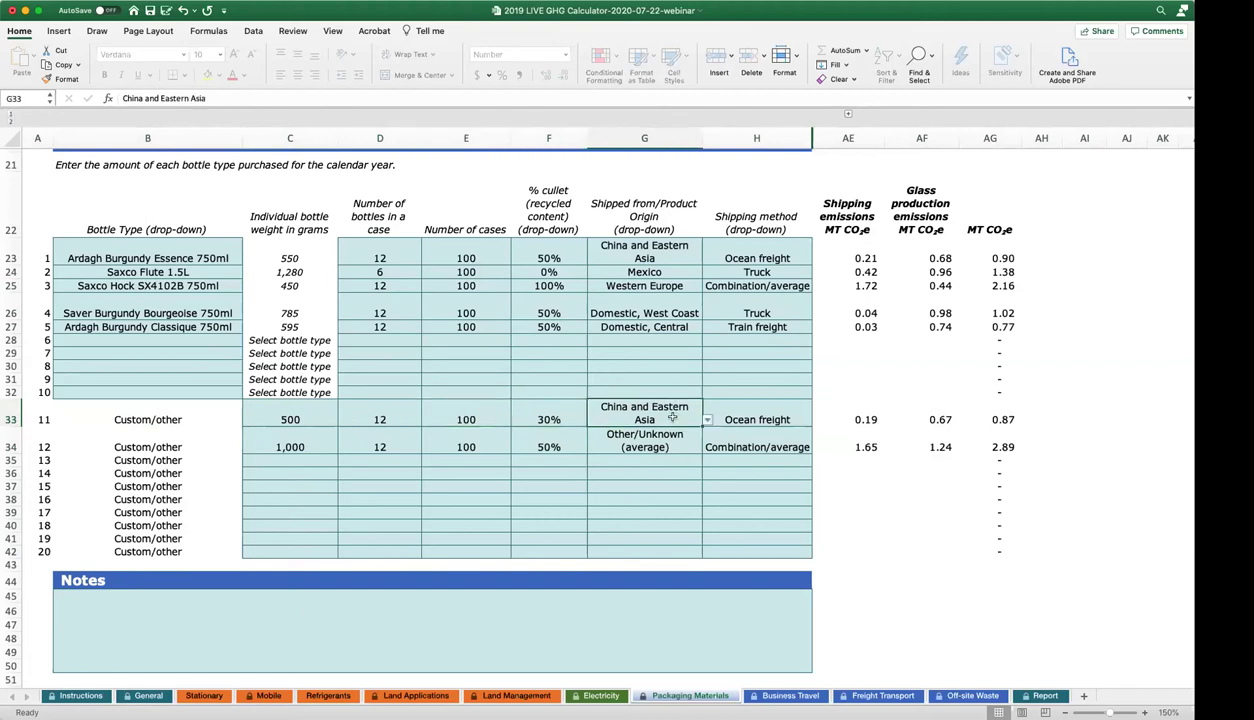
left_click(772, 404)
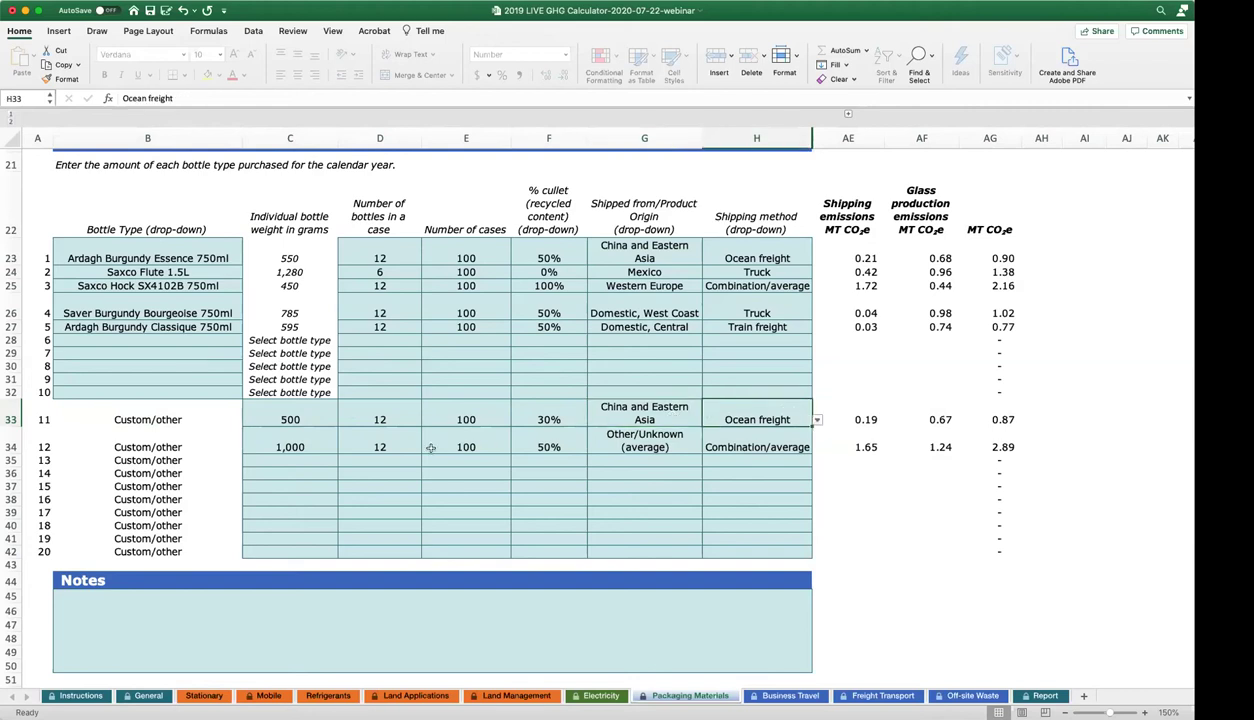
Set the bottle weight of the first Custom/other entry (11) to 1,000 grams by filling it from entry 12.
left_click(300, 414)
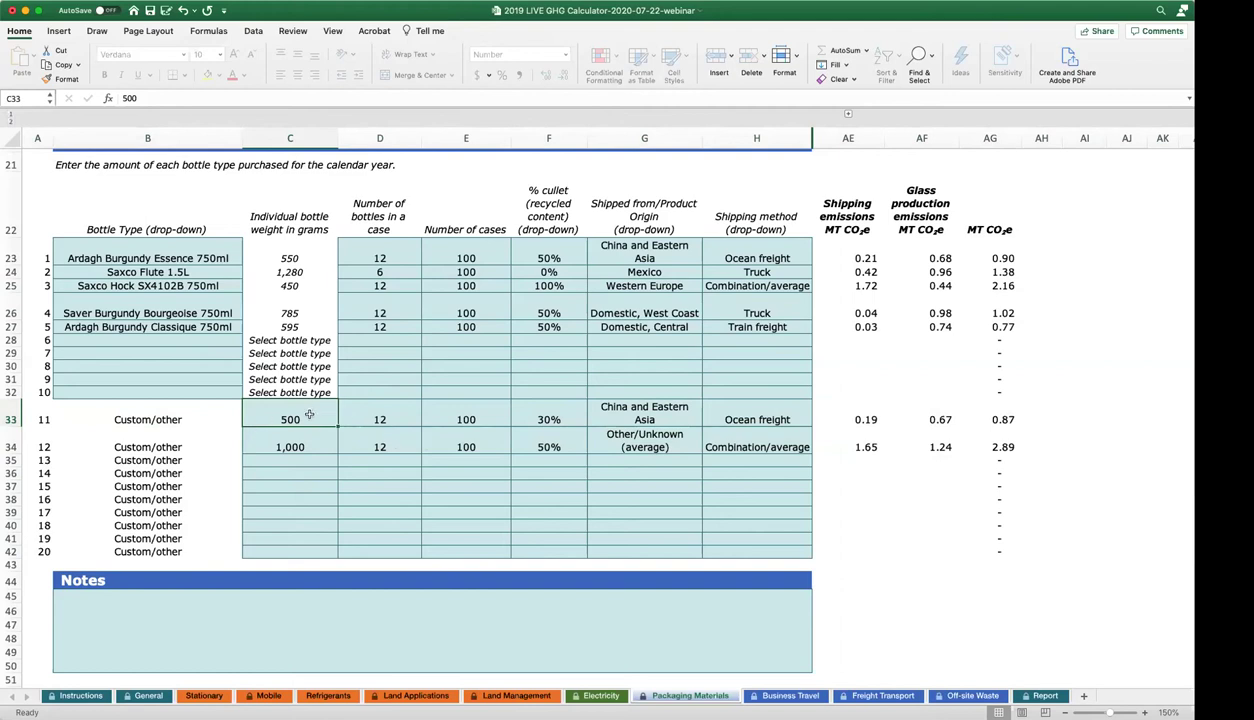
left_click(291, 437)
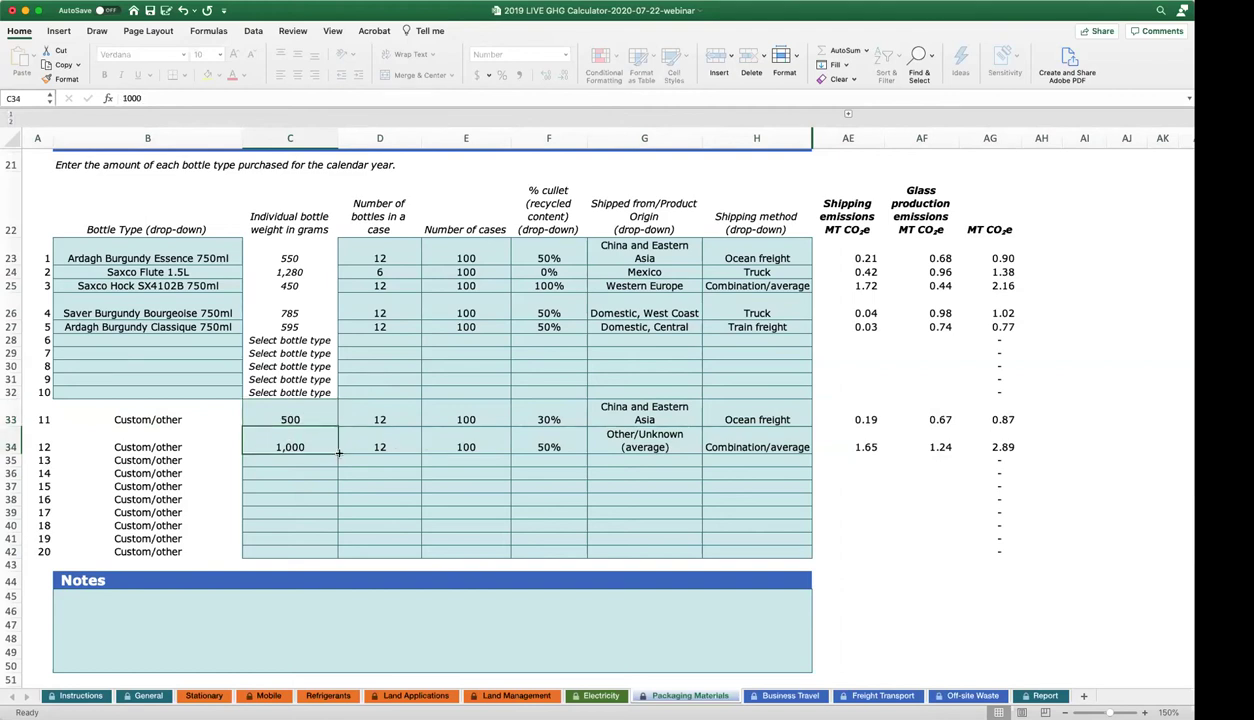
left_click_drag(339, 453, 318, 416)
key("Return")
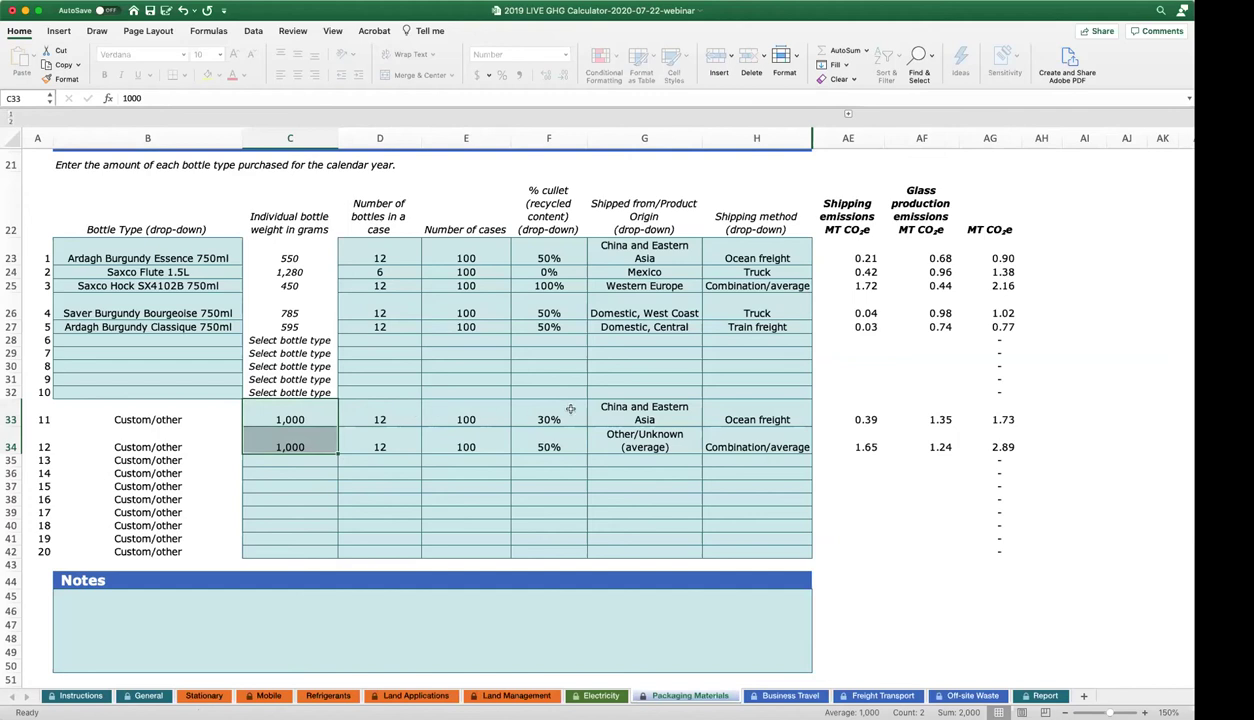
Compare the total and shipping emissions of Custom/other entries 11 and 12 against their shipping methods.
left_click_drag(990, 443, 1008, 420)
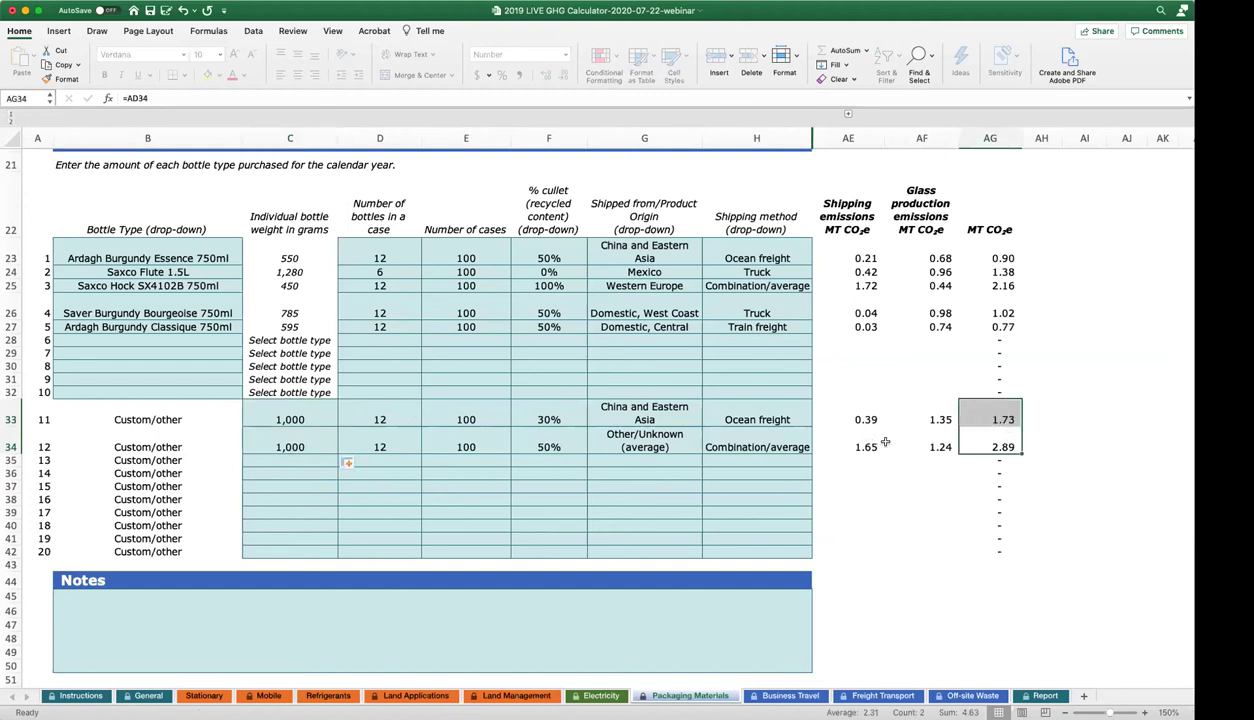
left_click(867, 440)
left_click_drag(869, 438, 829, 414)
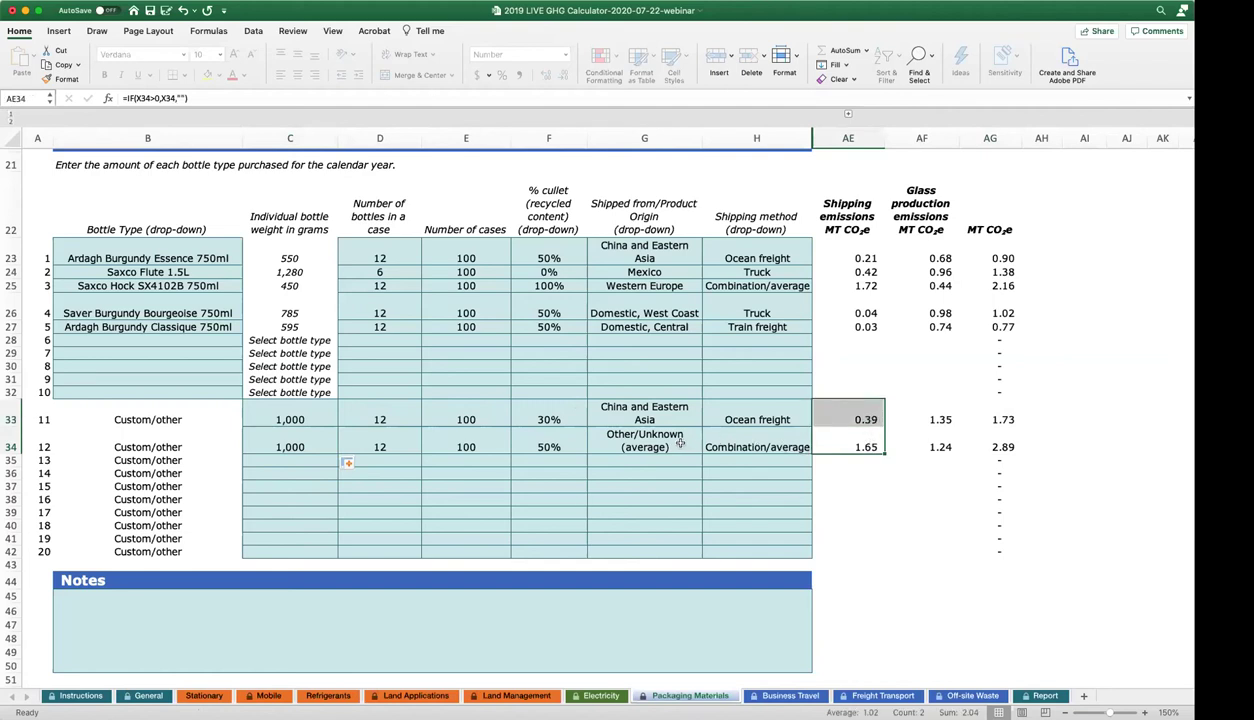
left_click(736, 434)
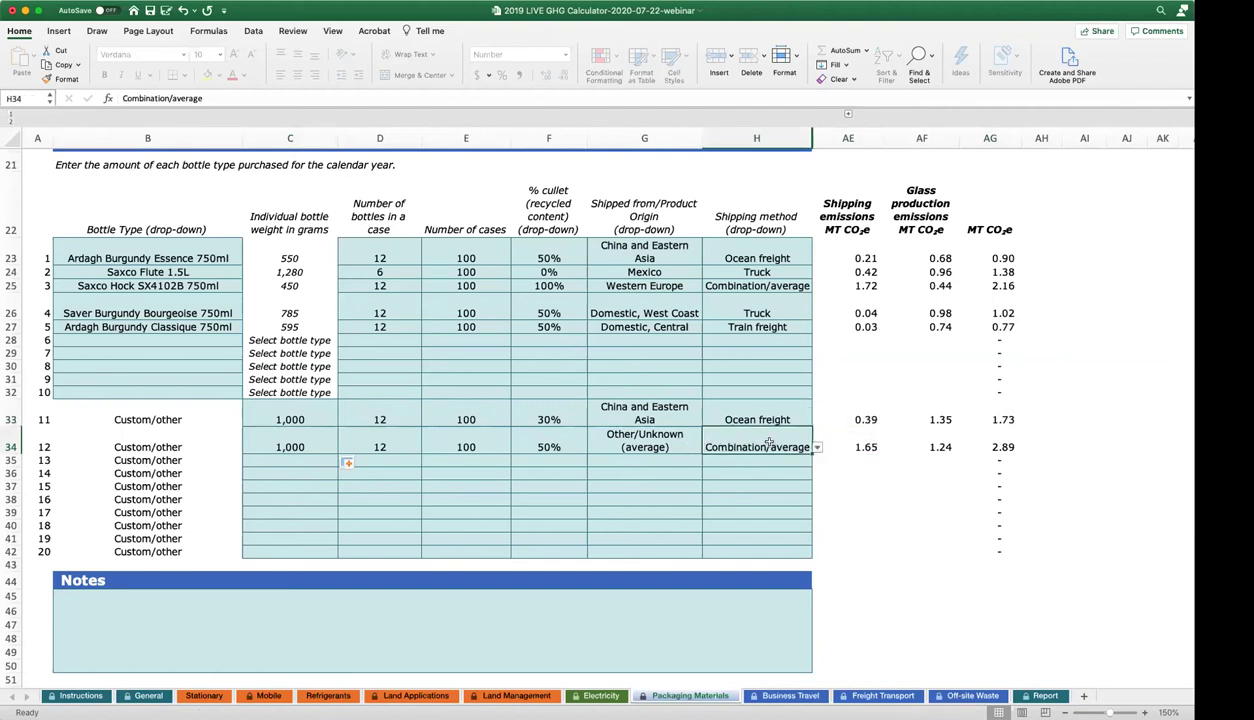
left_click(832, 436)
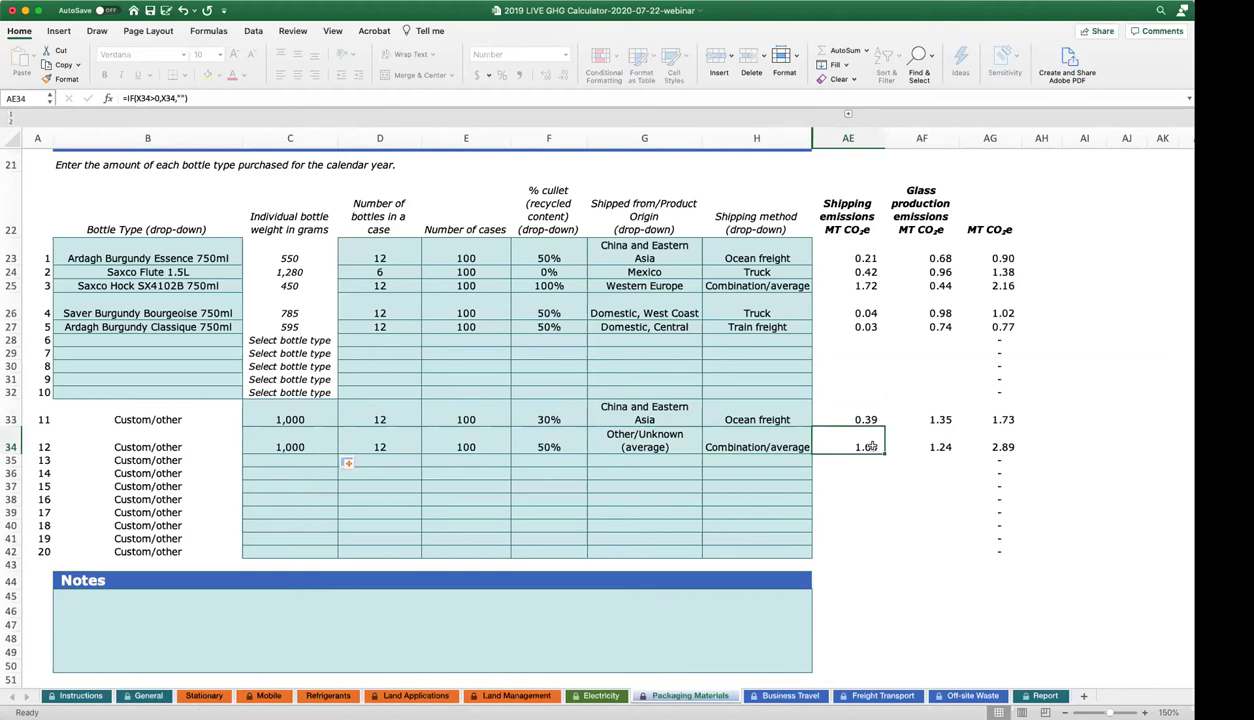
left_click(766, 403)
Review the cardboard and glass sections of Packaging Materials and check the sheet's category emissions total.
scroll(796, 400, "up", 5)
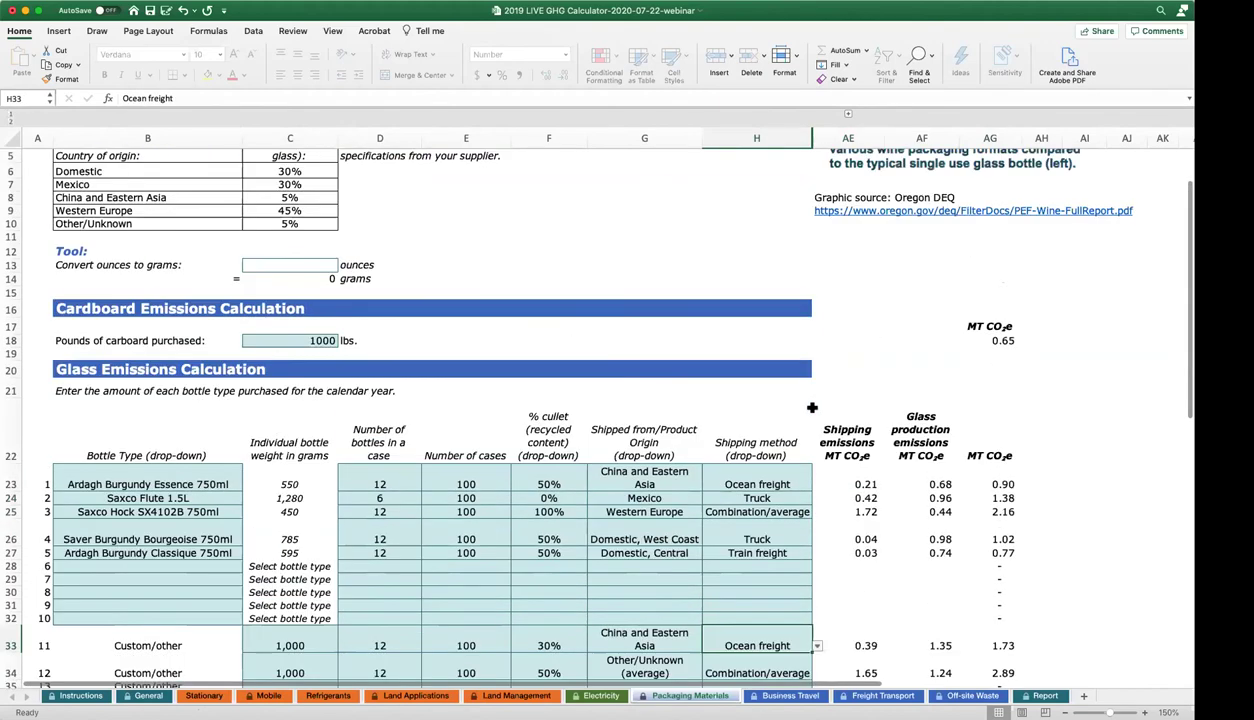
scroll(812, 407, "down", 10)
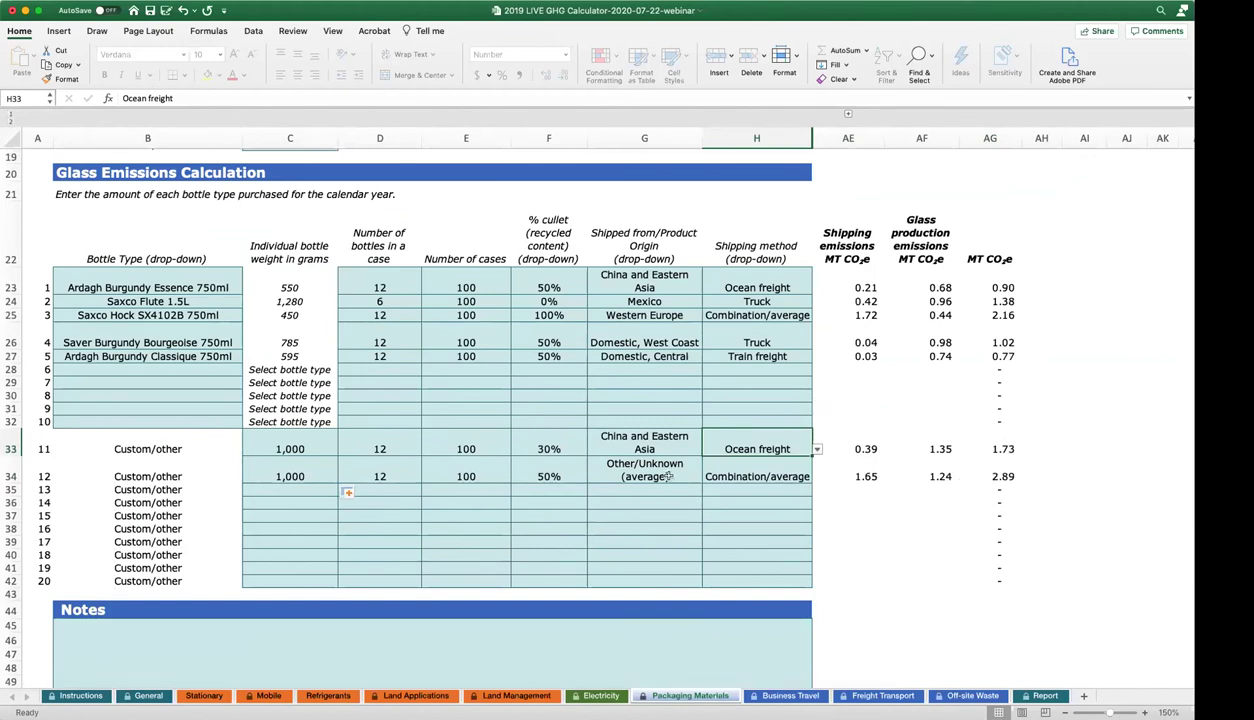
scroll(327, 461, "up", 8)
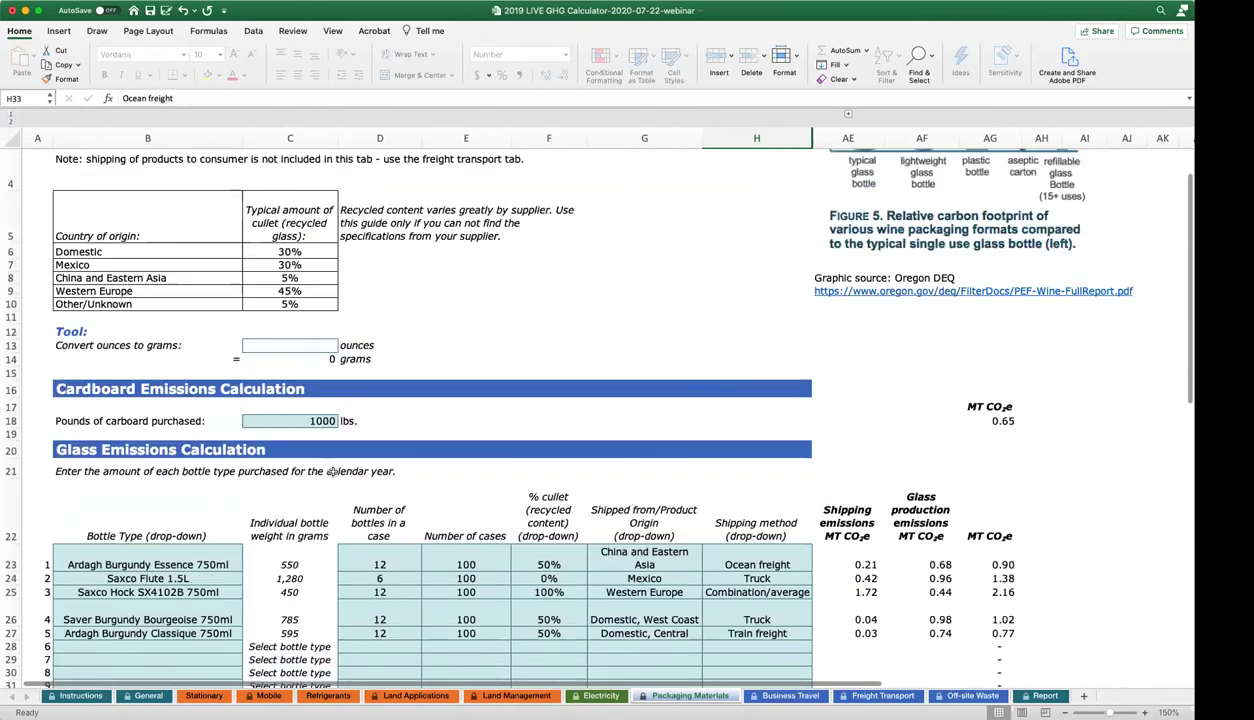
scroll(330, 471, "up", 5)
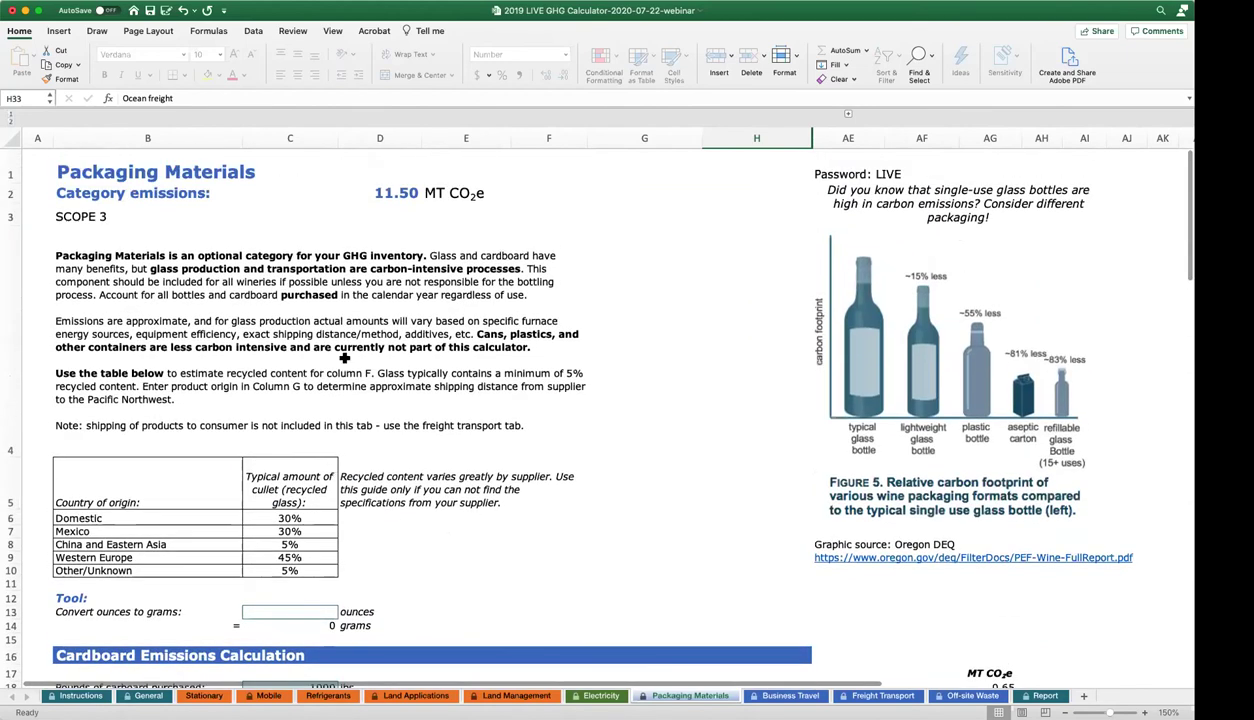
left_click(418, 198)
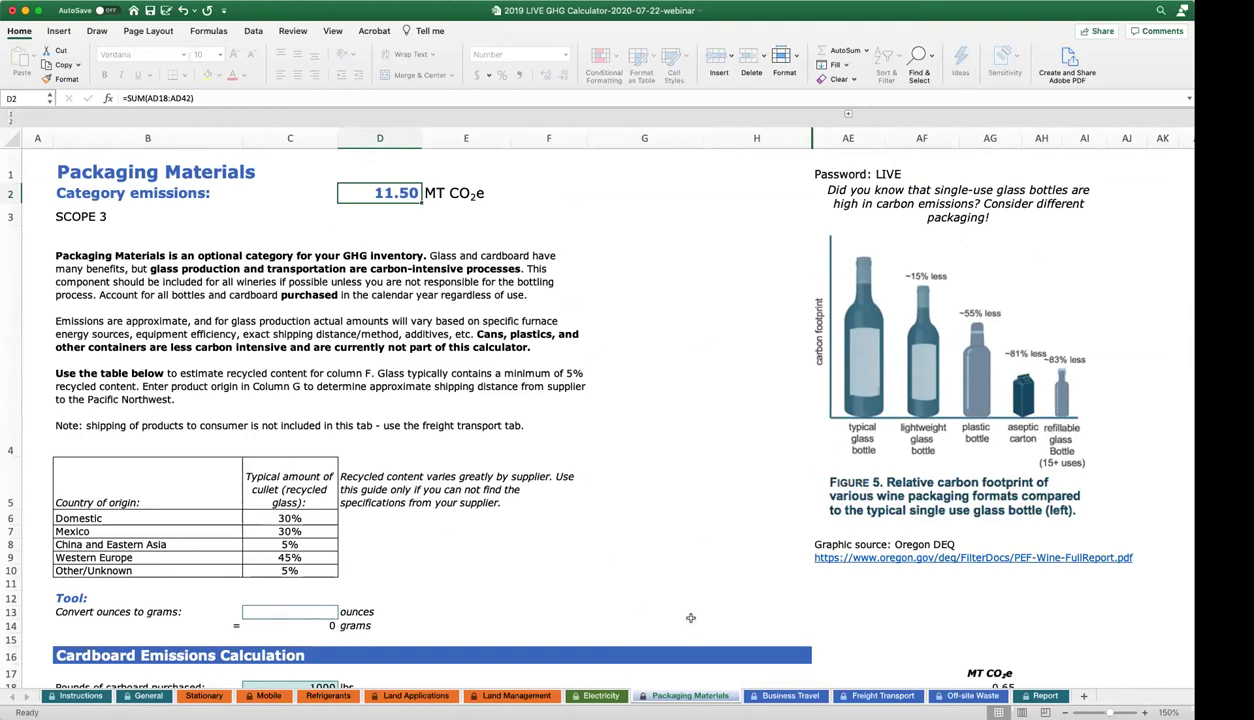
Open the Business Travel sheet and examine the chart of travel emissions per passenger-mile for air, bus and rail modes.
left_click(788, 696)
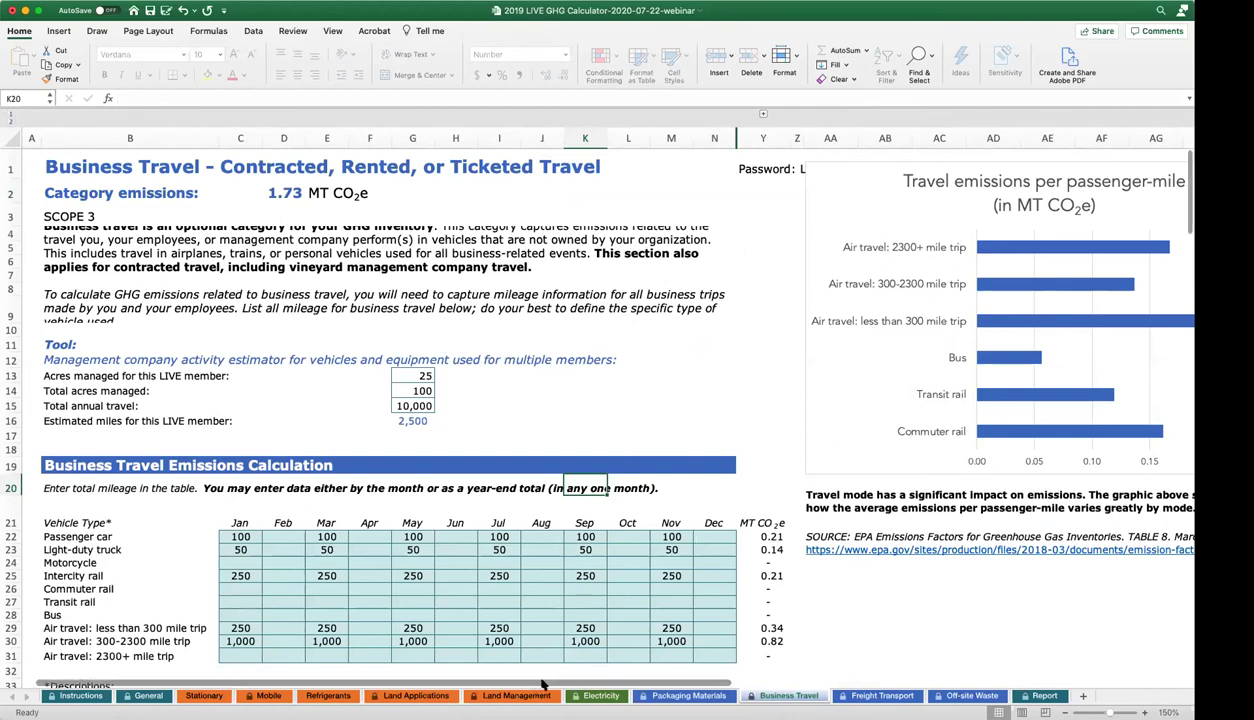
scroll(541, 683, "right", 5)
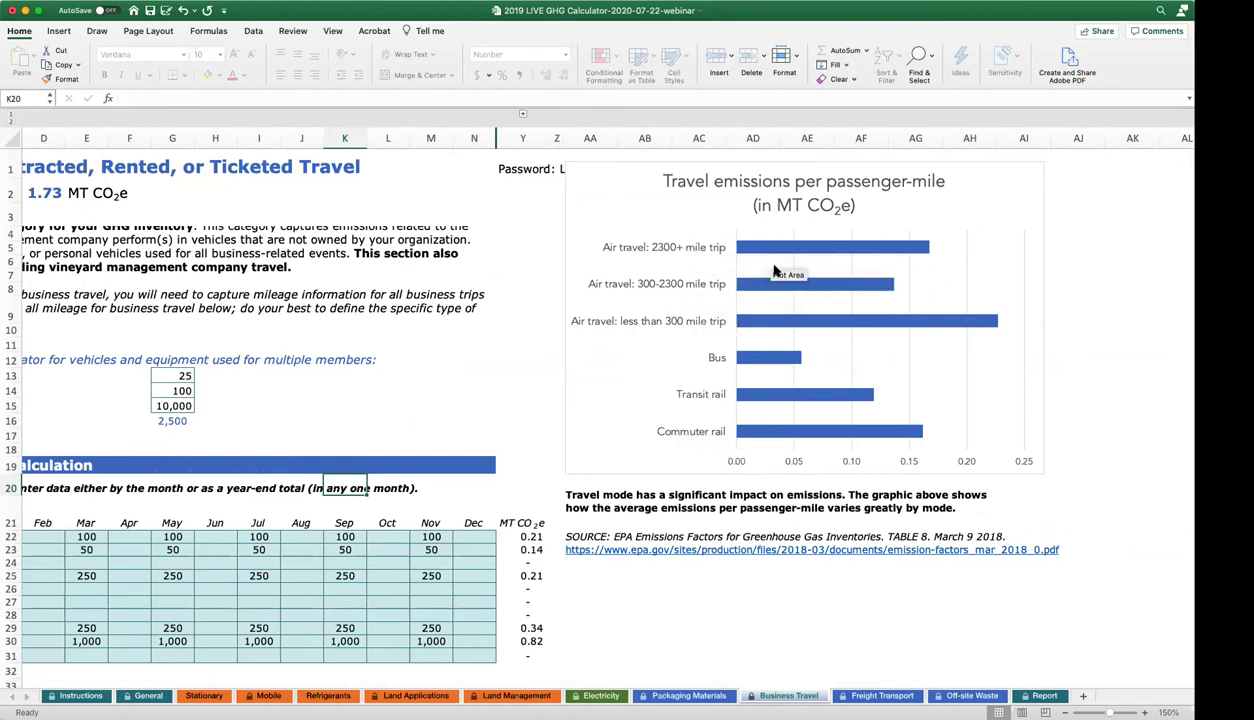
mouse_move(780, 326)
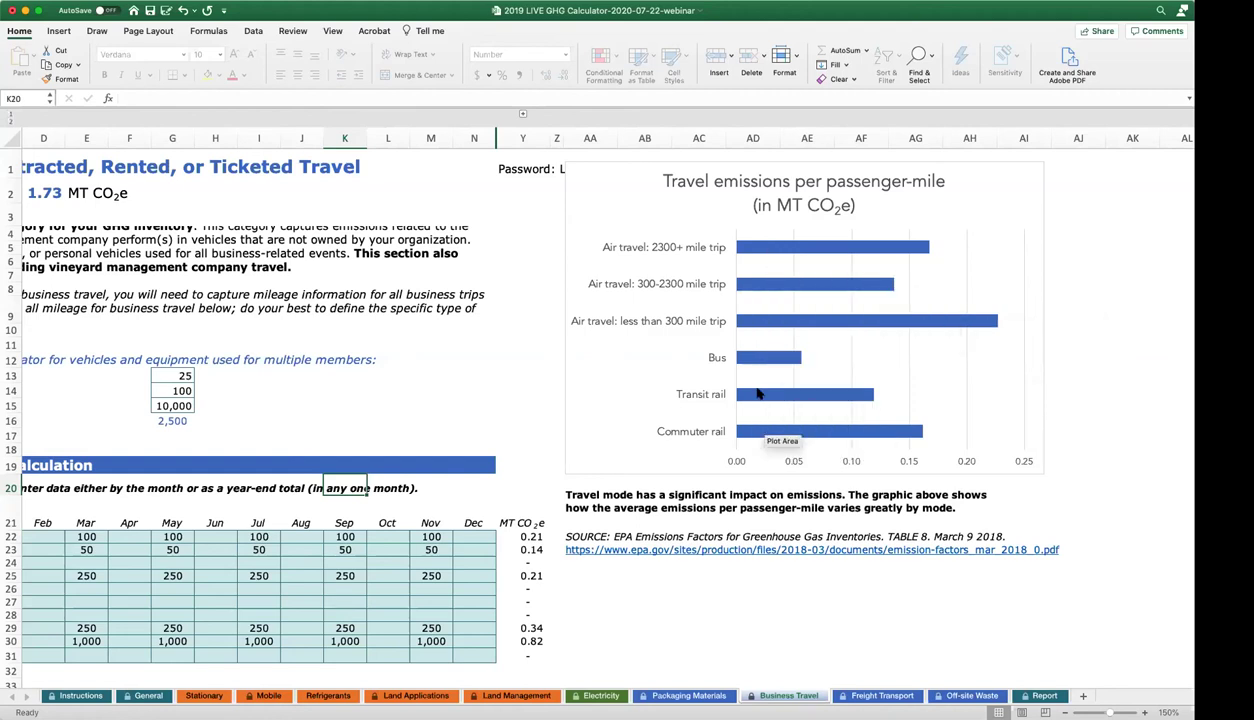
mouse_move(753, 360)
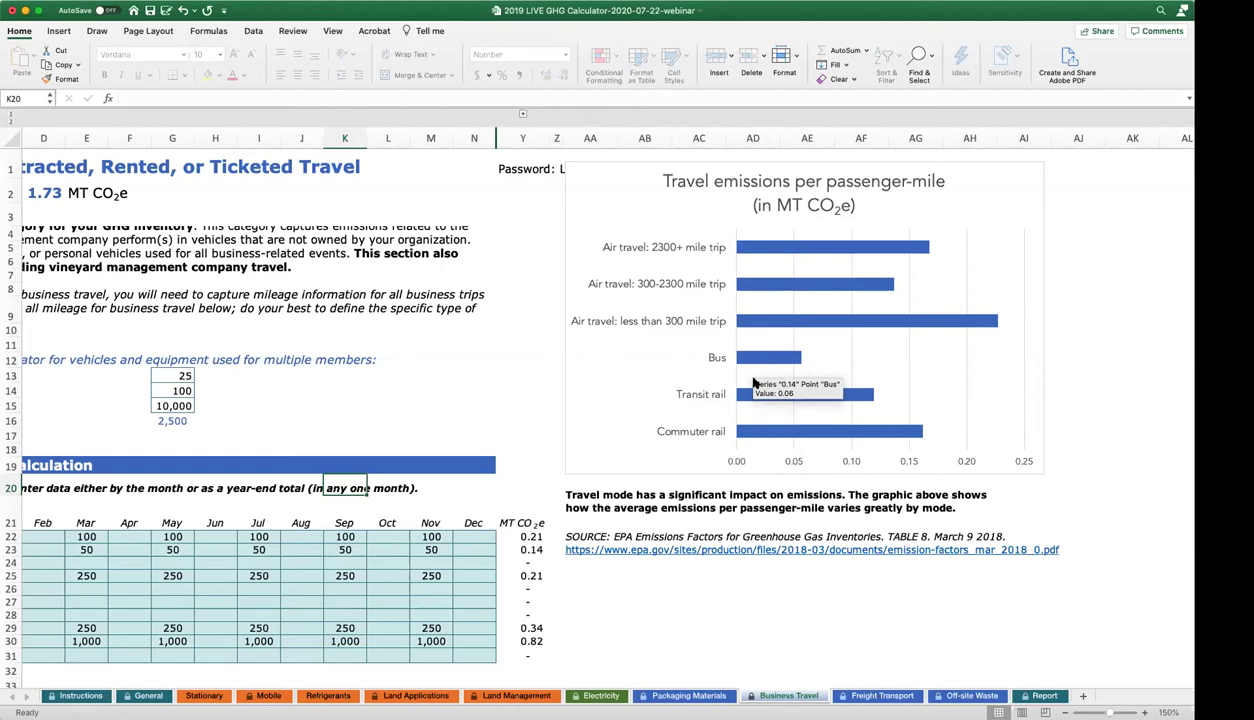
mouse_move(779, 391)
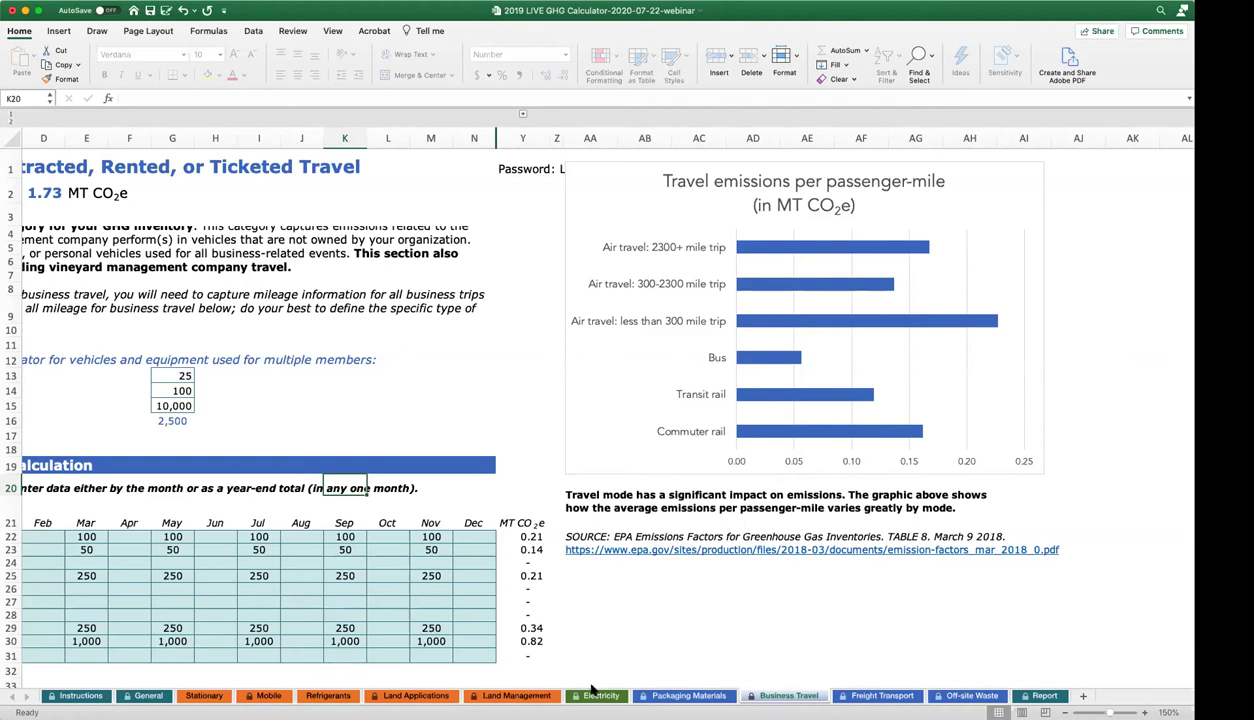
left_click_drag(578, 678, 435, 670)
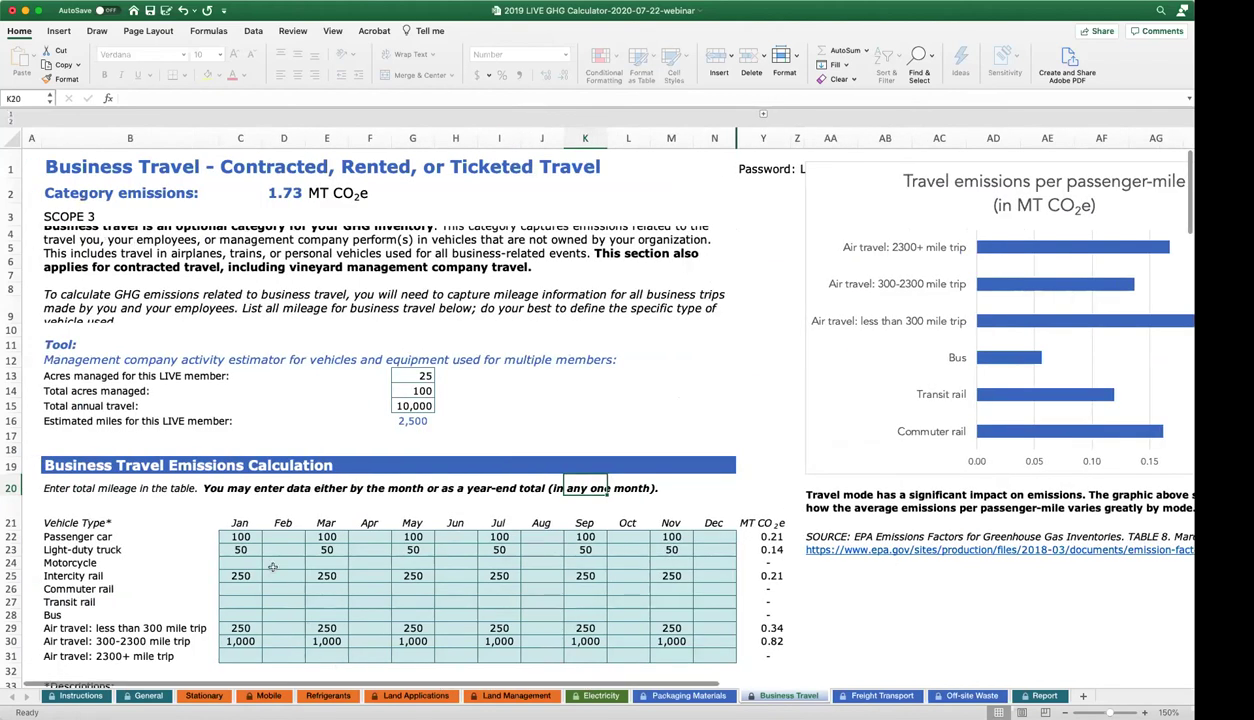
Review the January mileage for each vehicle type in the Business Travel Emissions Calculation table, along with the MT CO2e column.
scroll(282, 516, "down", 2)
scroll(282, 516, "up", 2)
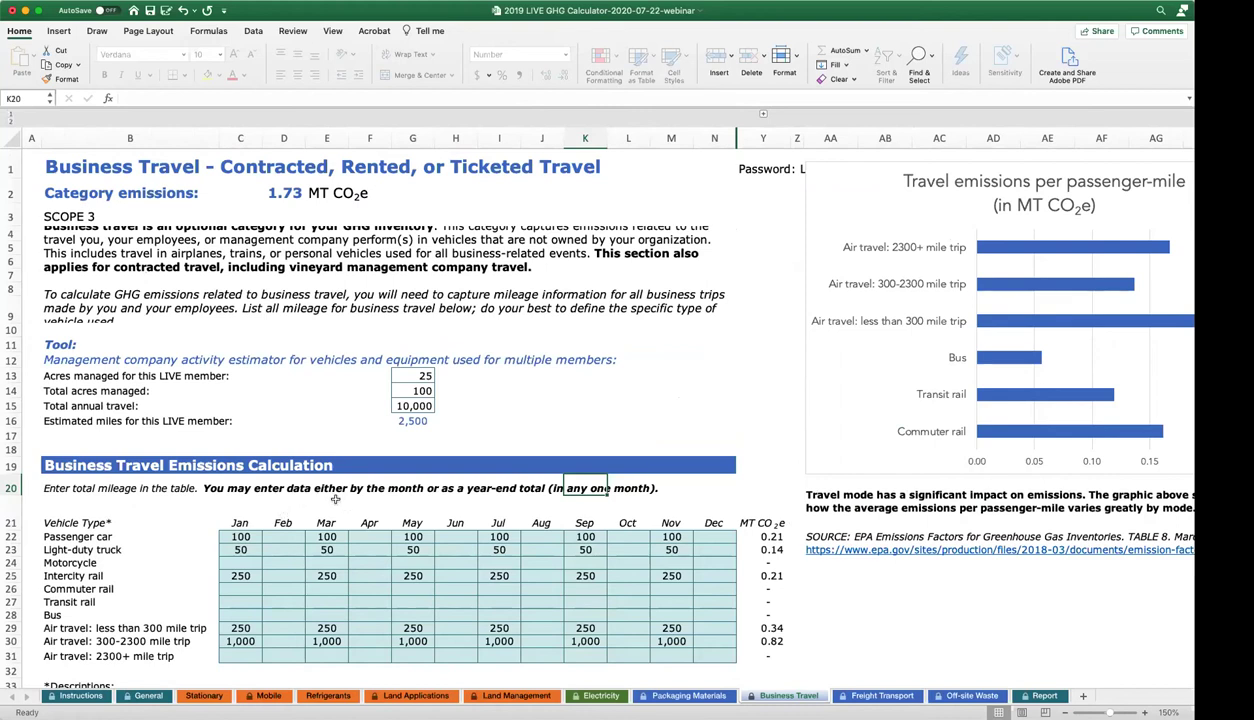
scroll(335, 499, "down", 5)
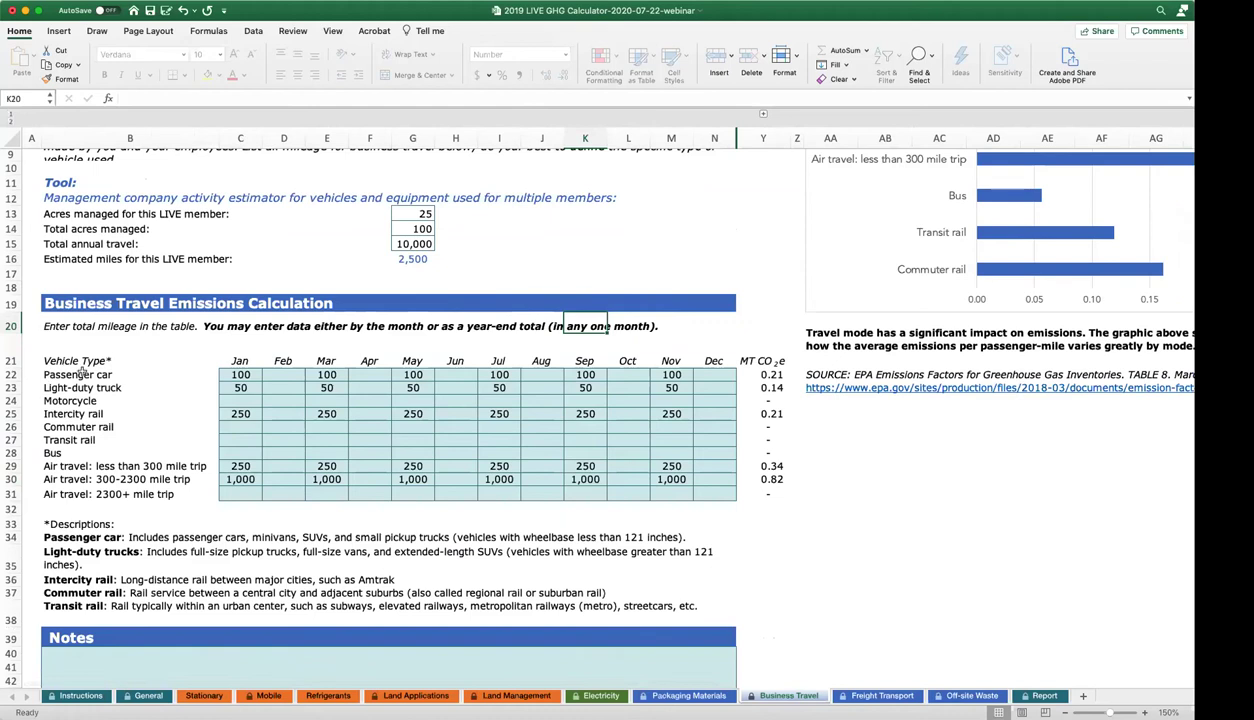
left_click(242, 374)
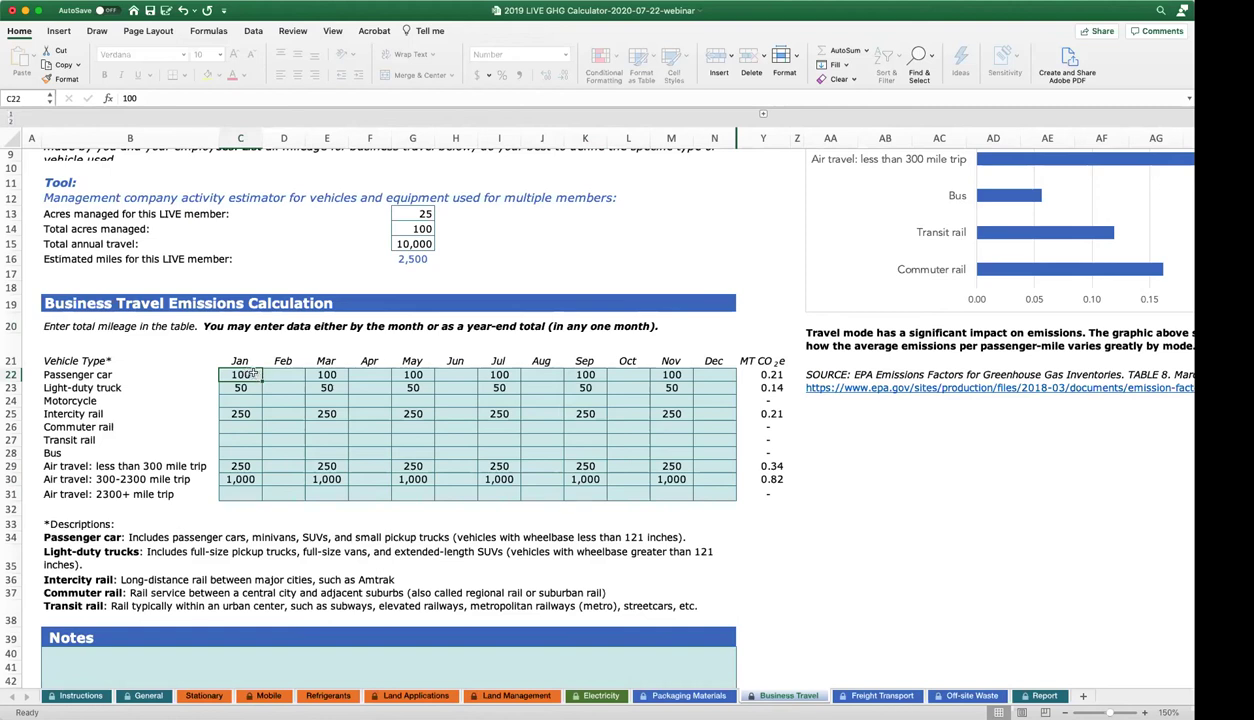
key("Down")
key("Down")
key("Down")
key("Down")
key("Down")
key("Down")
key("Down")
key("Down")
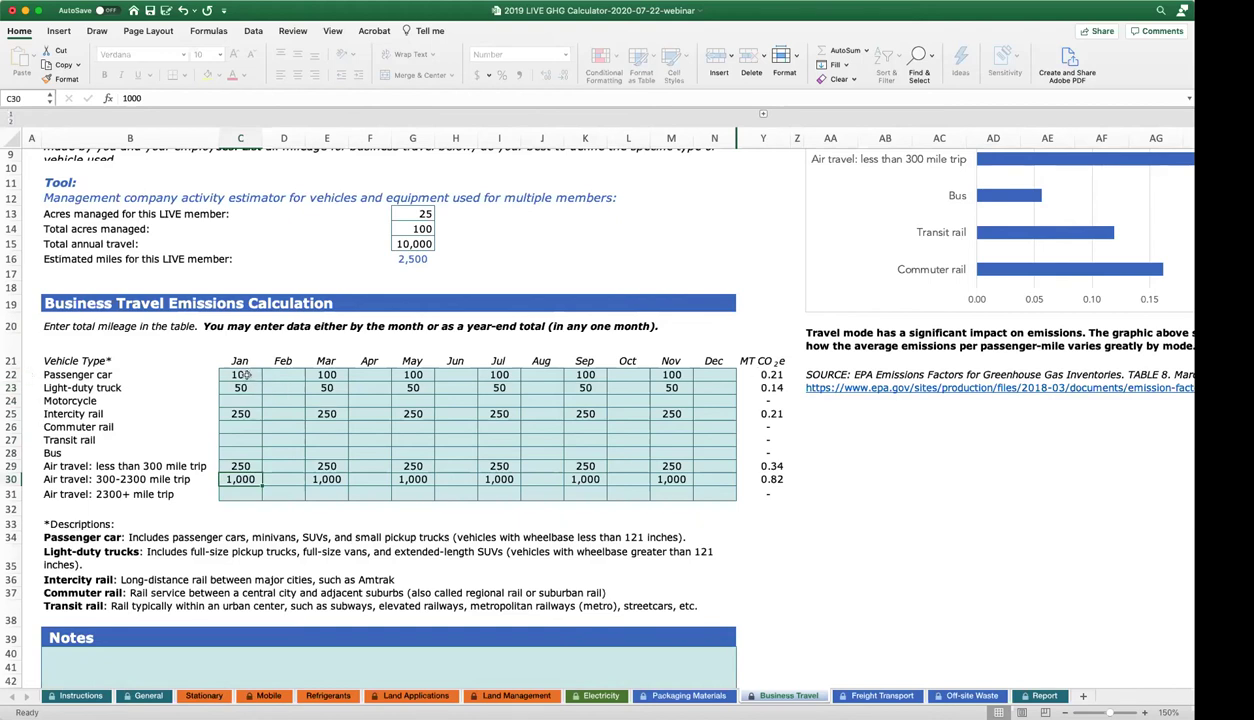
left_click_drag(243, 374, 250, 490)
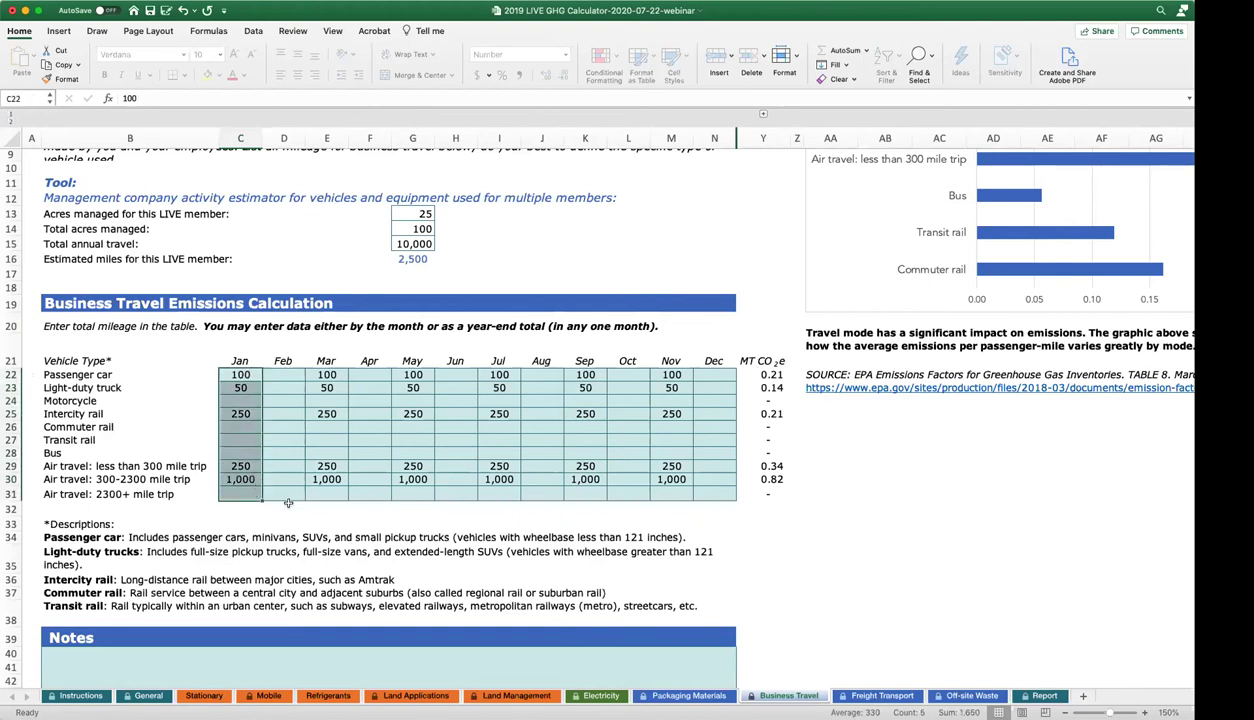
left_click(765, 495)
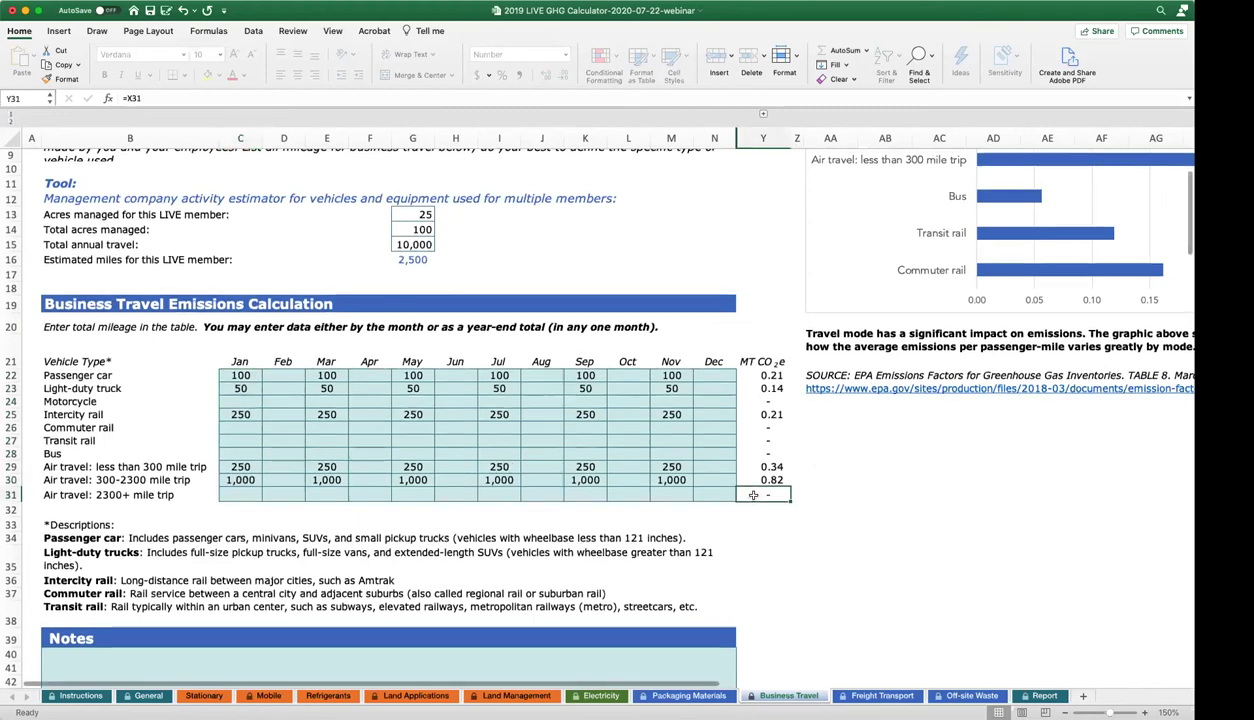
Examine the management company activity estimator's fields for the member's acres managed, total acres managed and total annual travel.
scroll(755, 495, "up", 2)
scroll(753, 495, "up", 4)
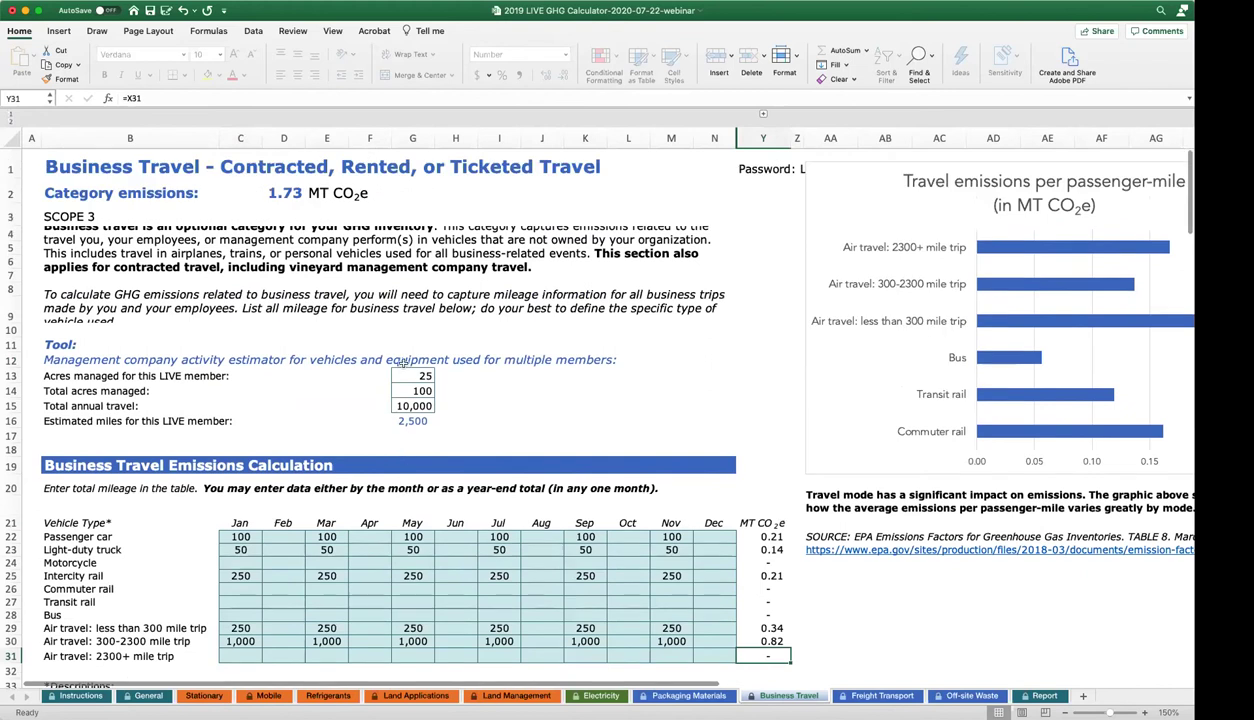
left_click(401, 373)
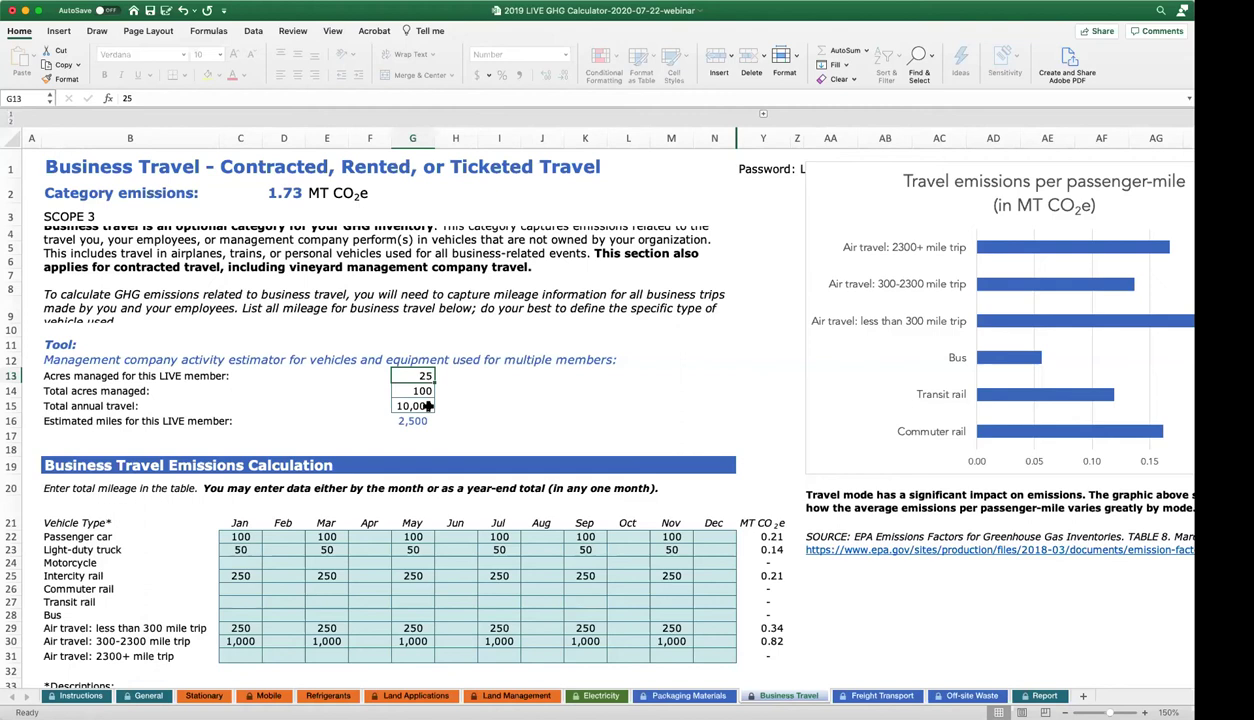
key("Left")
key("Left")
key("Left")
key("Left")
key("Left")
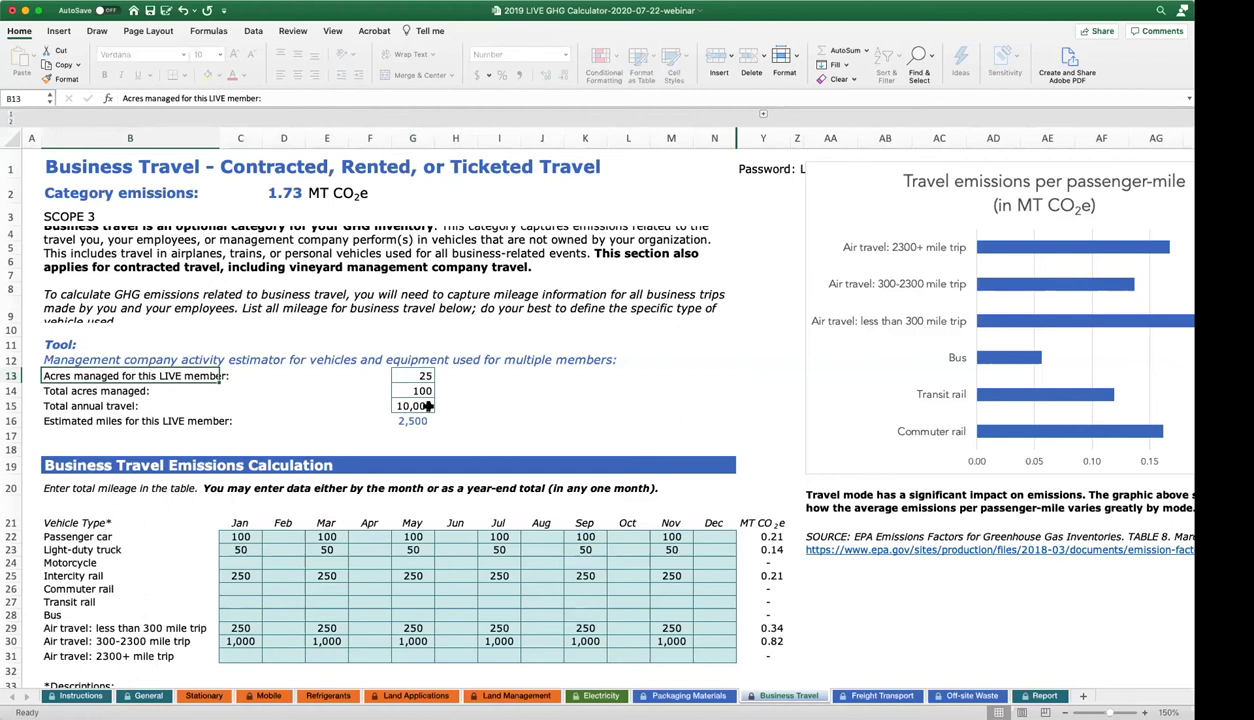
key("Down")
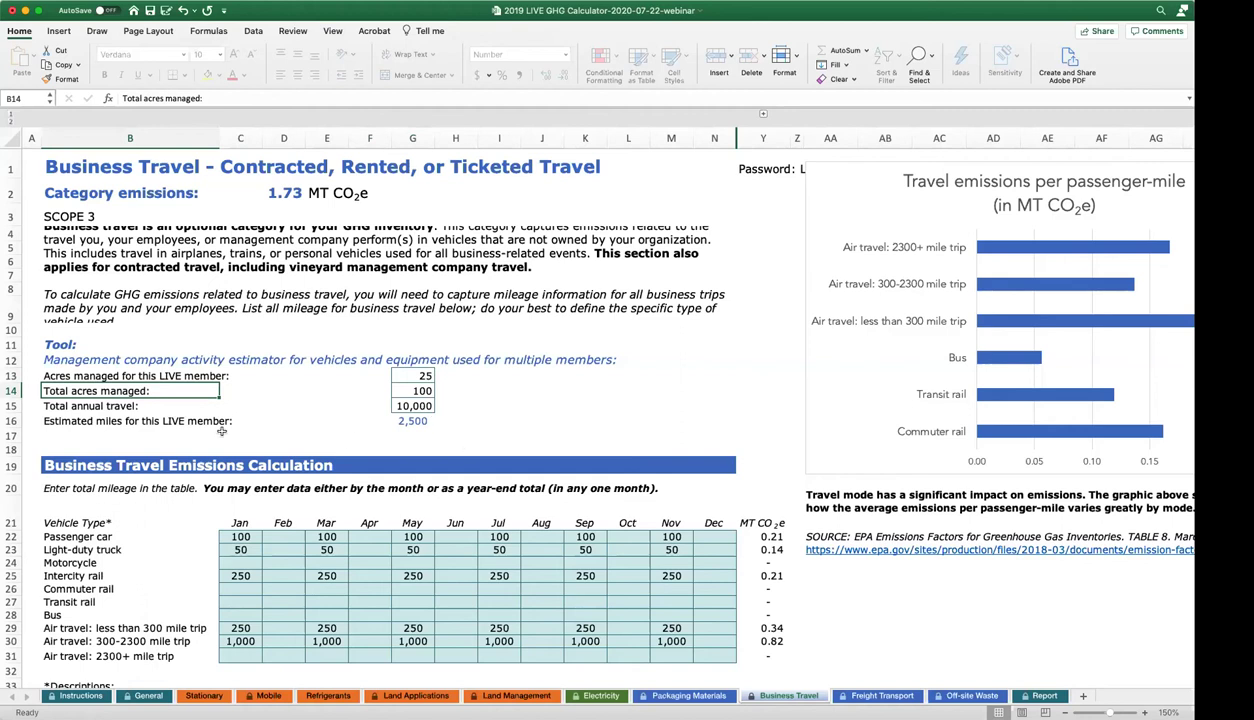
left_click(102, 406)
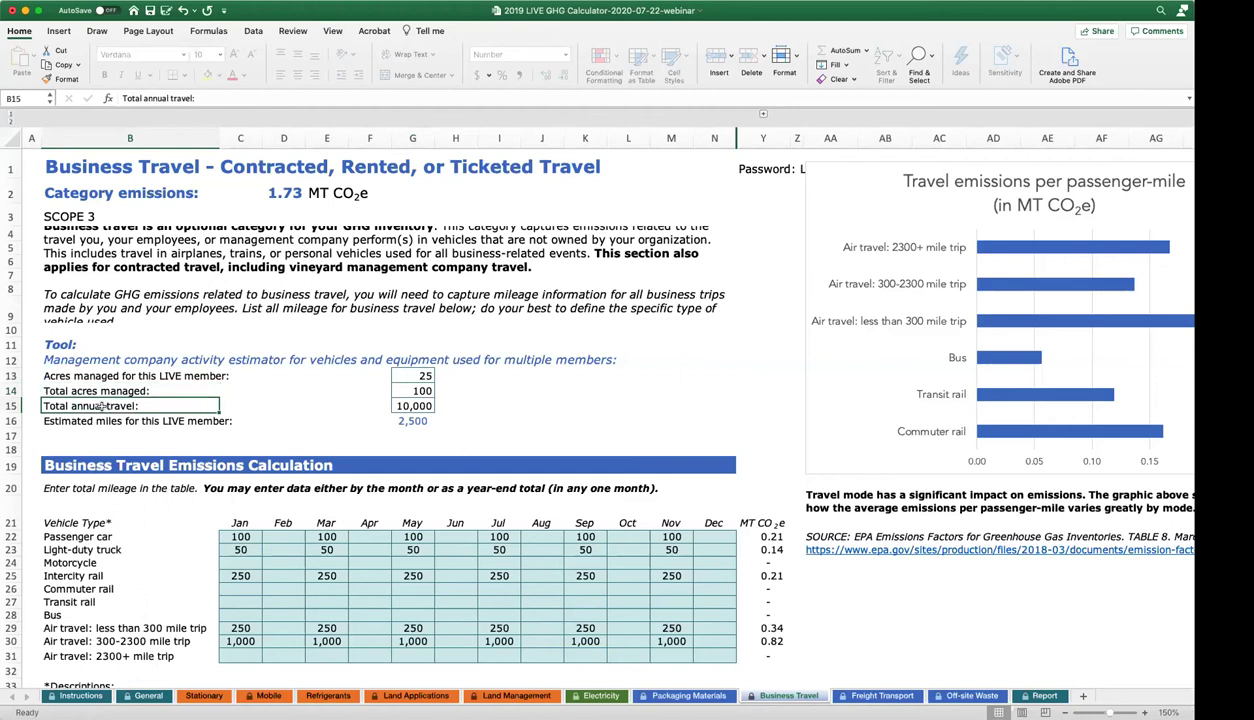
Check the estimator's three input values and its estimated miles formula, then select the January mileage cell for passenger cars.
left_click(422, 376)
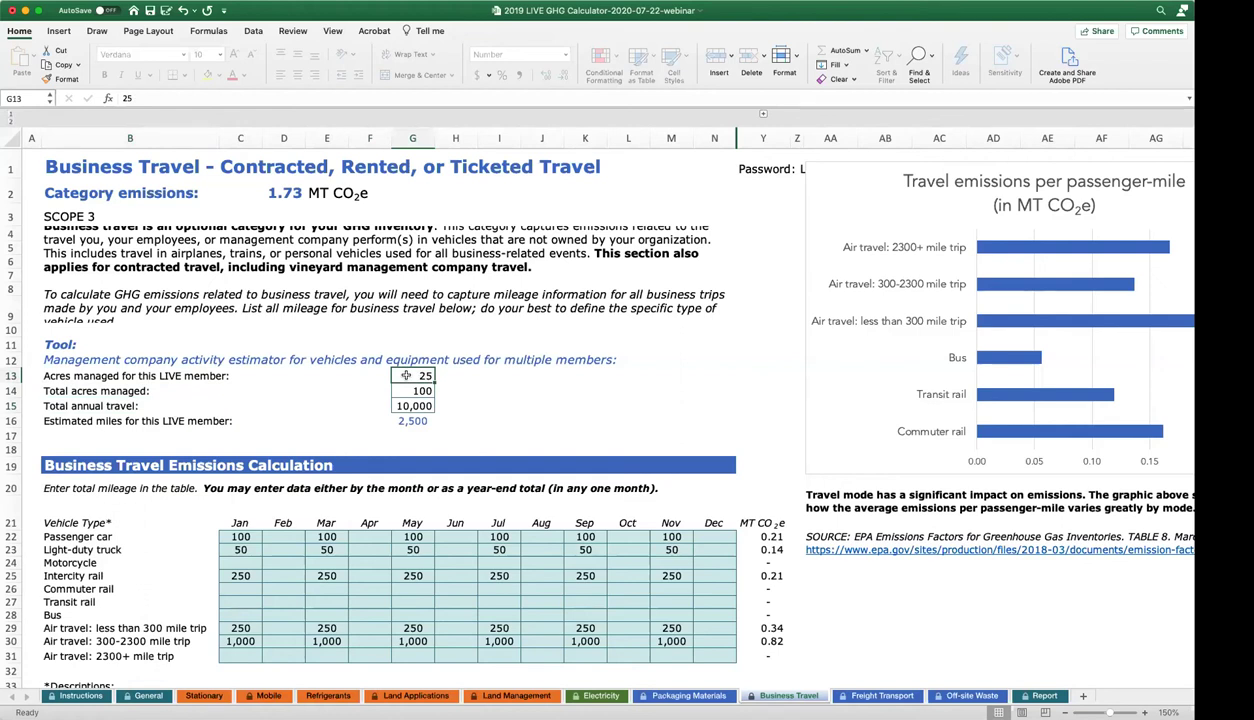
left_click(394, 390)
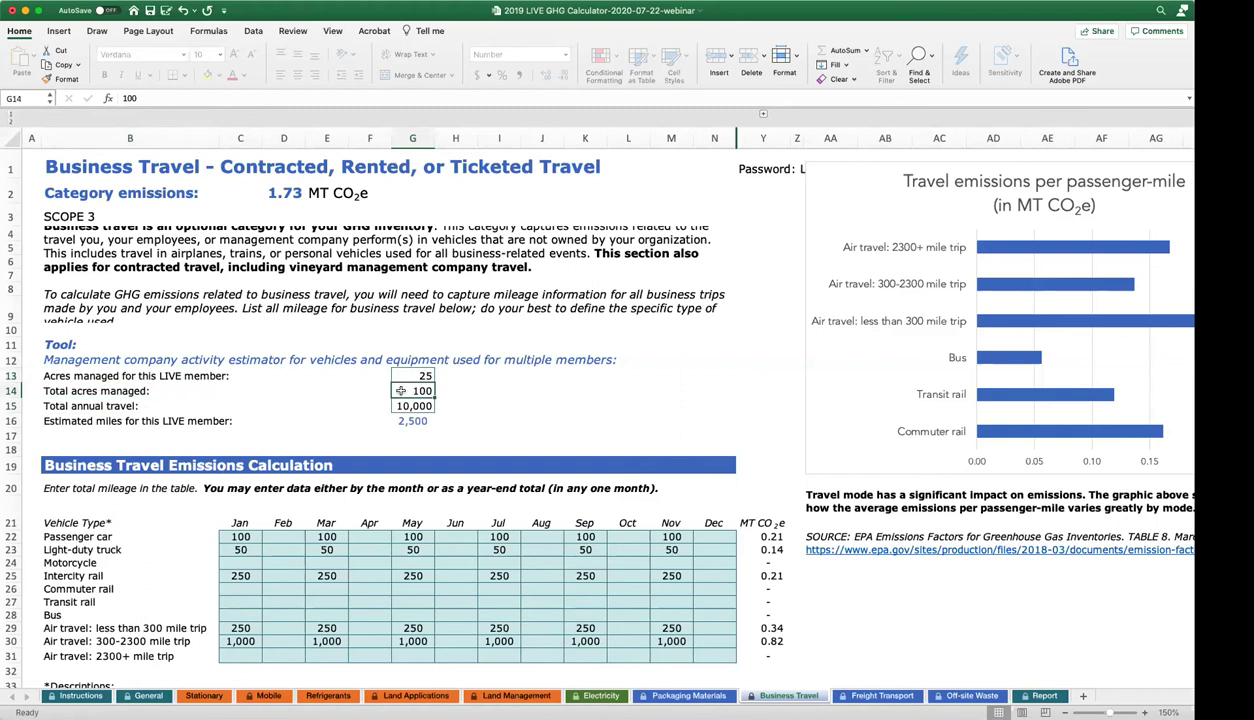
left_click(425, 403)
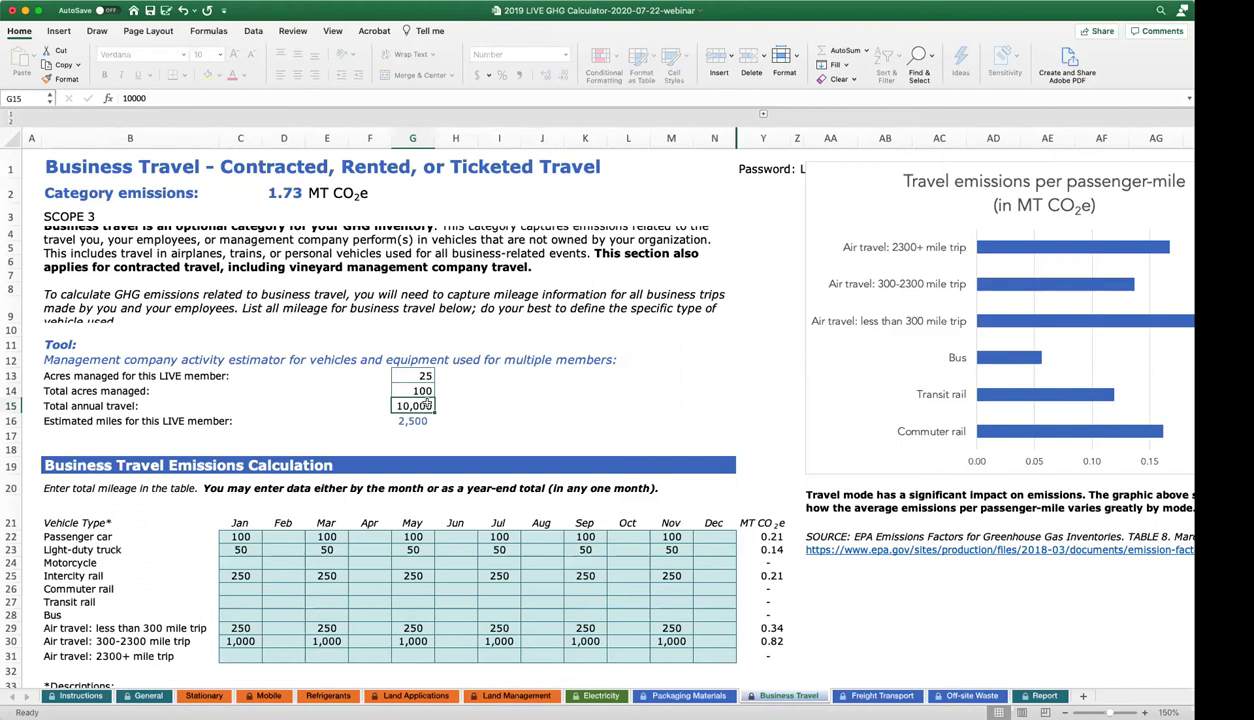
left_click(420, 416)
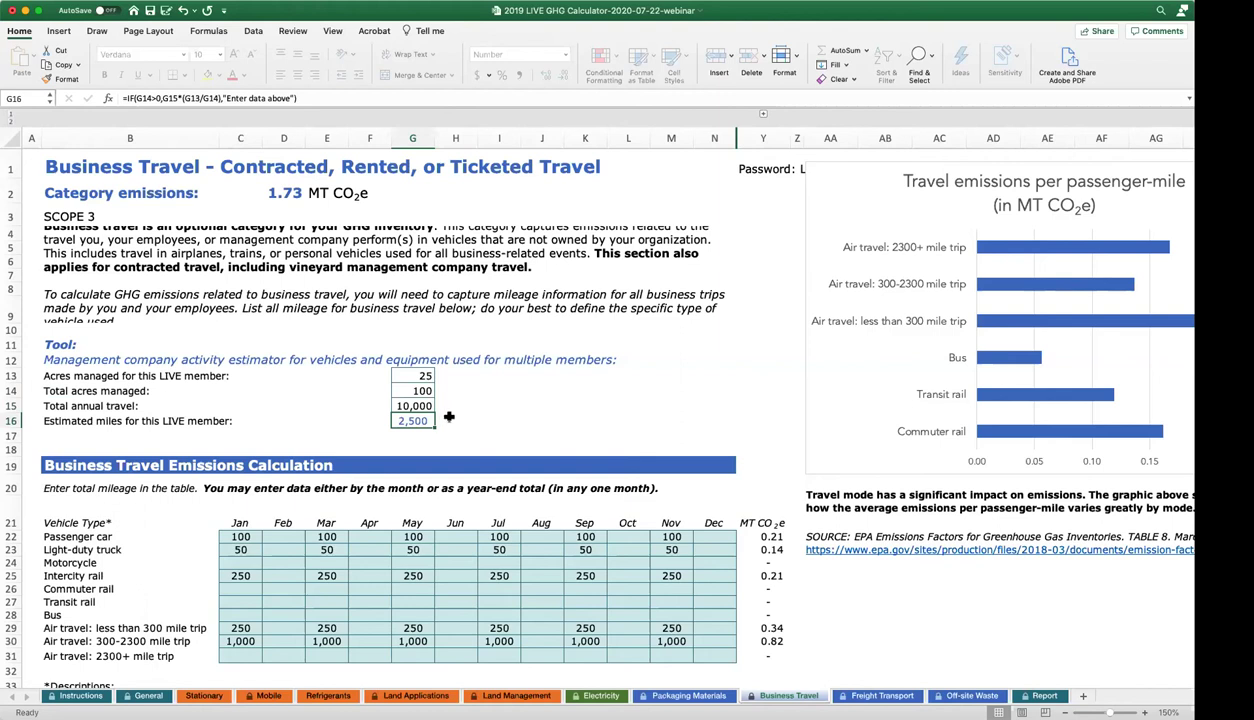
scroll(430, 418, "down", 2)
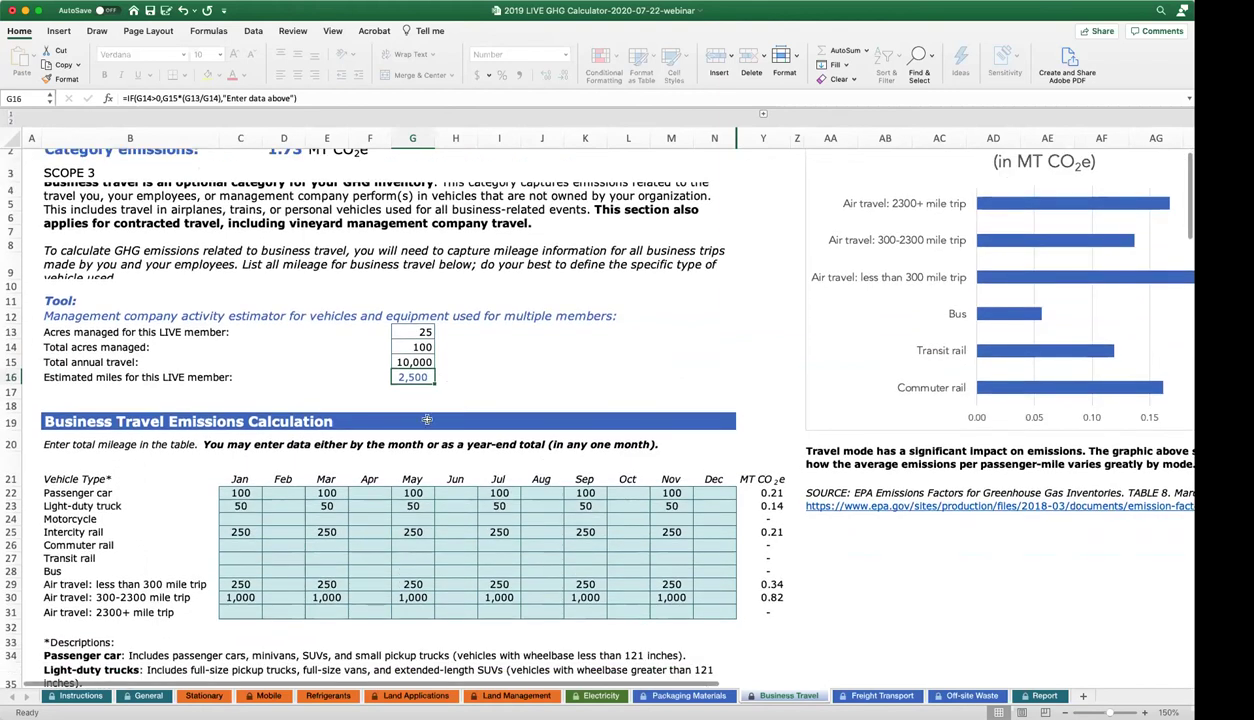
left_click(249, 492)
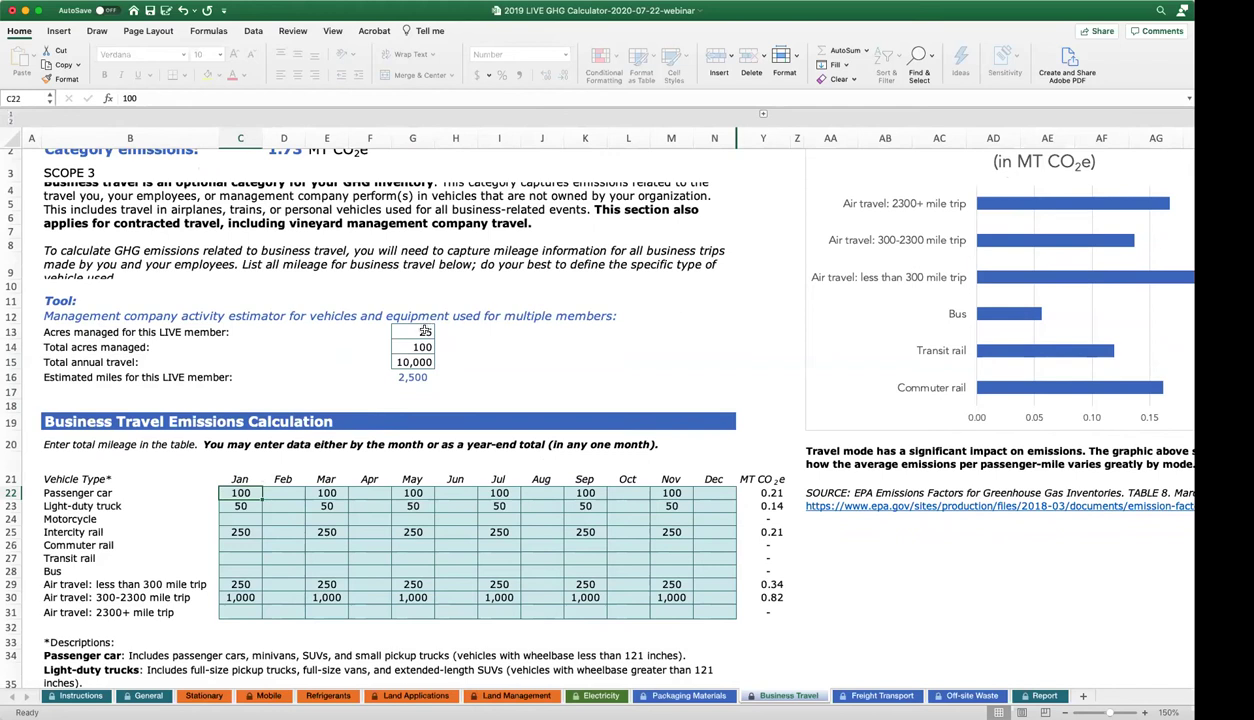
Review the Business Travel Emissions Calculation table, its vehicle type descriptions and the sheet's category emissions total.
scroll(424, 331, "down", 3)
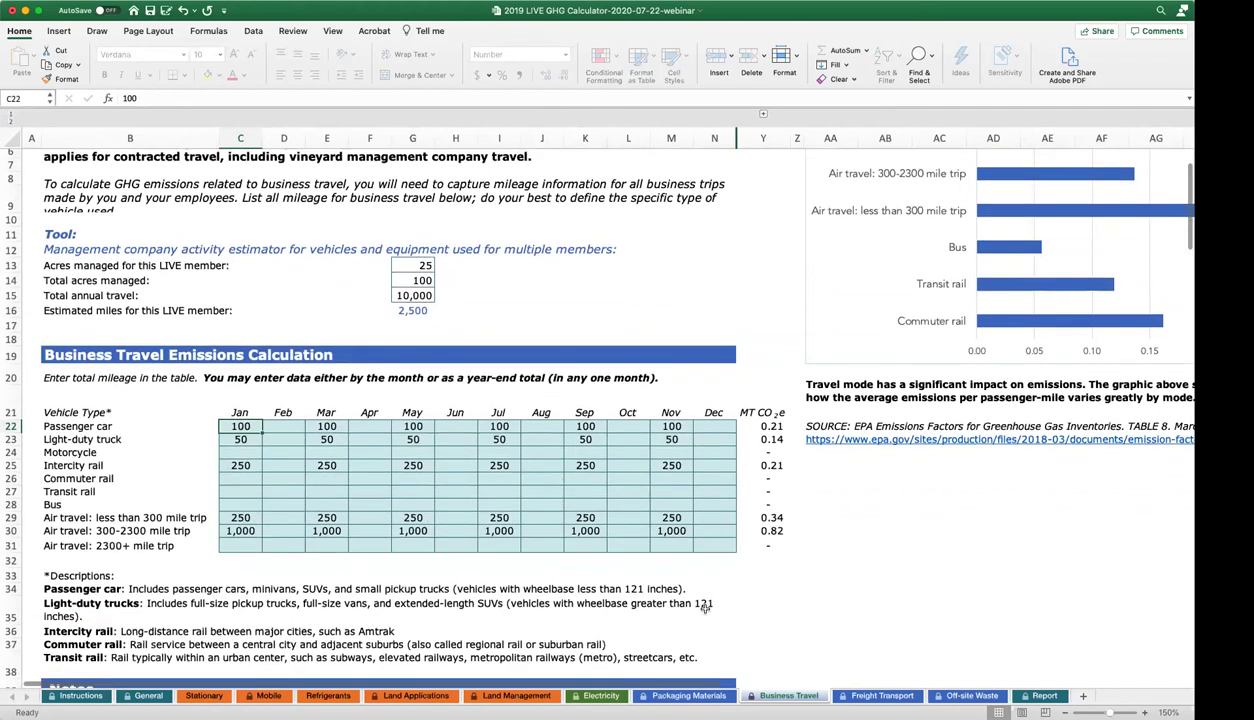
left_click(751, 559)
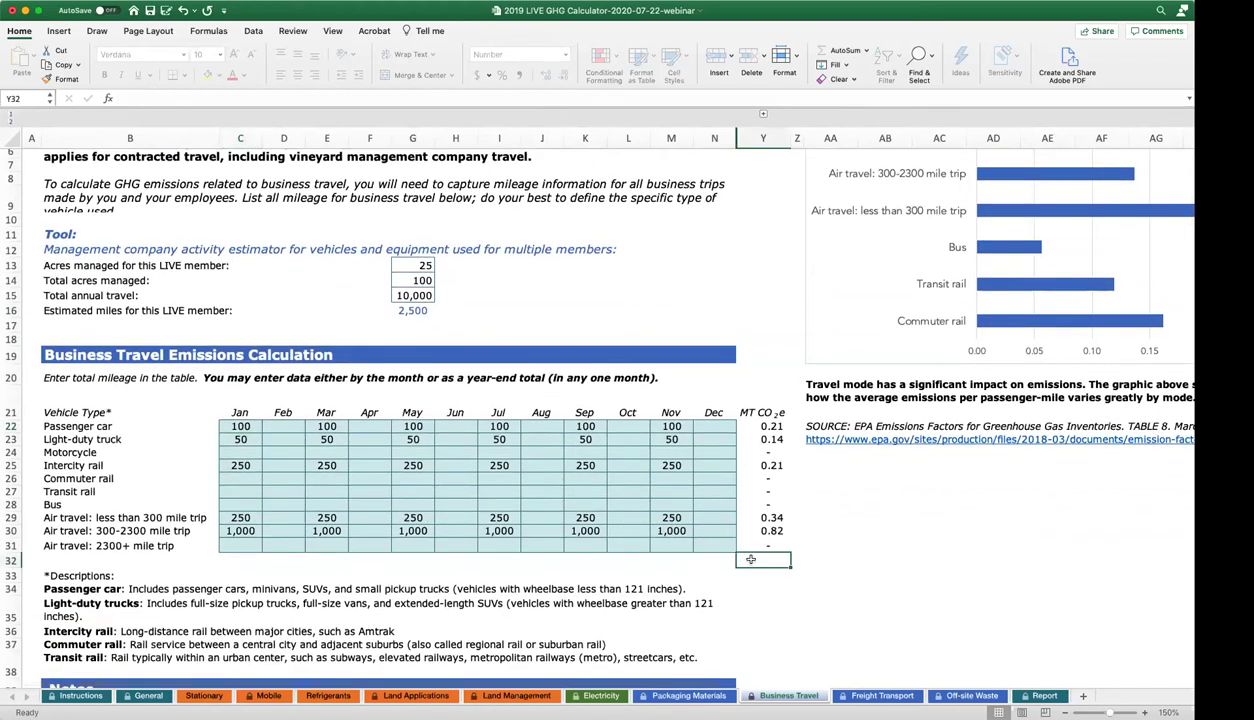
scroll(751, 559, "up", 5)
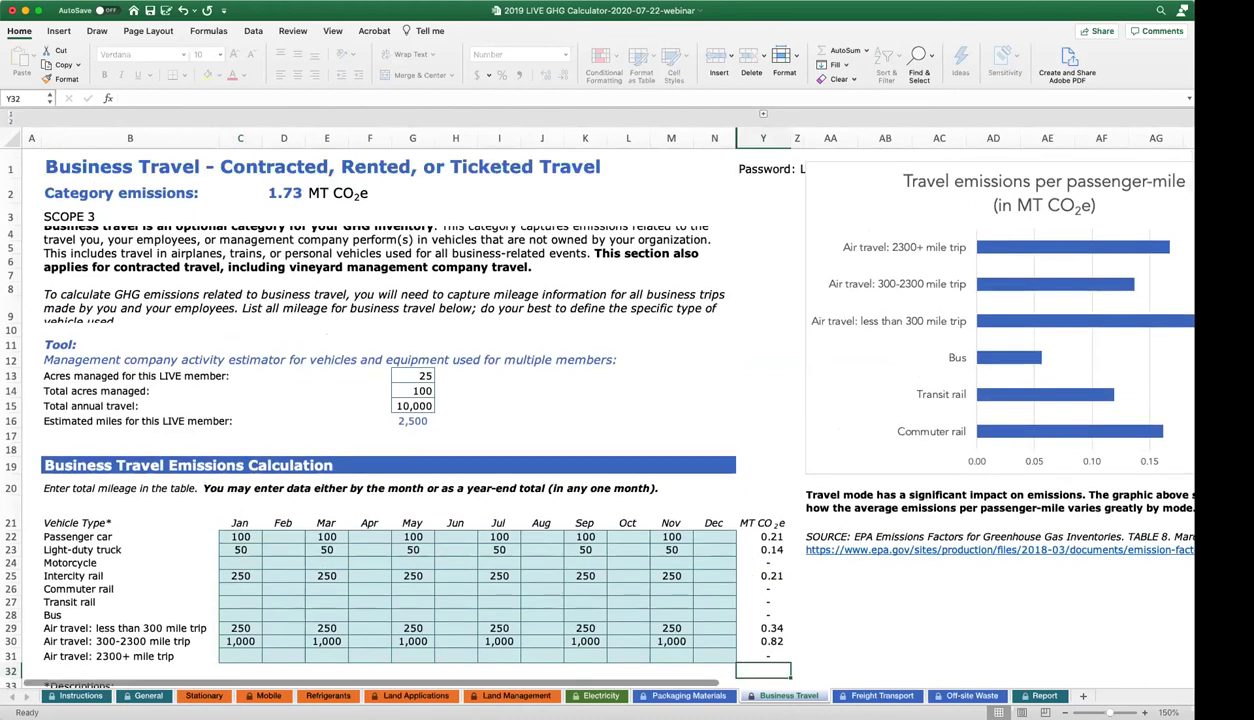
Open the Freight Transport sheet and review its instructions, pounds-to-short-tons converter and Freight Transport Emissions Calculation table.
left_click(881, 695)
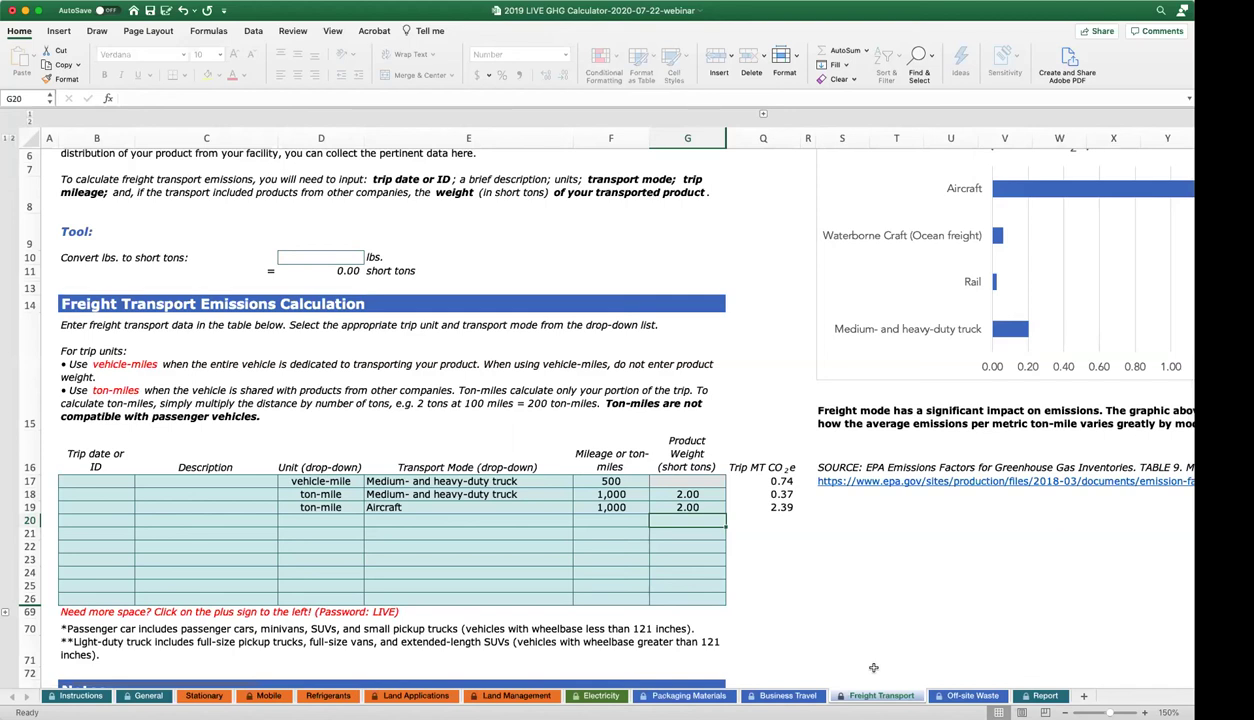
scroll(792, 579, "up", 3)
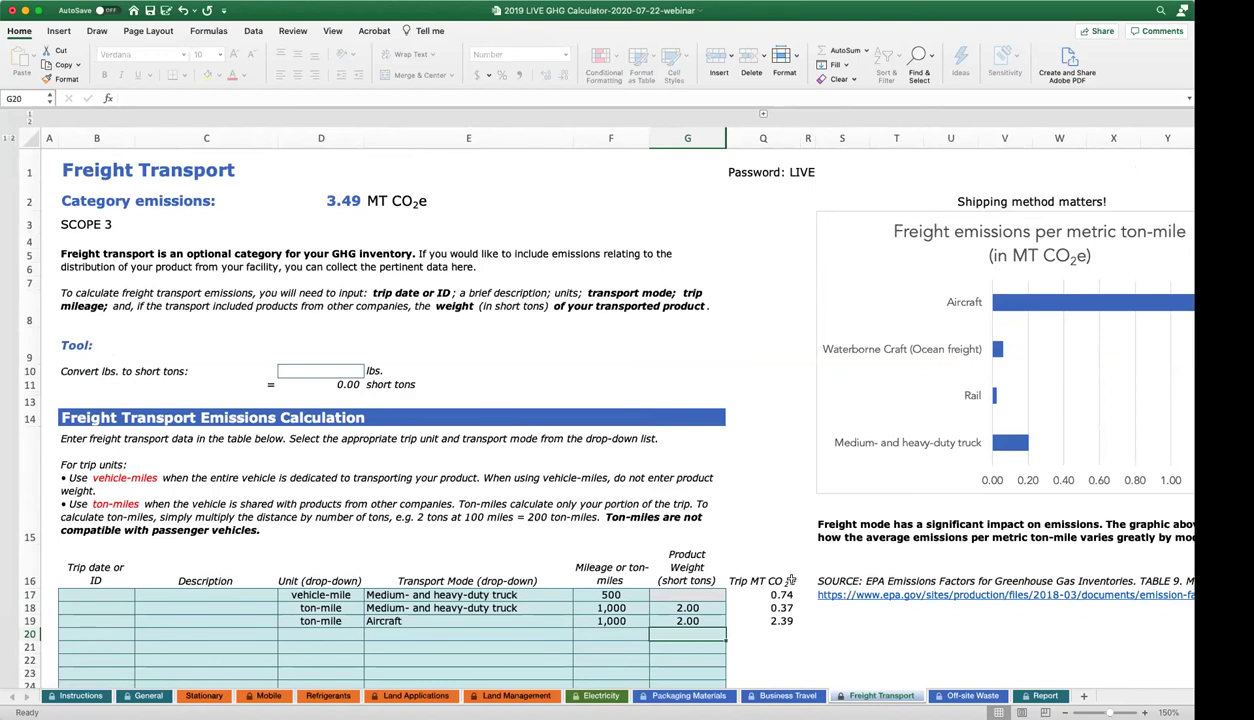
scroll(790, 580, "down", 1)
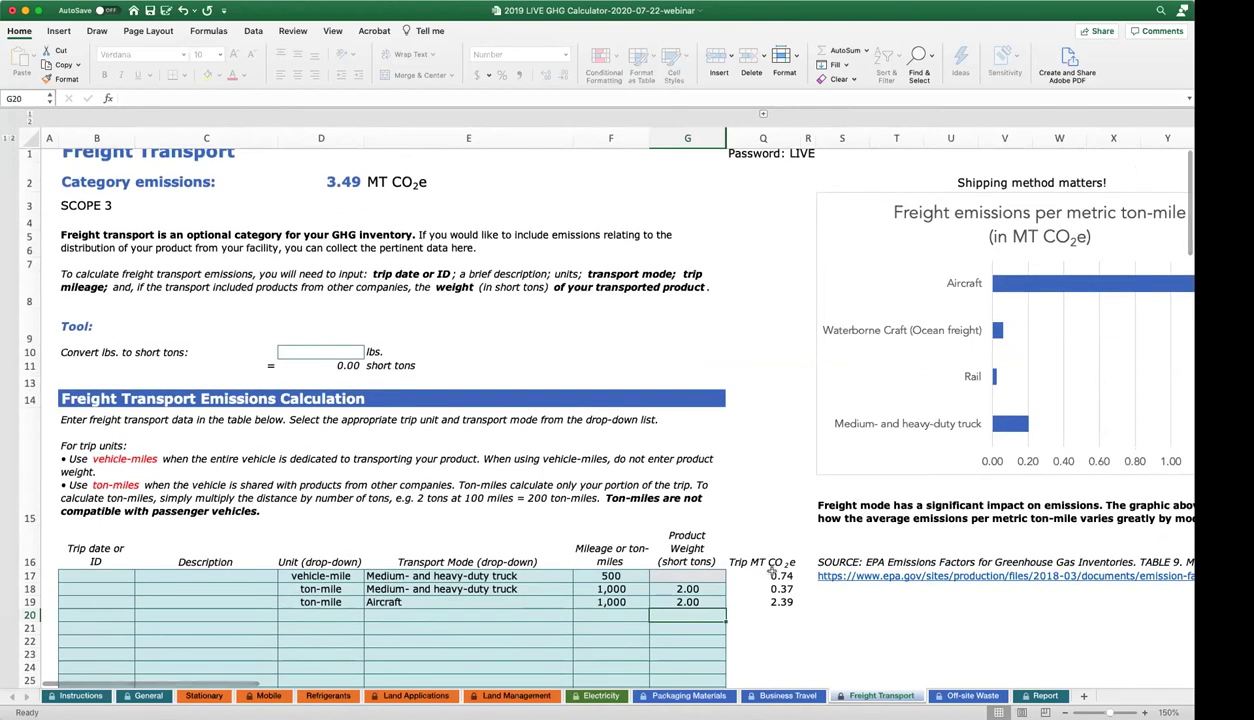
scroll(763, 568, "down", 3)
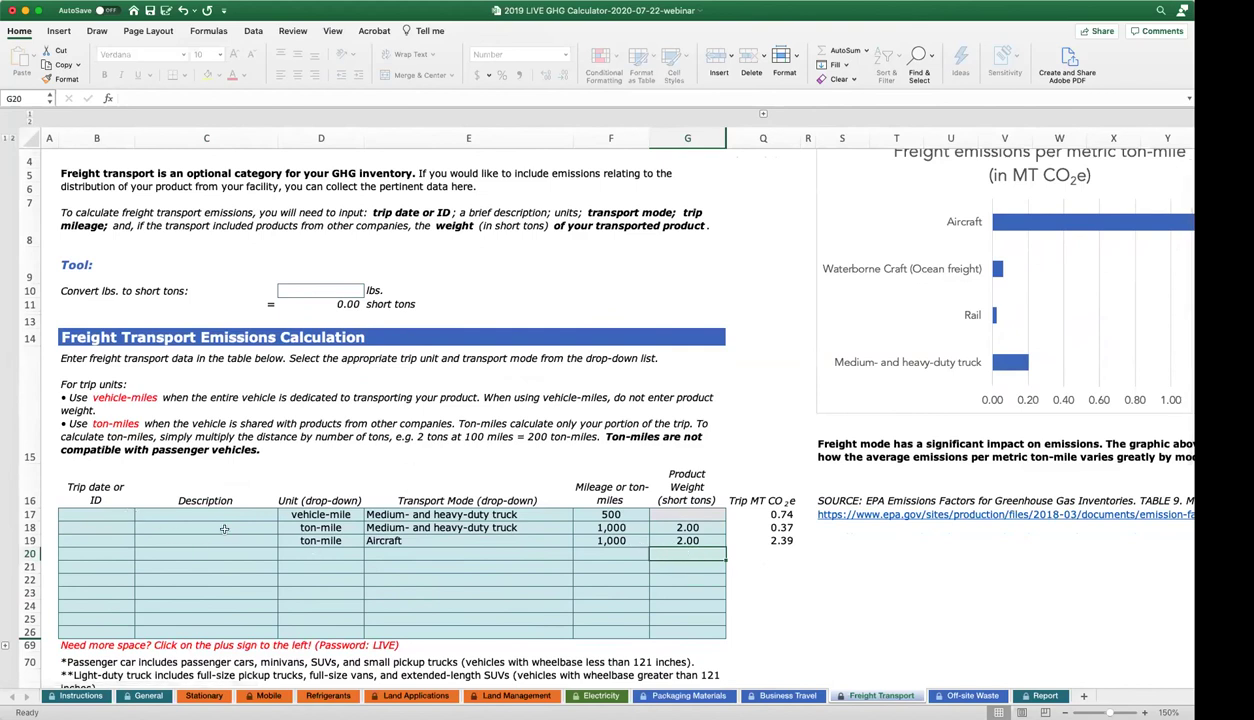
Examine the first freight trip's unit choices, transport mode, mileage and trip MT CO2e.
left_click(340, 514)
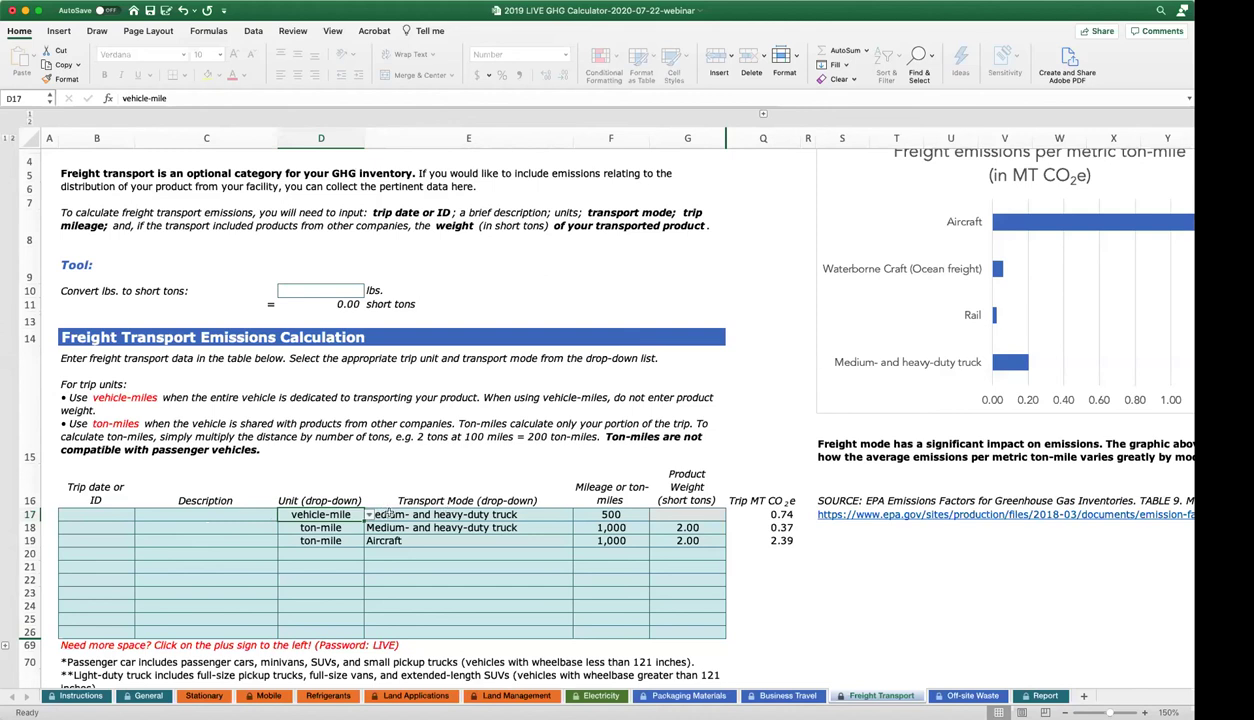
left_click(368, 514)
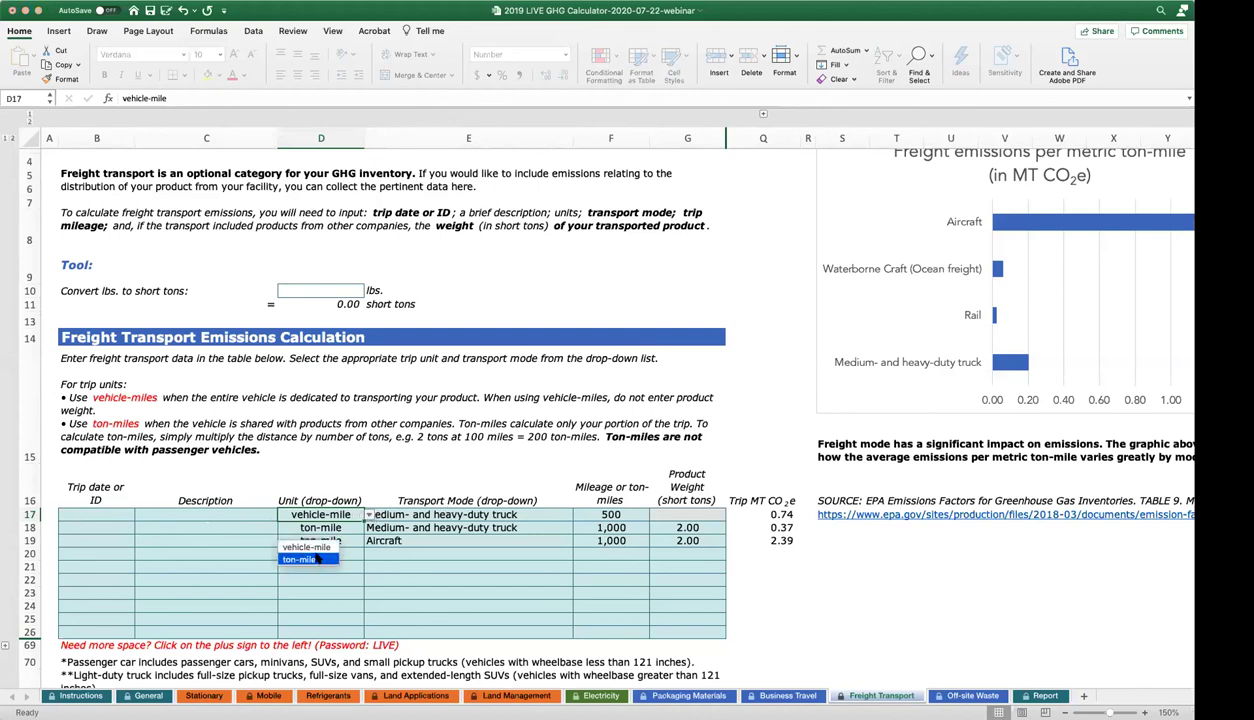
left_click(300, 559)
left_click(440, 514)
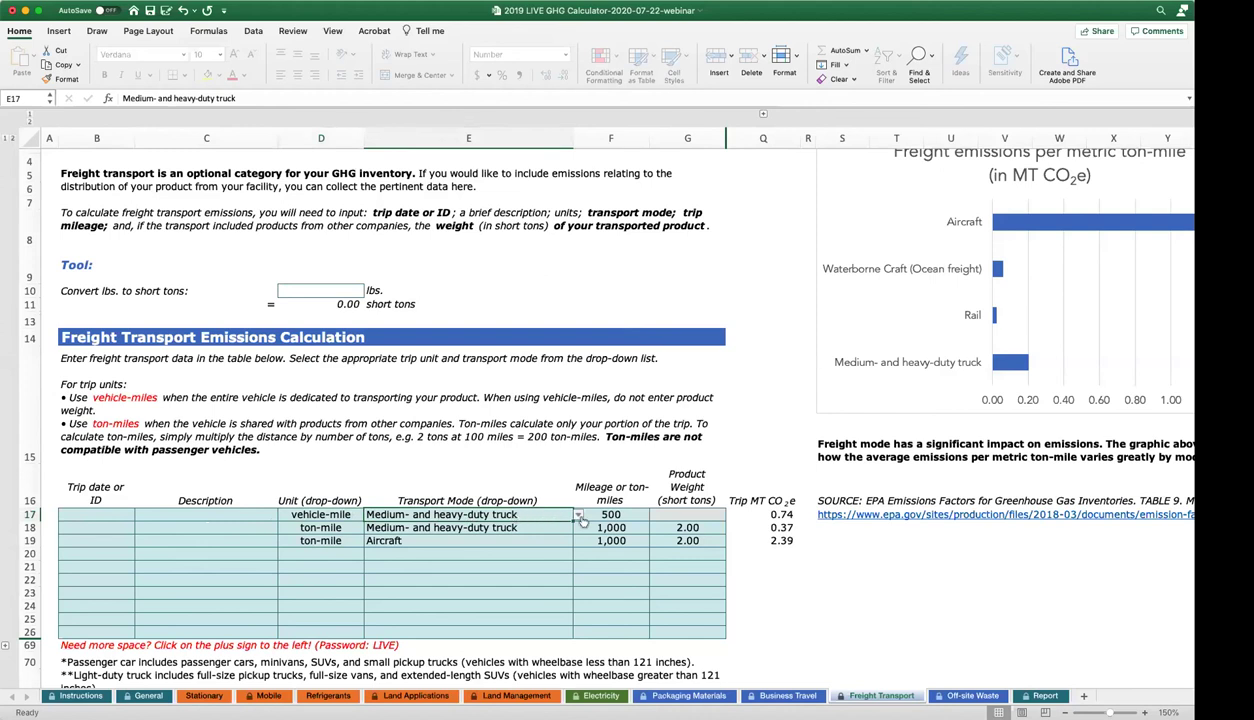
left_click(574, 514)
left_click(570, 513)
left_click(612, 514)
left_click(771, 514)
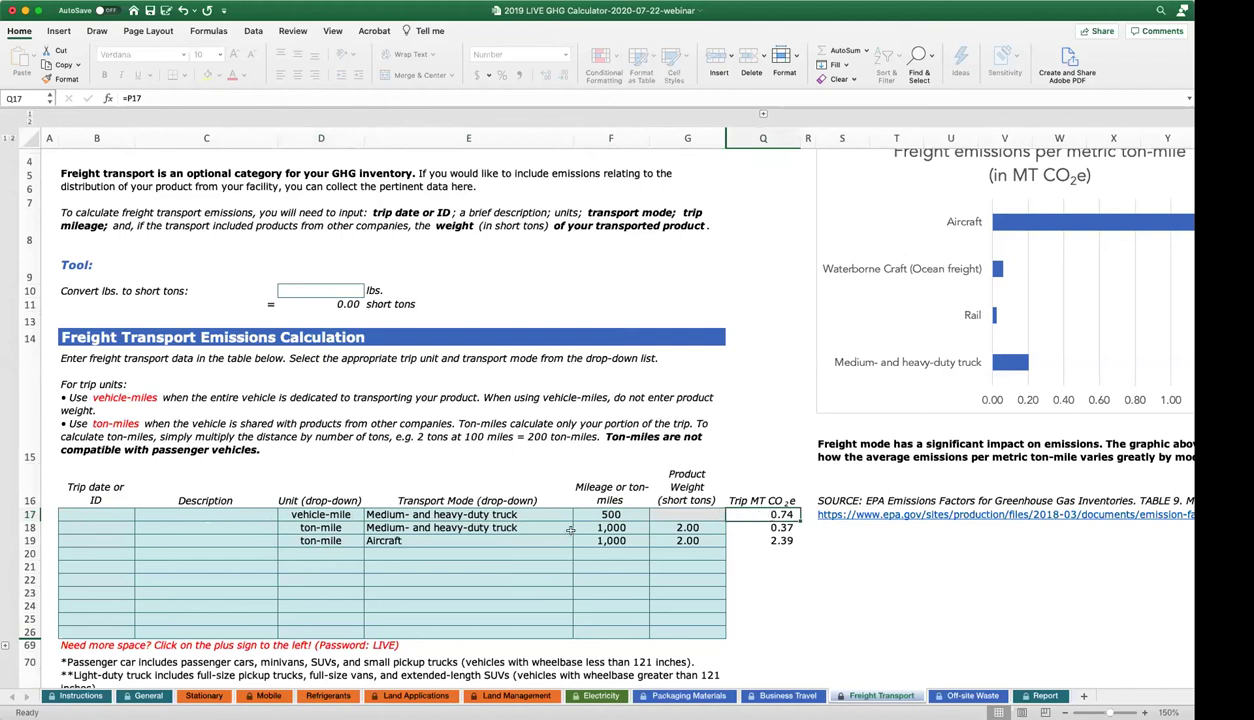
Examine the second freight trip's unit, transport mode, ton-miles, product weight and trip MT CO2e.
left_click(340, 528)
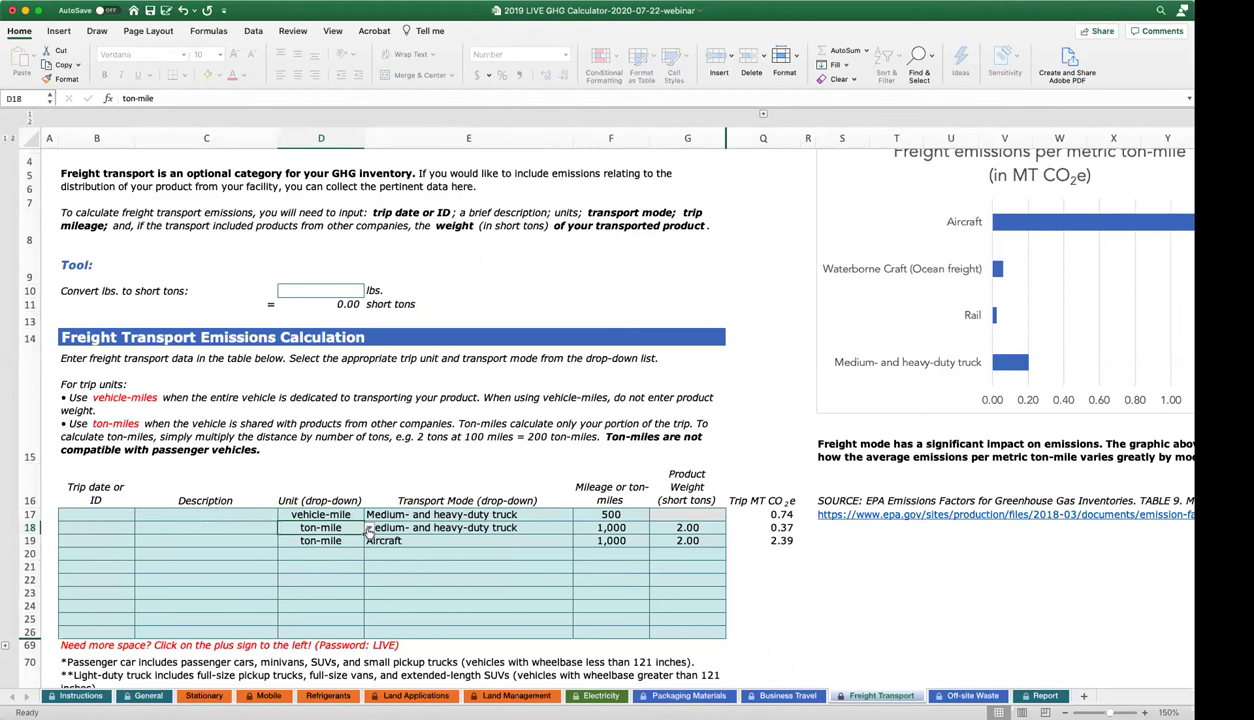
left_click(522, 530)
left_click(632, 528)
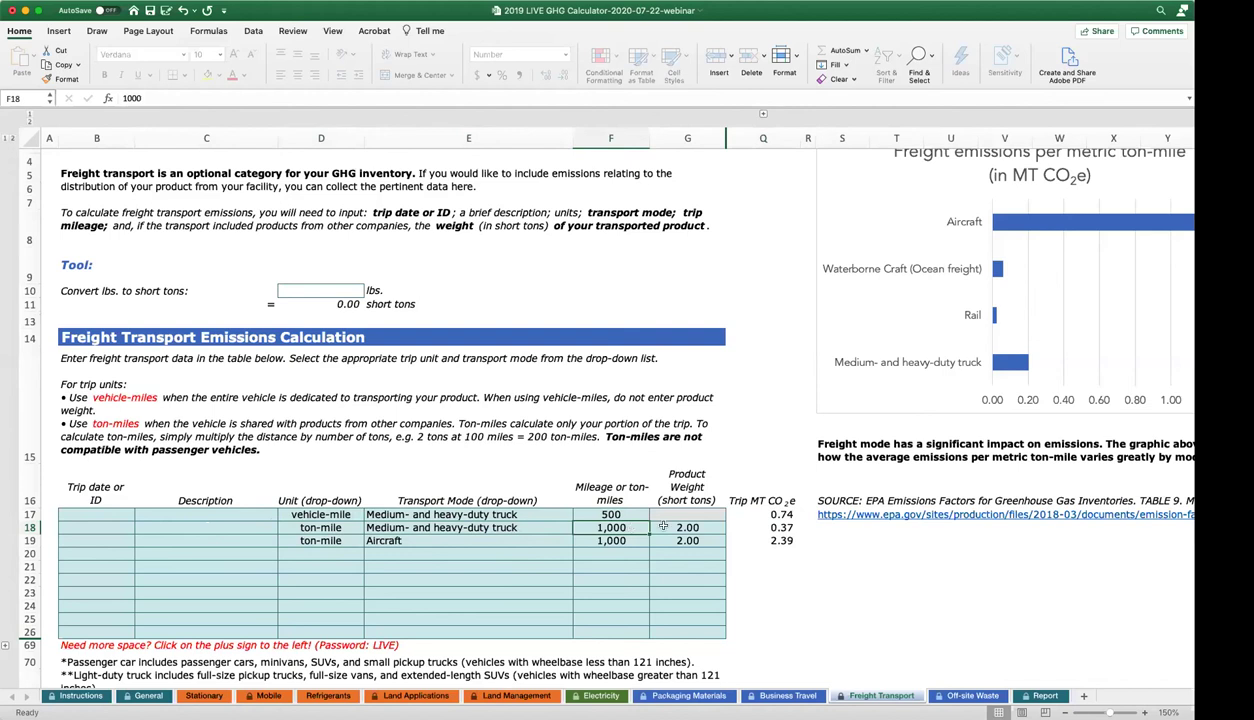
left_click(678, 528)
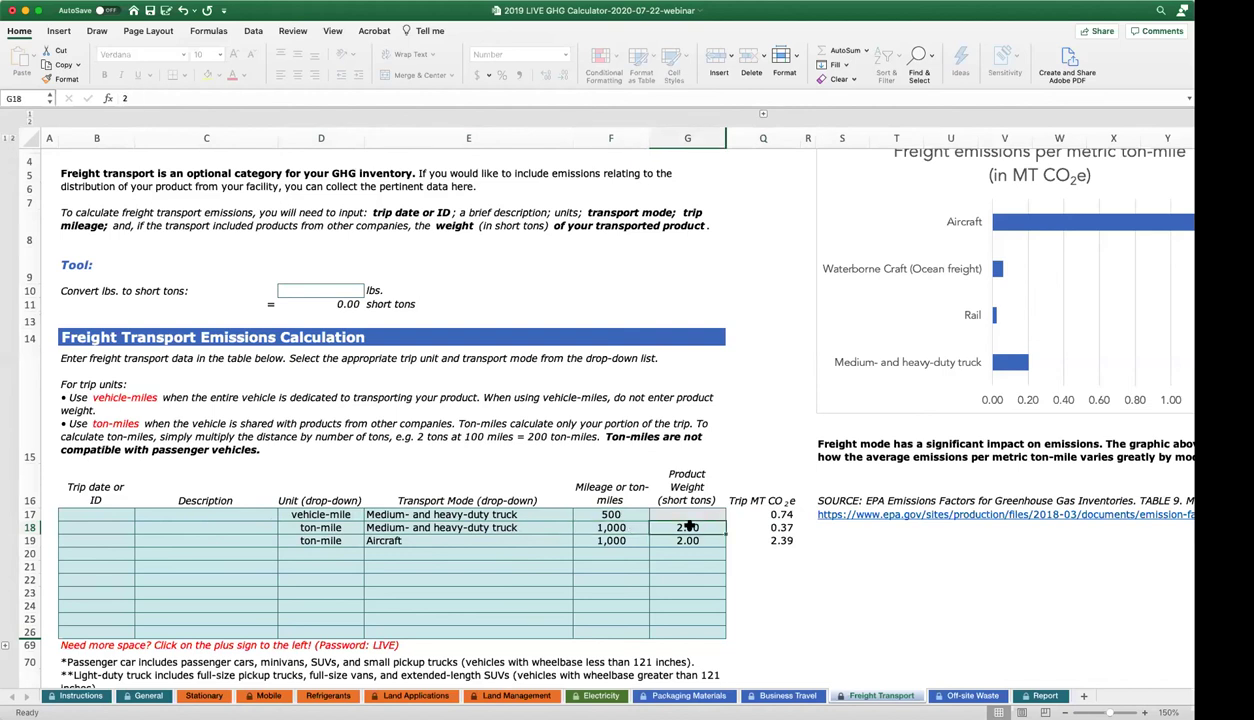
left_click(778, 526)
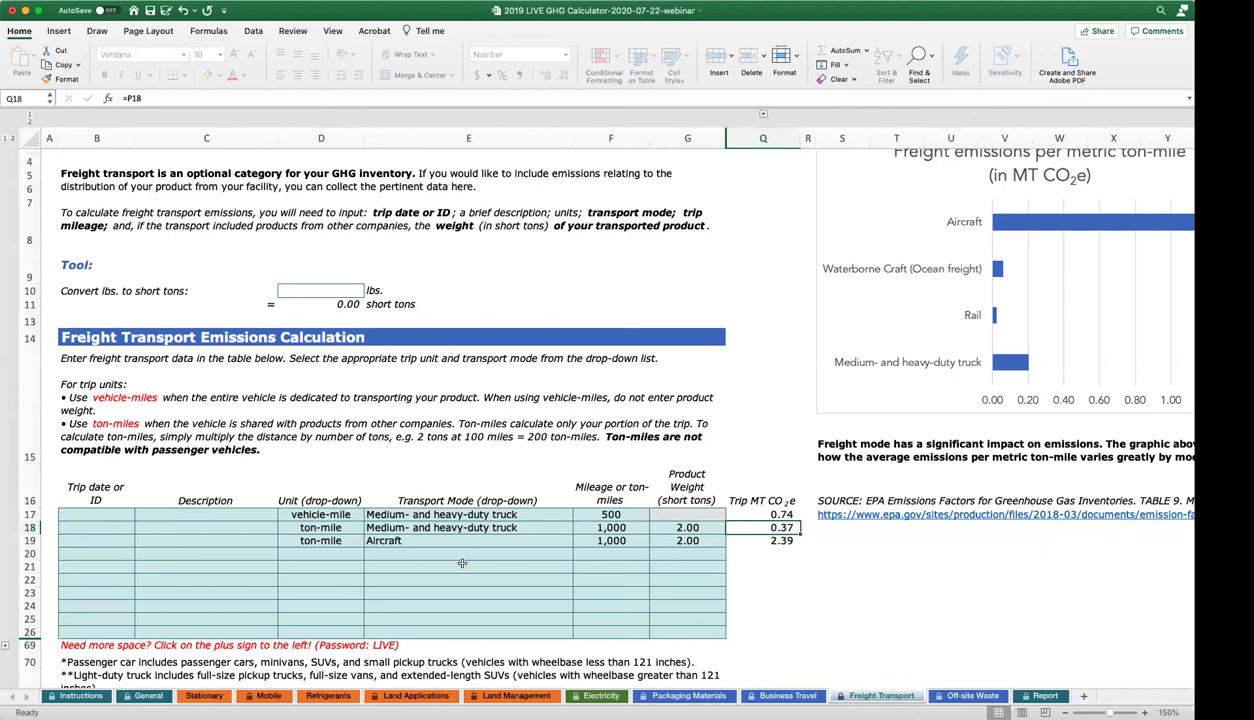
Compare transport modes for the second freight trip by choosing Rail, Waterborne Craft (Ocean freight) and finally Aircraft.
left_click(533, 528)
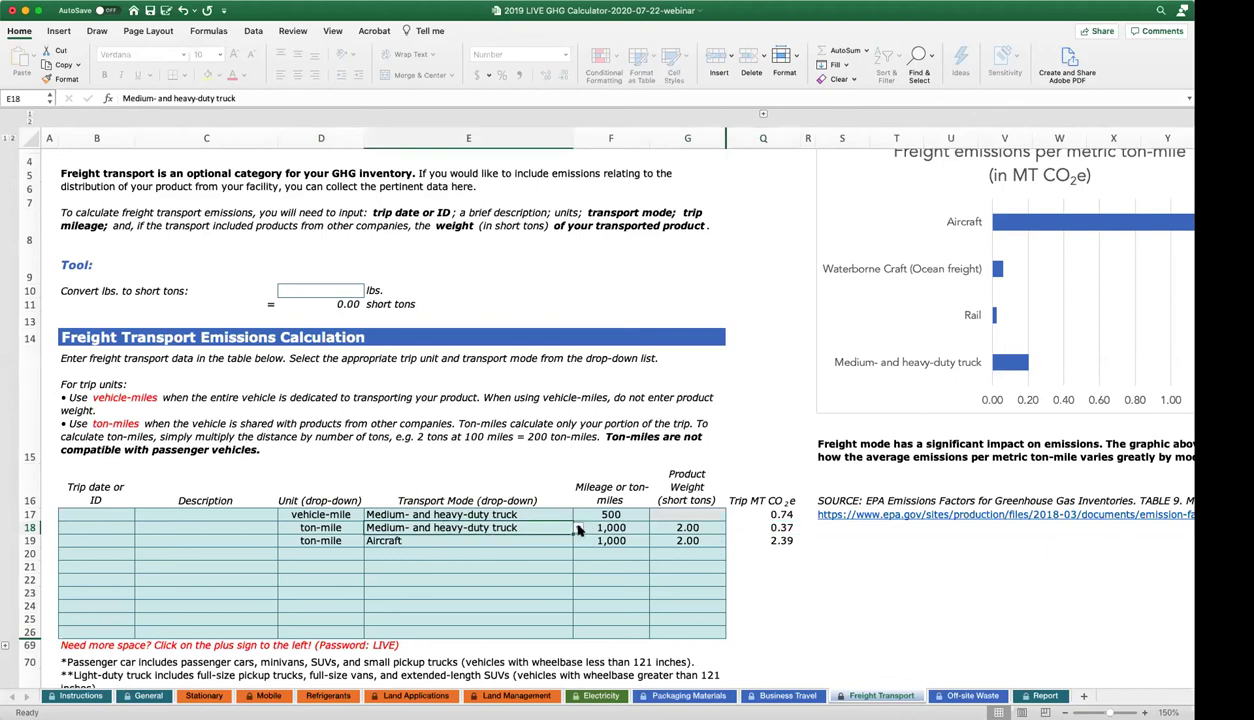
left_click(575, 527)
left_click(452, 562)
left_click(577, 527)
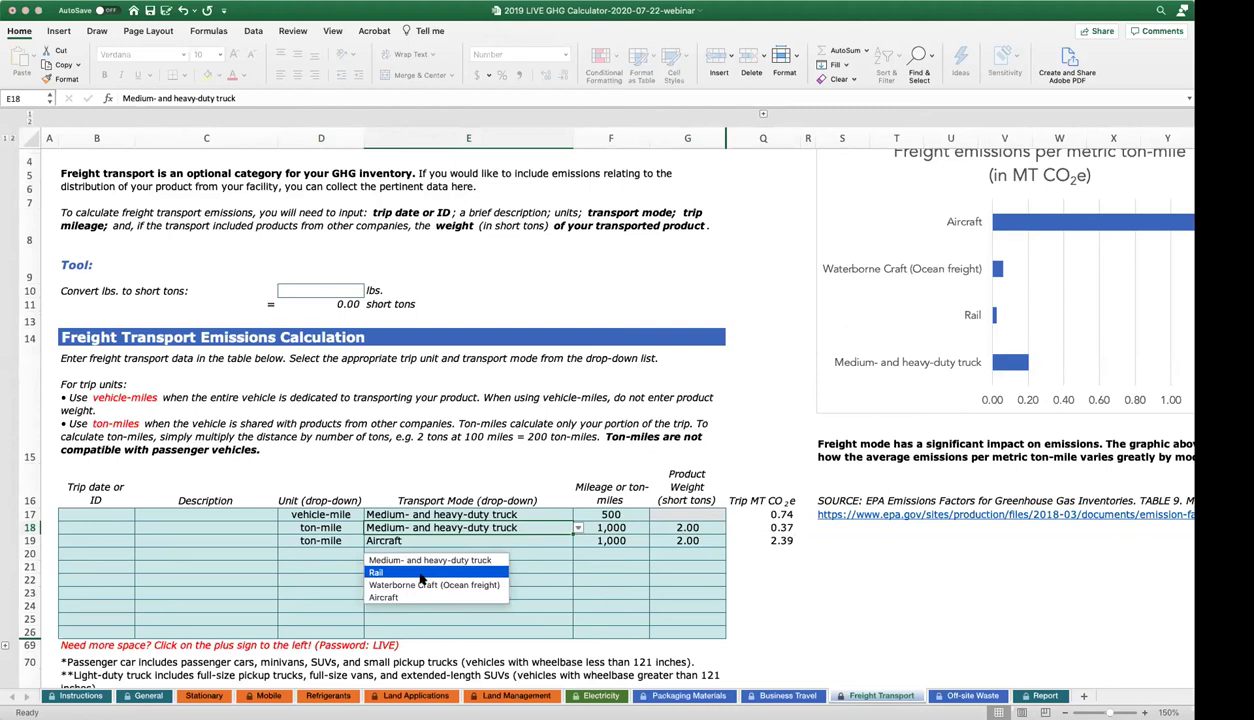
left_click(421, 574)
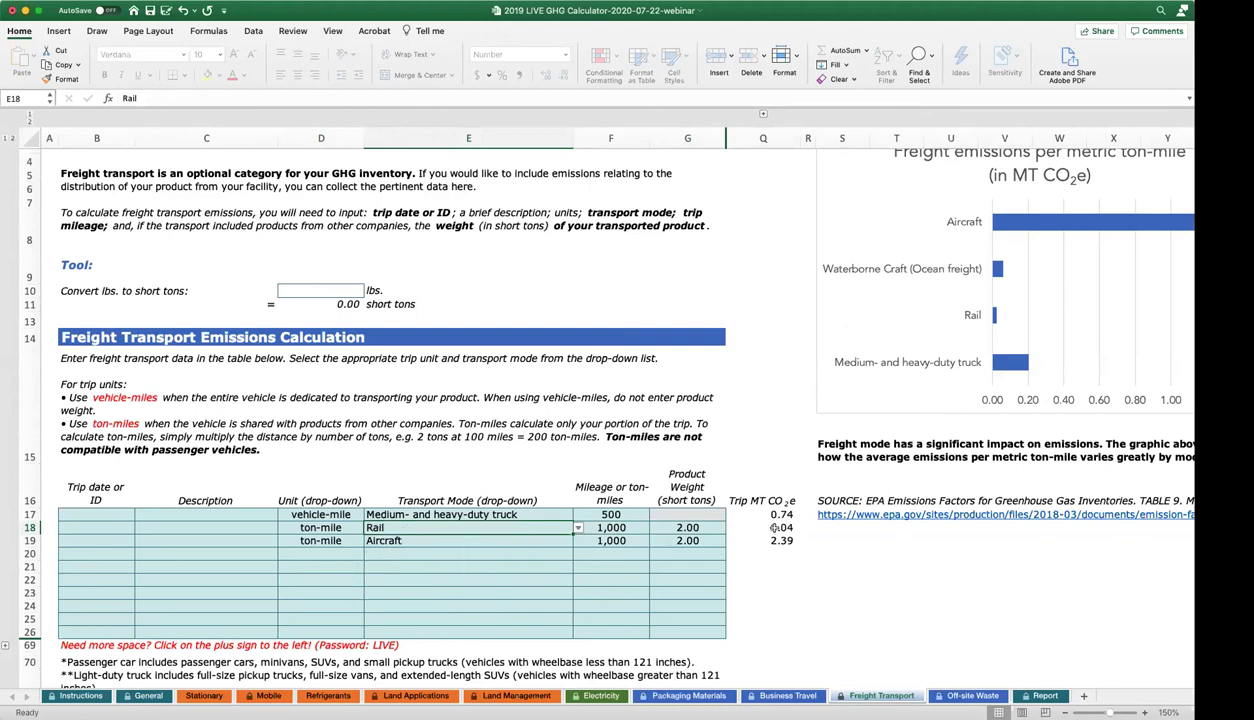
left_click(577, 527)
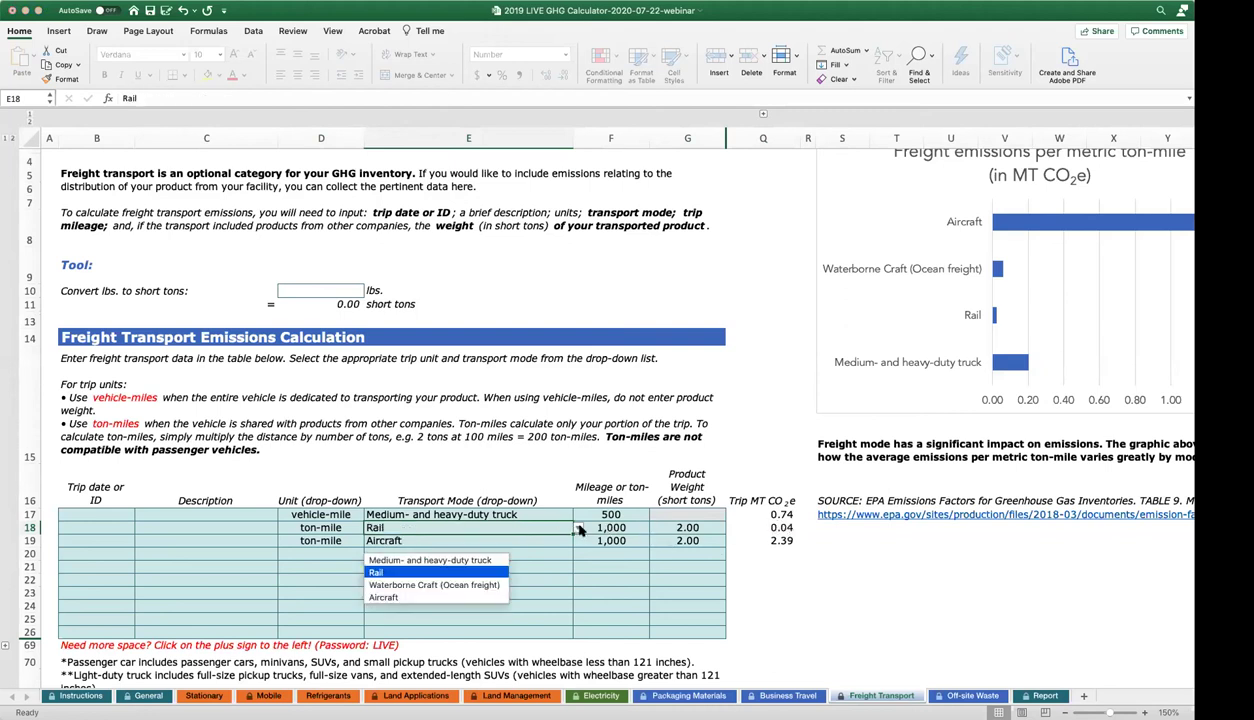
left_click(432, 585)
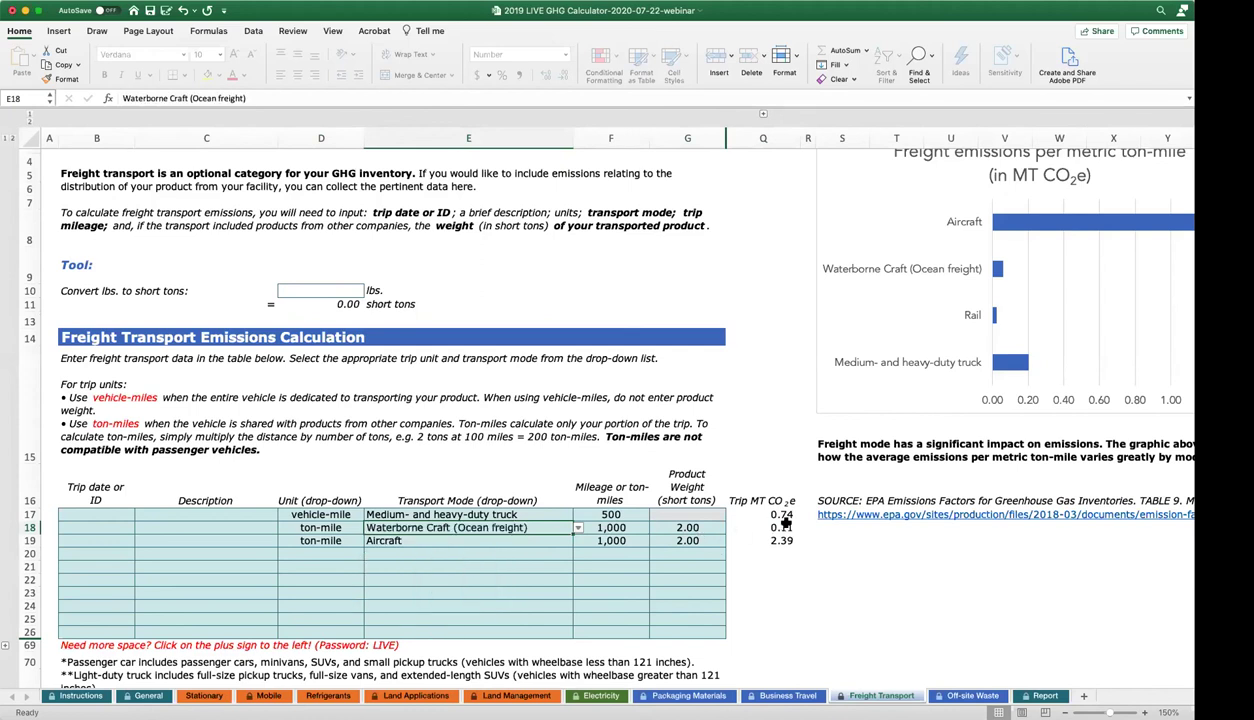
left_click(577, 527)
left_click(402, 597)
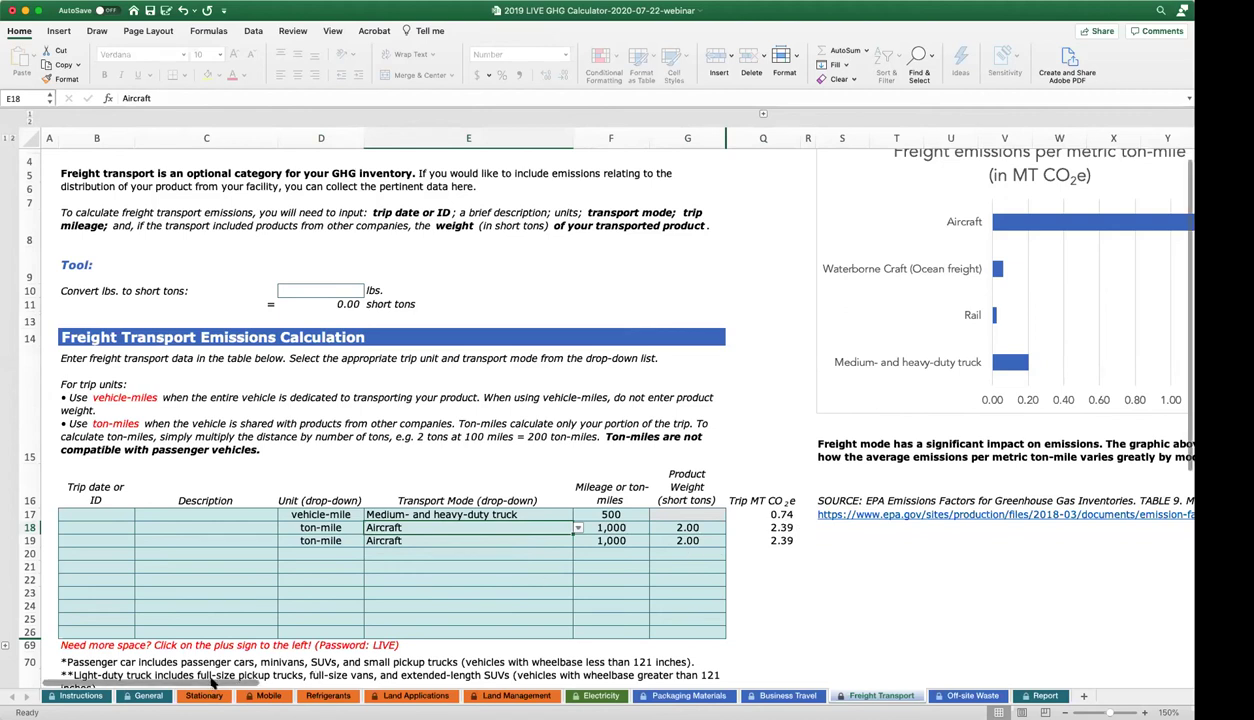
Examine the chart of freight emissions per metric ton-mile beside the Freight Transport table.
scroll(265, 682, "up", 1)
scroll(265, 682, "right", 1)
scroll(265, 682, "right", 5)
scroll(265, 682, "up", 1)
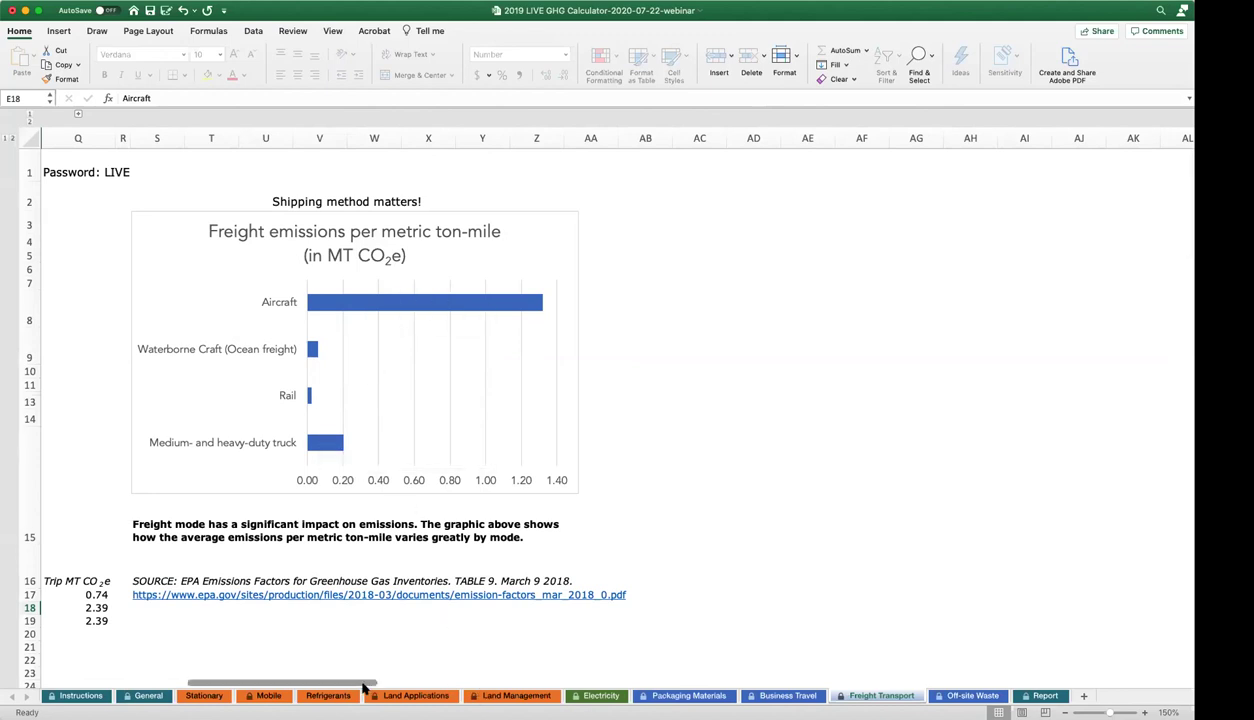
scroll(280, 660, "left", 10)
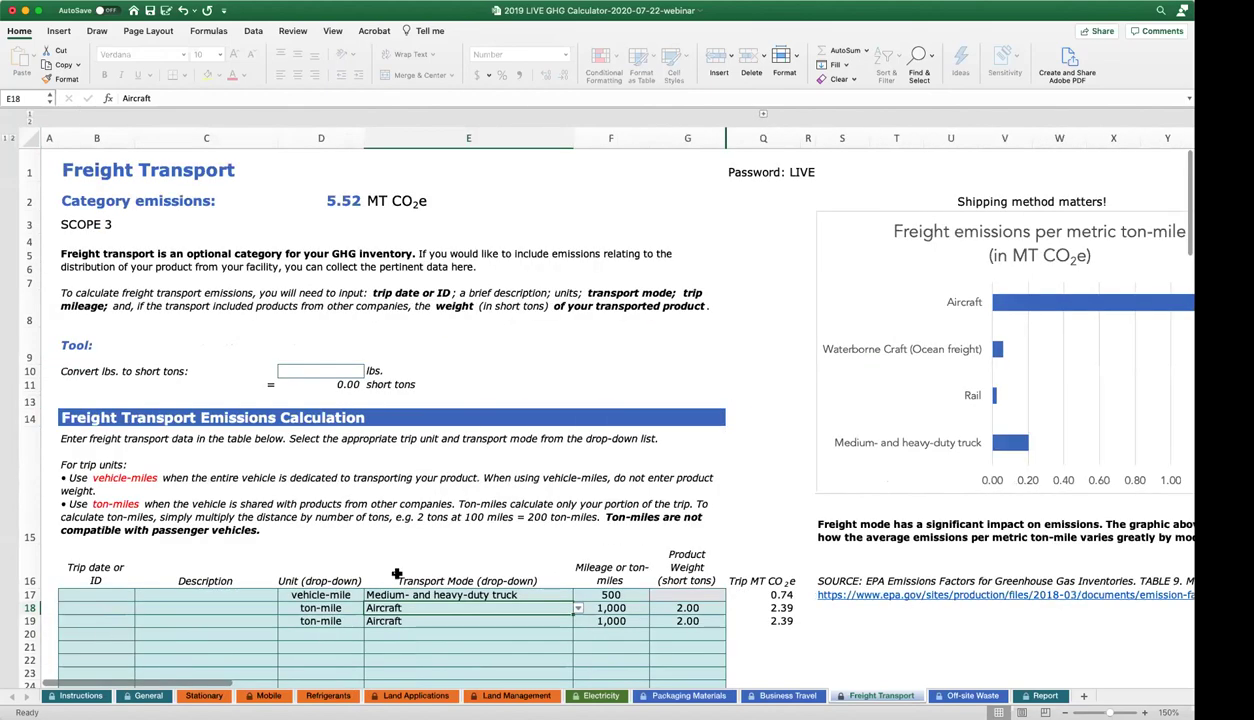
Check the trip emissions column and the category emissions total on the Freight Transport sheet.
left_click(766, 633)
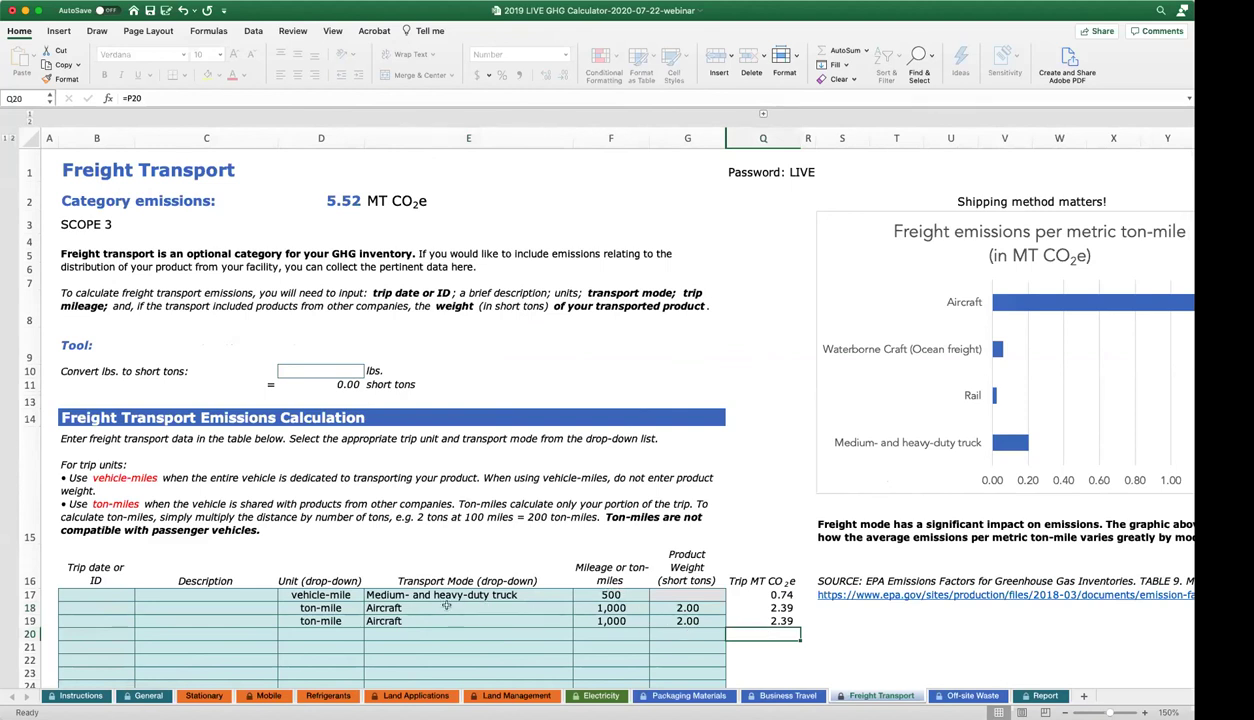
left_click(334, 198)
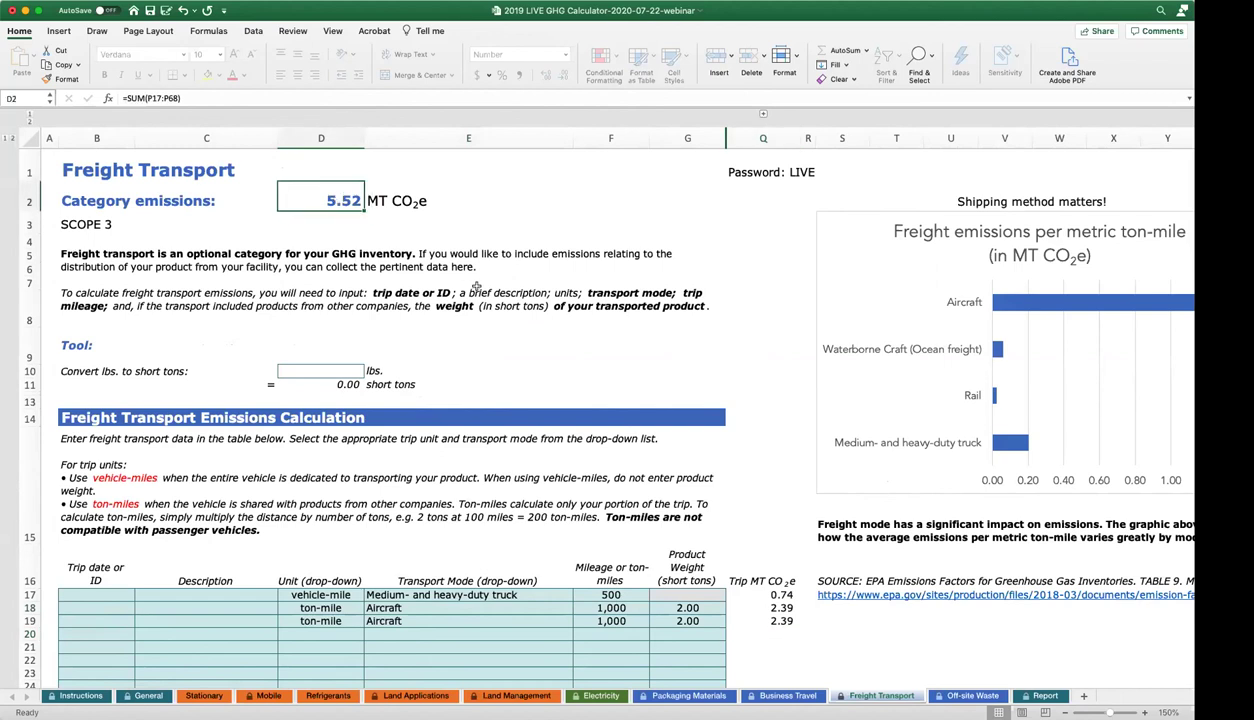
scroll(671, 627, "down", 1)
Open the Off-site Waste sheet and review its waste estimator, monthly landfill pounds and optional recycling table.
left_click(968, 697)
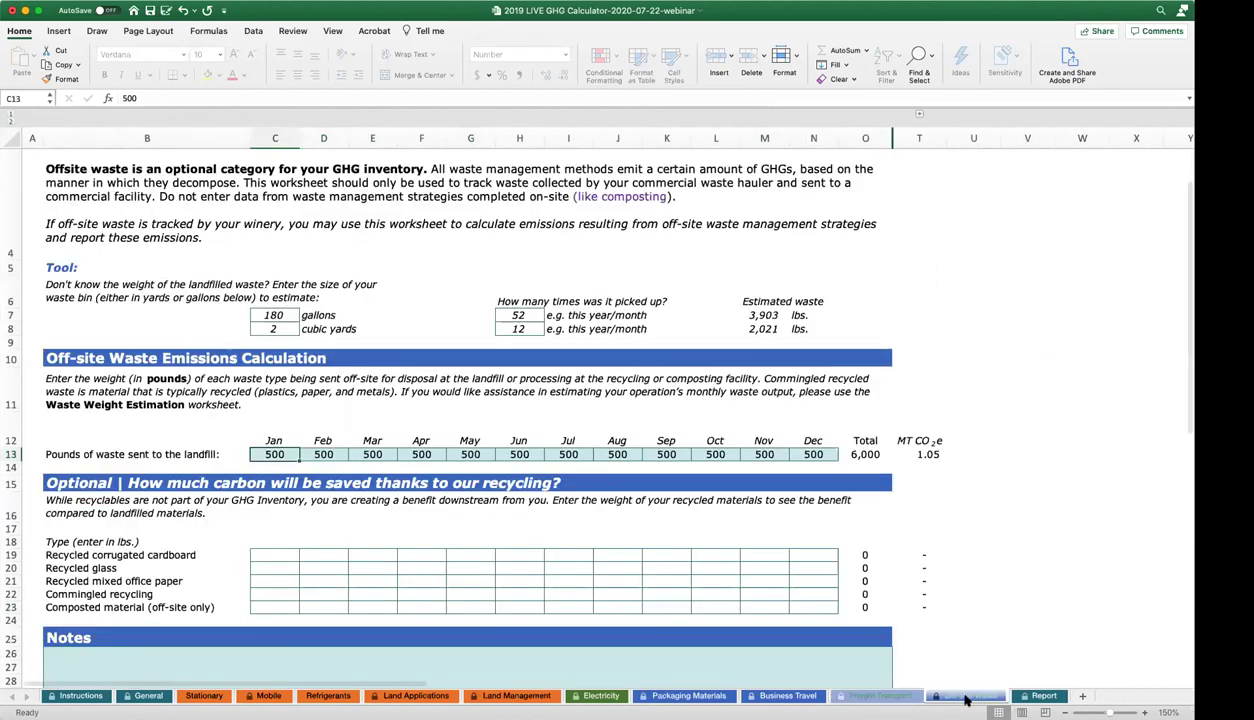
scroll(533, 498, "up", 3)
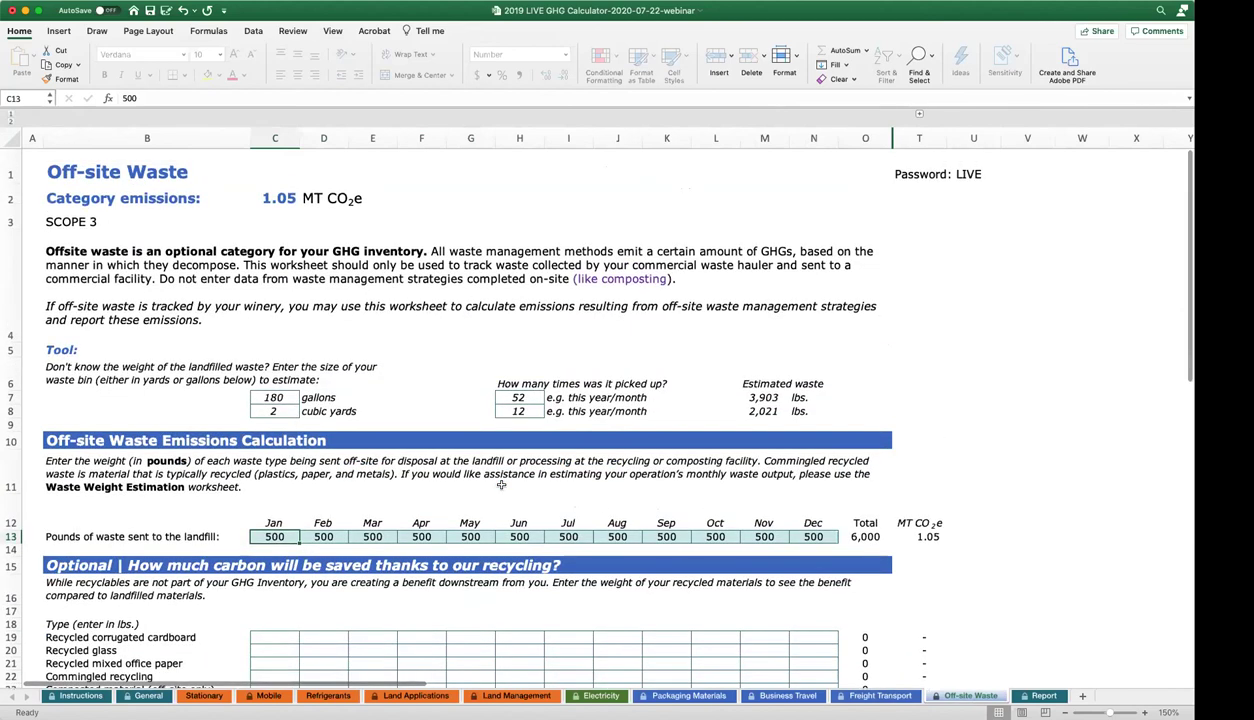
scroll(501, 485, "down", 2)
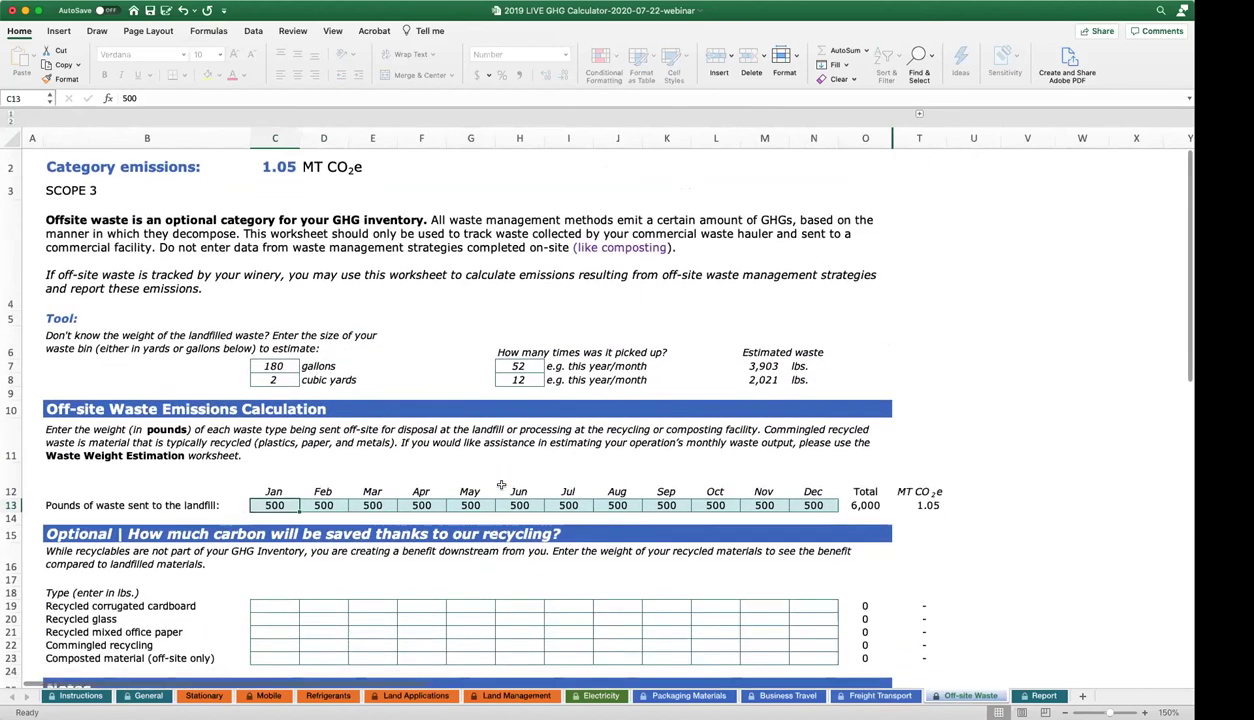
scroll(501, 486, "down", 2)
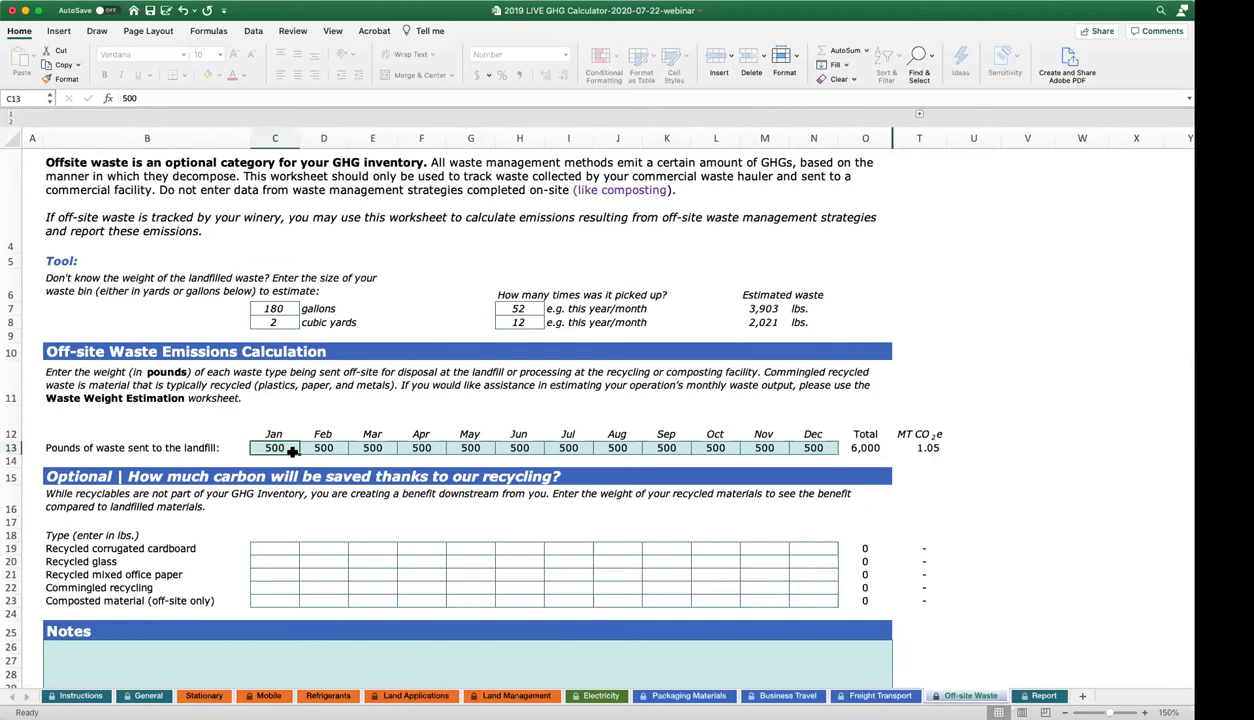
Check the landfill waste's annual total and MT CO2e, along with the Off-site Waste category emissions.
left_click(858, 447)
left_click(928, 448)
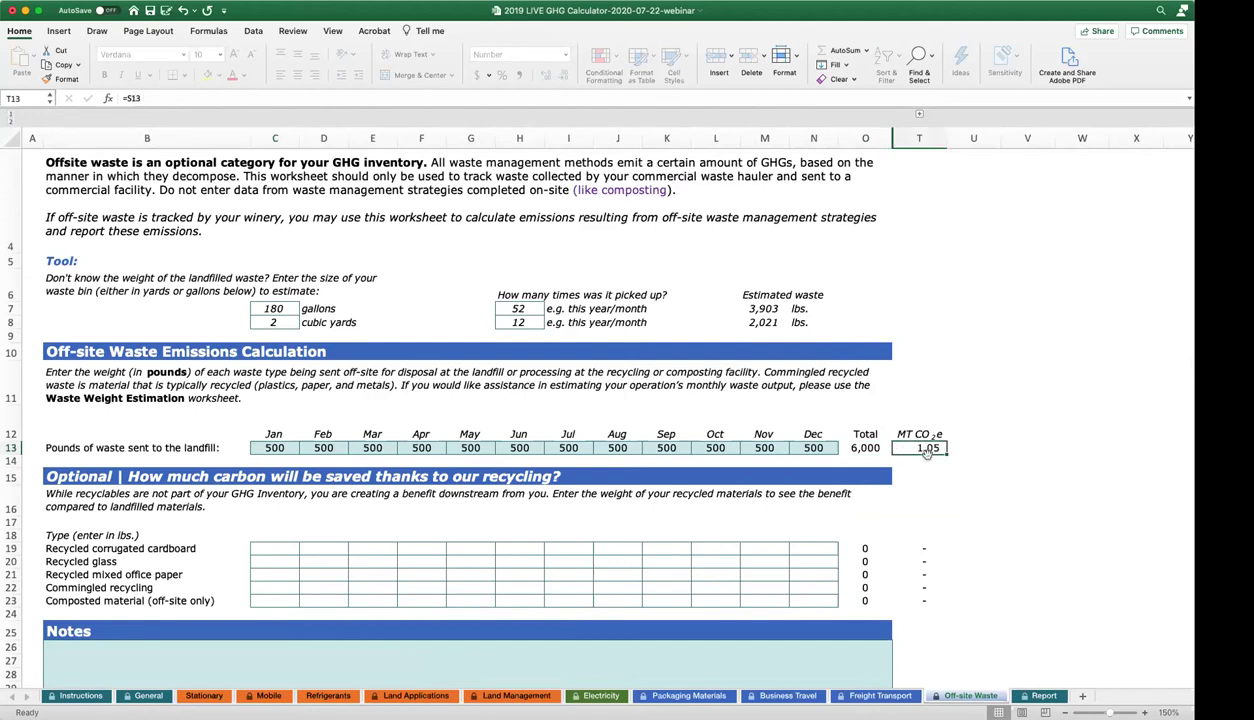
scroll(928, 450, "down", 1)
scroll(928, 452, "up", 3)
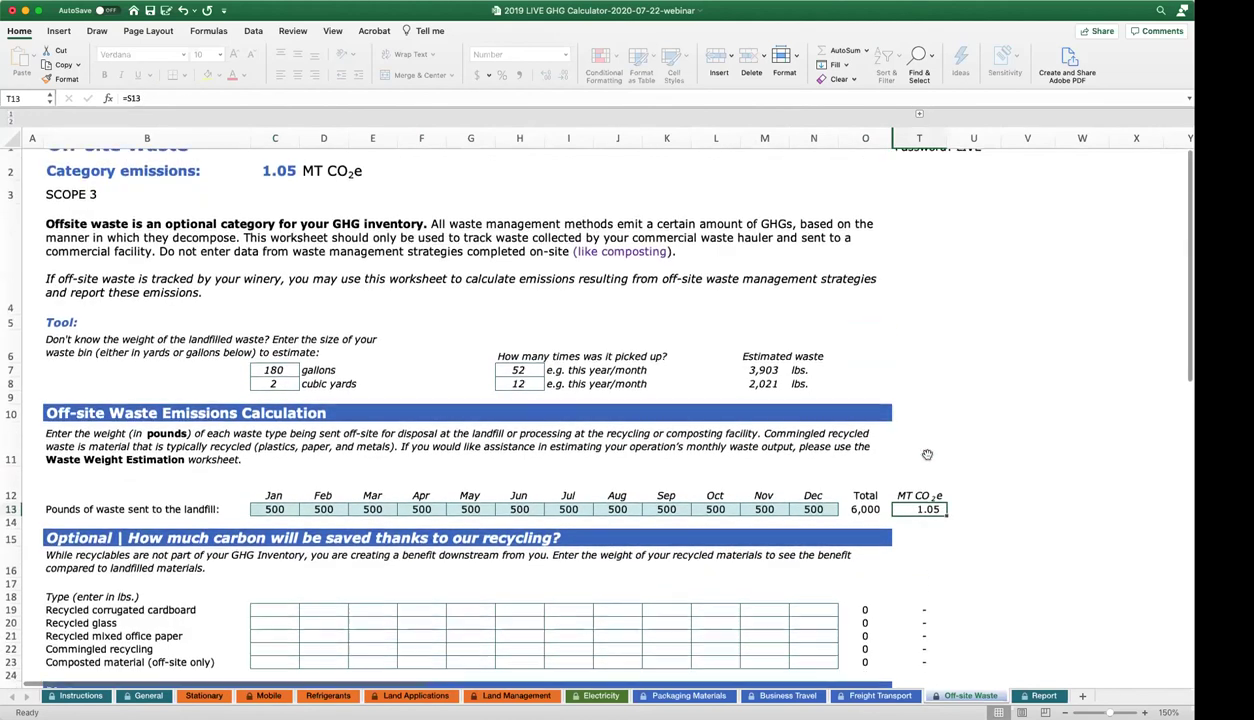
scroll(927, 455, "up", 1)
left_click(278, 200)
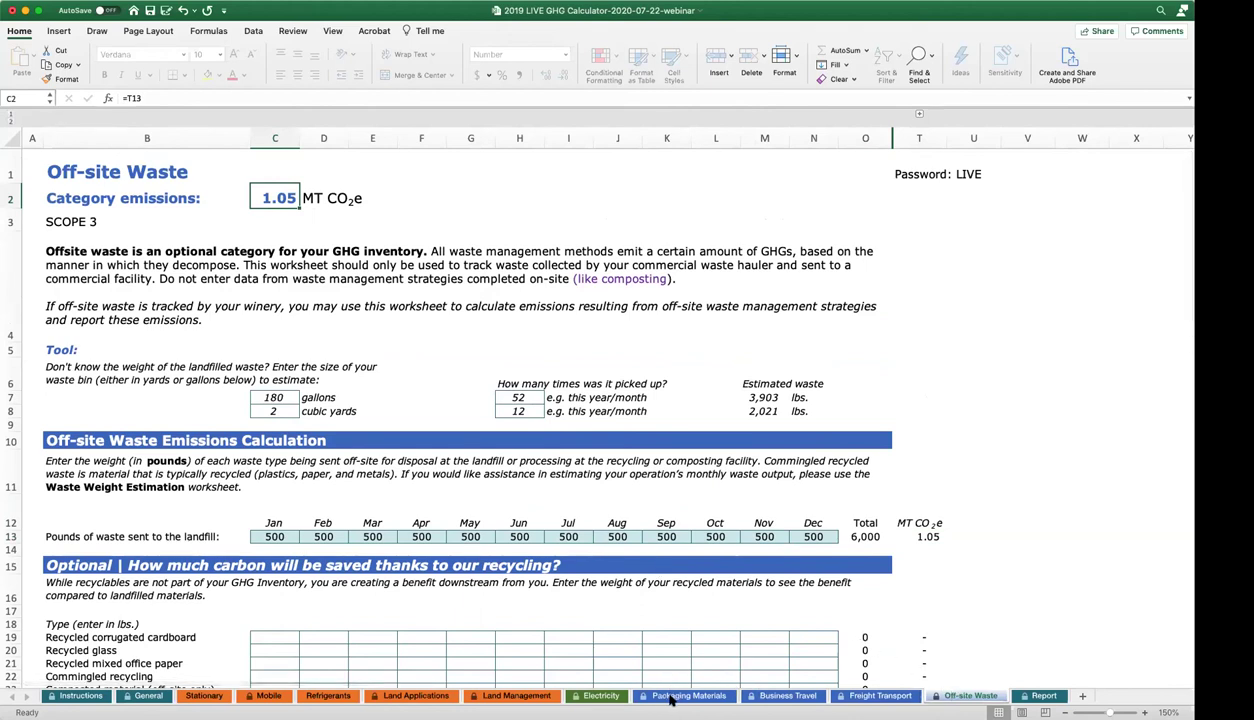
Open the Report sheet and review the total GHG inventory and the Scope 1, 2 and 3 emissions.
left_click(1043, 696)
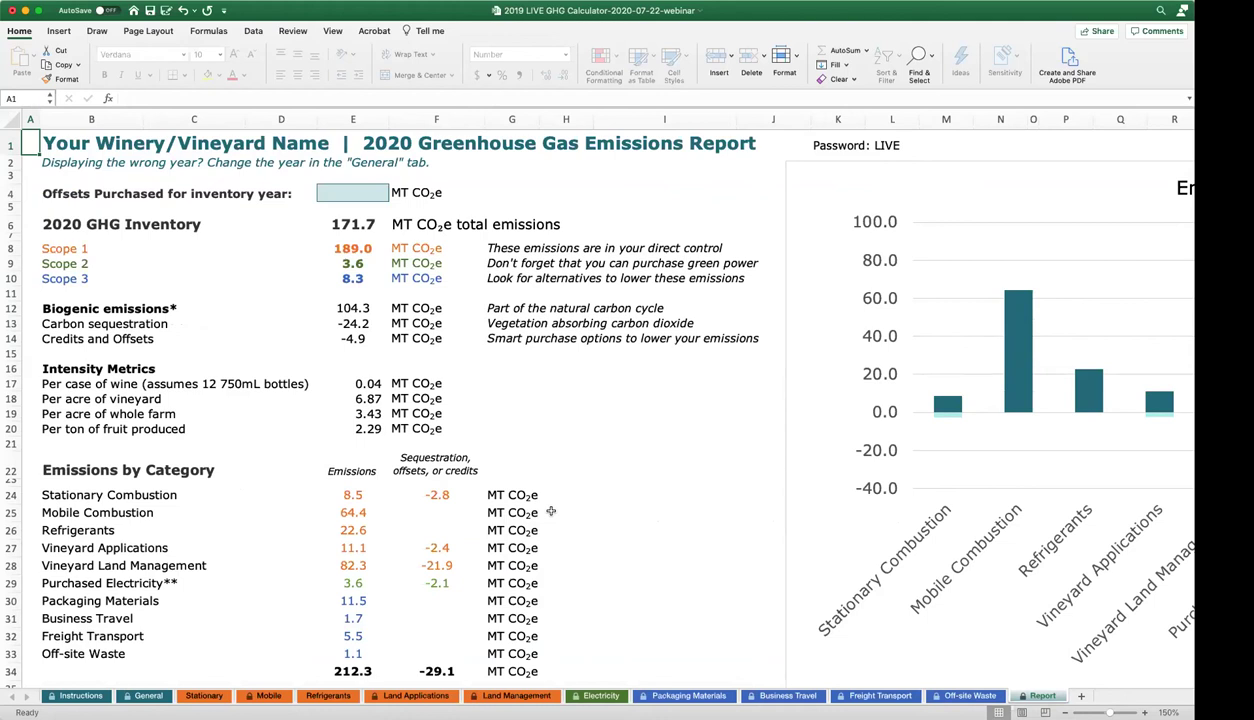
left_click(355, 224)
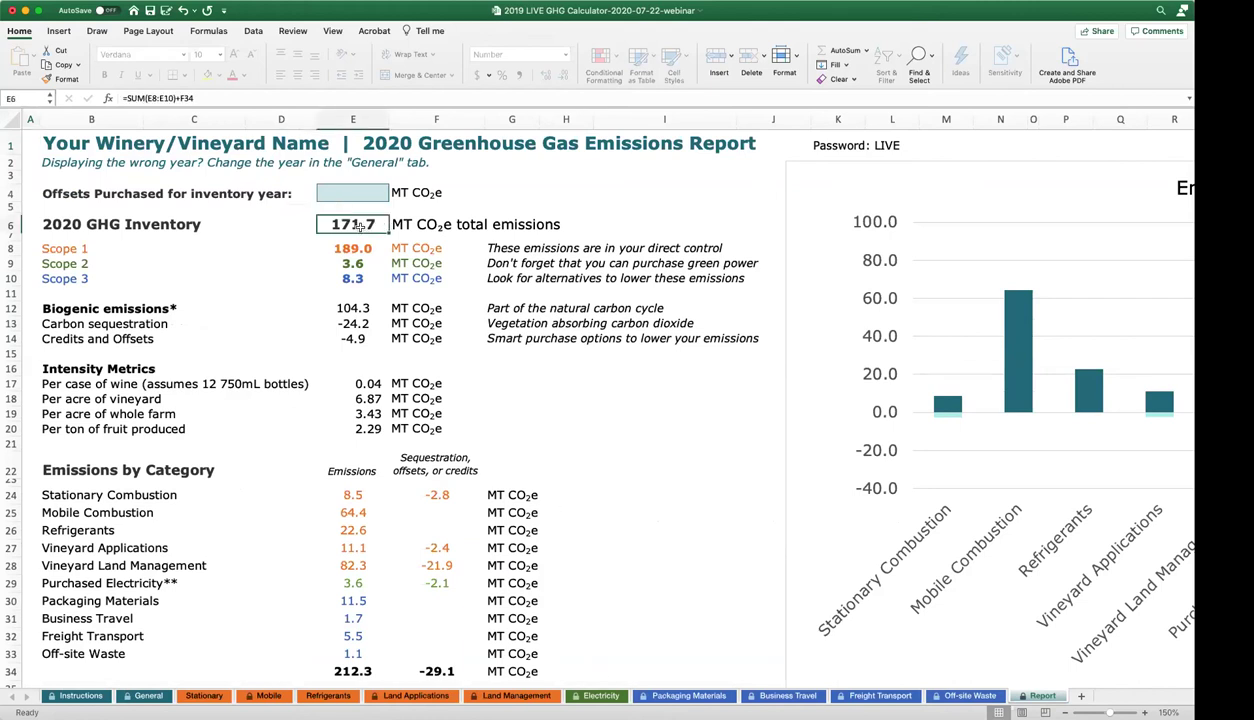
left_click(364, 251)
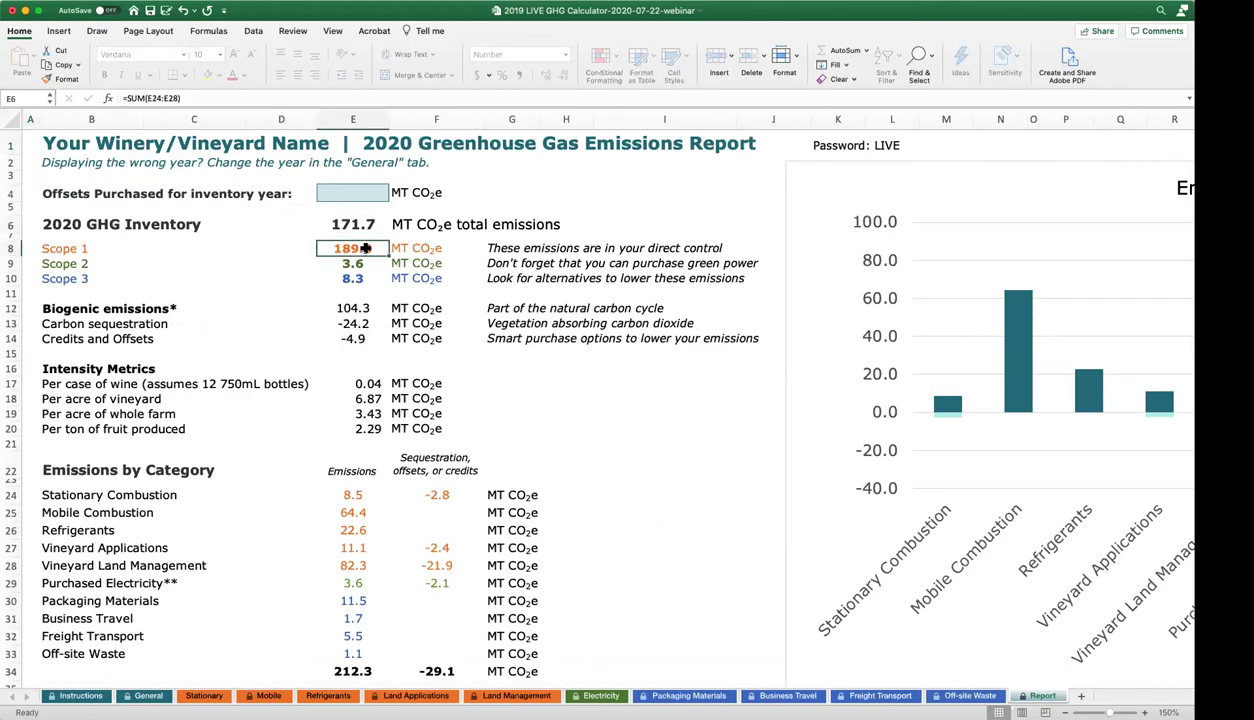
left_click_drag(366, 255, 368, 280)
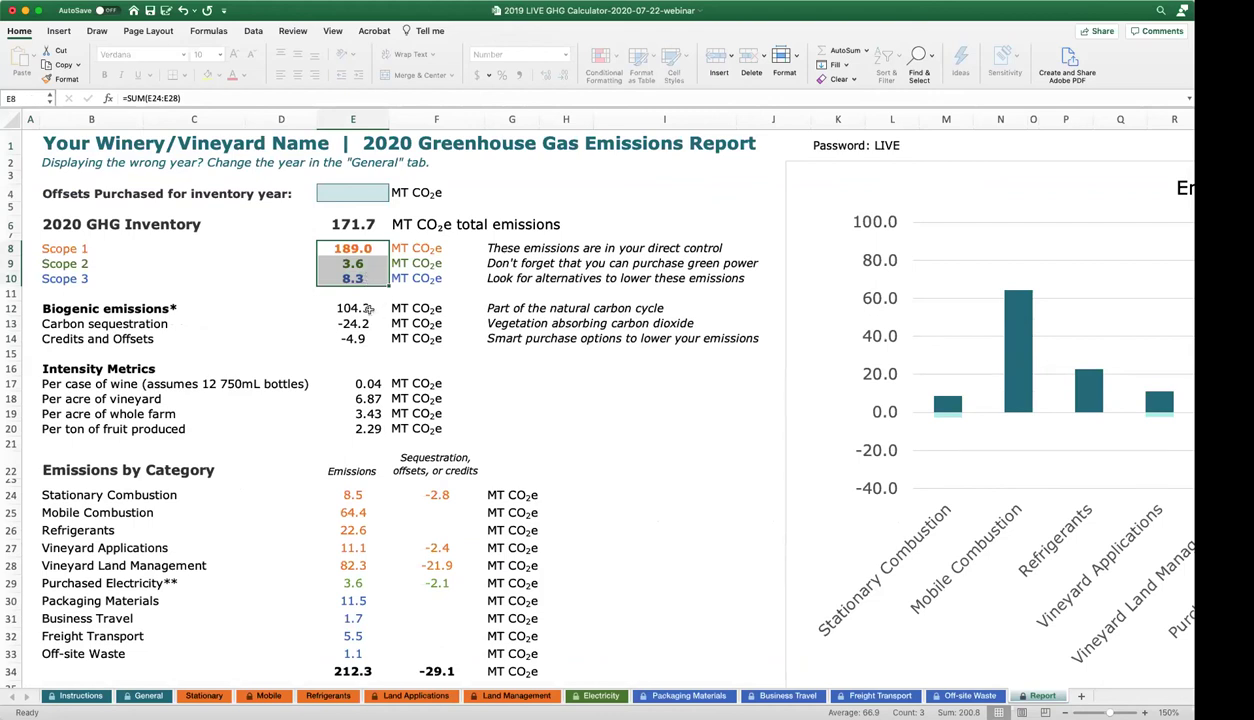
Check the report's biogenic emissions and their explanatory note, the carbon sequestration, and the credits and offsets.
left_click(366, 308)
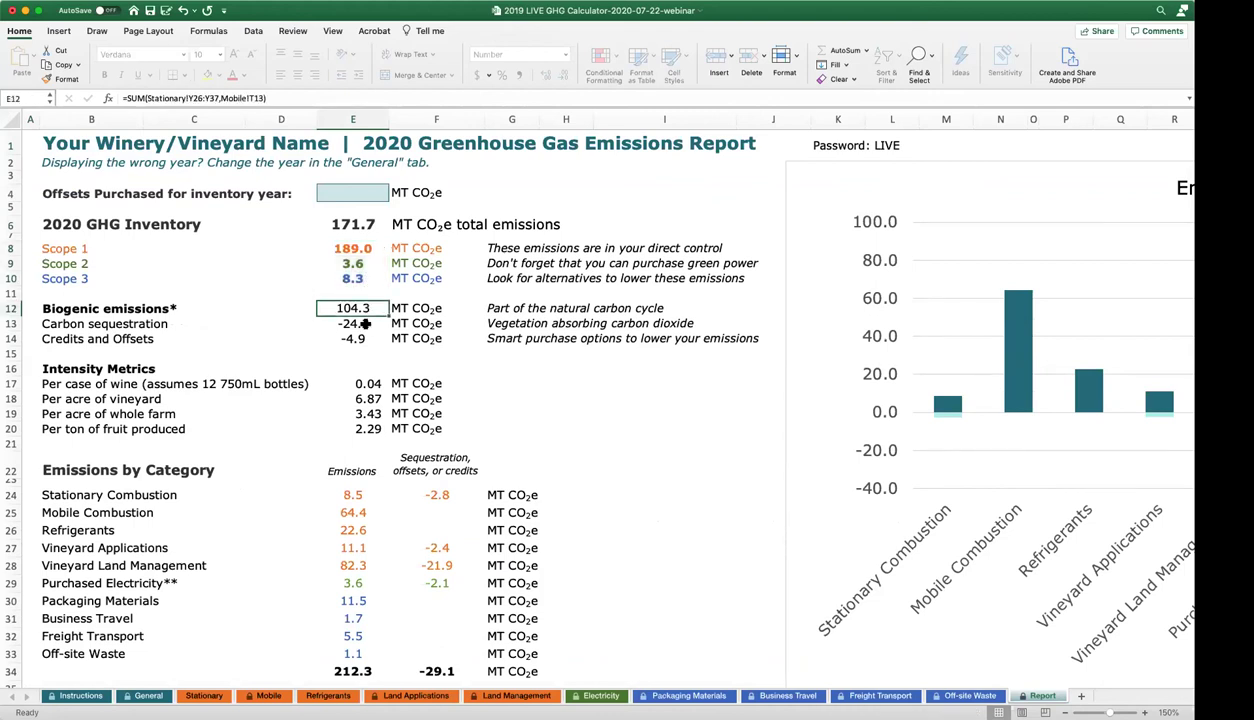
left_click(517, 311)
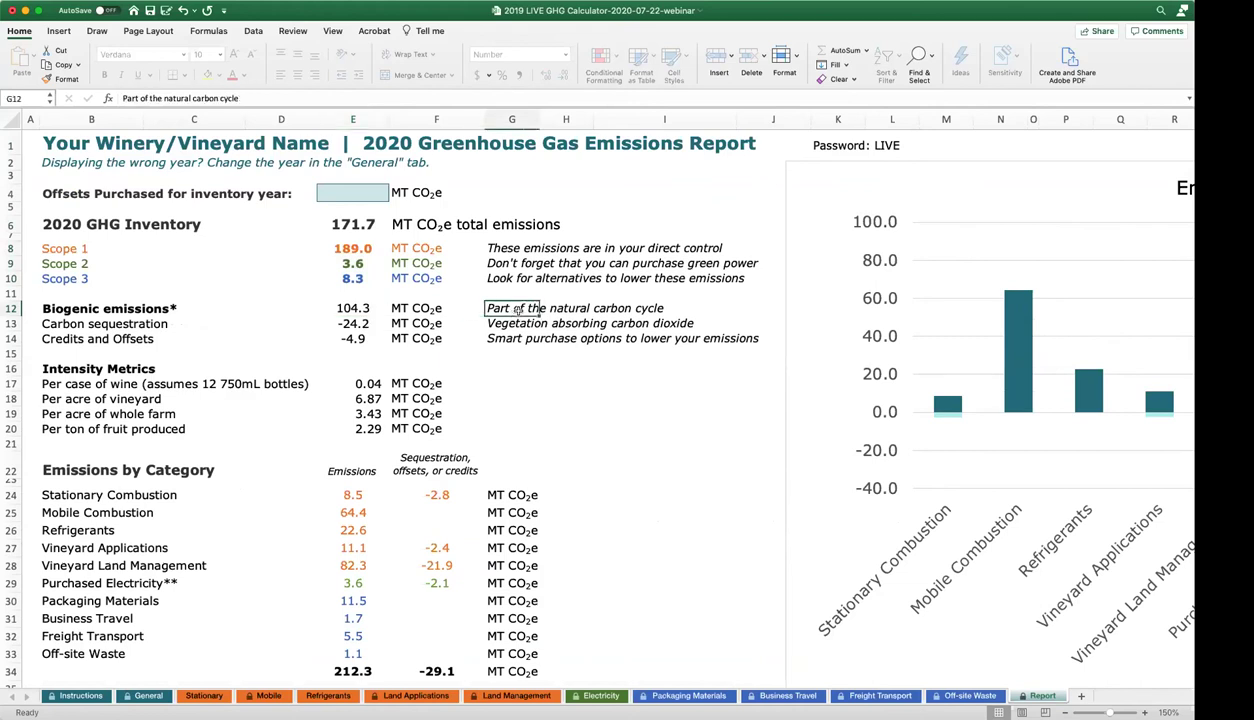
left_click(338, 320)
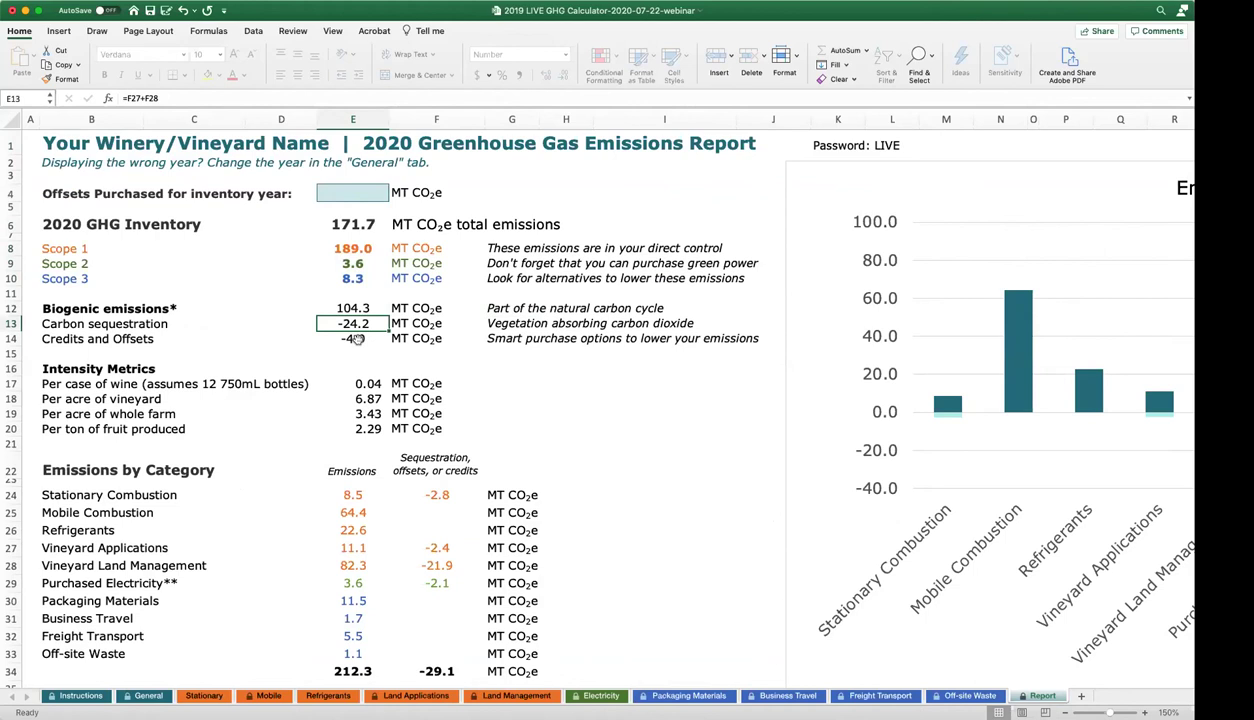
left_click(357, 339)
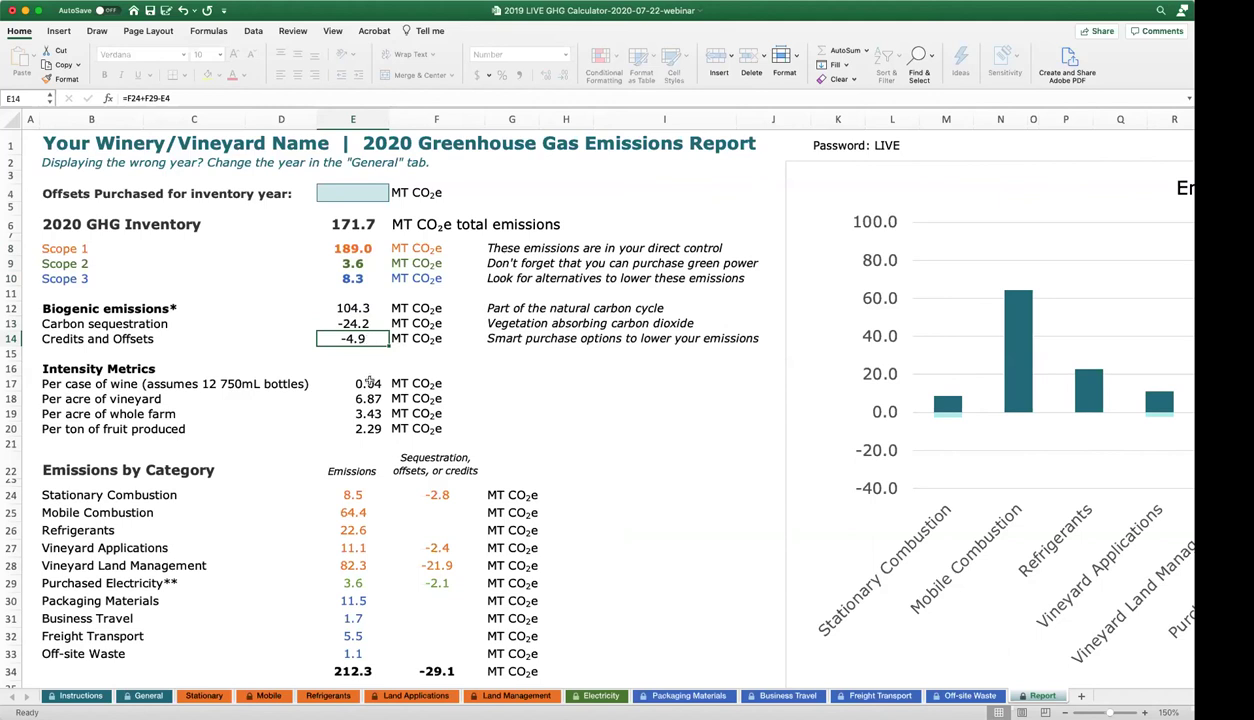
Review the Intensity Metrics per case of wine, acre of vineyard, acre of whole farm and ton of fruit.
left_click(114, 370)
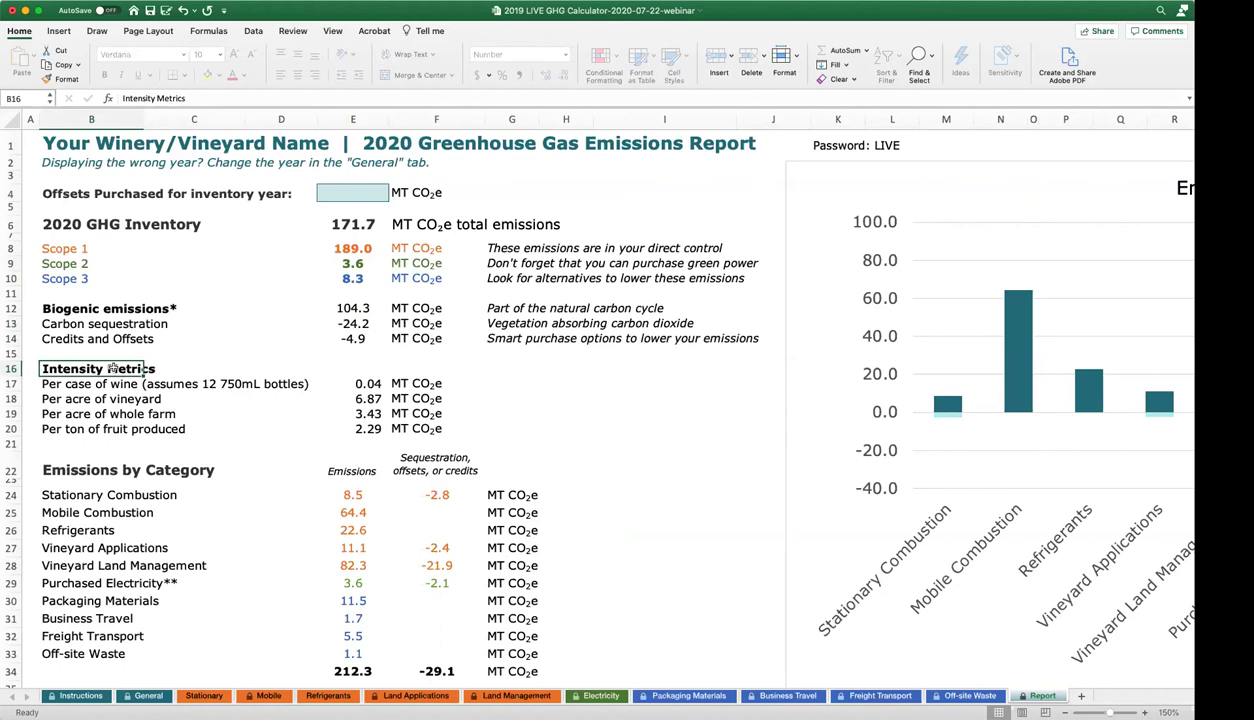
left_click(79, 385)
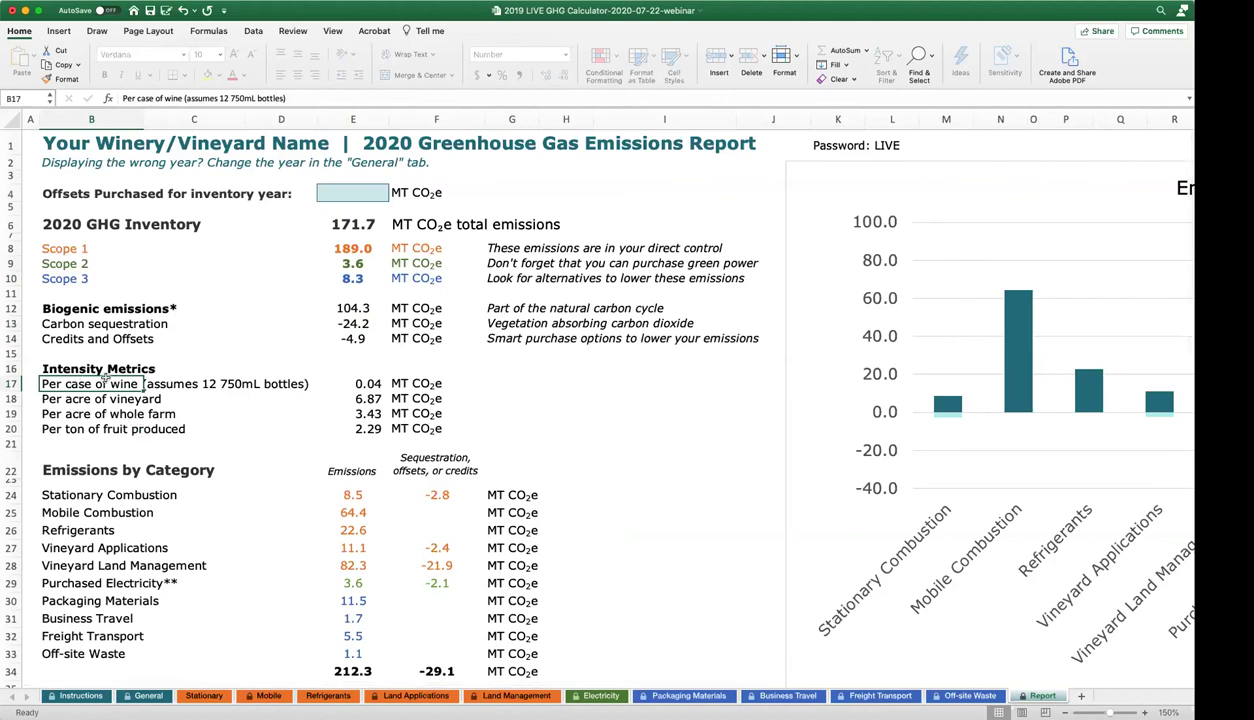
key("Down")
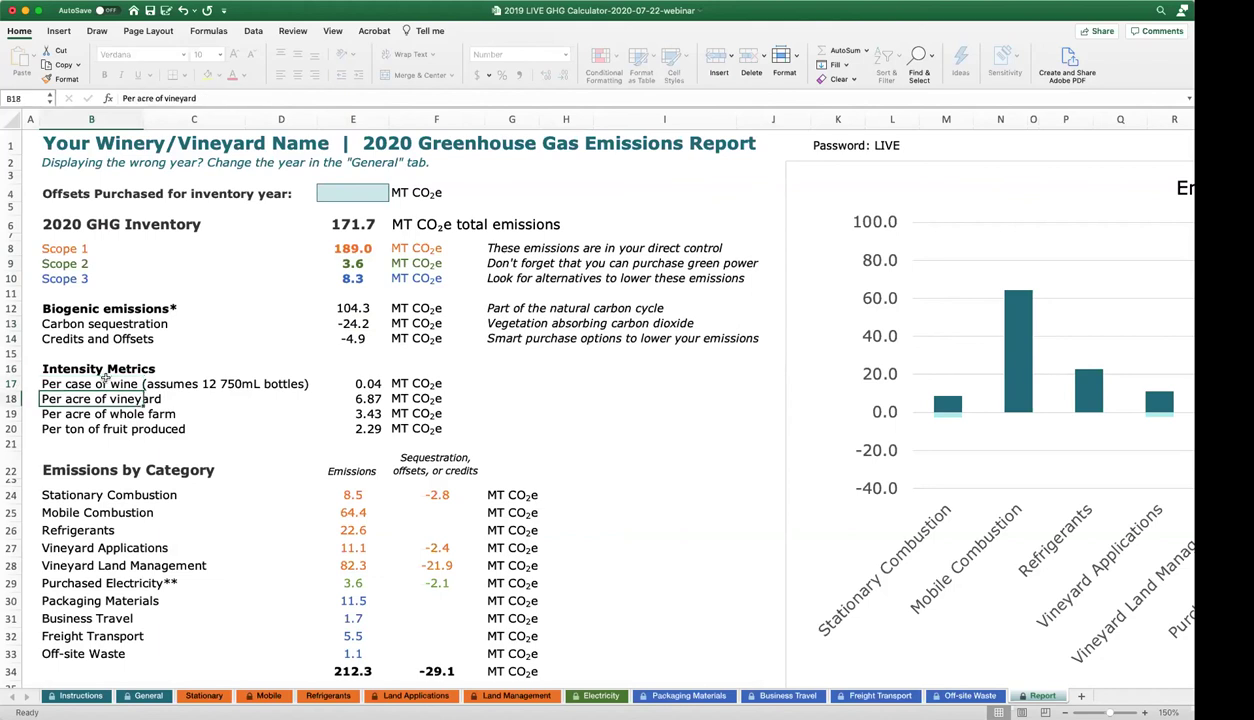
key("Down")
key("Down")
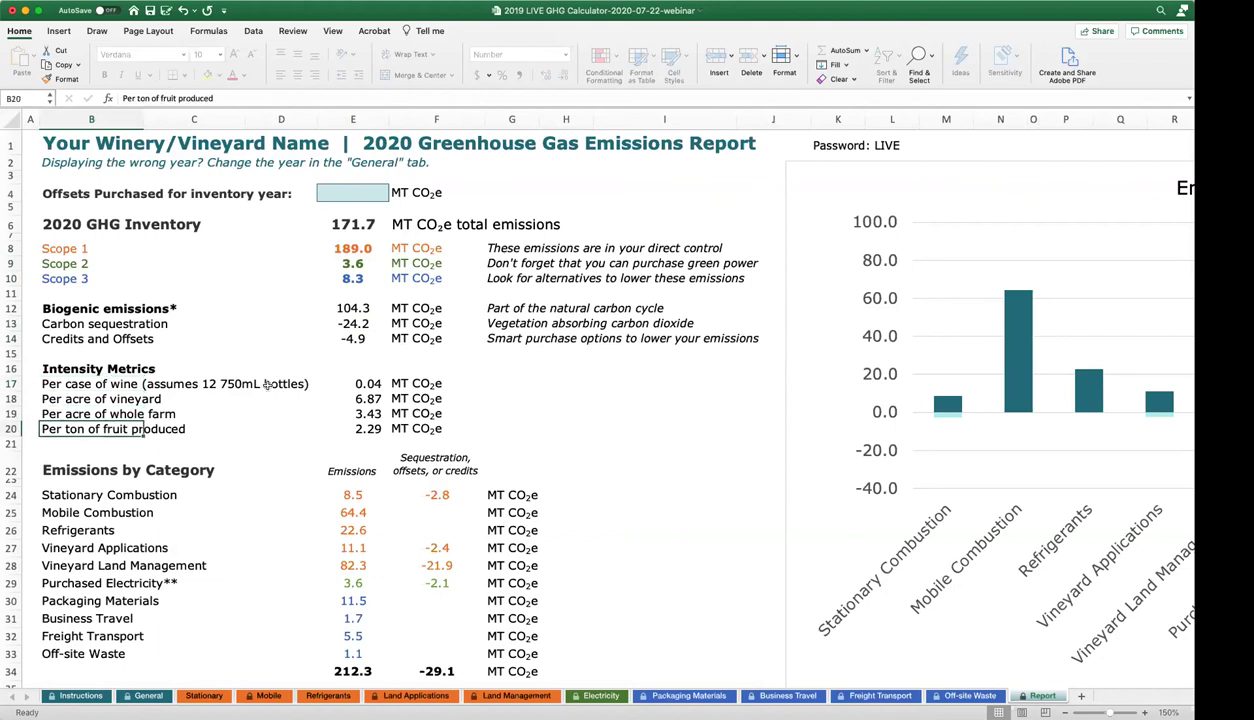
left_click(360, 384)
key("shift+Down")
key("shift+Down")
key("shift+Down")
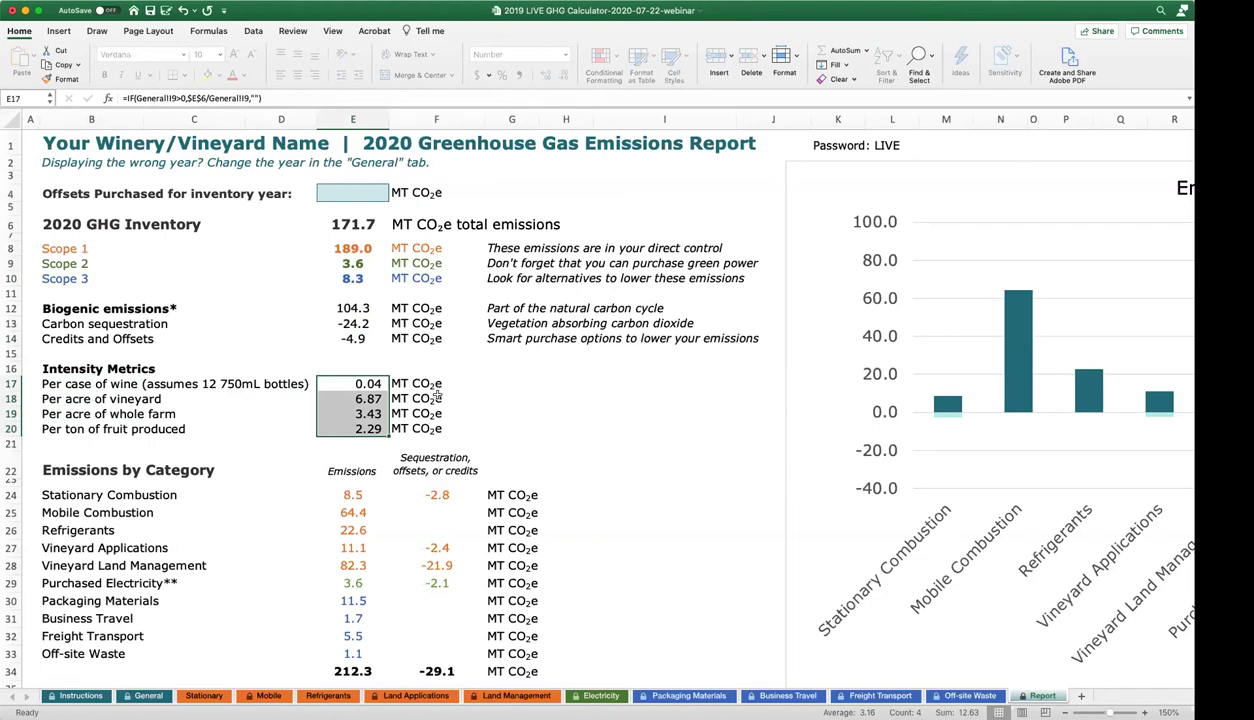
left_click(369, 441)
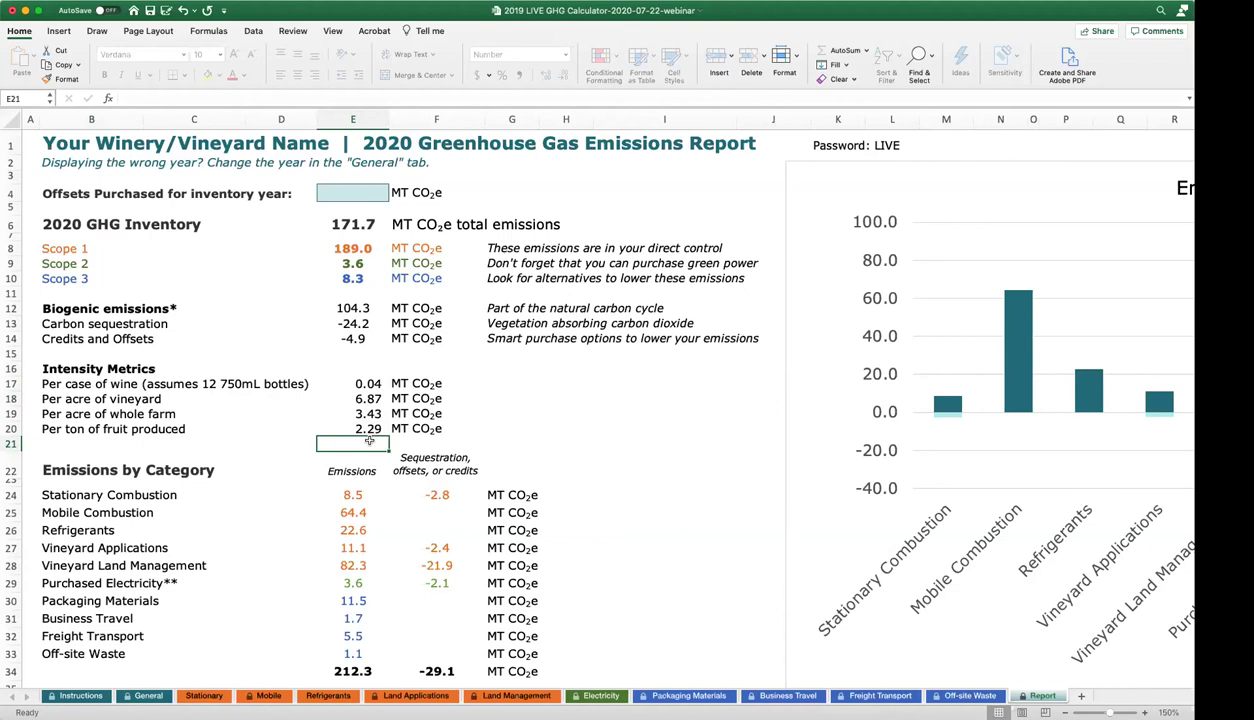
Go through the Emissions by Category list, highlighting the categories from Stationary Combustion to Off-site Waste.
scroll(369, 441, "down", 2)
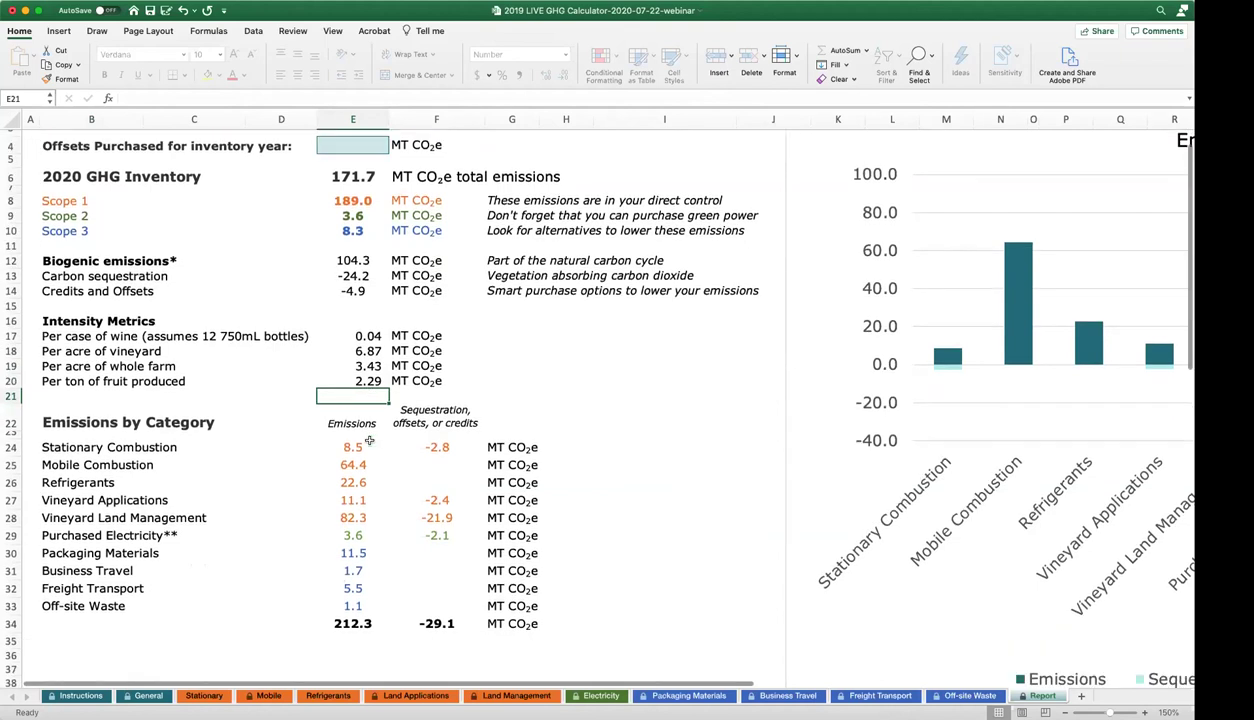
left_click(141, 384)
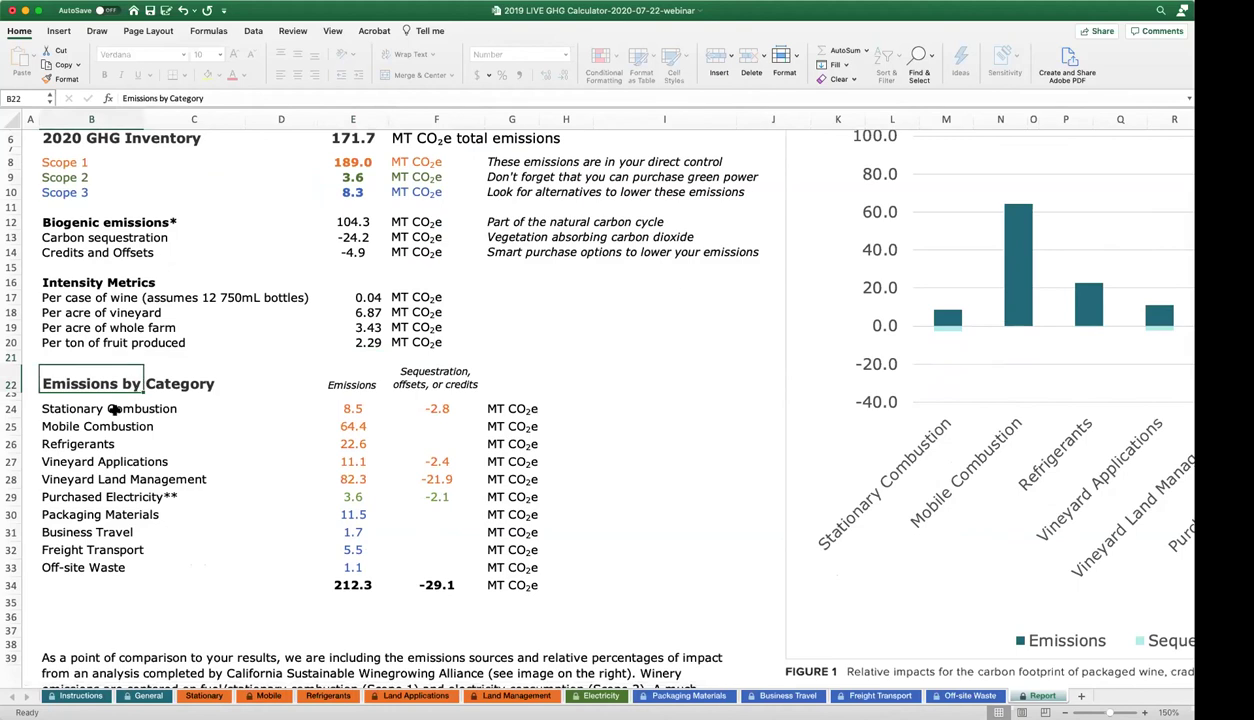
key("Down")
key("shift+Down")
key("shift+Down")
key("shift+Down")
key("shift+Down")
key("shift+Down")
key("shift+Down")
key("shift+Down")
key("shift+Down")
key("shift+Down")
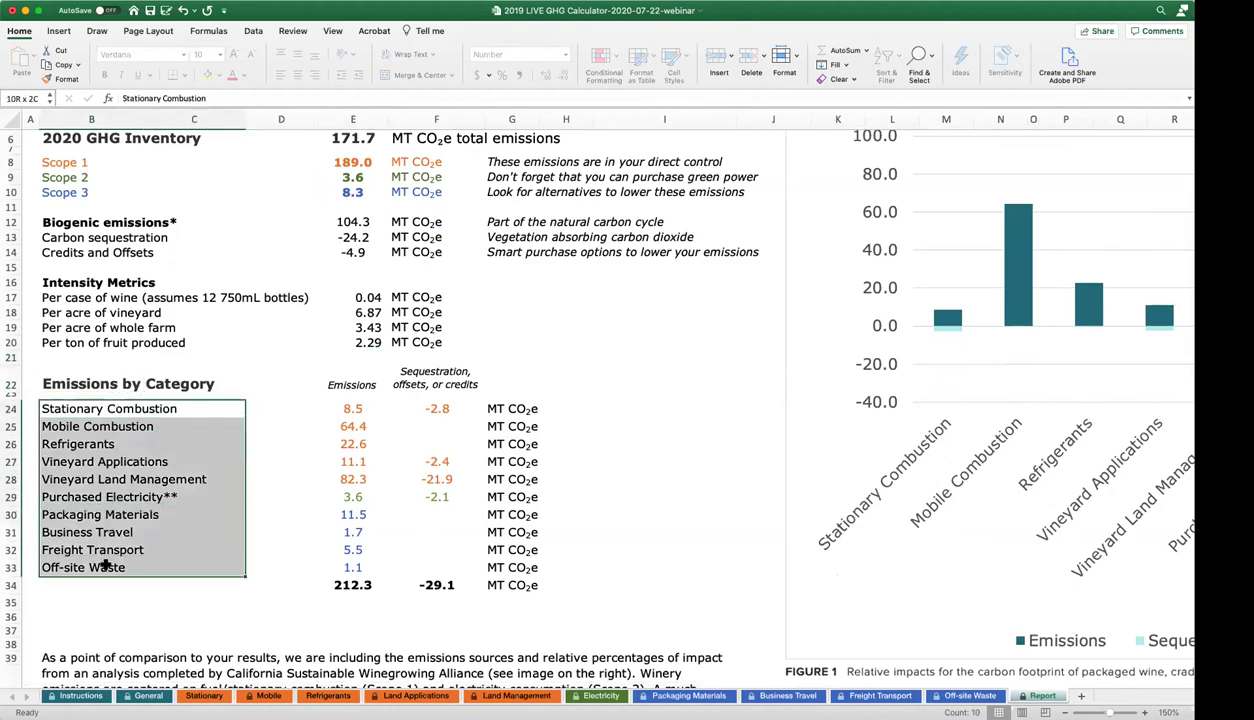
Compare the category table's emissions column with its sequestration, offsets or credits column, particularly for Vineyard Land Management.
left_click_drag(358, 384, 369, 588)
left_click_drag(437, 376, 446, 584)
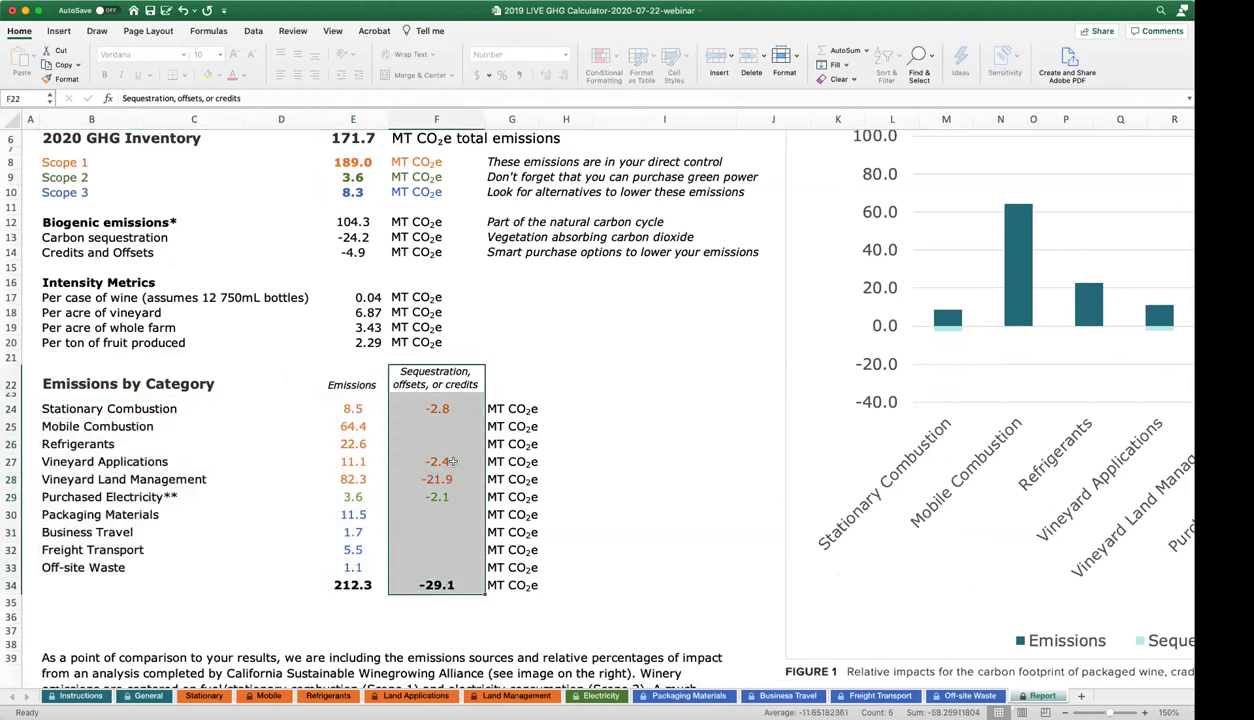
left_click(458, 384)
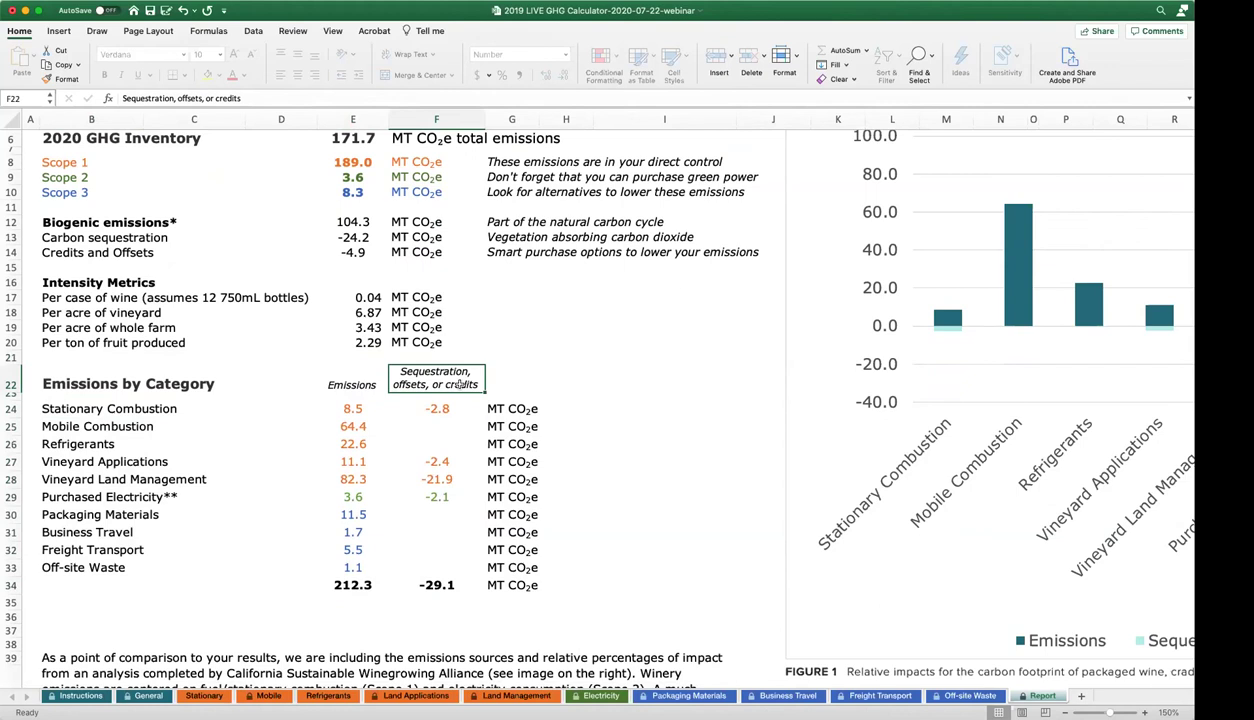
left_click(359, 479)
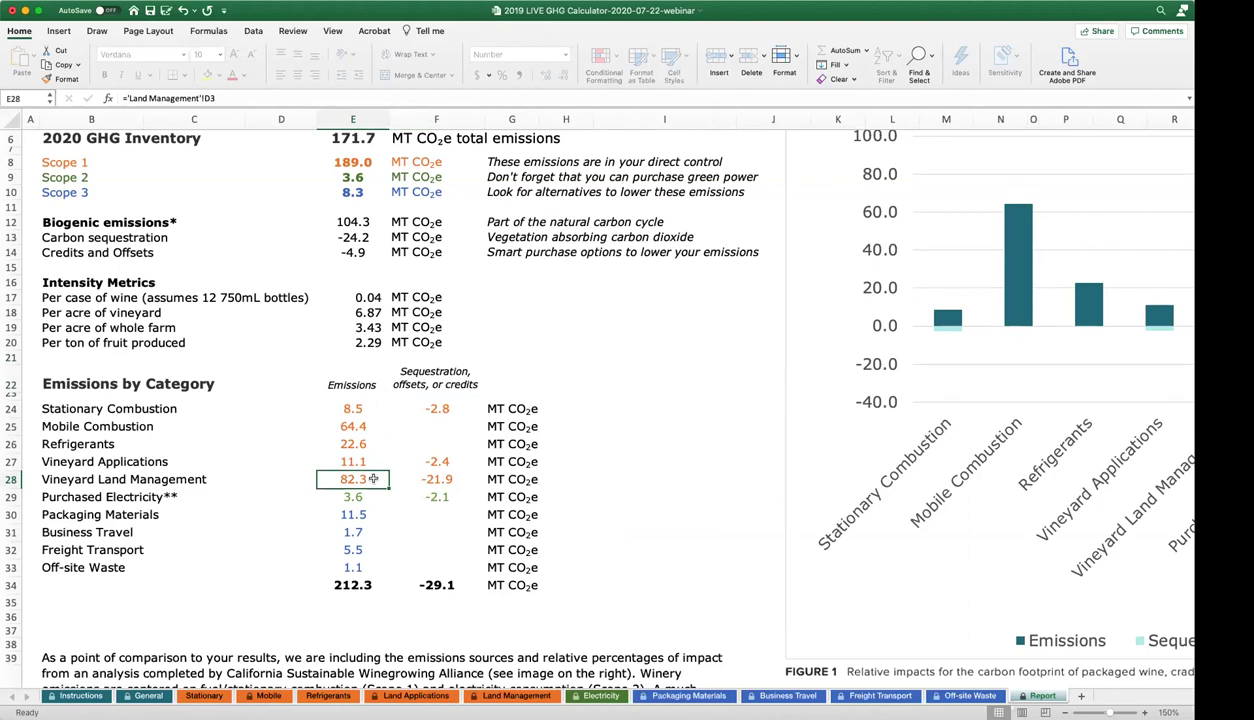
left_click(444, 480)
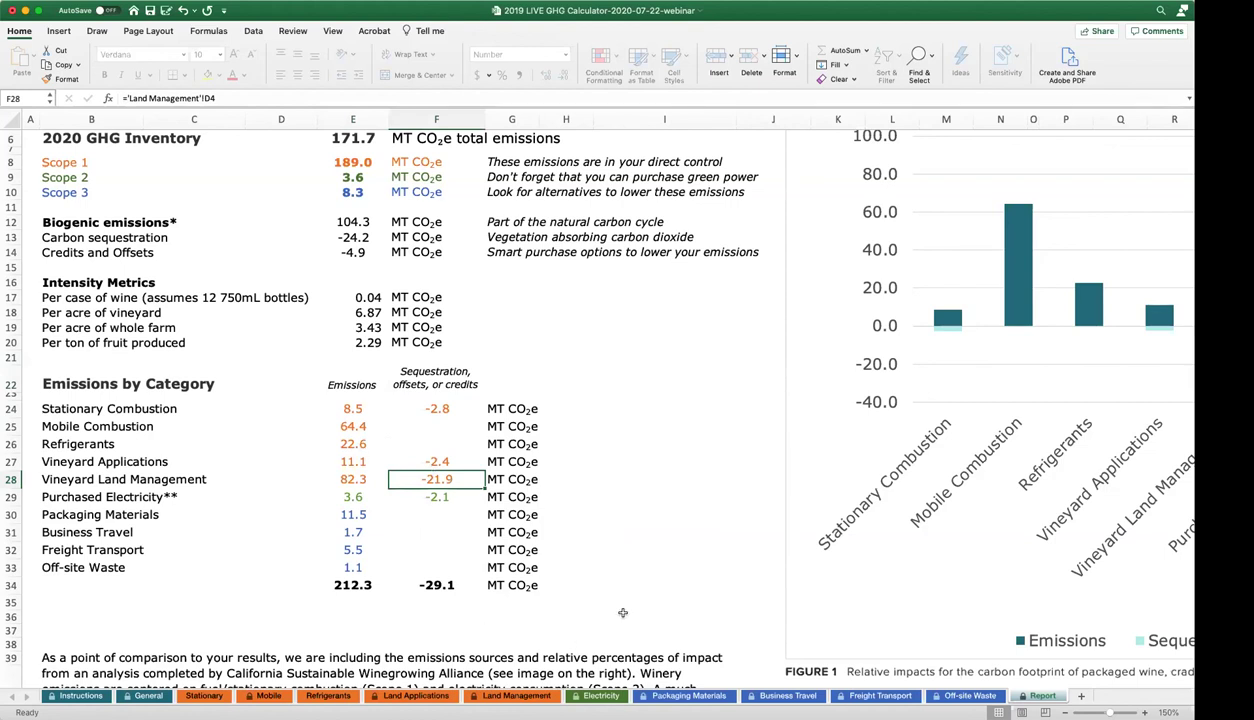
Examine the Emissions and Sequestration chart, inspecting the Vineyard Land Management and Mobile Combustion bars.
scroll(622, 612, "up", 3)
left_click_drag(664, 686, 1042, 680)
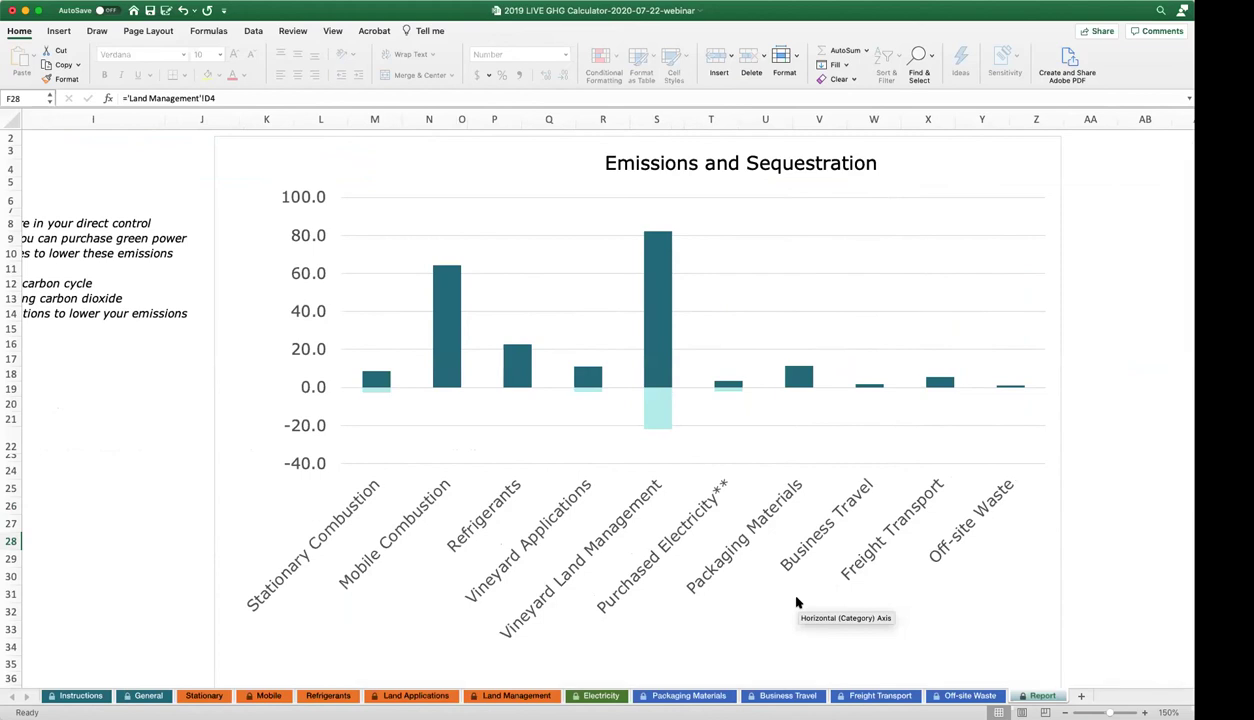
scroll(797, 602, "up", 1)
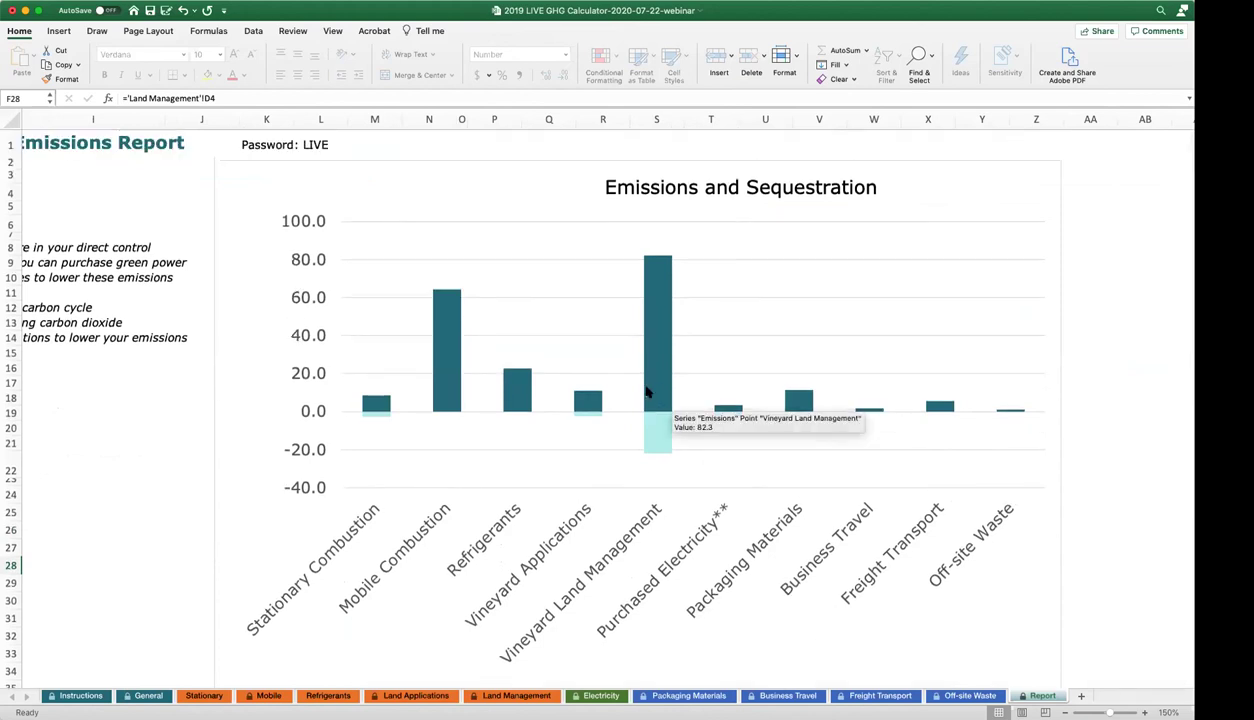
left_click_drag(588, 683, 606, 650)
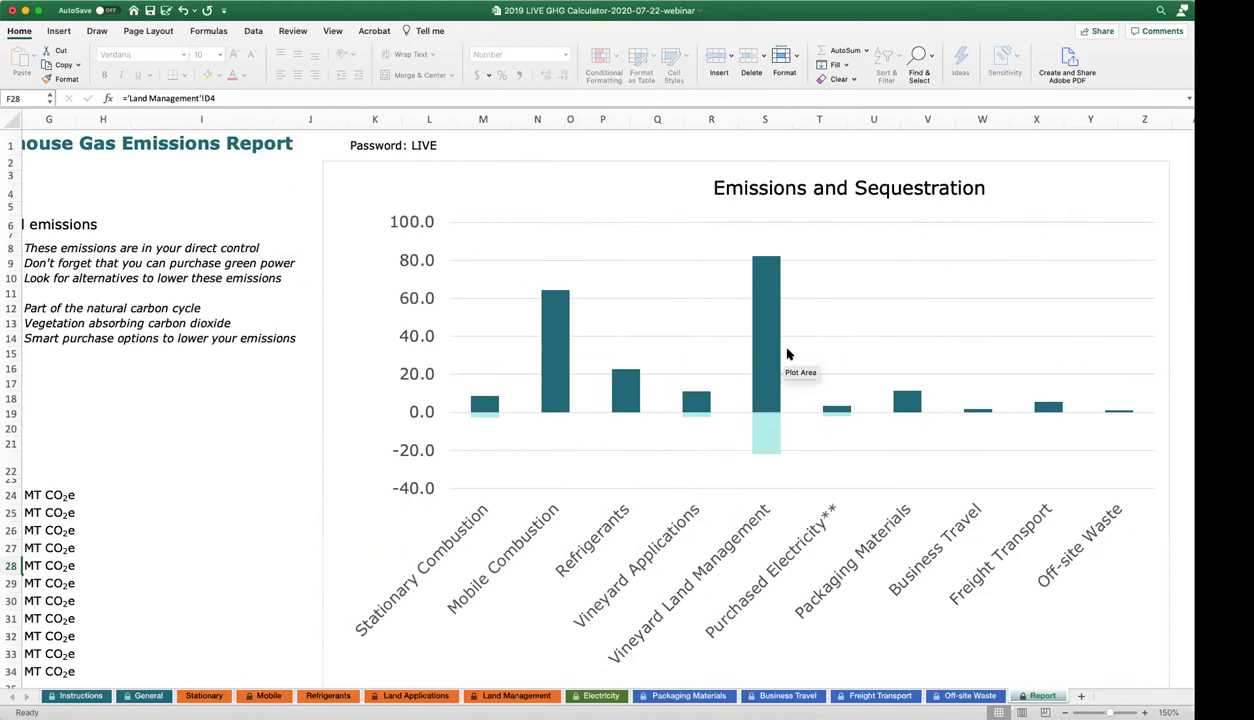
mouse_move(772, 352)
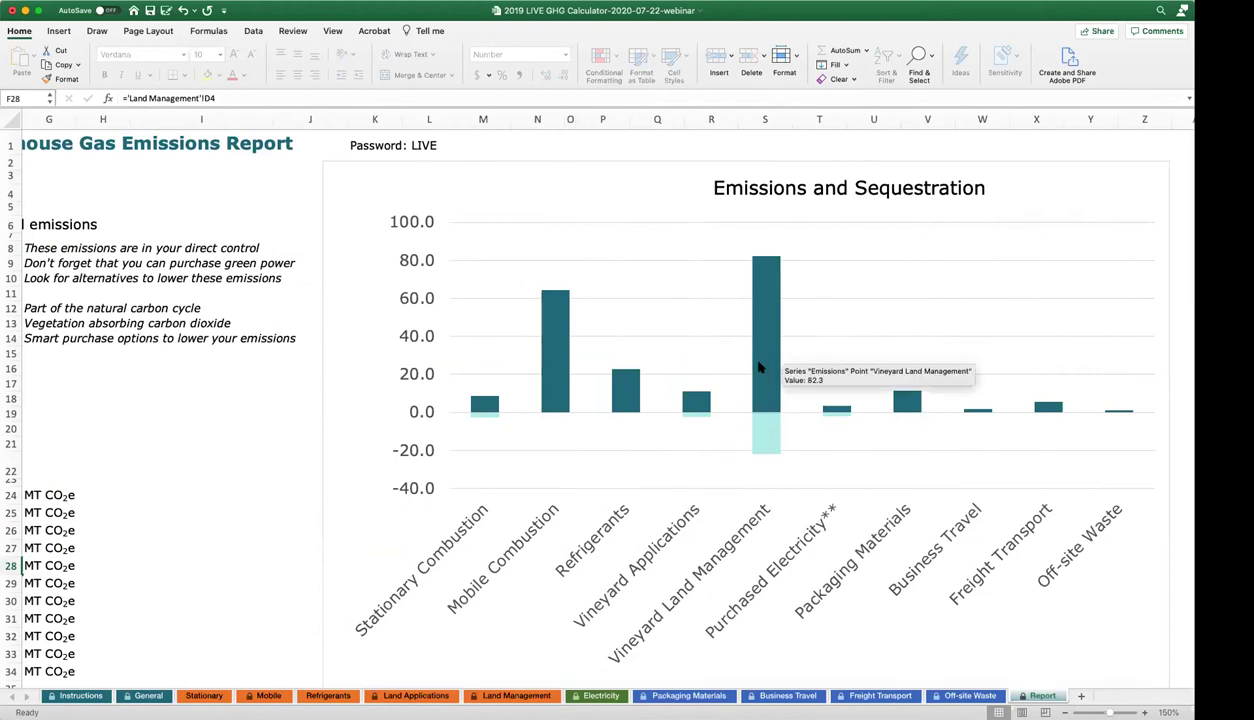
mouse_move(548, 390)
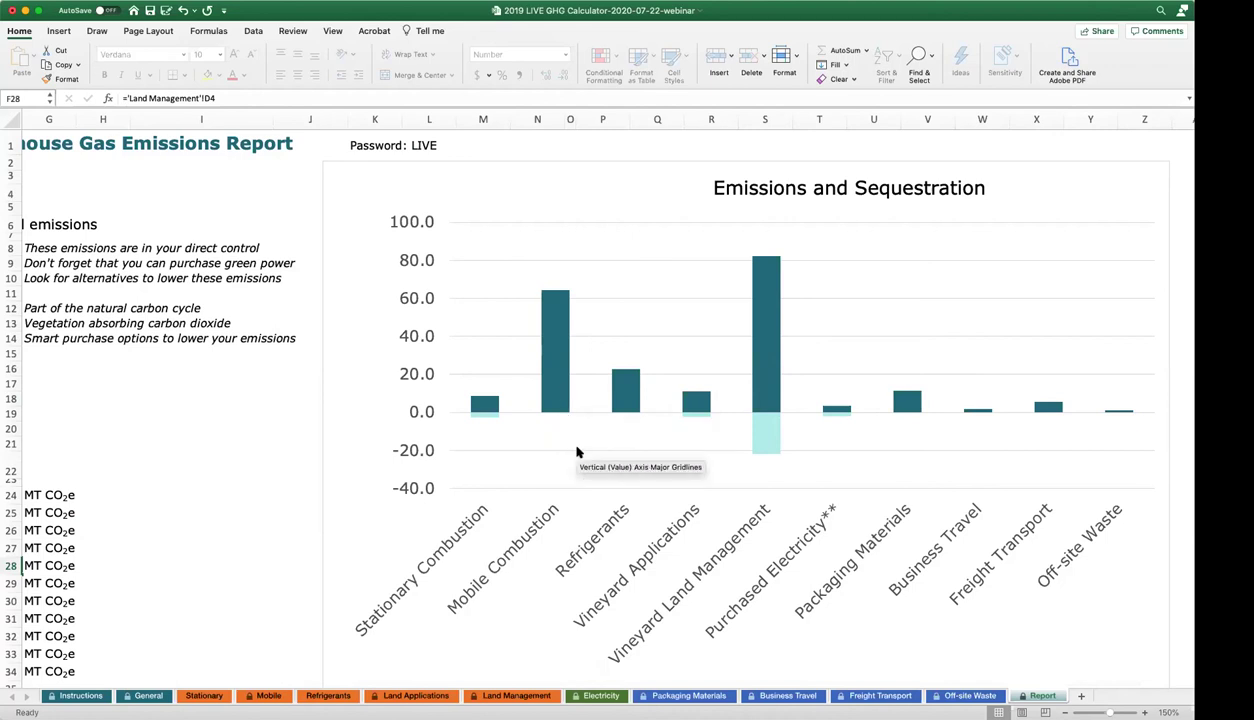
Examine the Figure 1 ring chart of packaged wine's carbon footprint, including its vineyard, winery, packaging and transport legend and footnotes.
scroll(603, 465, "down", 8)
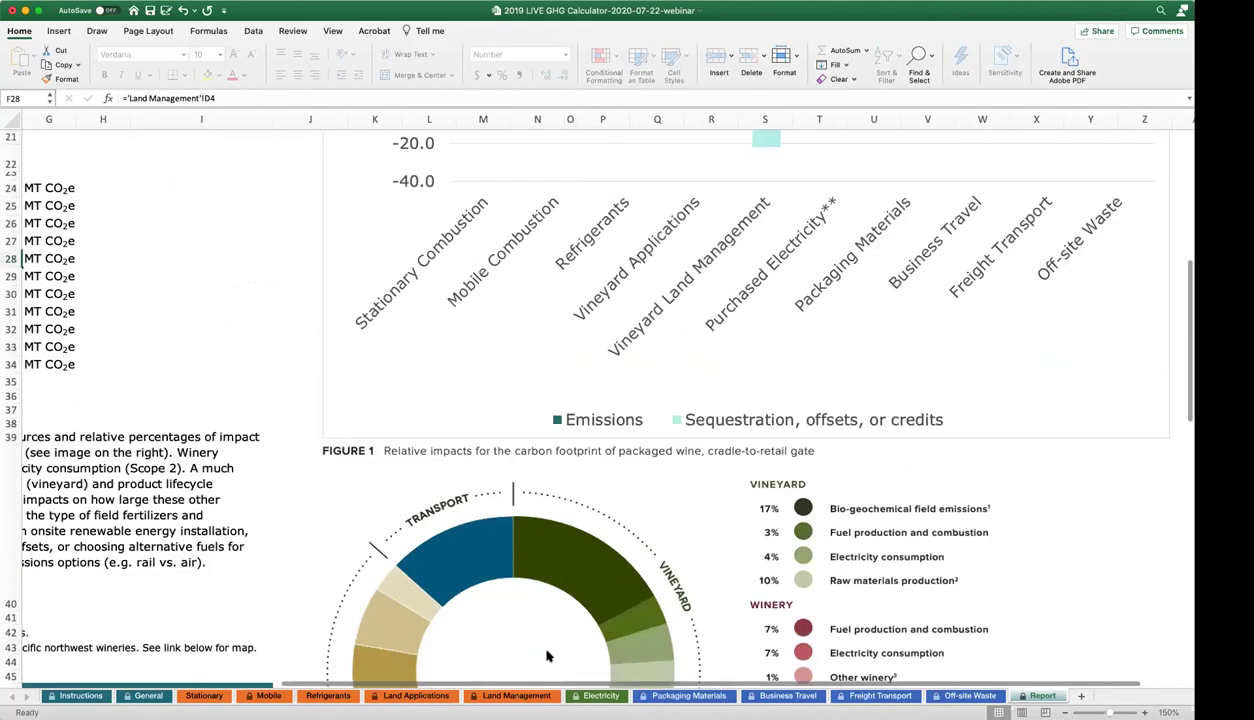
scroll(547, 656, "down", 5)
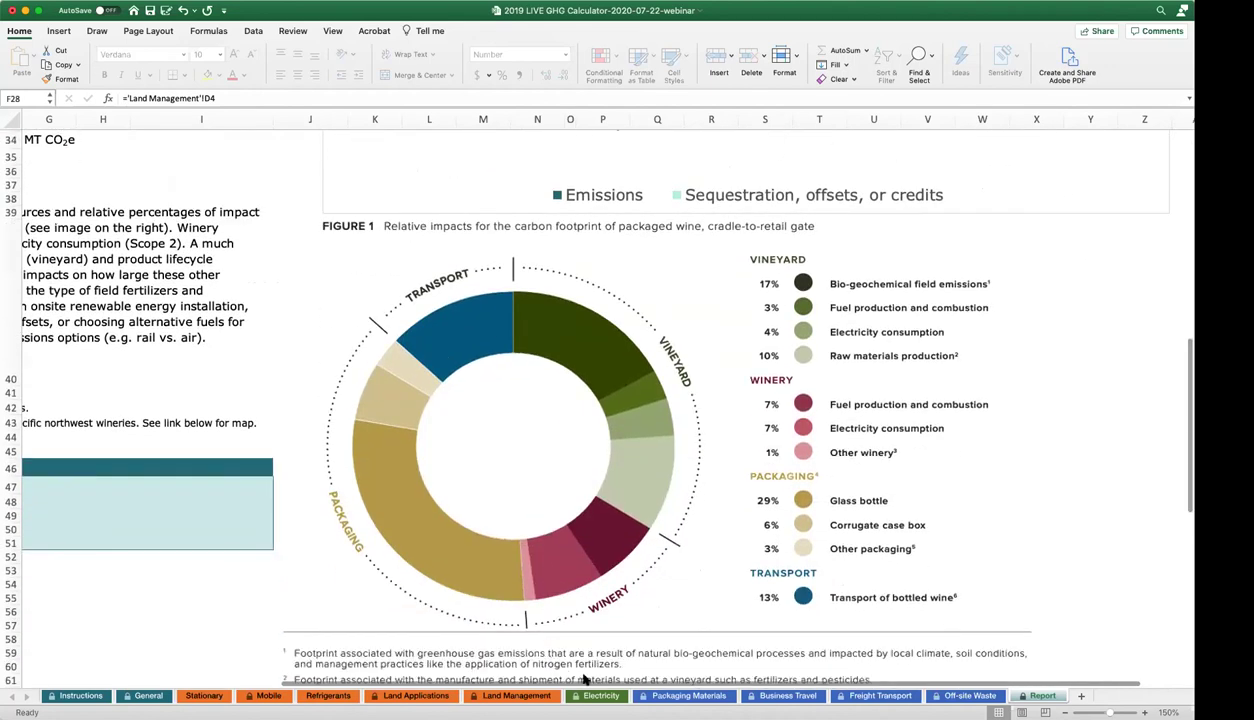
scroll(590, 676, "up", 1)
scroll(560, 645, "right", 1)
scroll(539, 612, "down", 2)
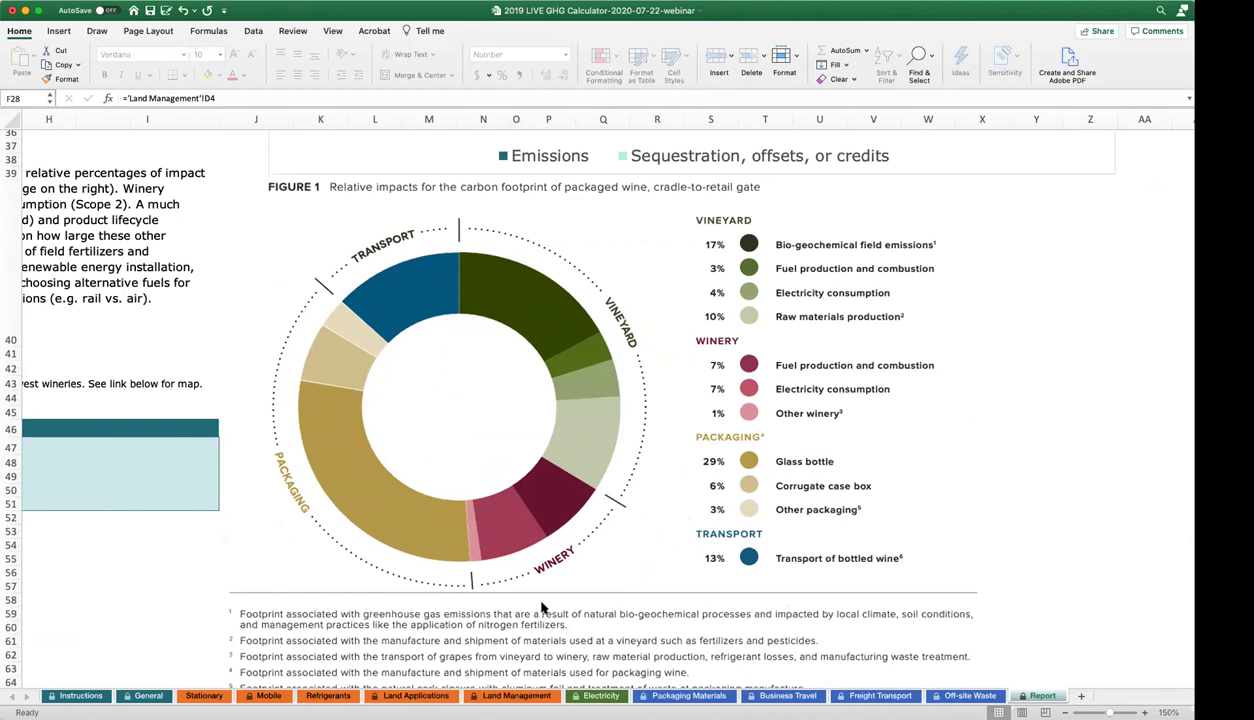
scroll(594, 580, "down", 3)
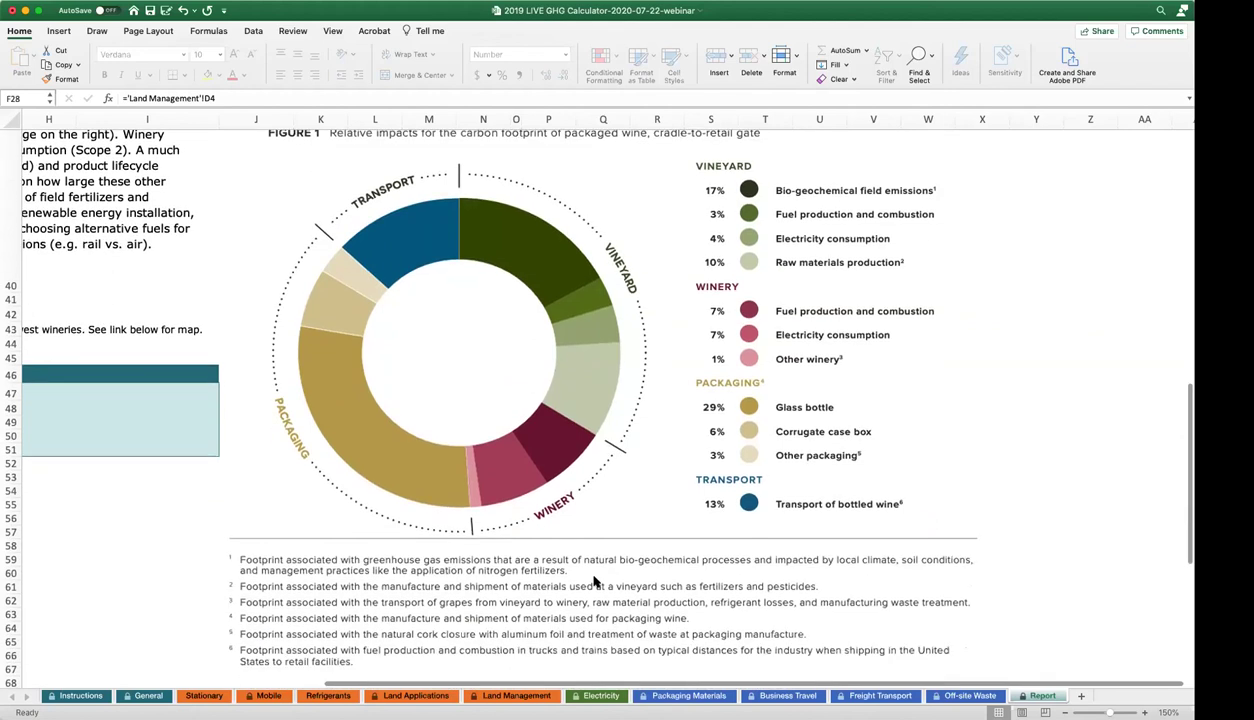
scroll(594, 580, "down", 4)
scroll(594, 580, "up", 10)
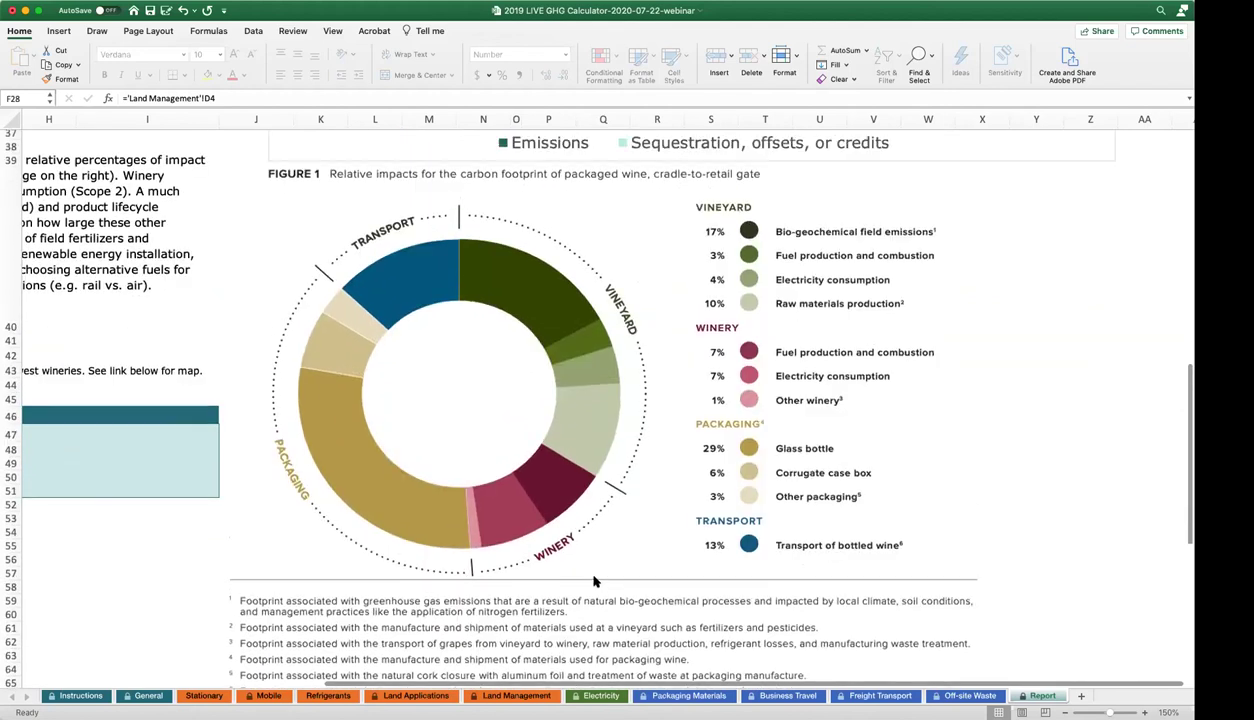
scroll(592, 541, "down", 8)
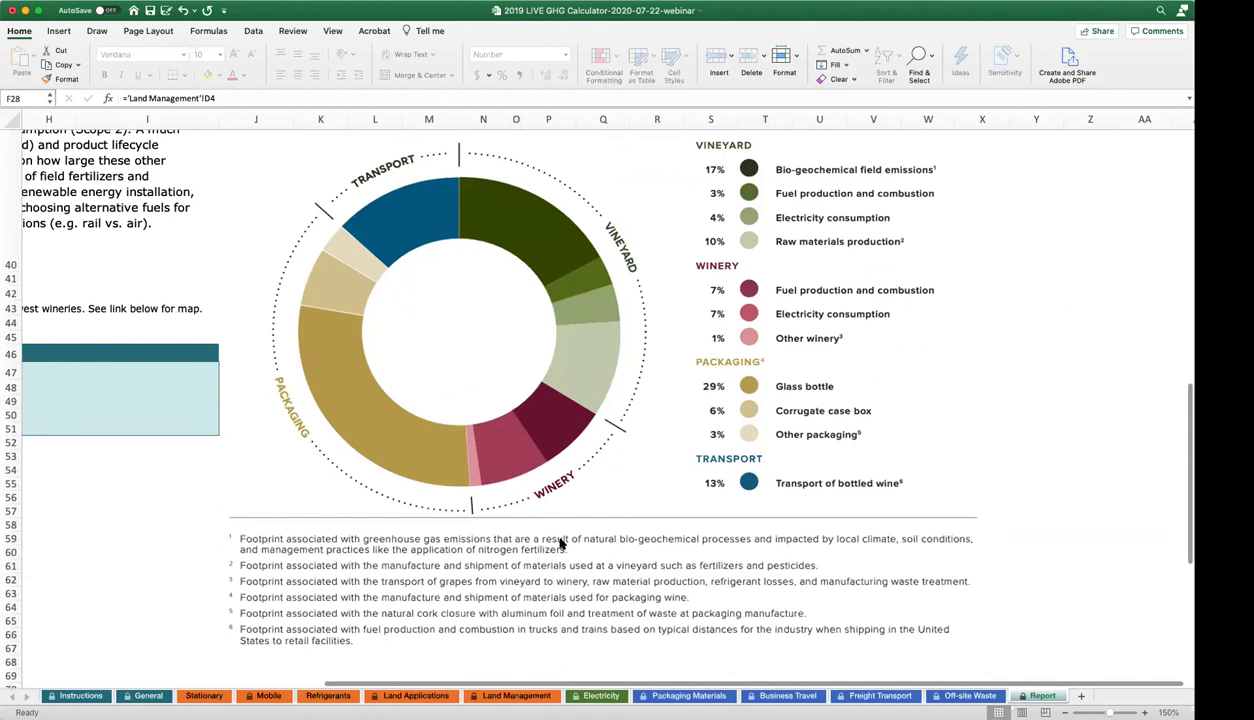
scroll(507, 393, "up", 5)
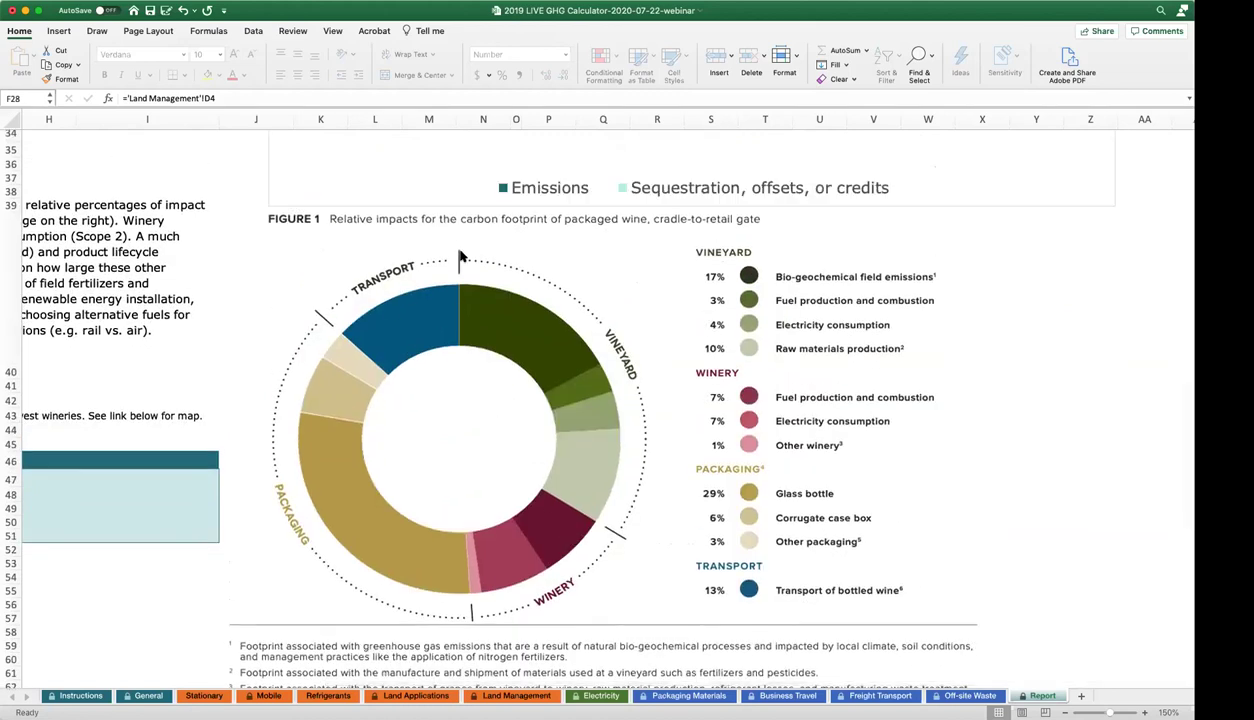